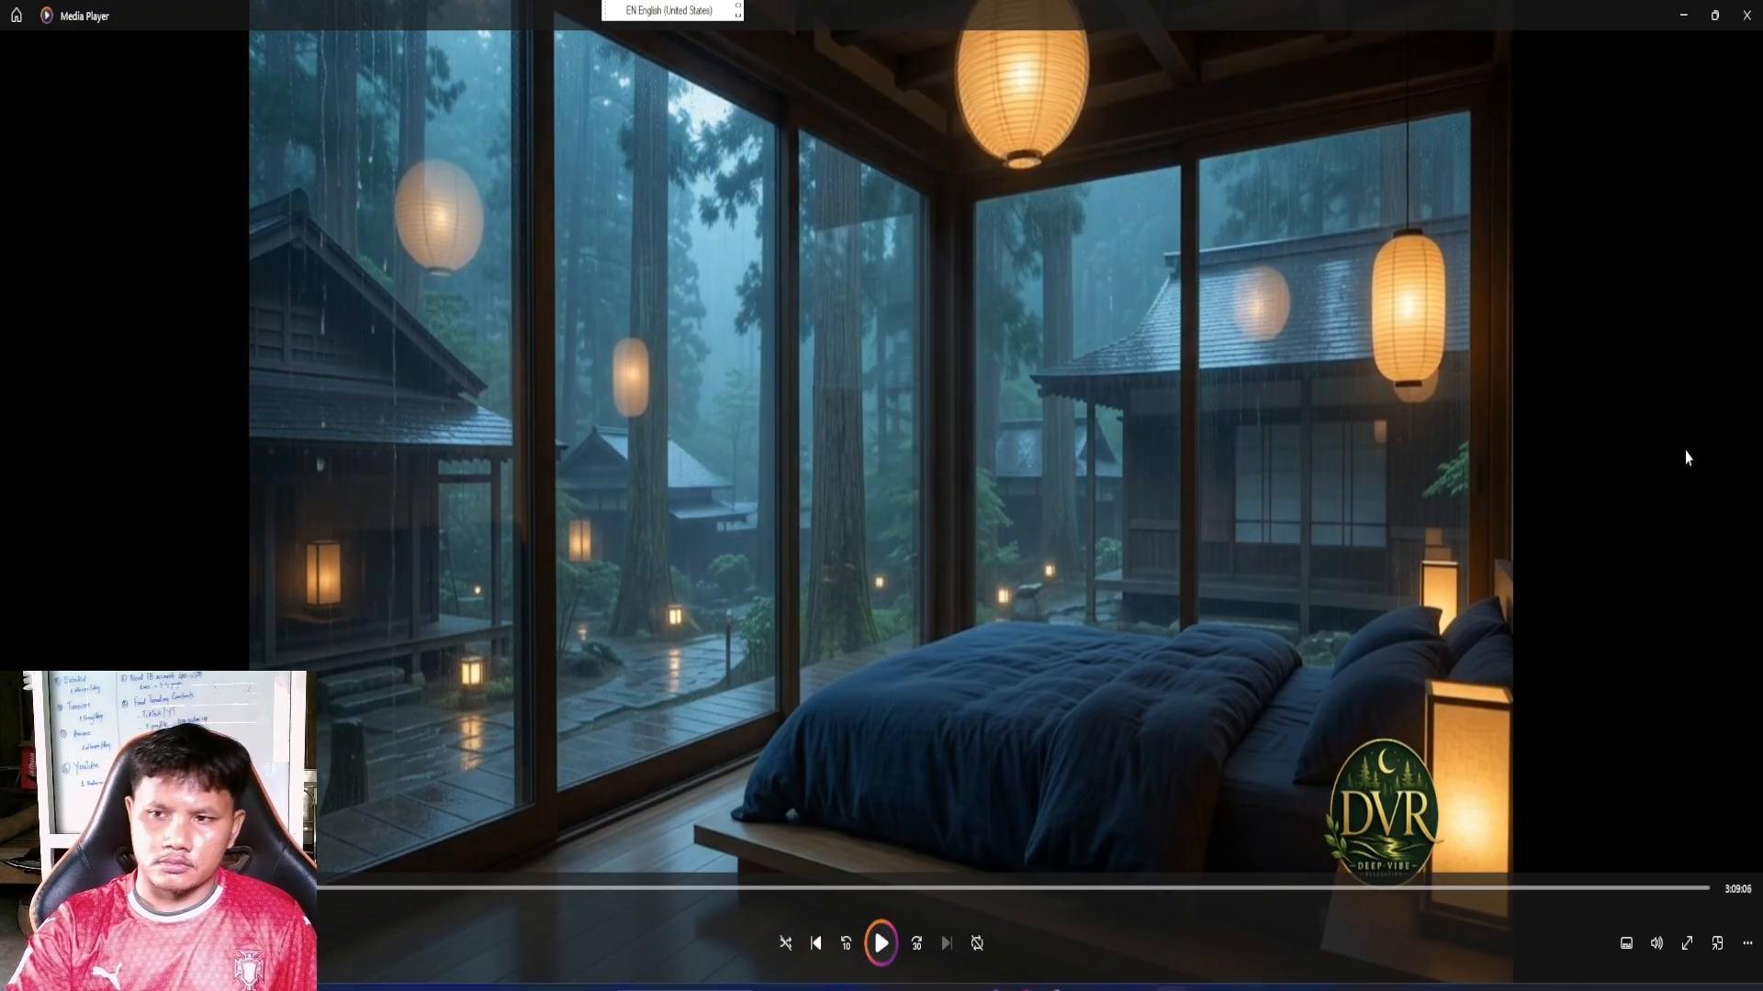
# Play the finished rainy bedroom video briefly and close the media player
pyautogui.press('space')
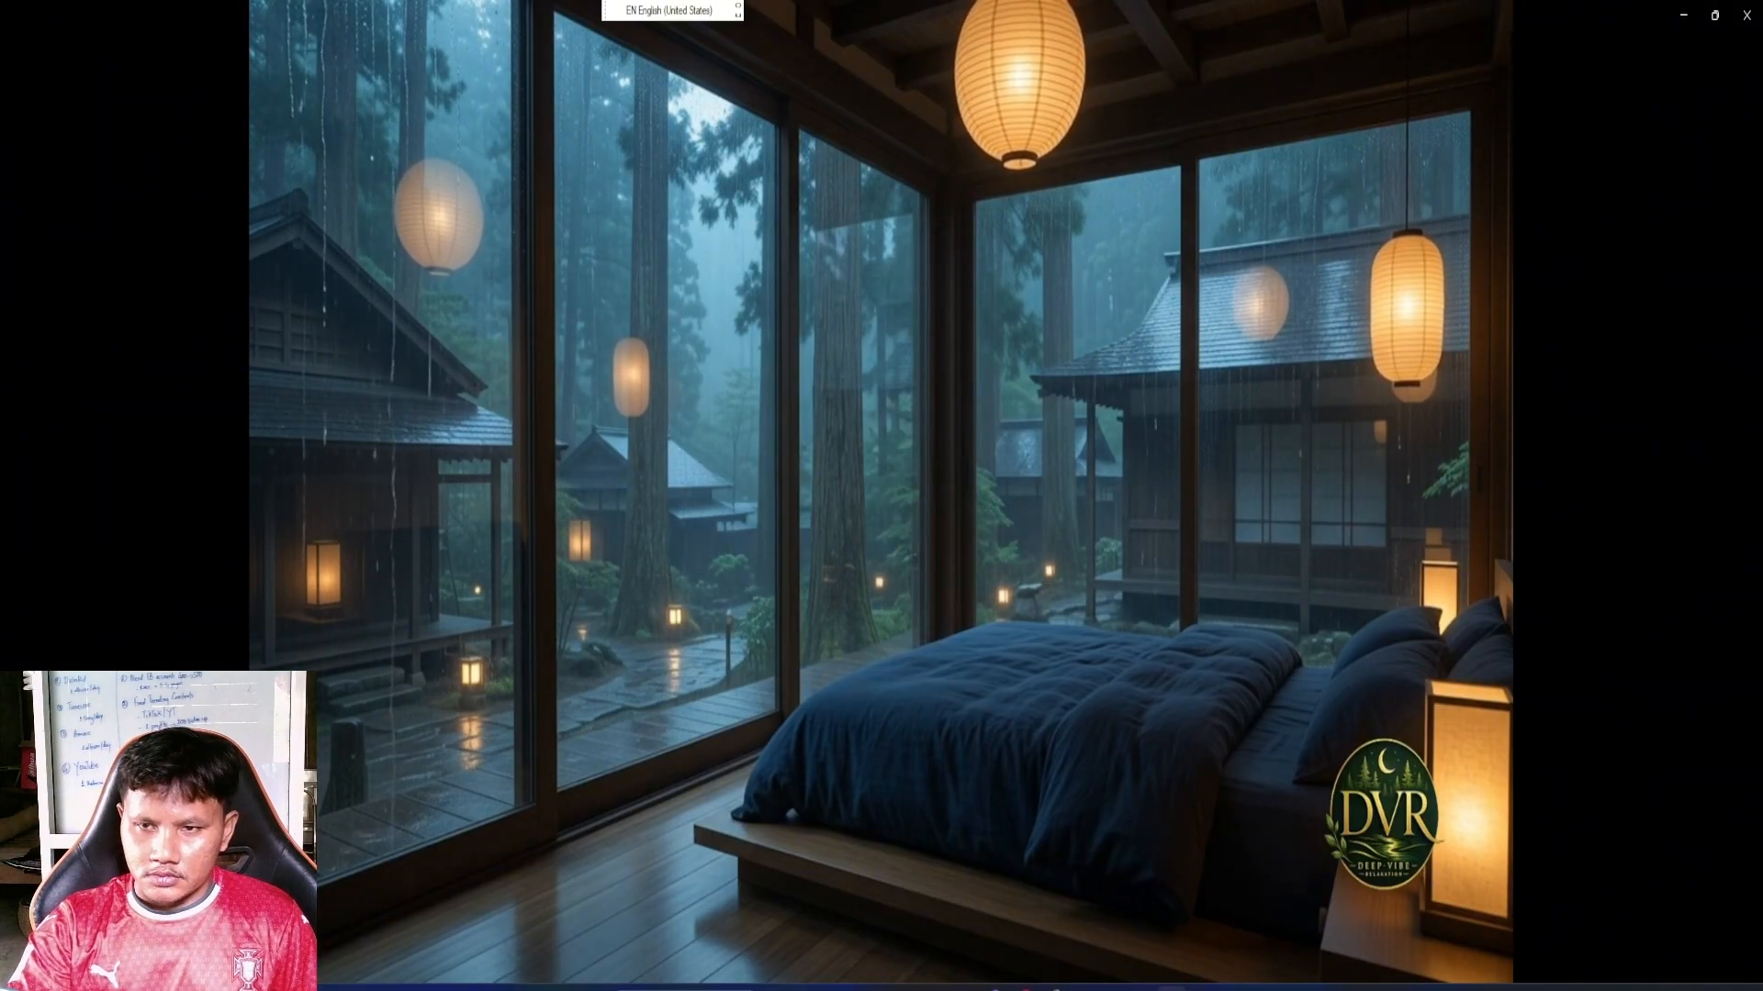
pyautogui.click(1747, 16)
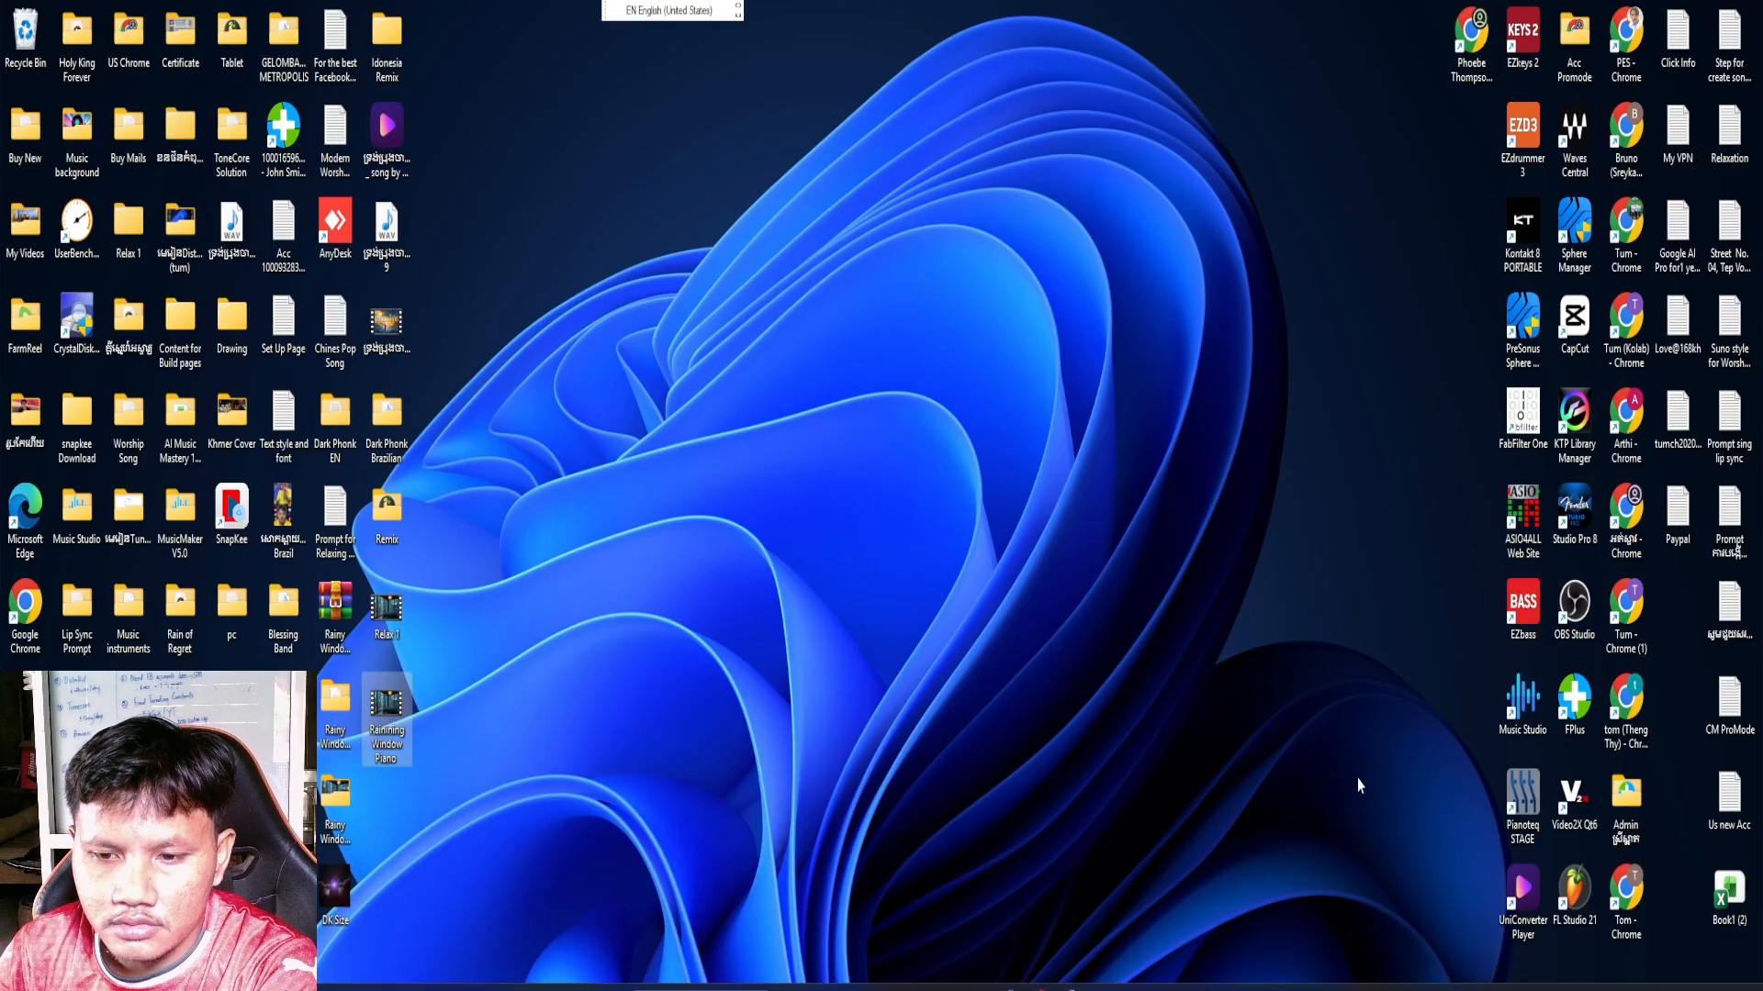
# Open a Chrome profile window from the desktop, centre it on the screen and load the Canva home page
pyautogui.moveTo(1010, 986)
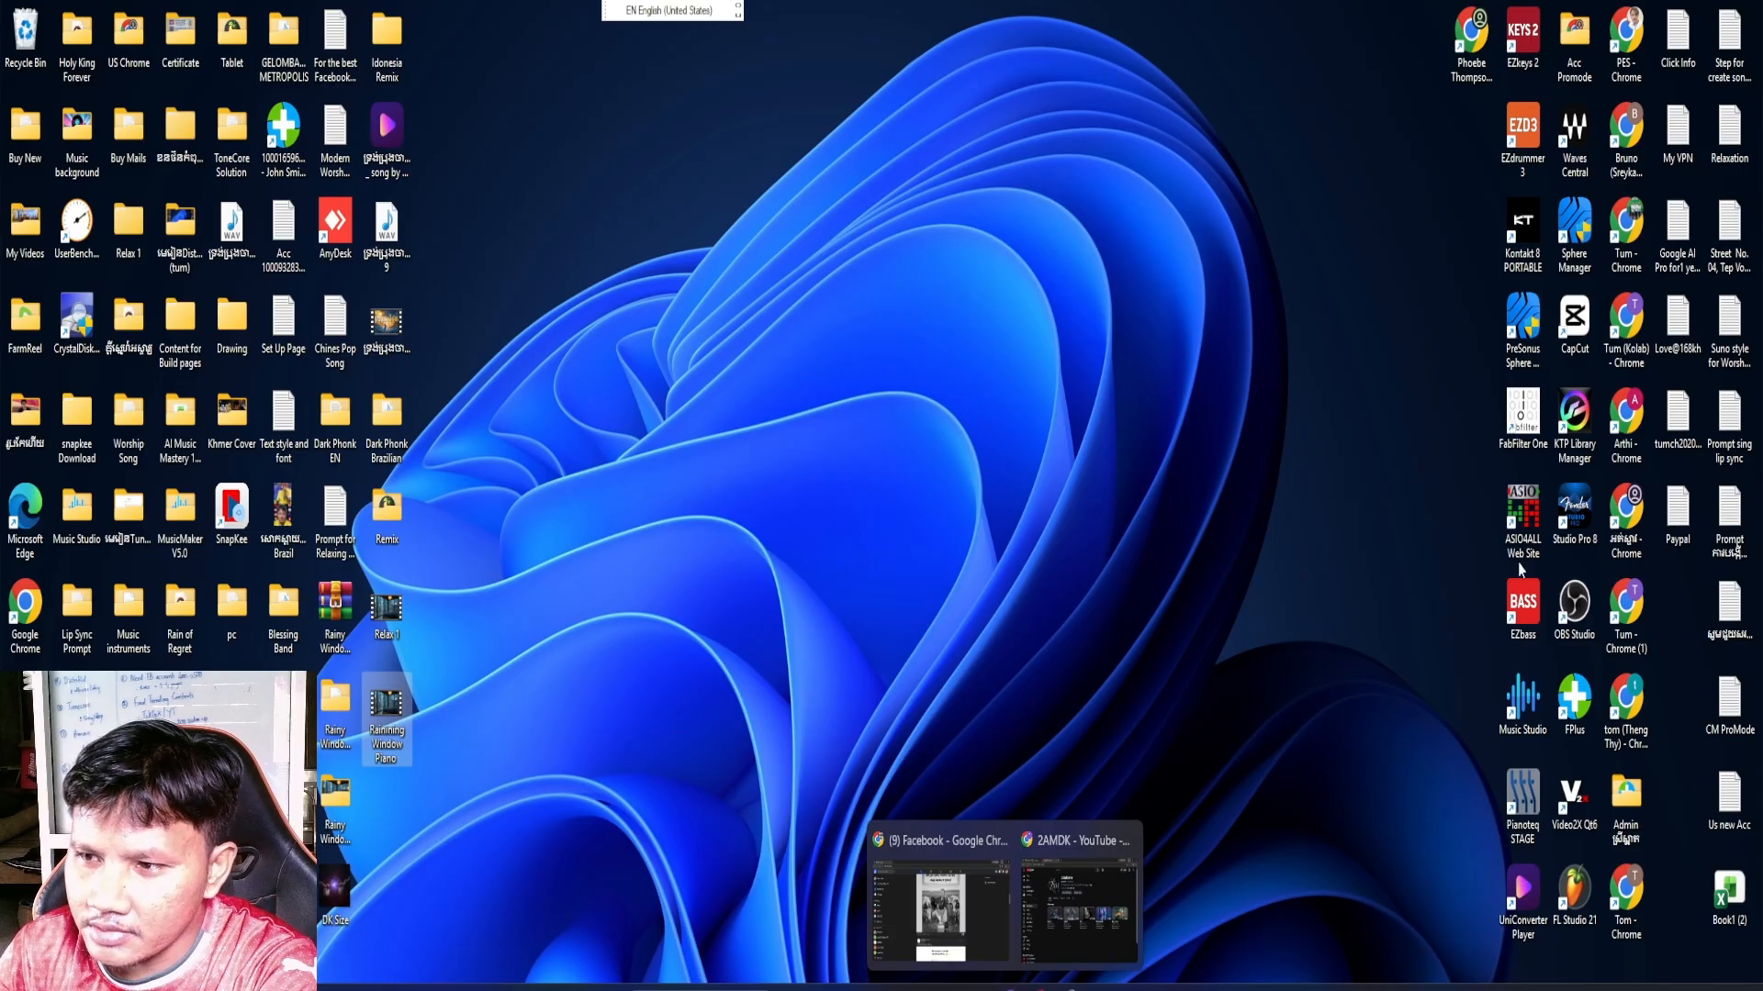
pyautogui.doubleClick(1626, 606)
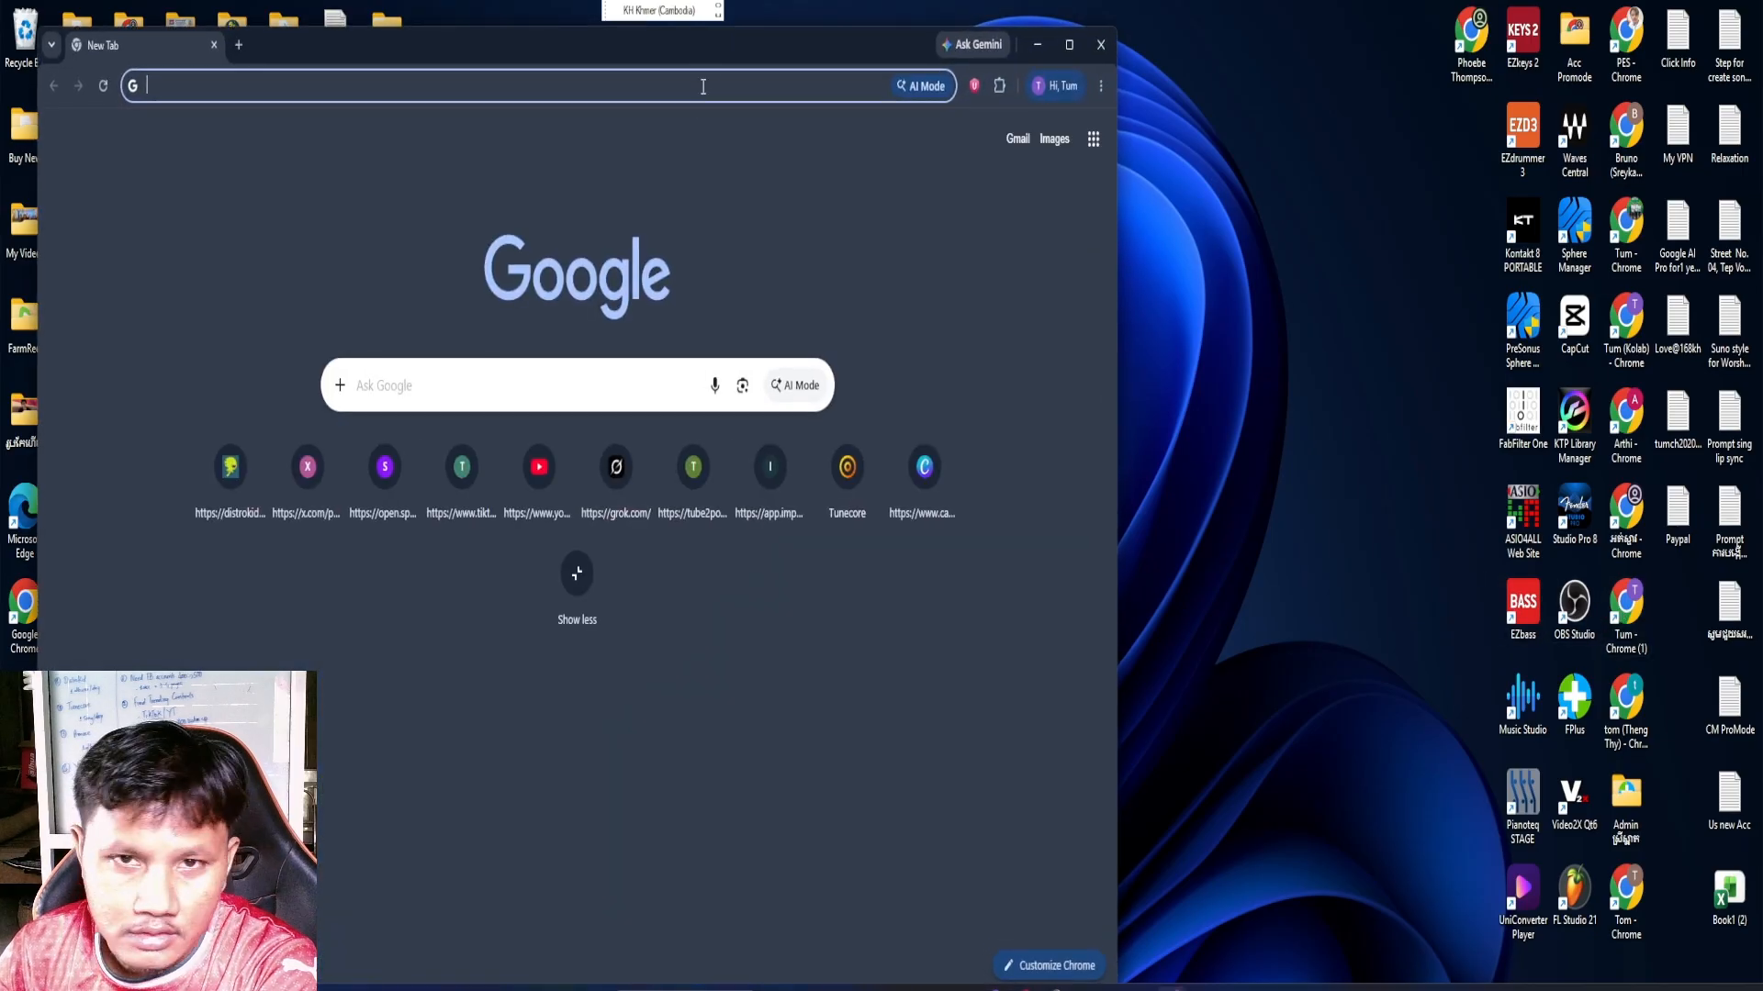
pyautogui.moveTo(731, 50); pyautogui.dragTo(1120, 33)
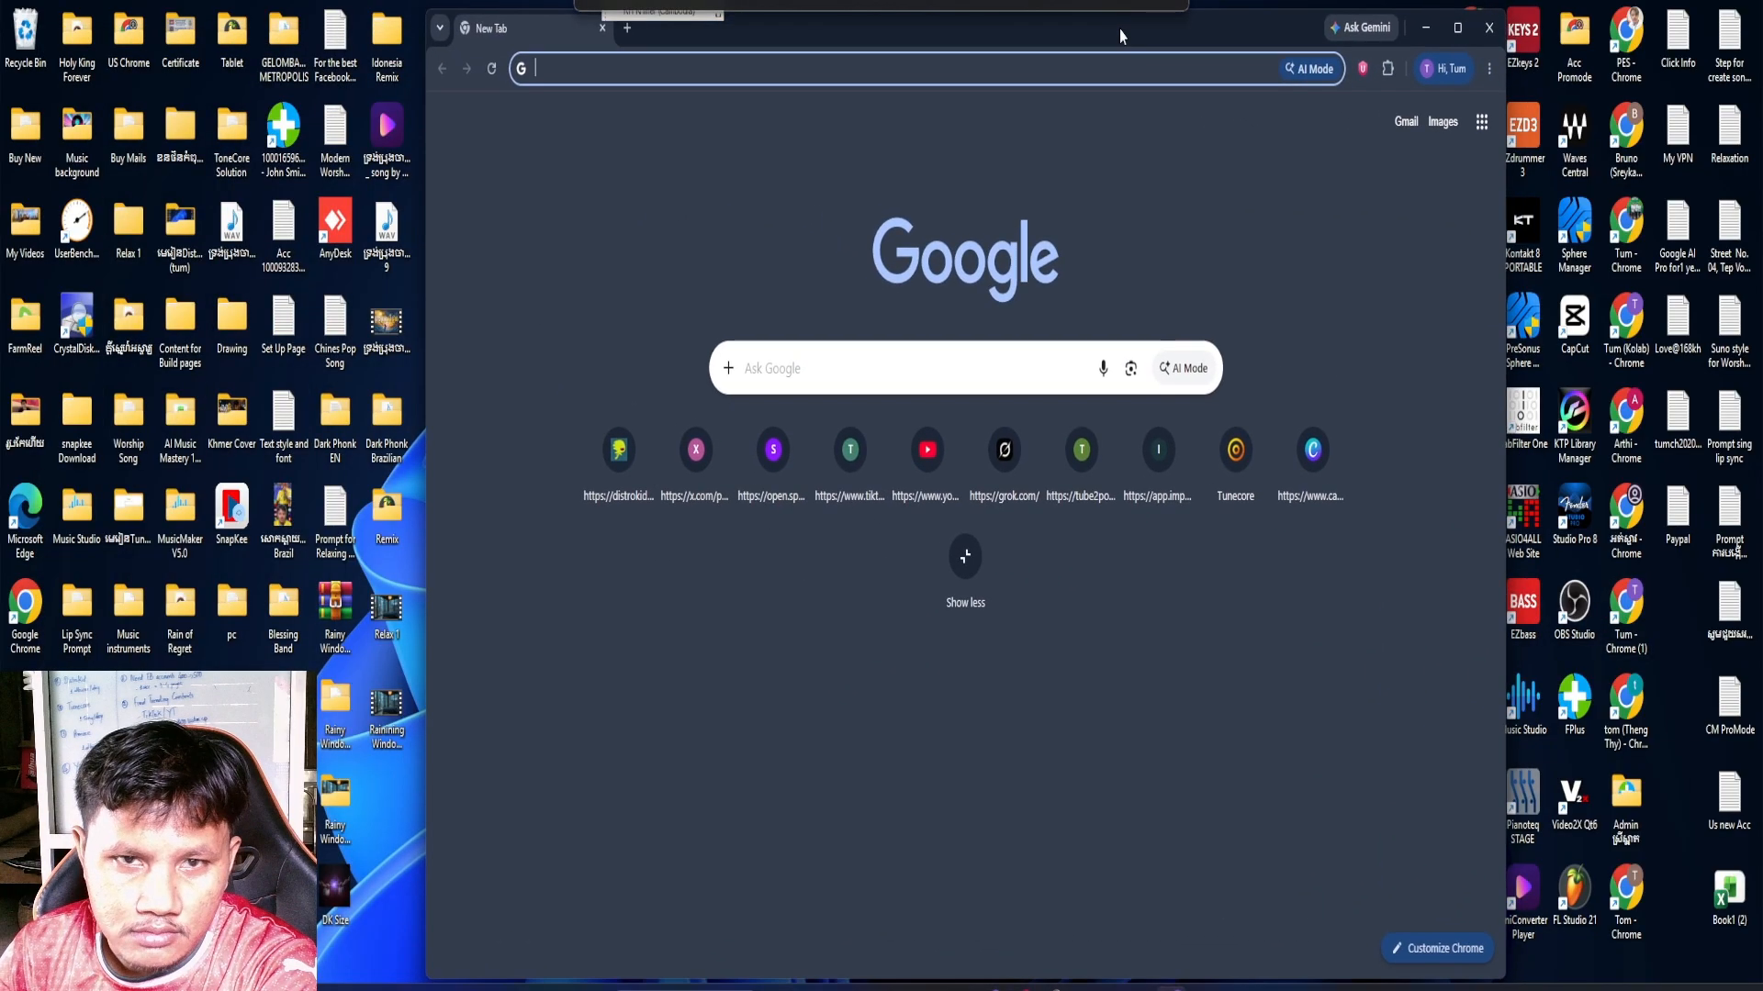
pyautogui.click(1316, 452)
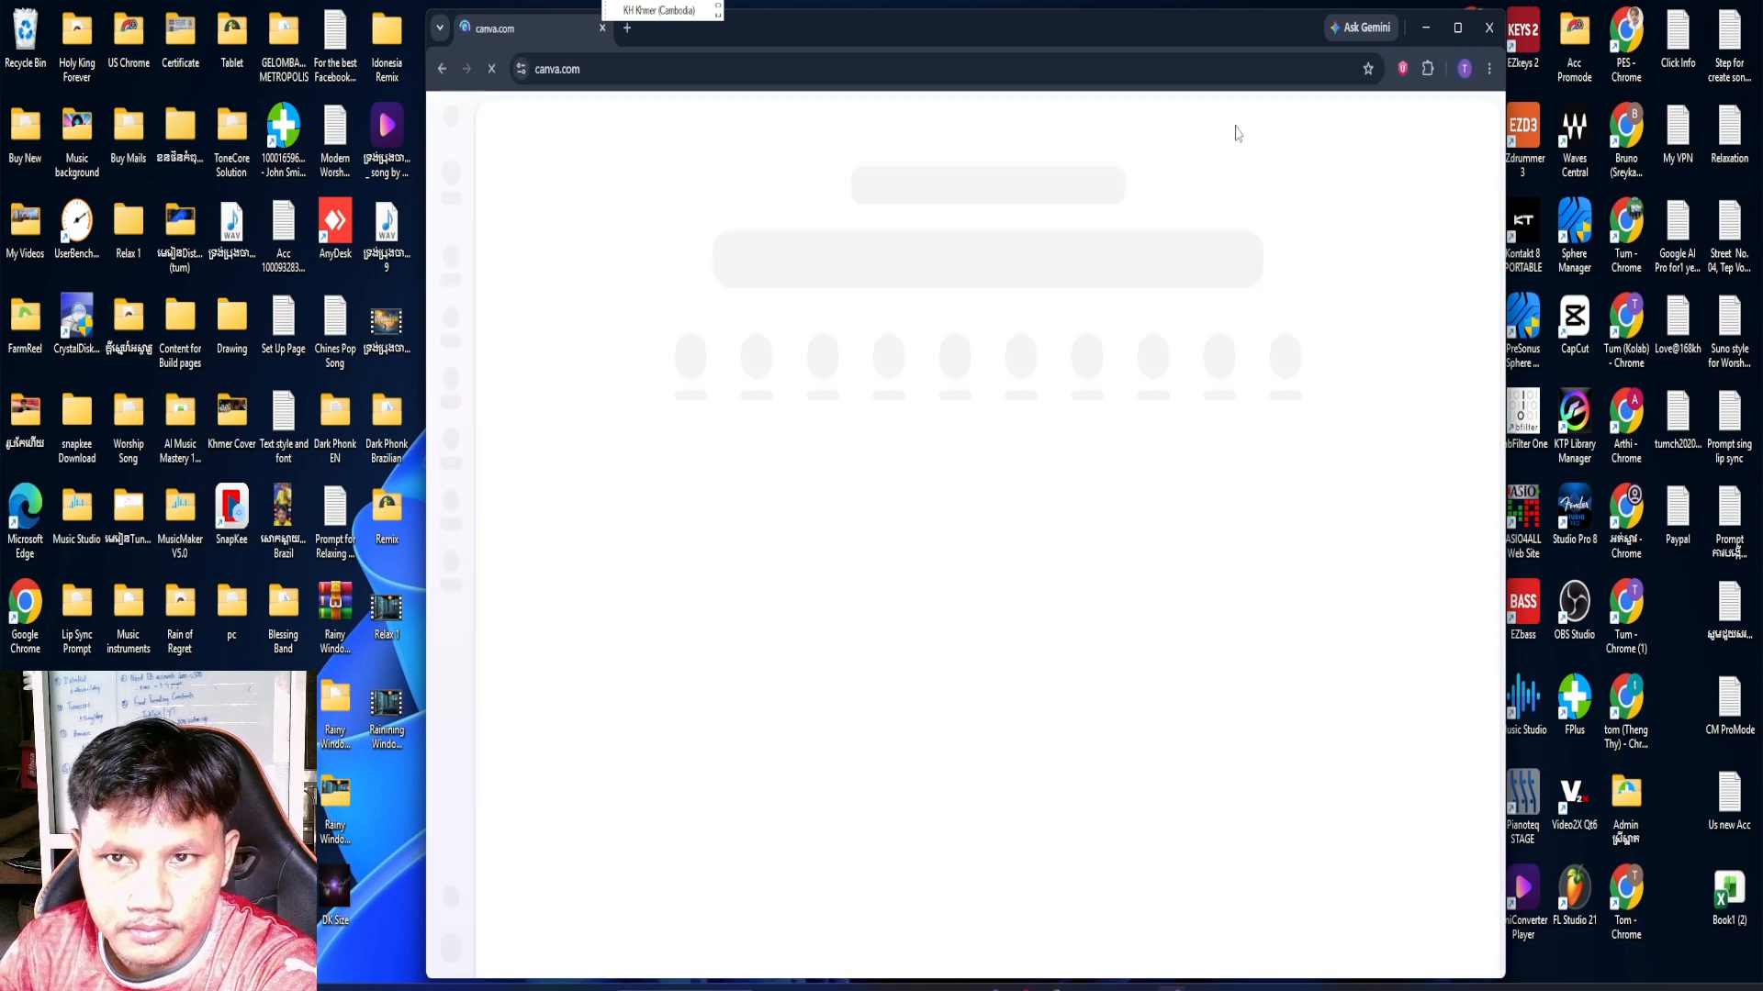
pyautogui.moveTo(1121, 39); pyautogui.dragTo(1105, 31)
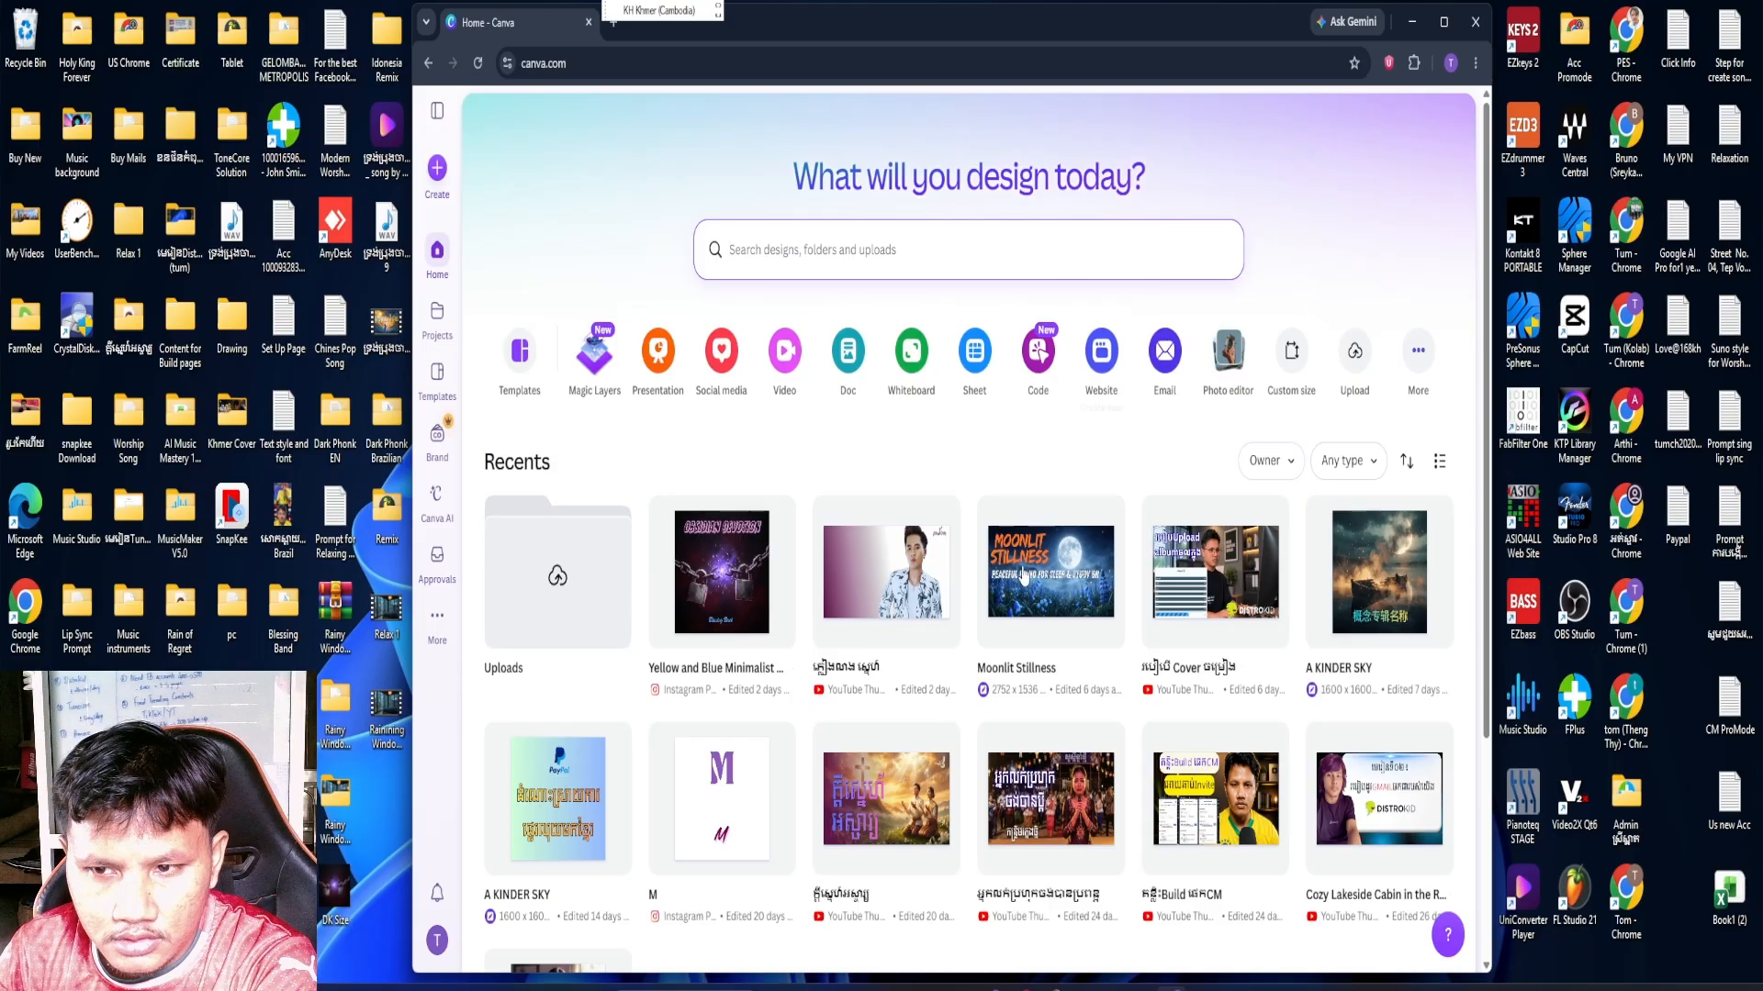
# Create a blank YouTube Thumbnail design (1280 × 720 px) from the social media formats
pyautogui.scroll(-3, 1153, 656)
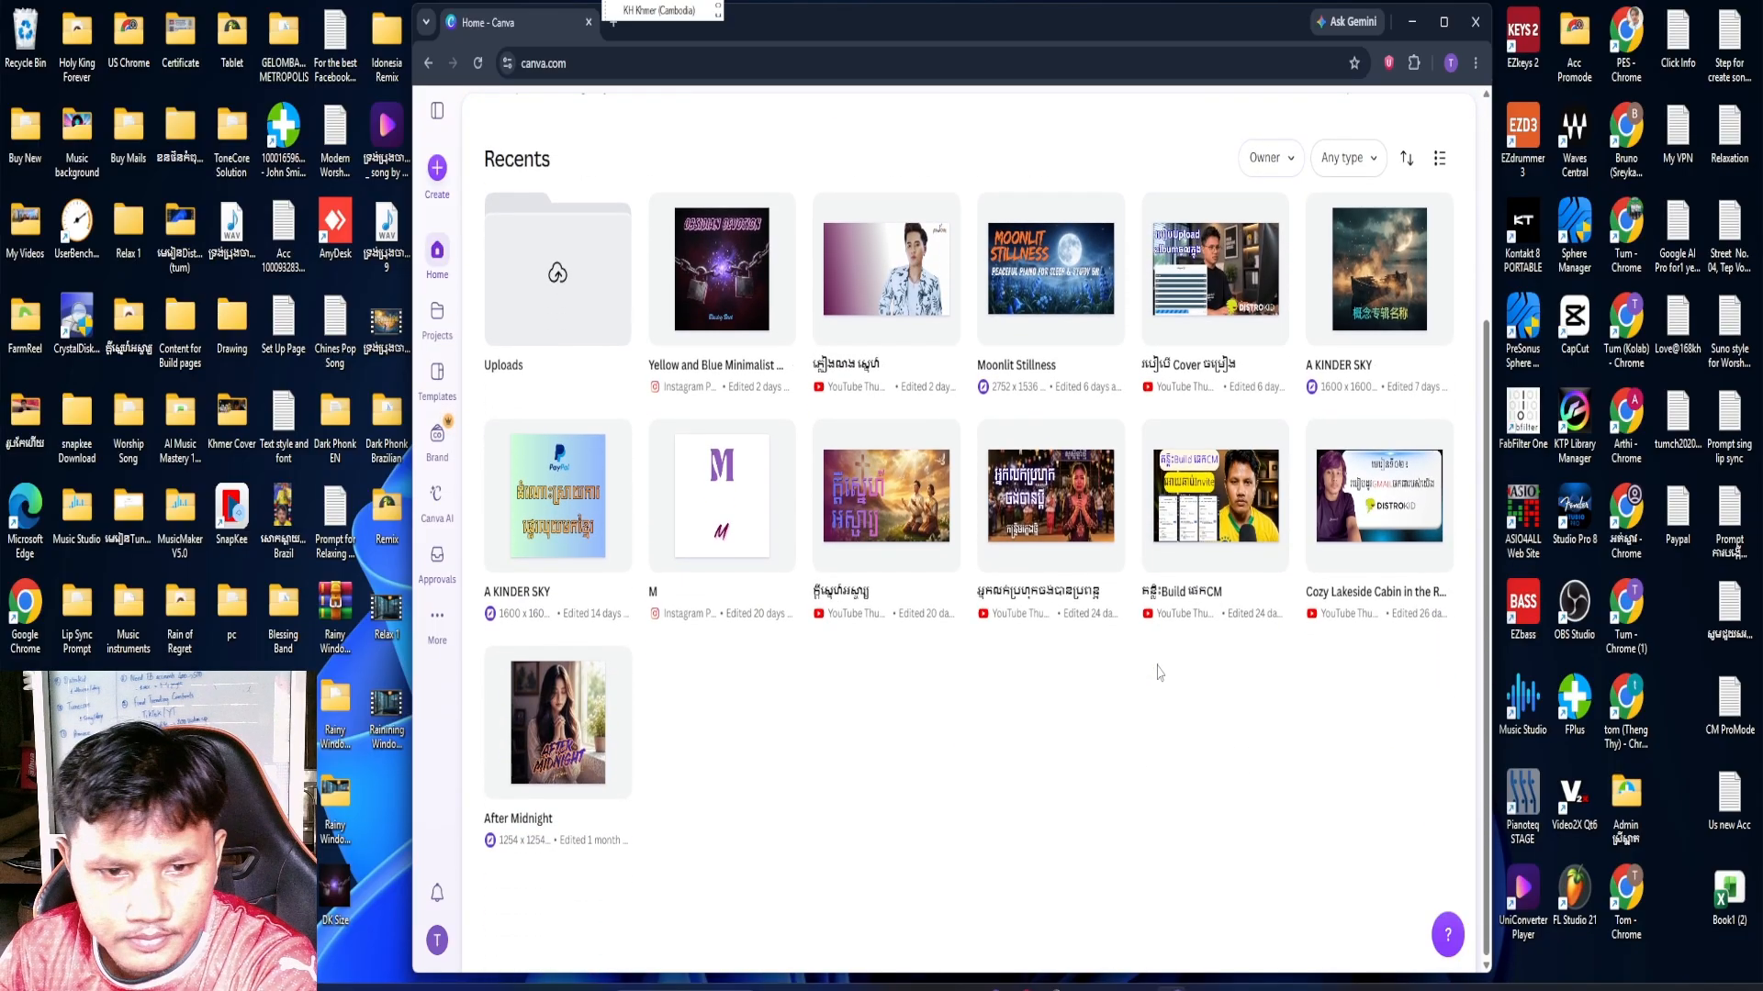
pyautogui.scroll(3, 1157, 670)
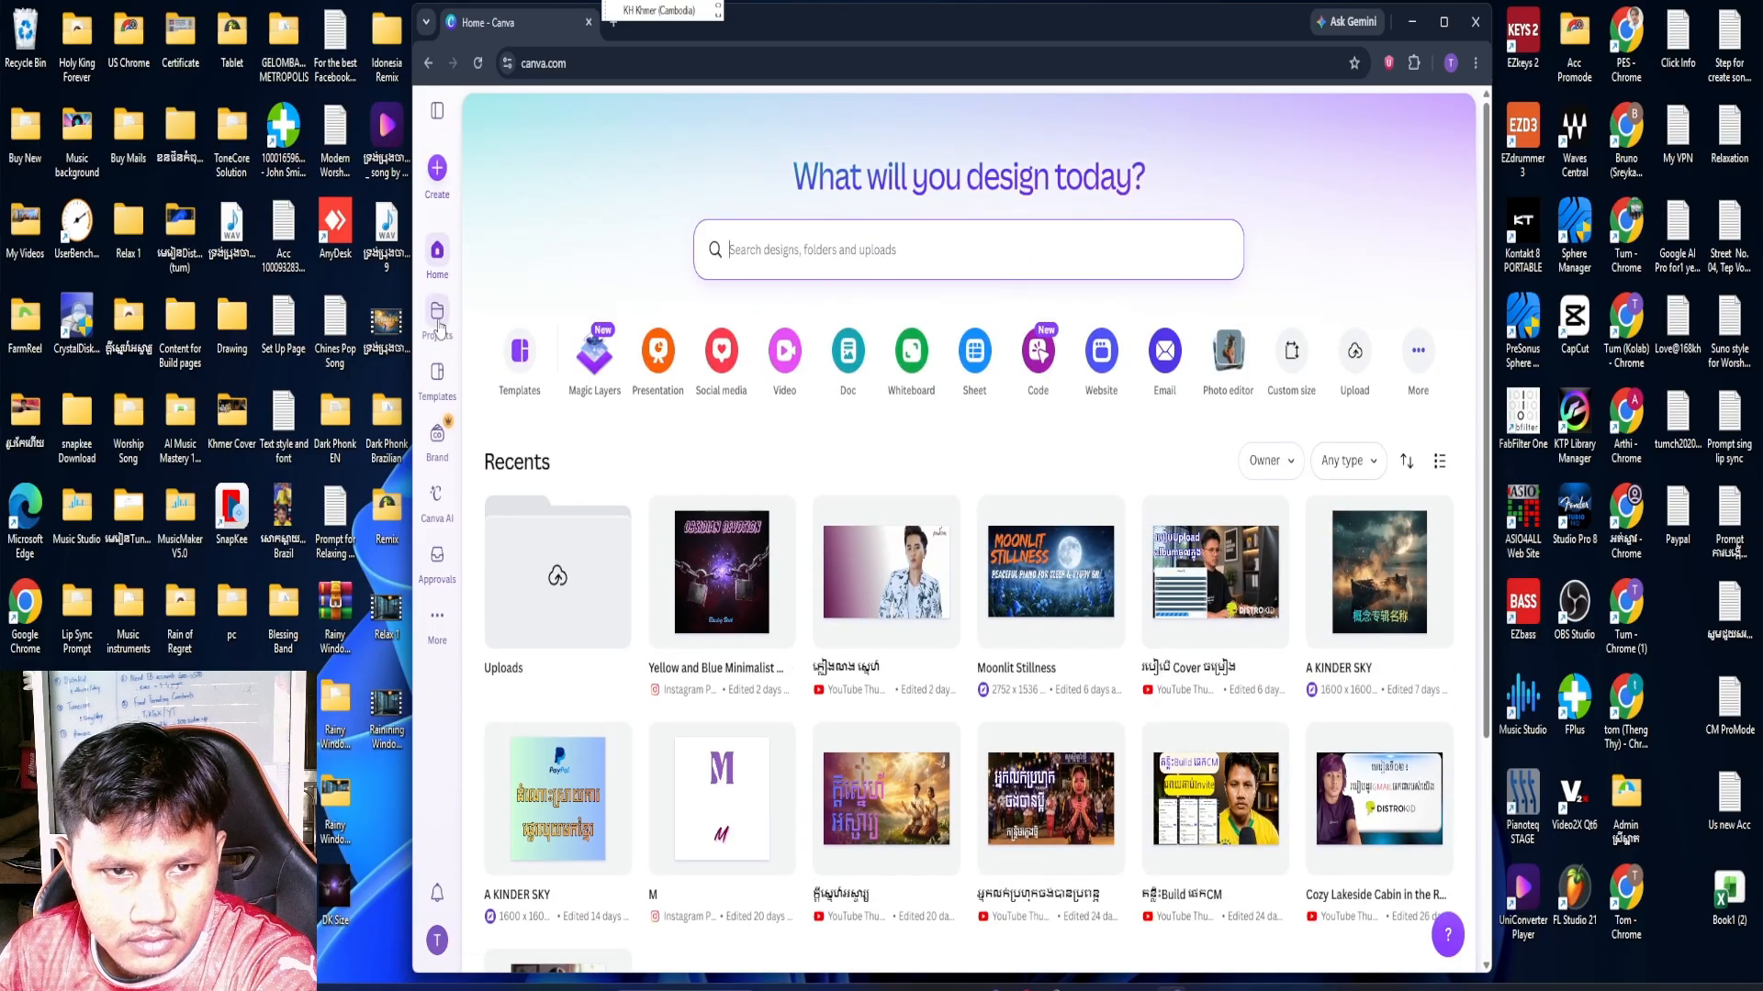
pyautogui.click(736, 376)
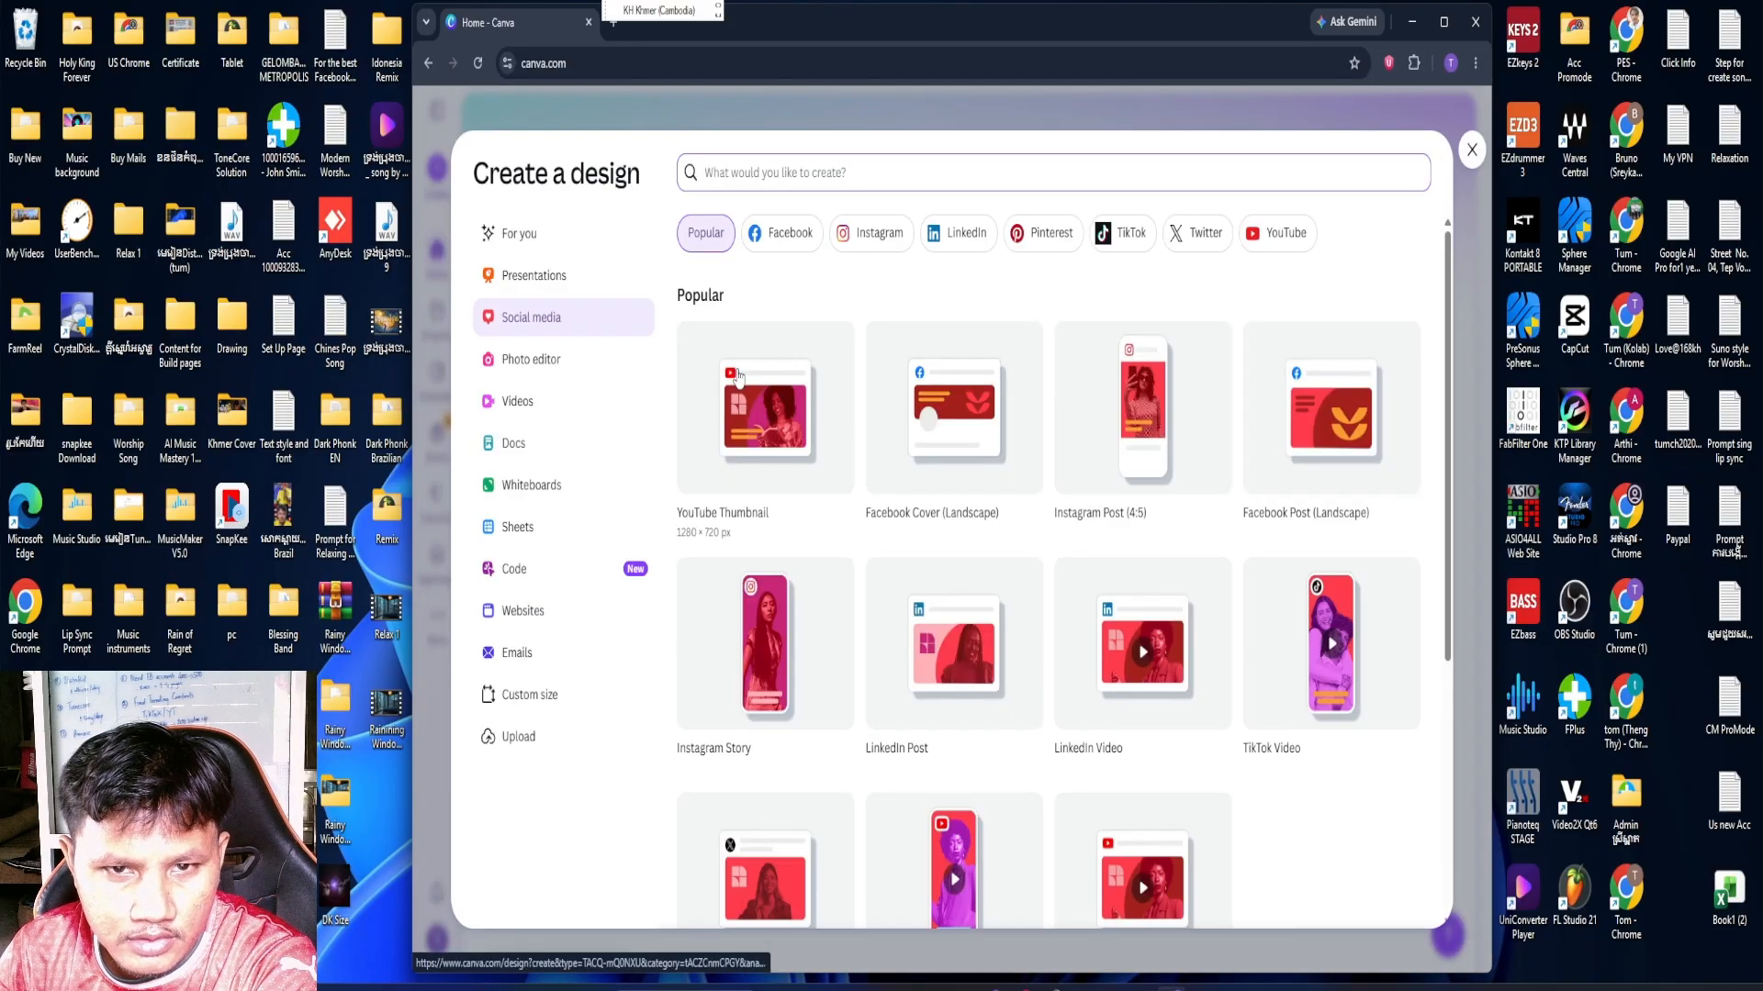
pyautogui.click(783, 428)
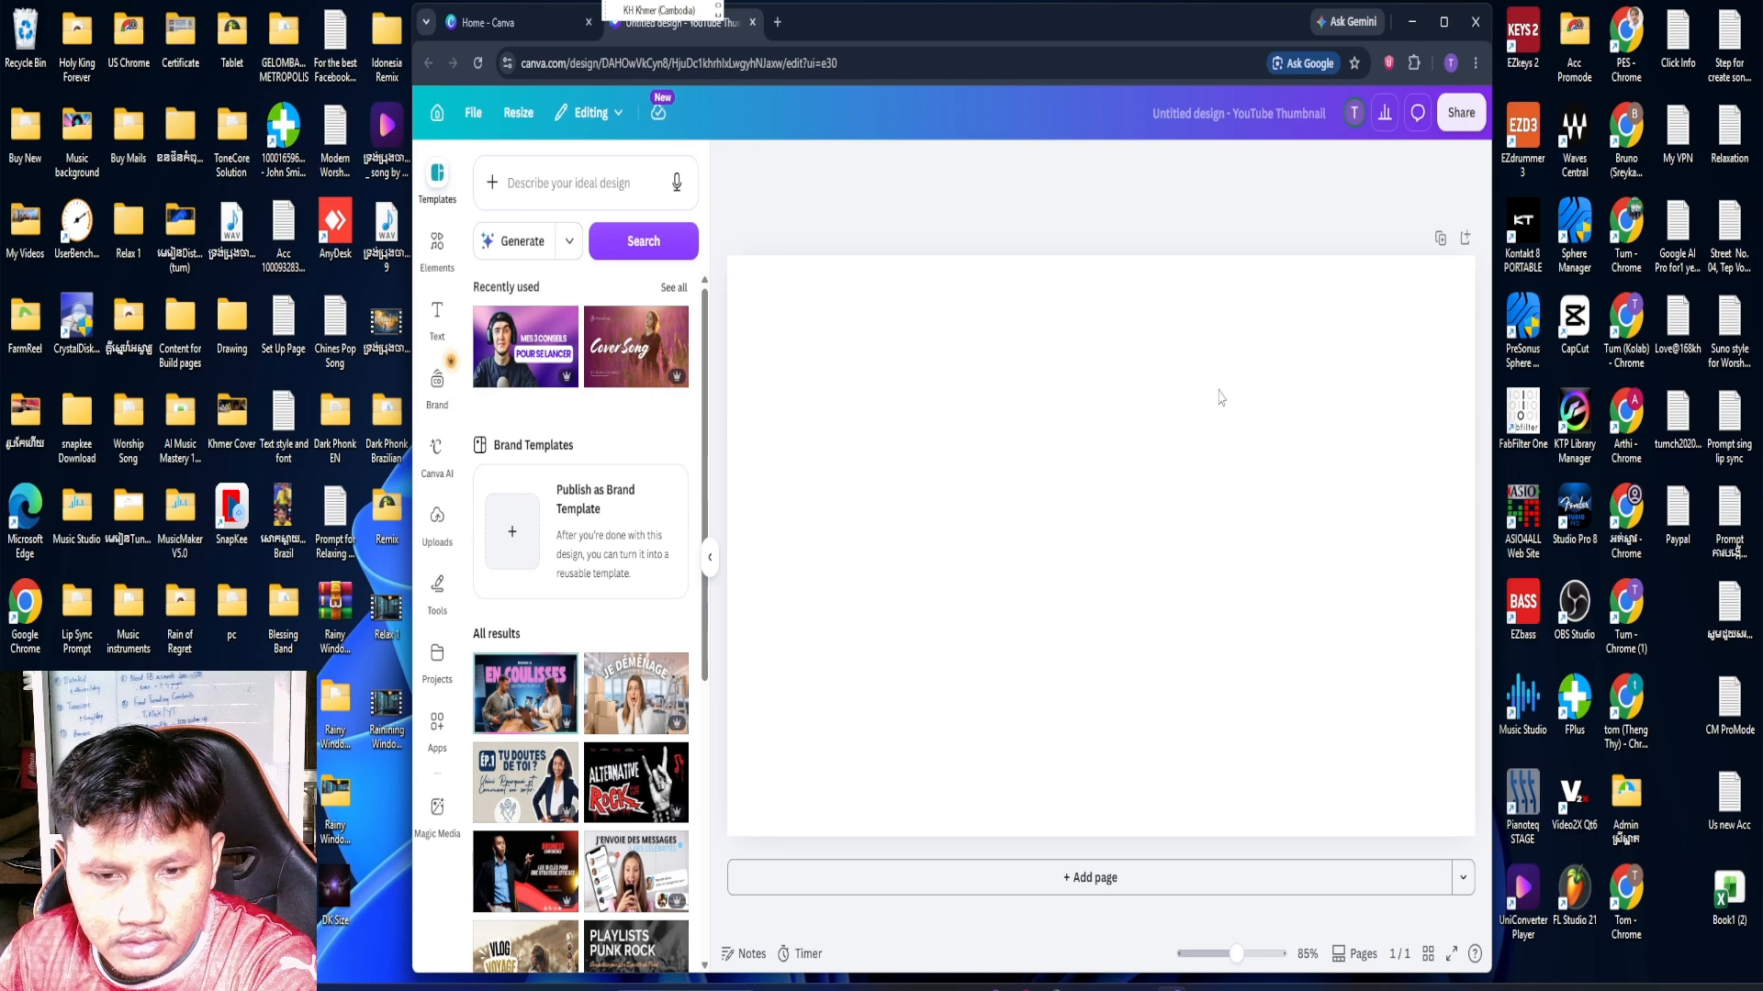
# Switch to File Explorer and show the Downloads folder
pyautogui.moveTo(838, 988)
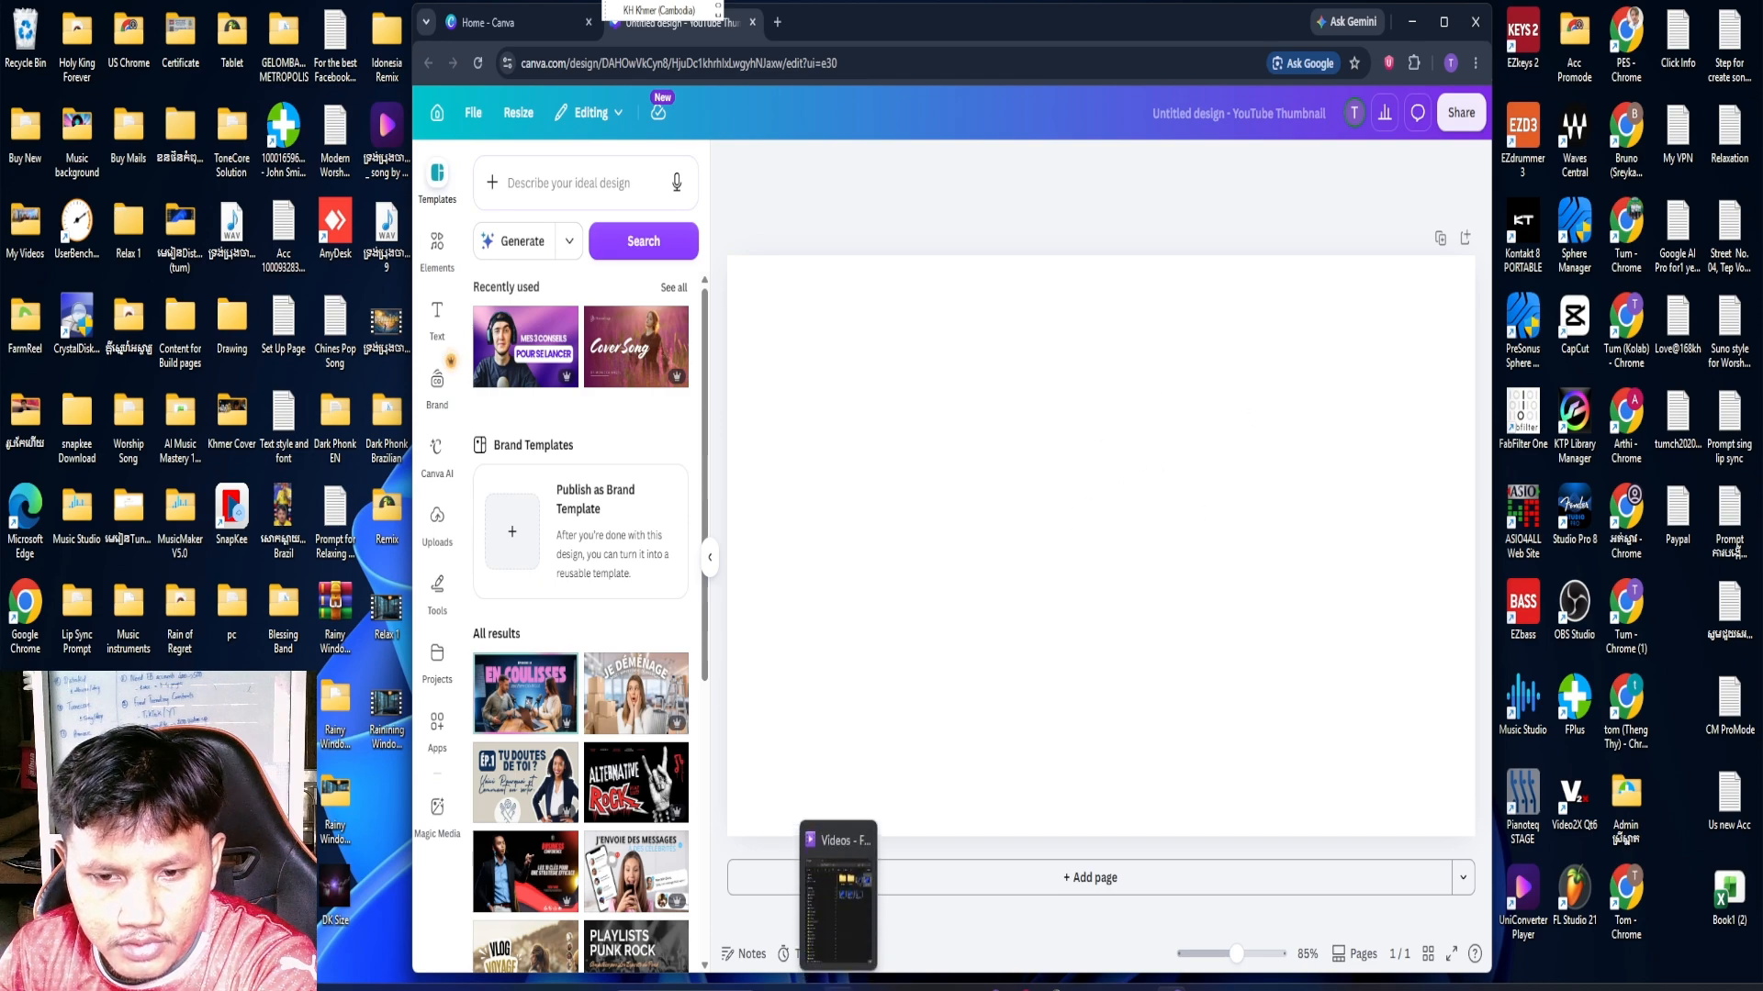
pyautogui.click(838, 895)
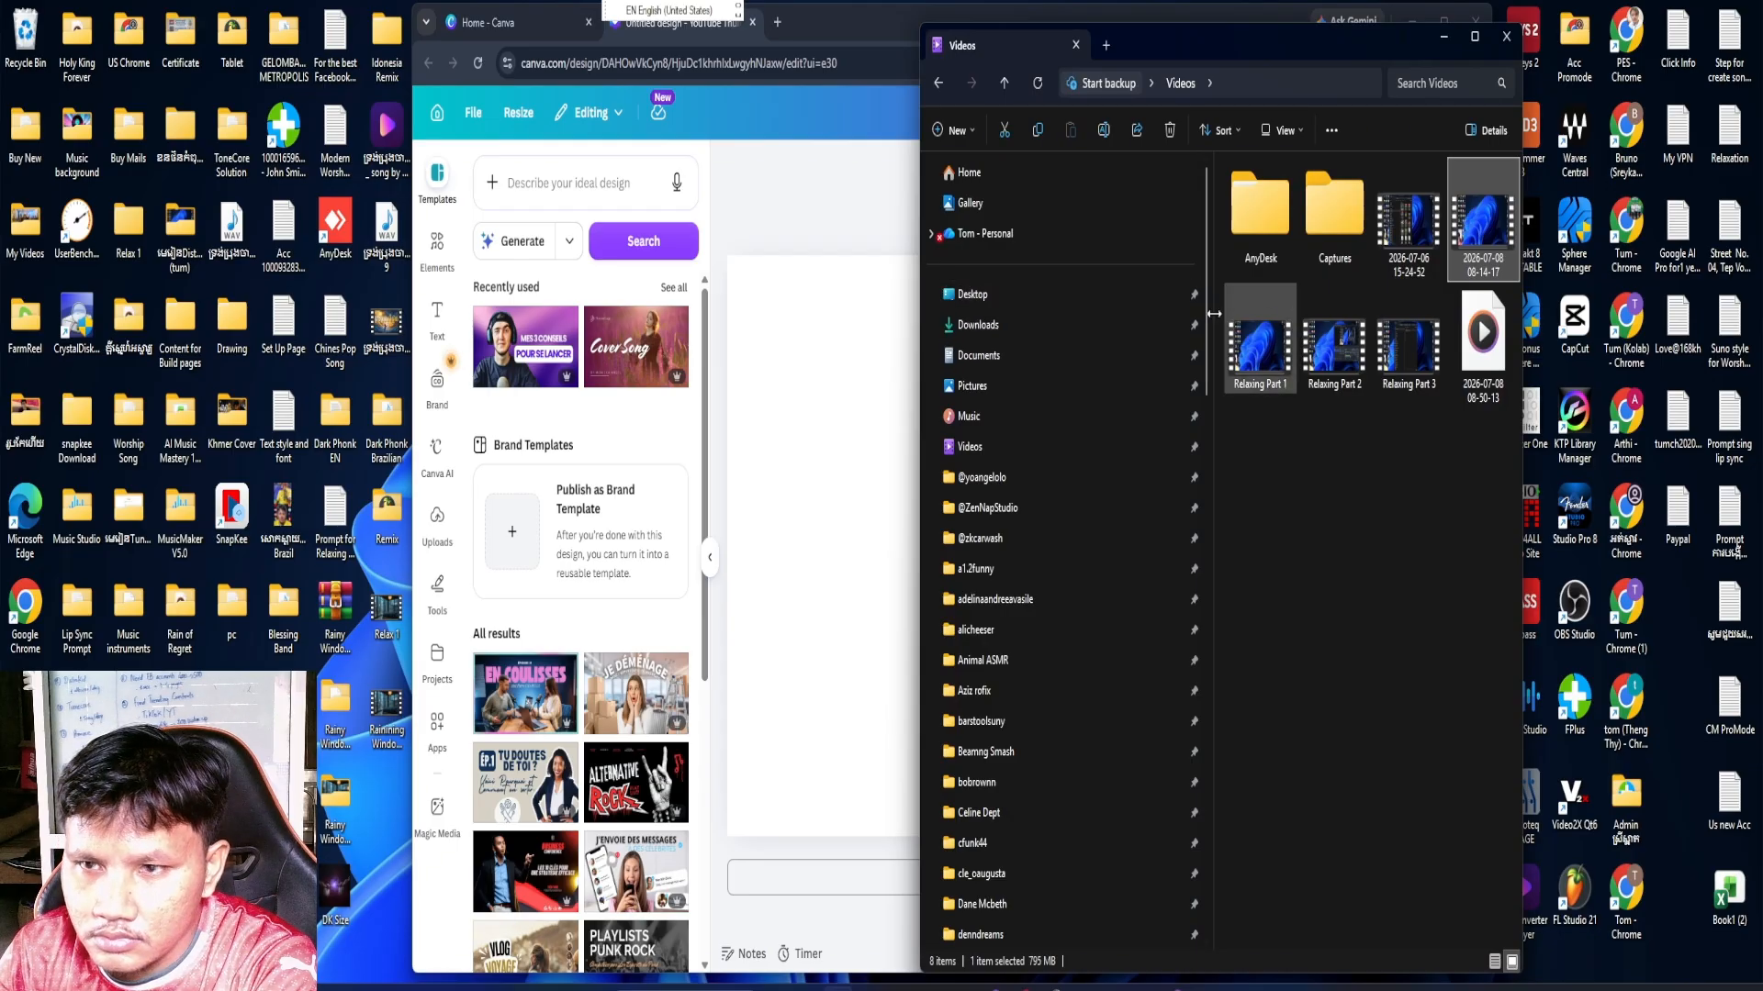
pyautogui.click(1012, 329)
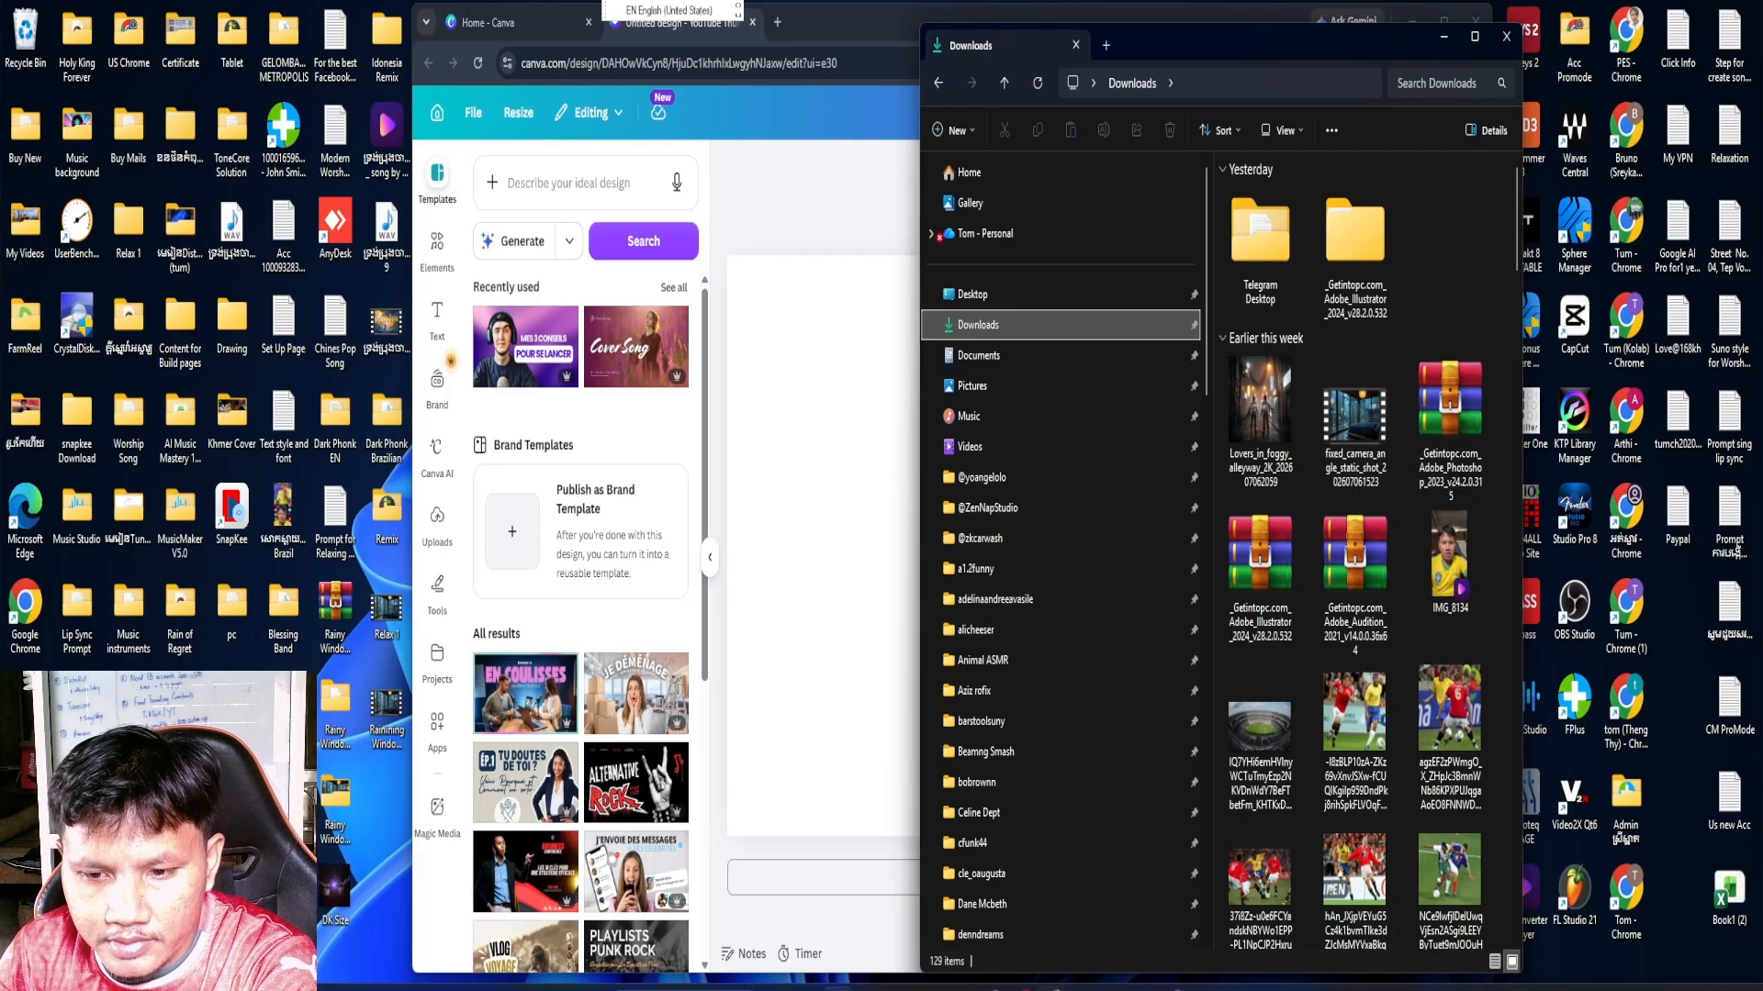
# Switch to the other Chrome window and open the Google Flow project with the rainy bedroom scenes, dated Jul 06, 03:18 PM
pyautogui.click(1054, 988)
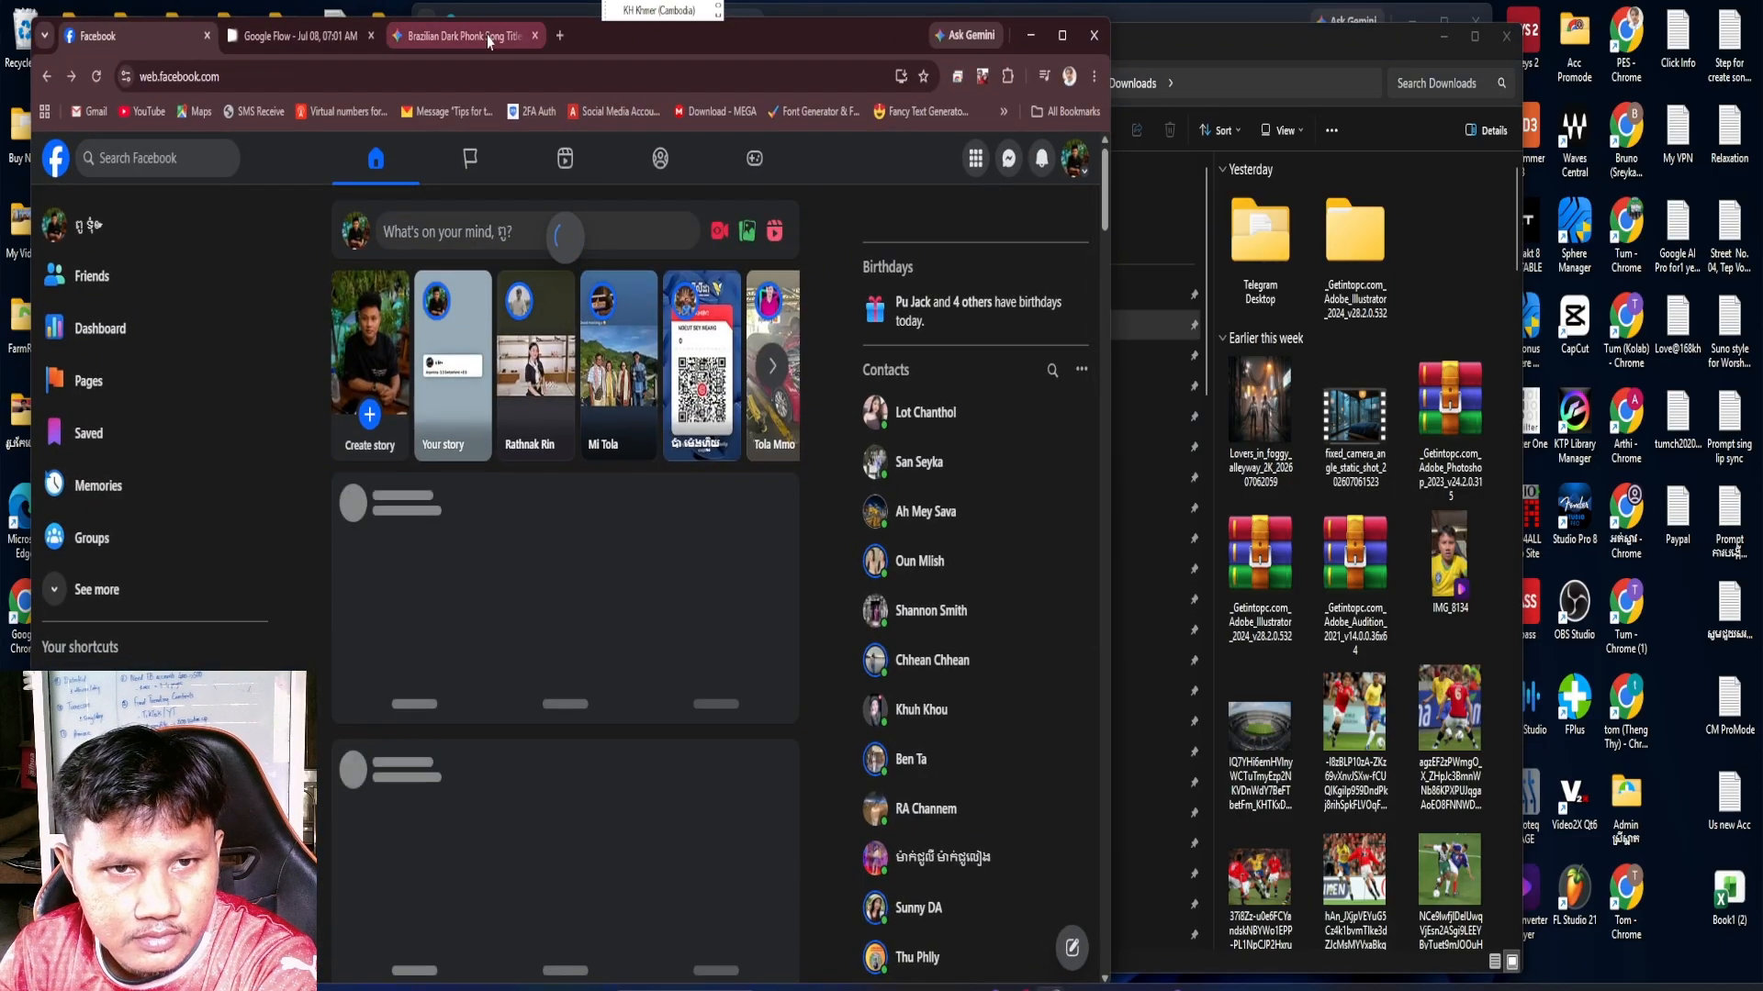
pyautogui.click(487, 35)
pyautogui.click(317, 36)
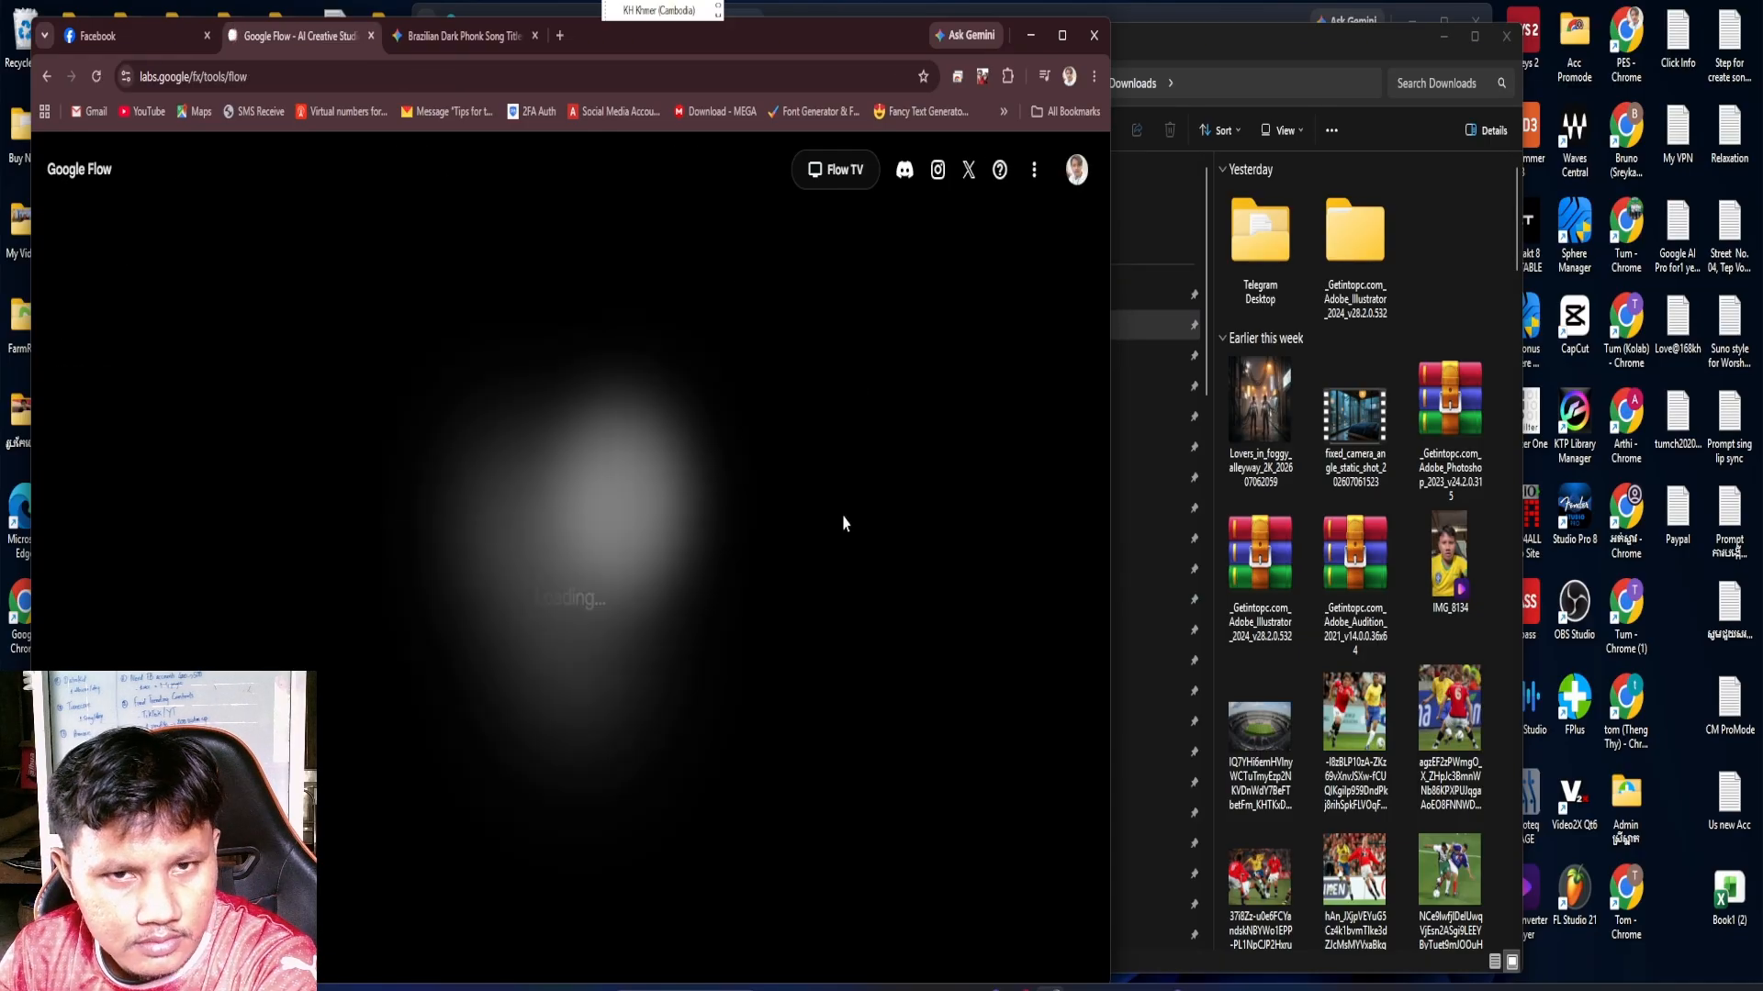
pyautogui.scroll(-4, 885, 739)
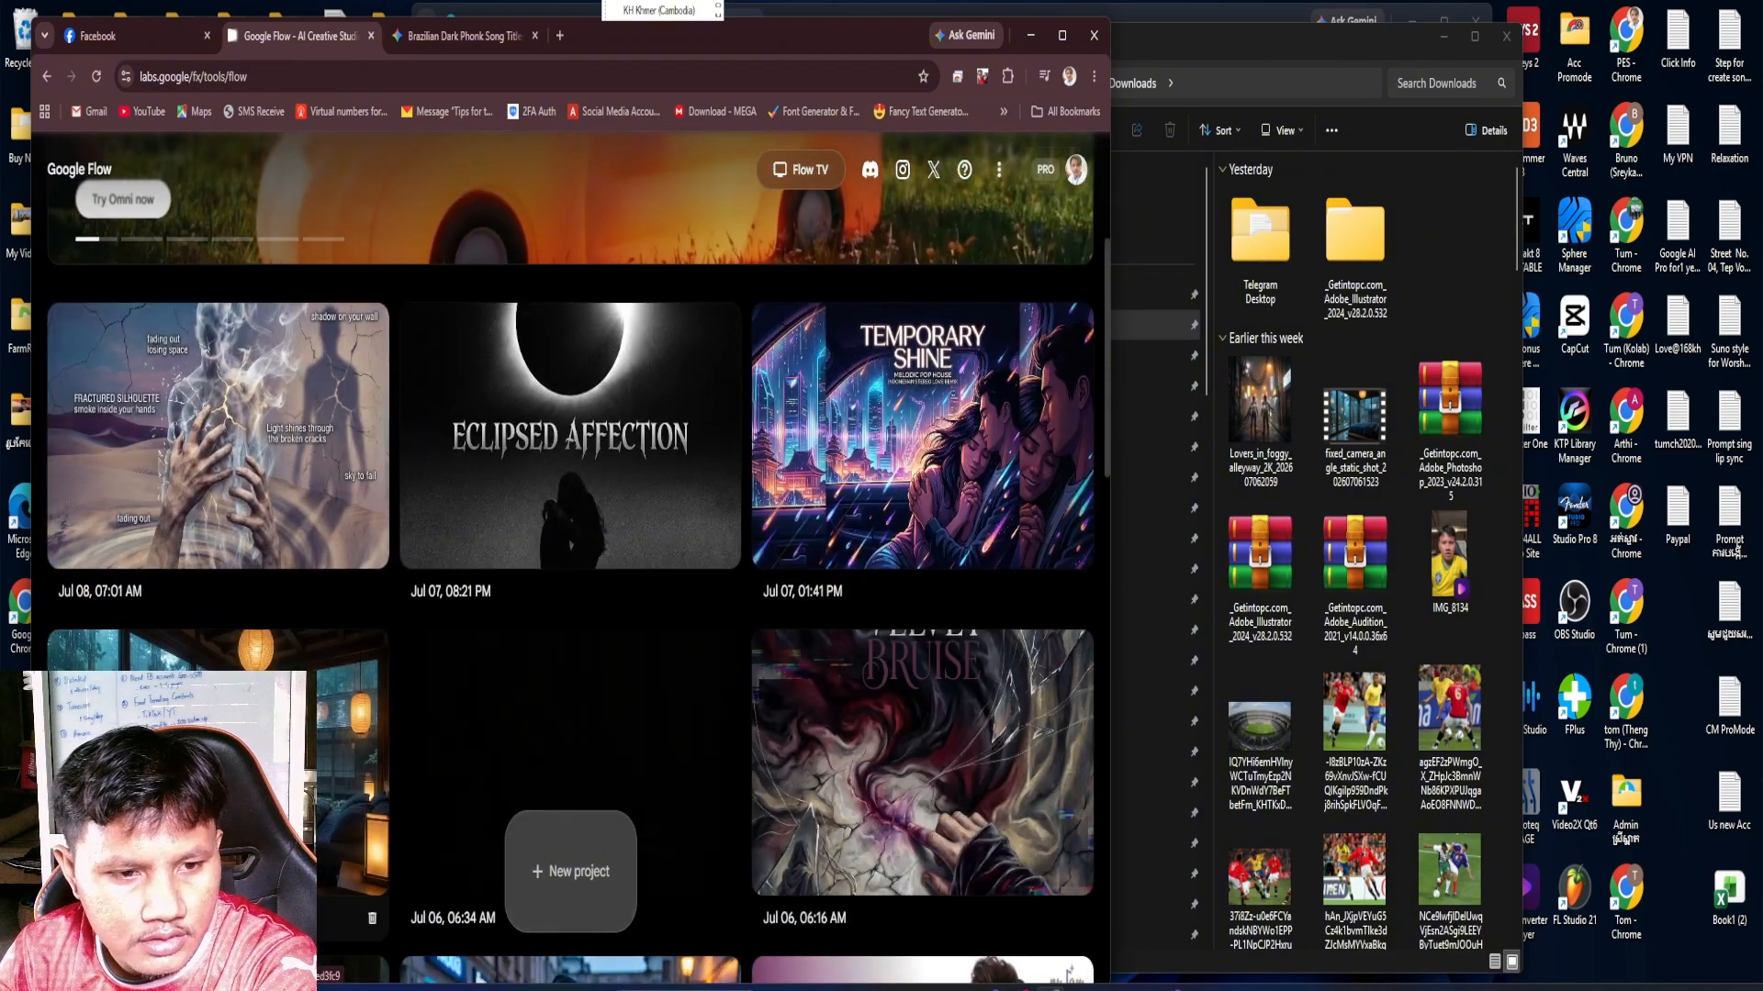
pyautogui.click(885, 739)
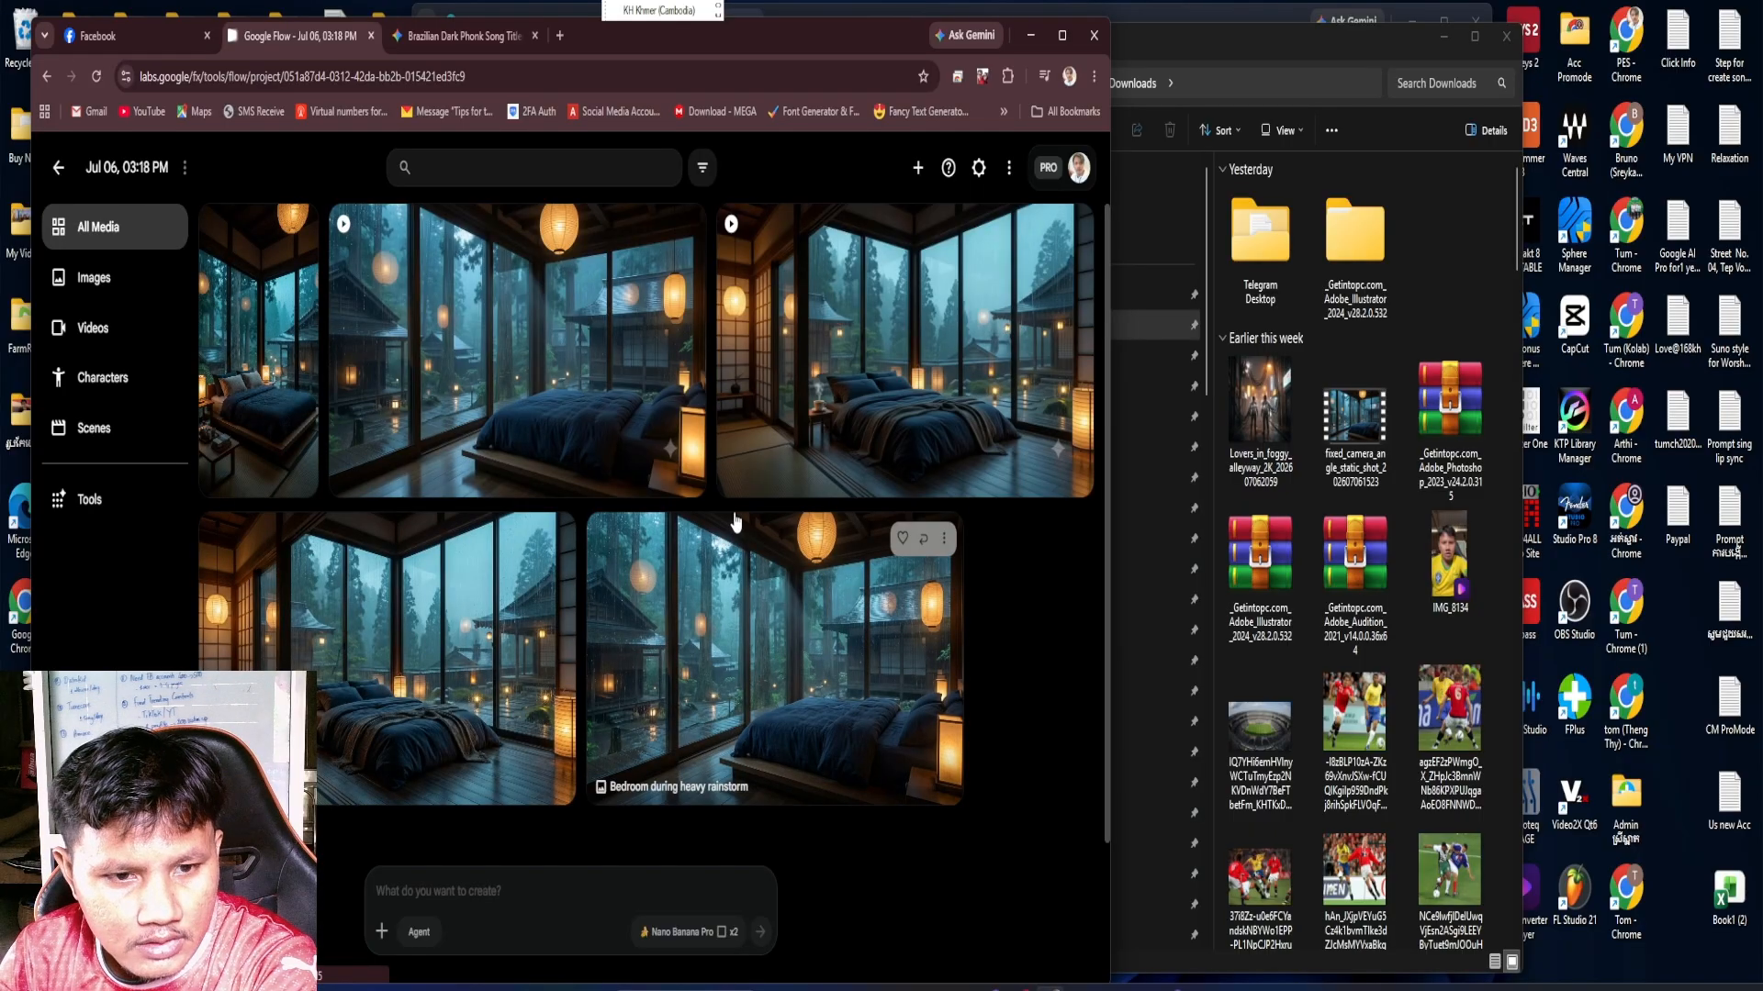
pyautogui.click(686, 231)
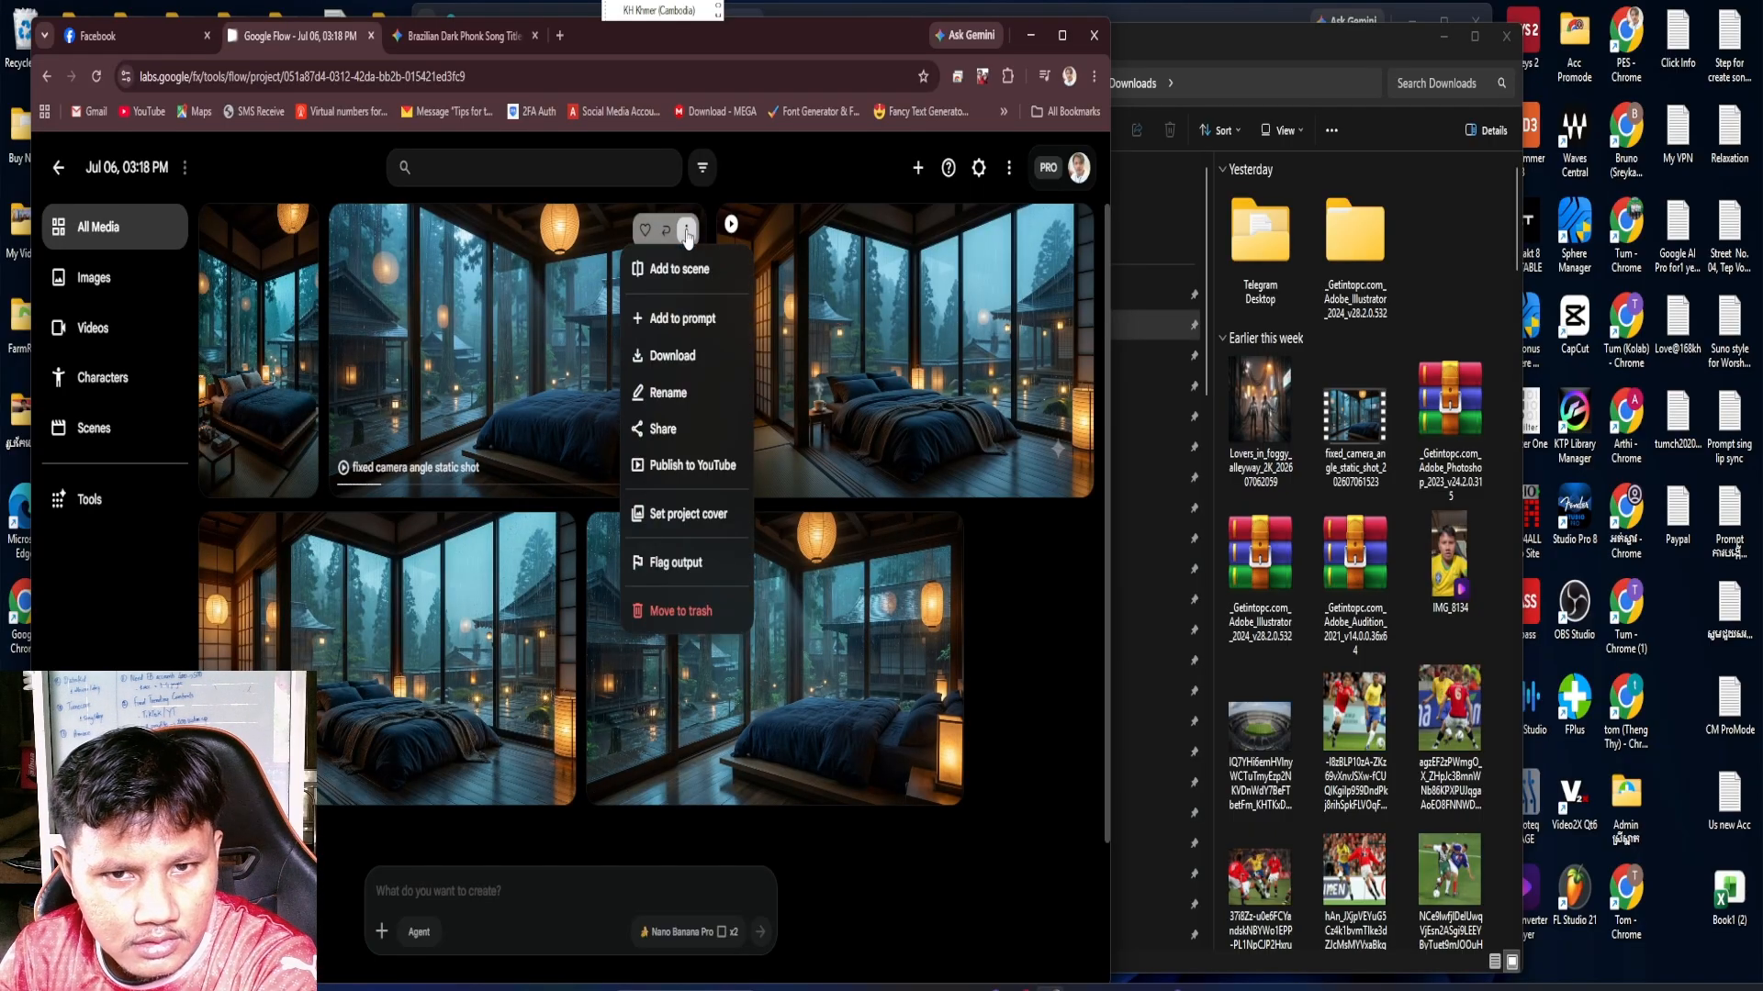
pyautogui.moveTo(698, 356)
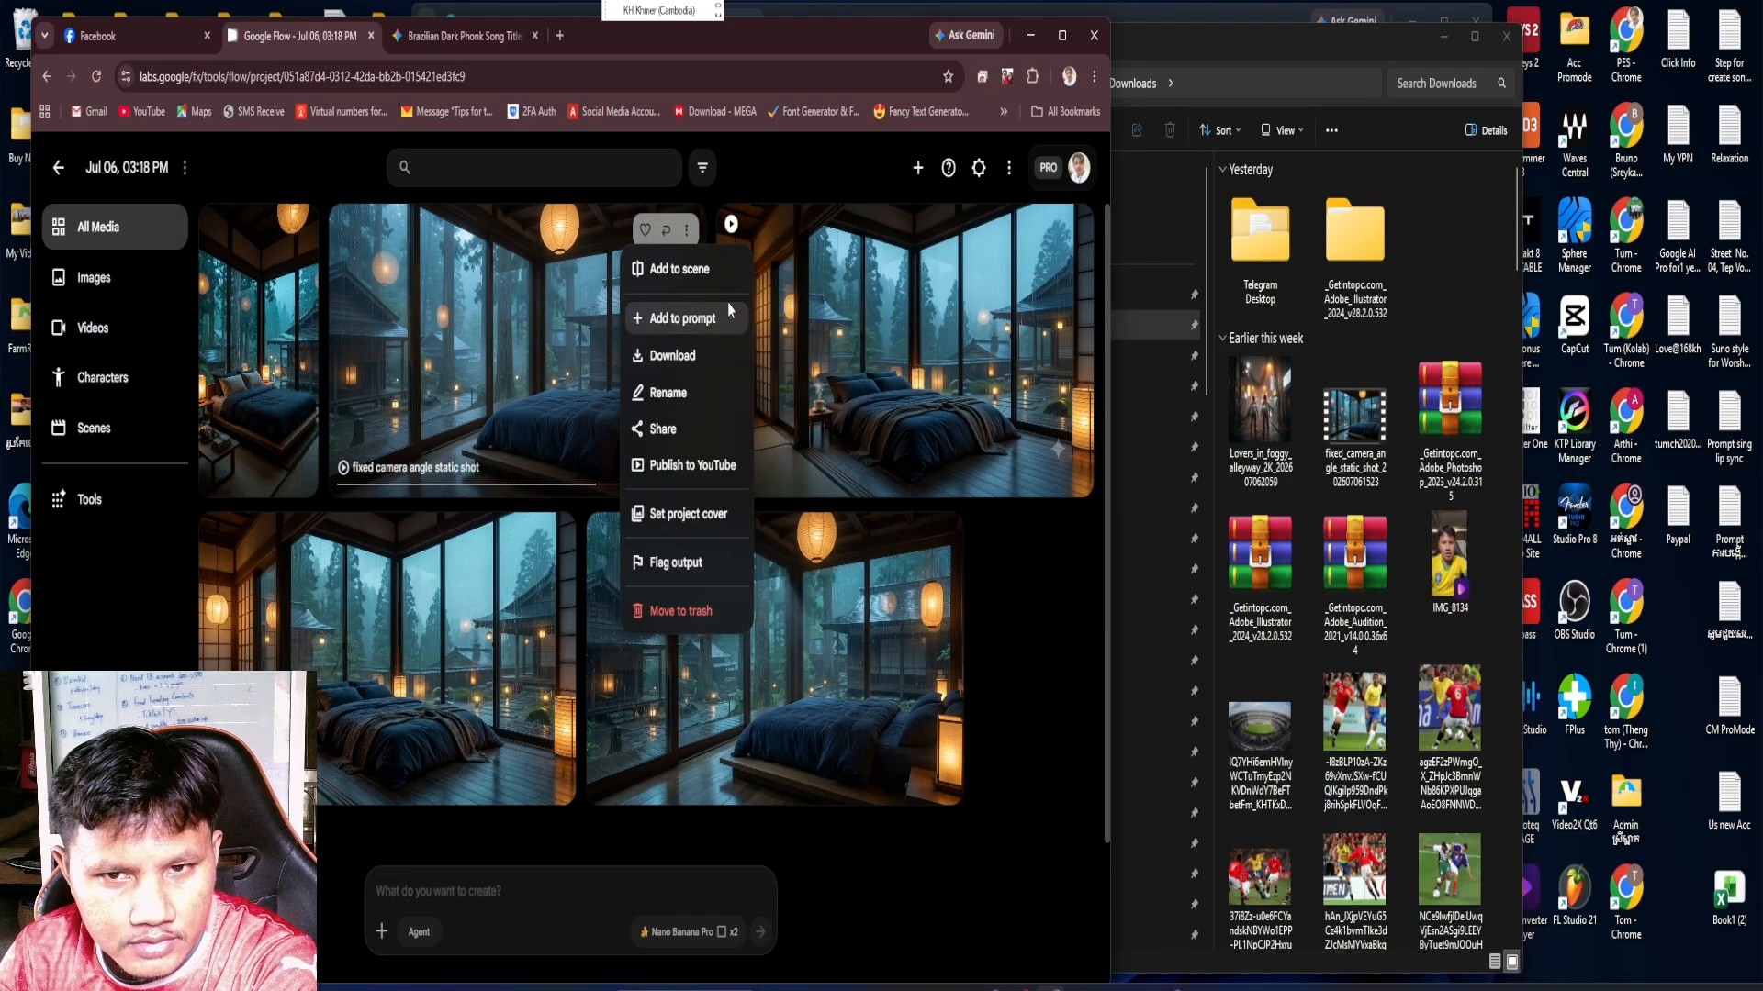
pyautogui.click(905, 403)
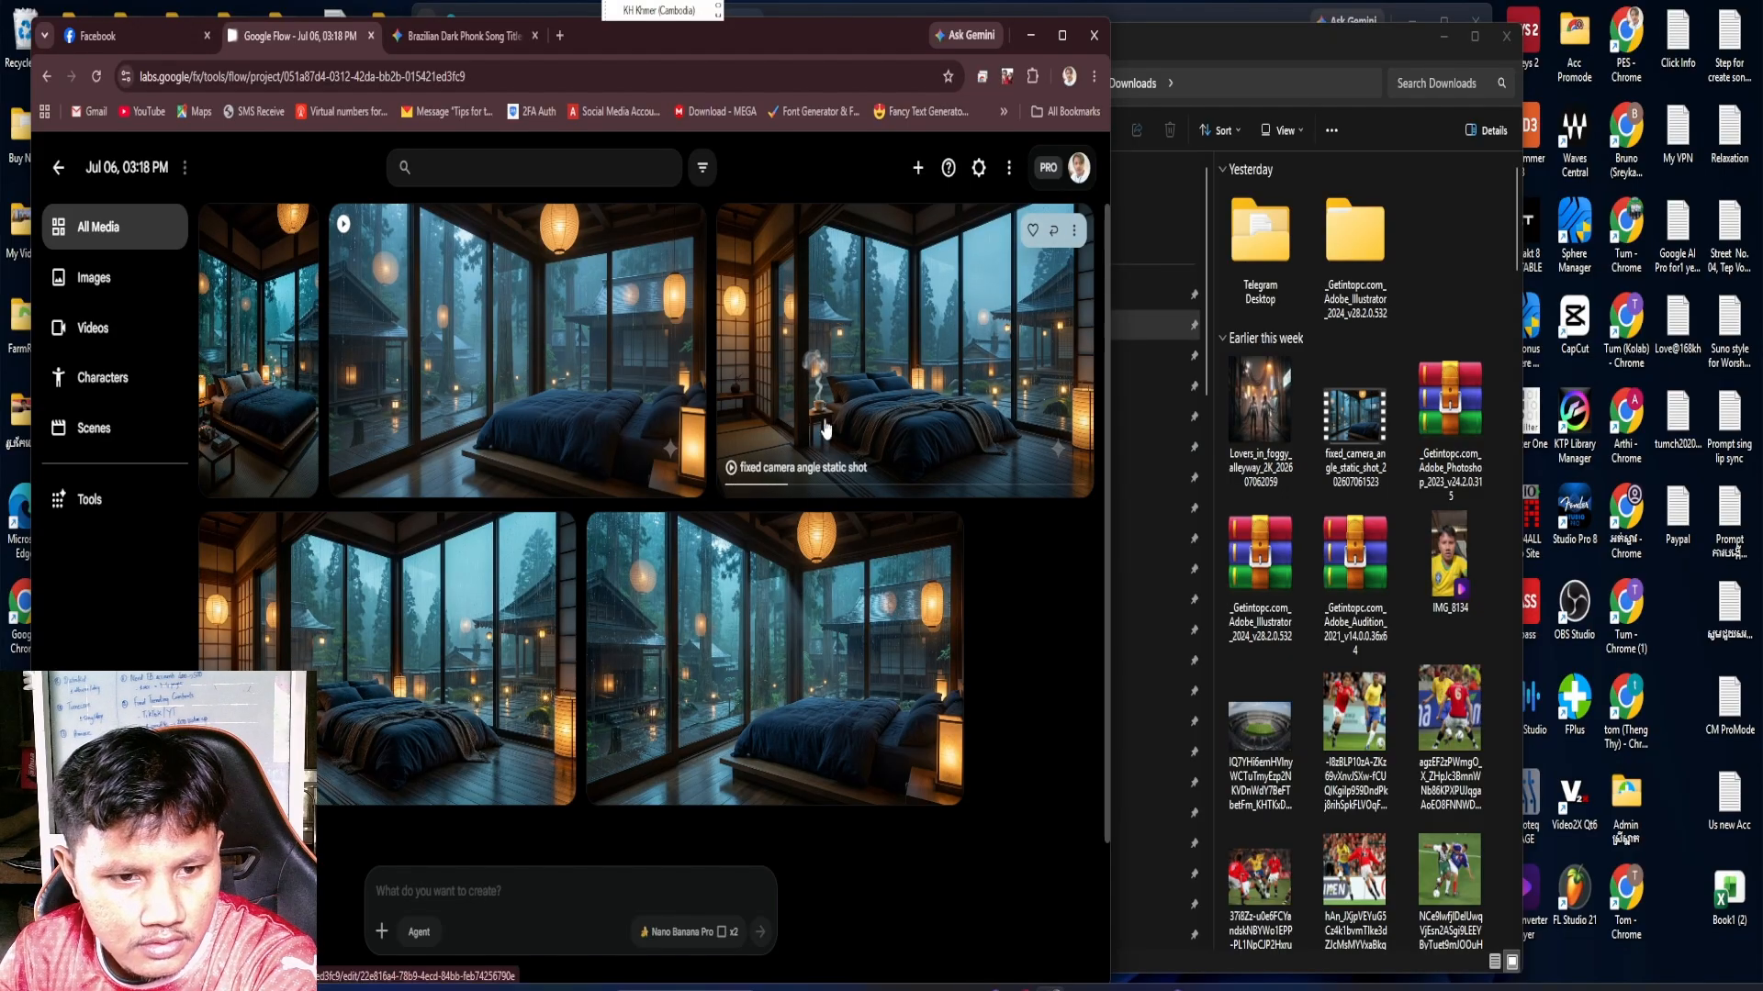
# Download the "Bedroom during heavy rainstorm" image from the project in 2K upscaled size
pyautogui.scroll(-1, 780, 459)
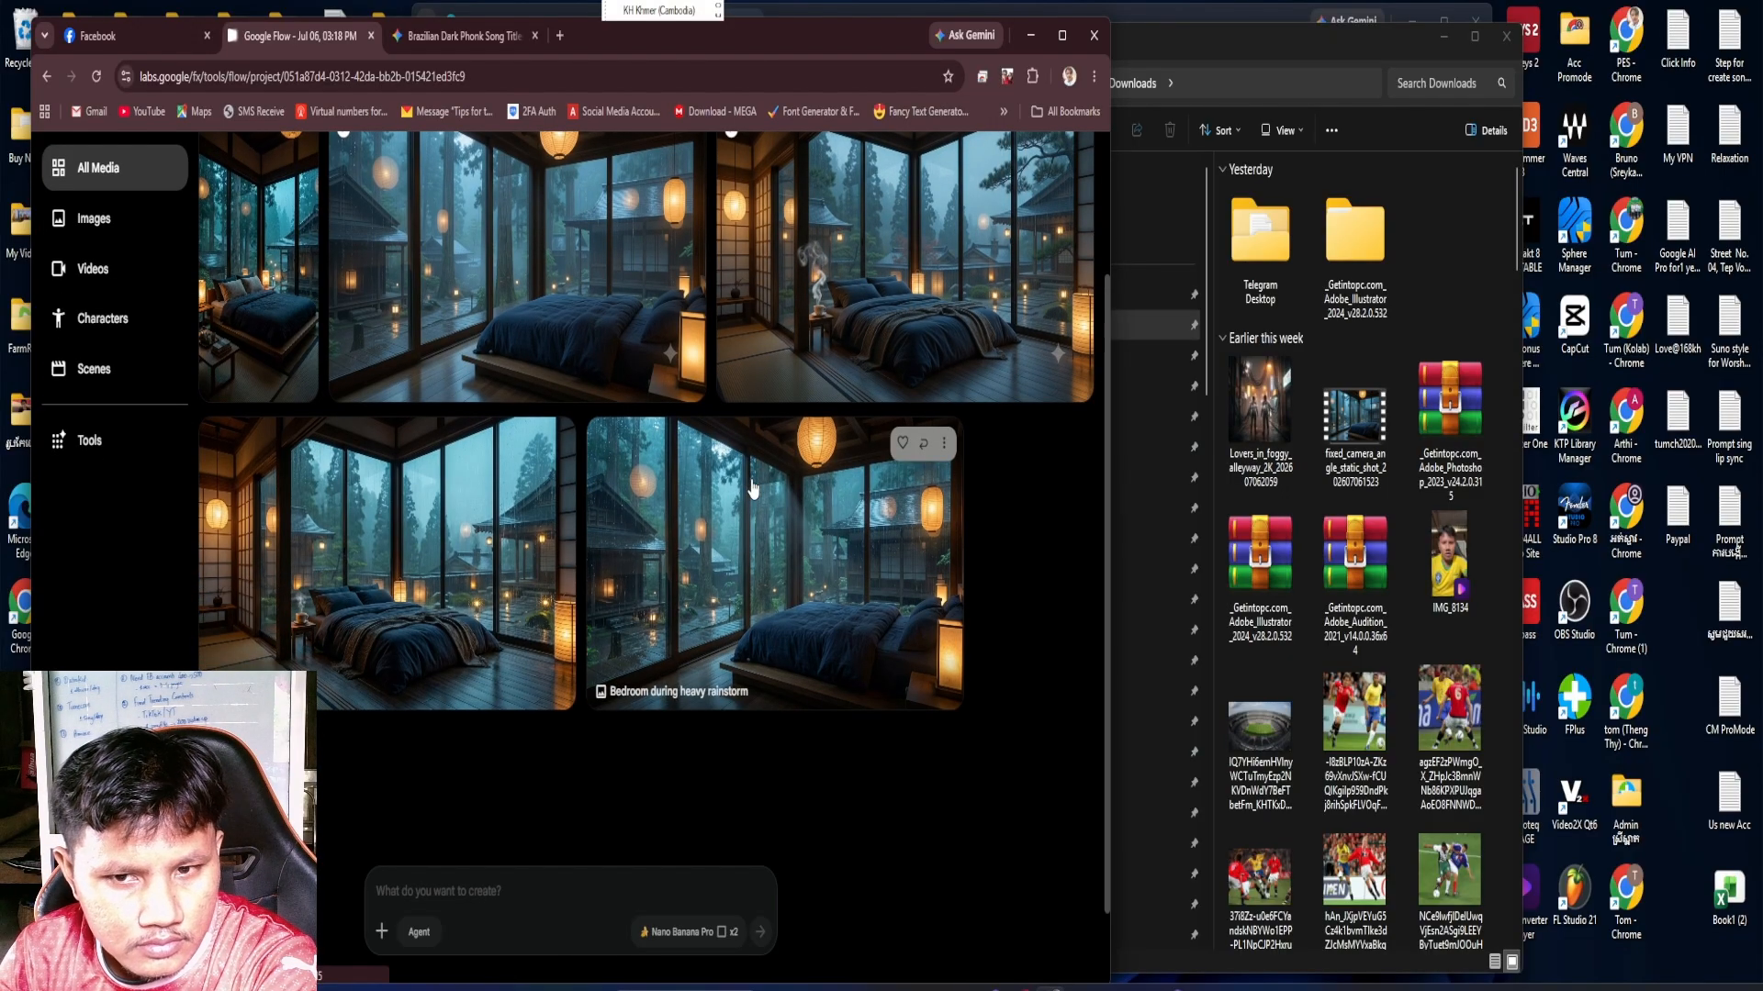
pyautogui.click(943, 444)
pyautogui.moveTo(945, 576)
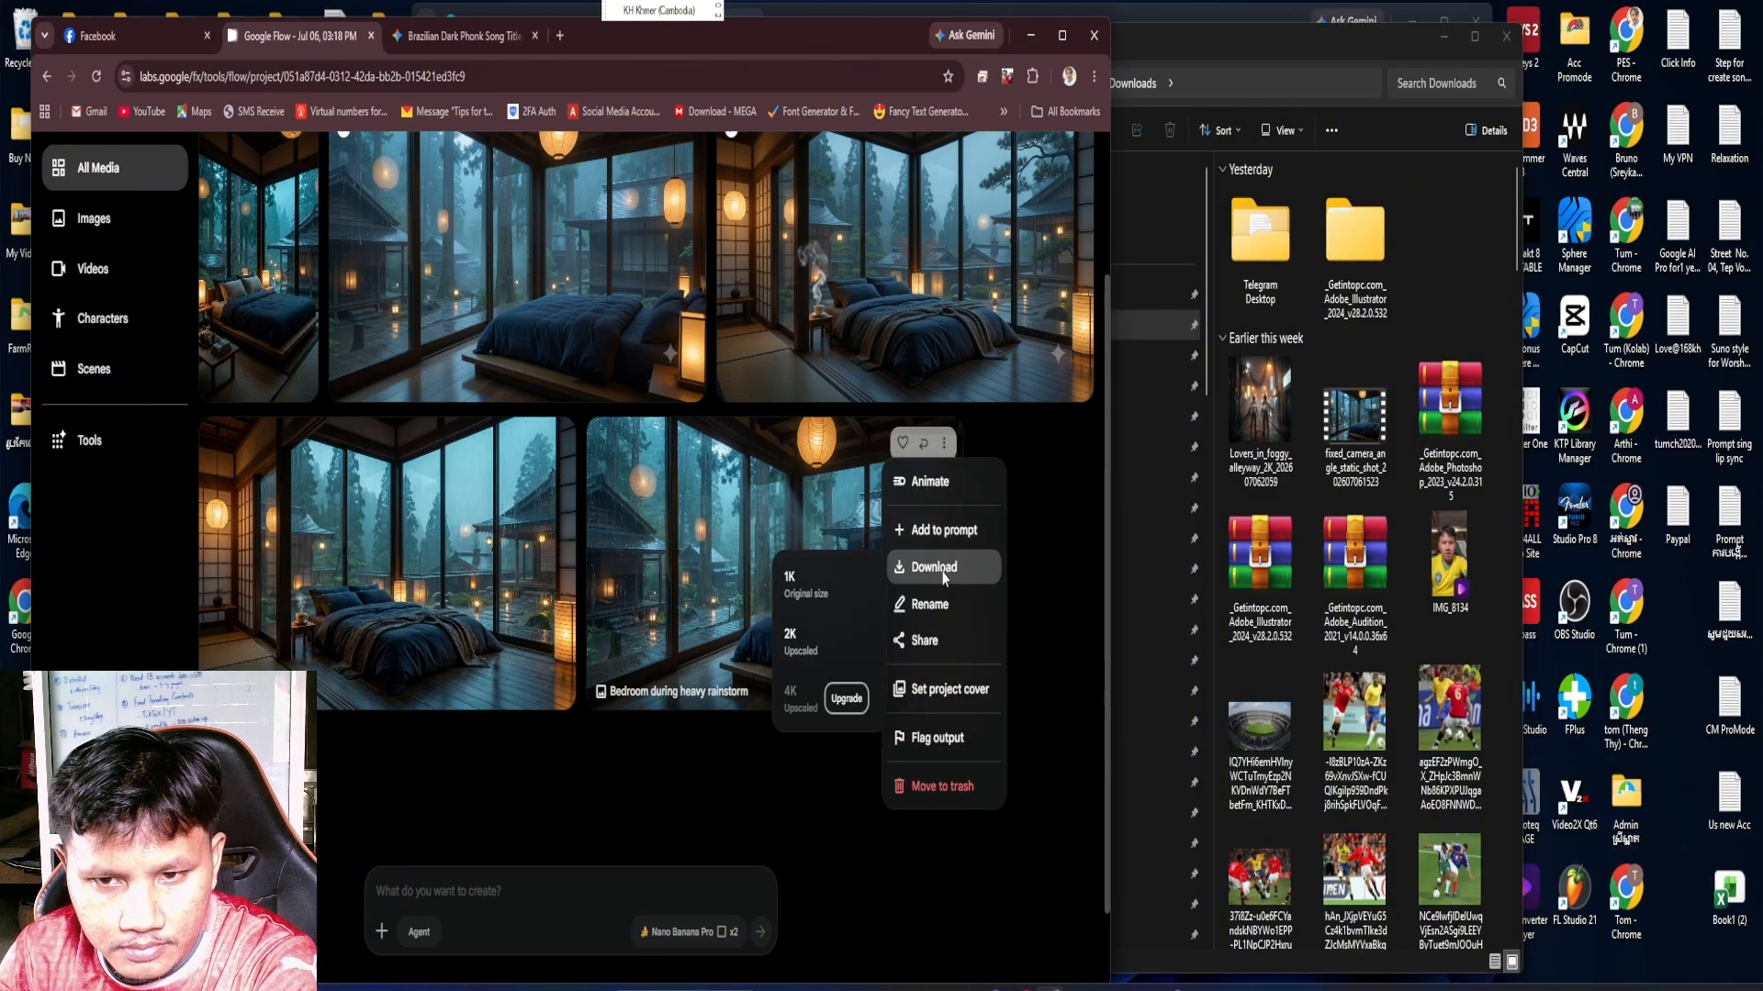
pyautogui.click(827, 636)
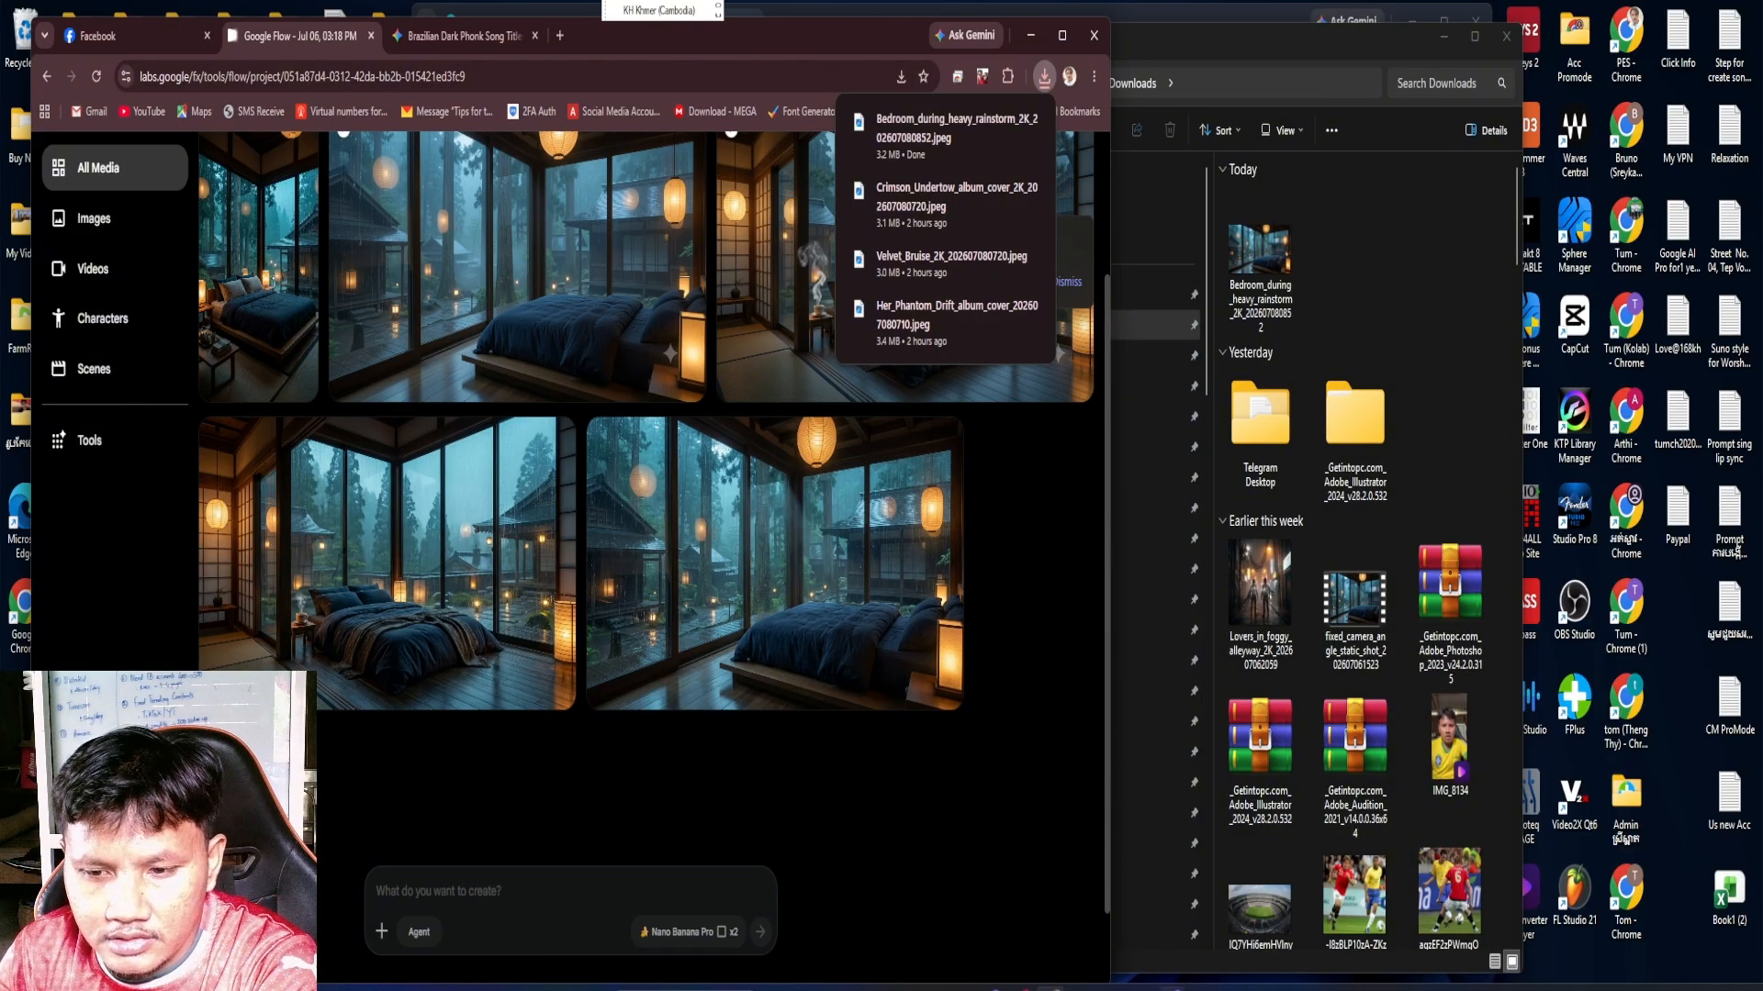
# Switch back to Canva and apply the recently used "Pink Cover Song Youtube Thumbnail" template to the blank page
pyautogui.click(1171, 989)
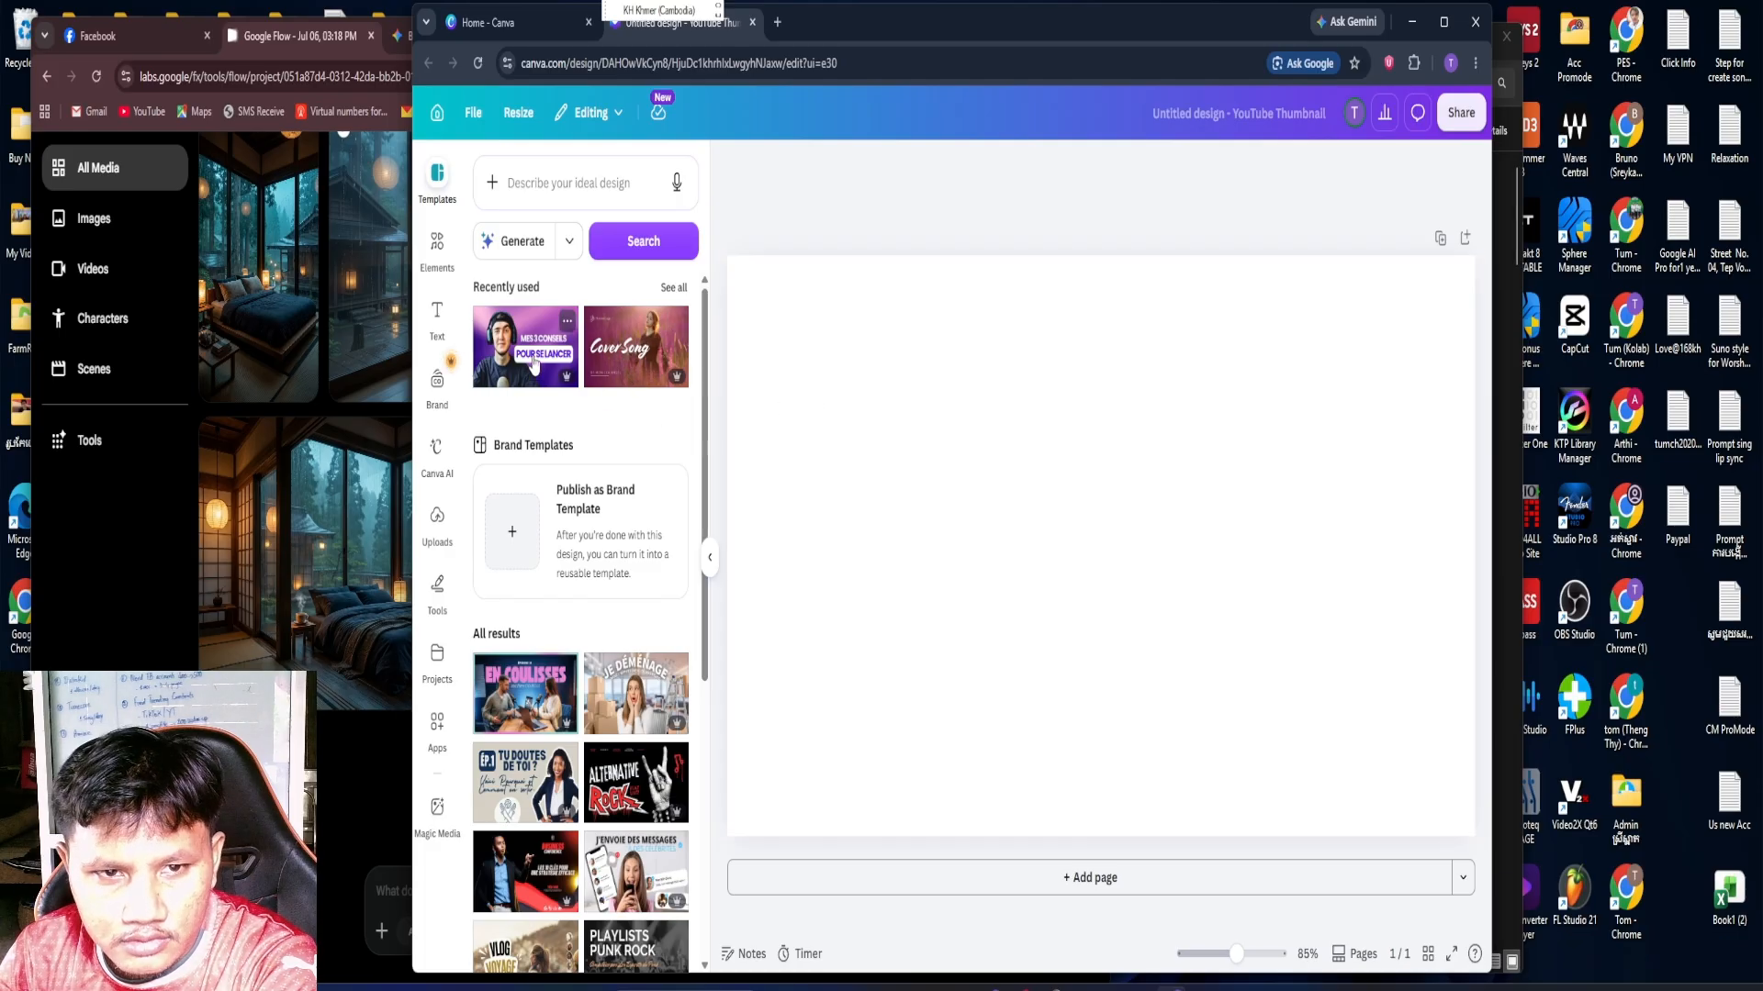
pyautogui.click(641, 356)
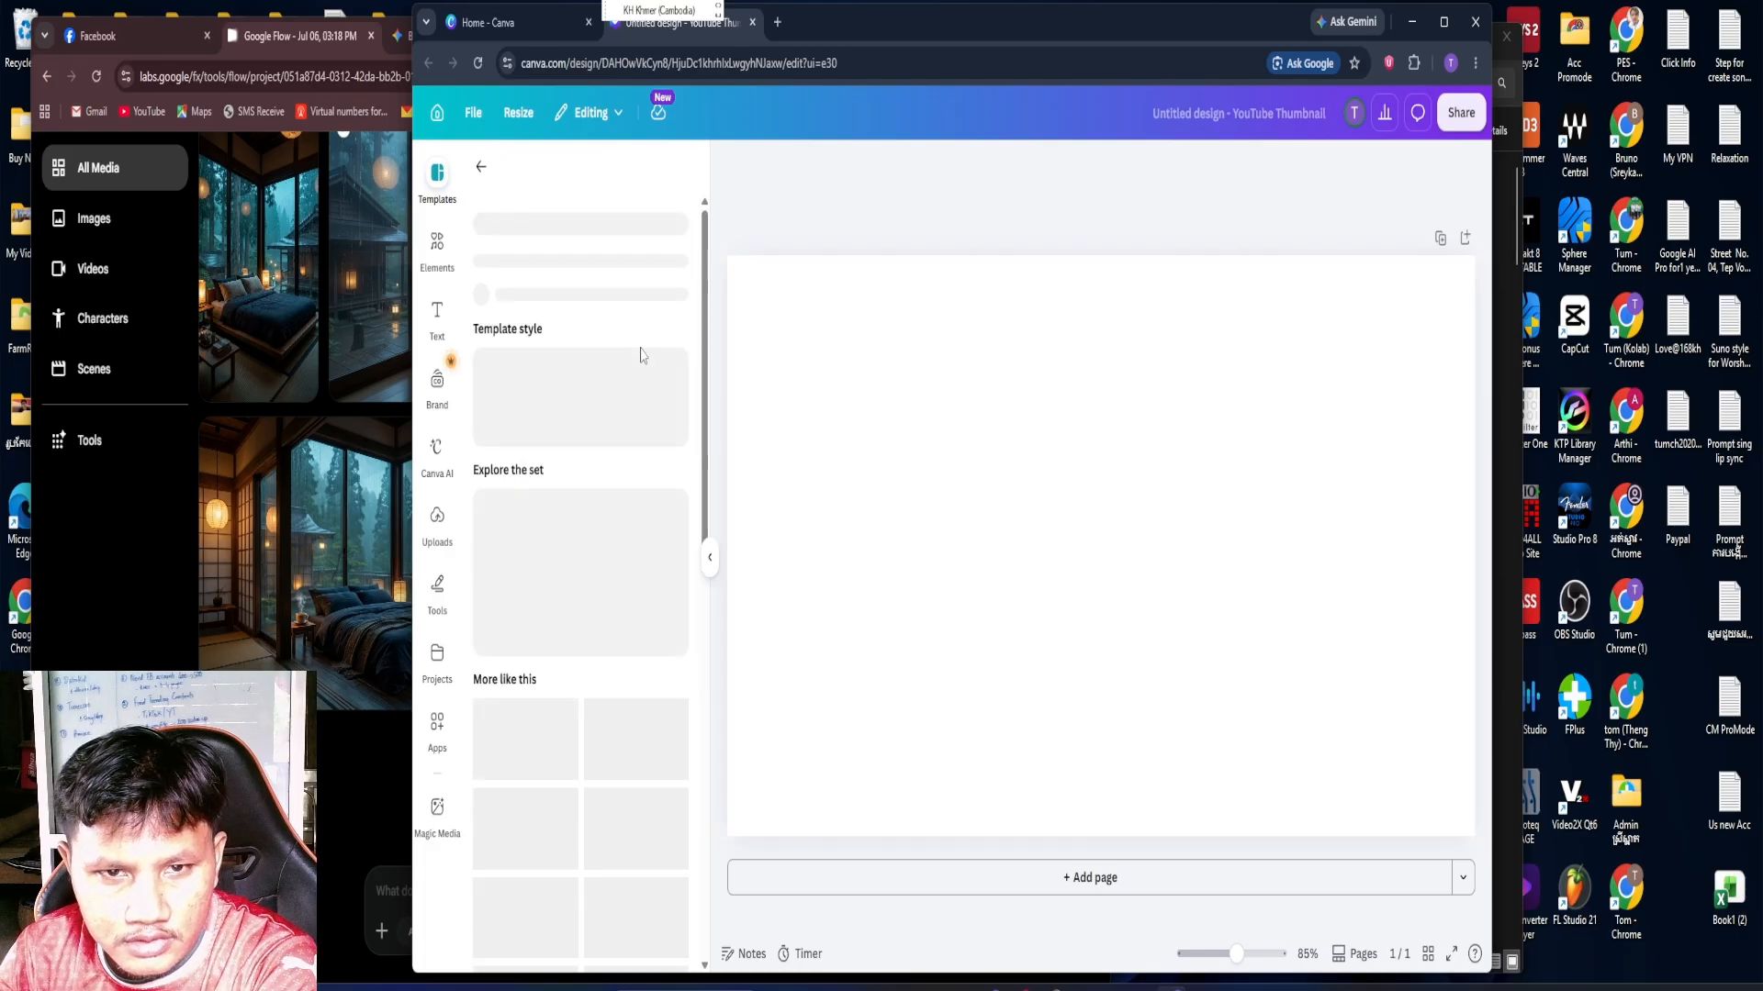
pyautogui.click(984, 459)
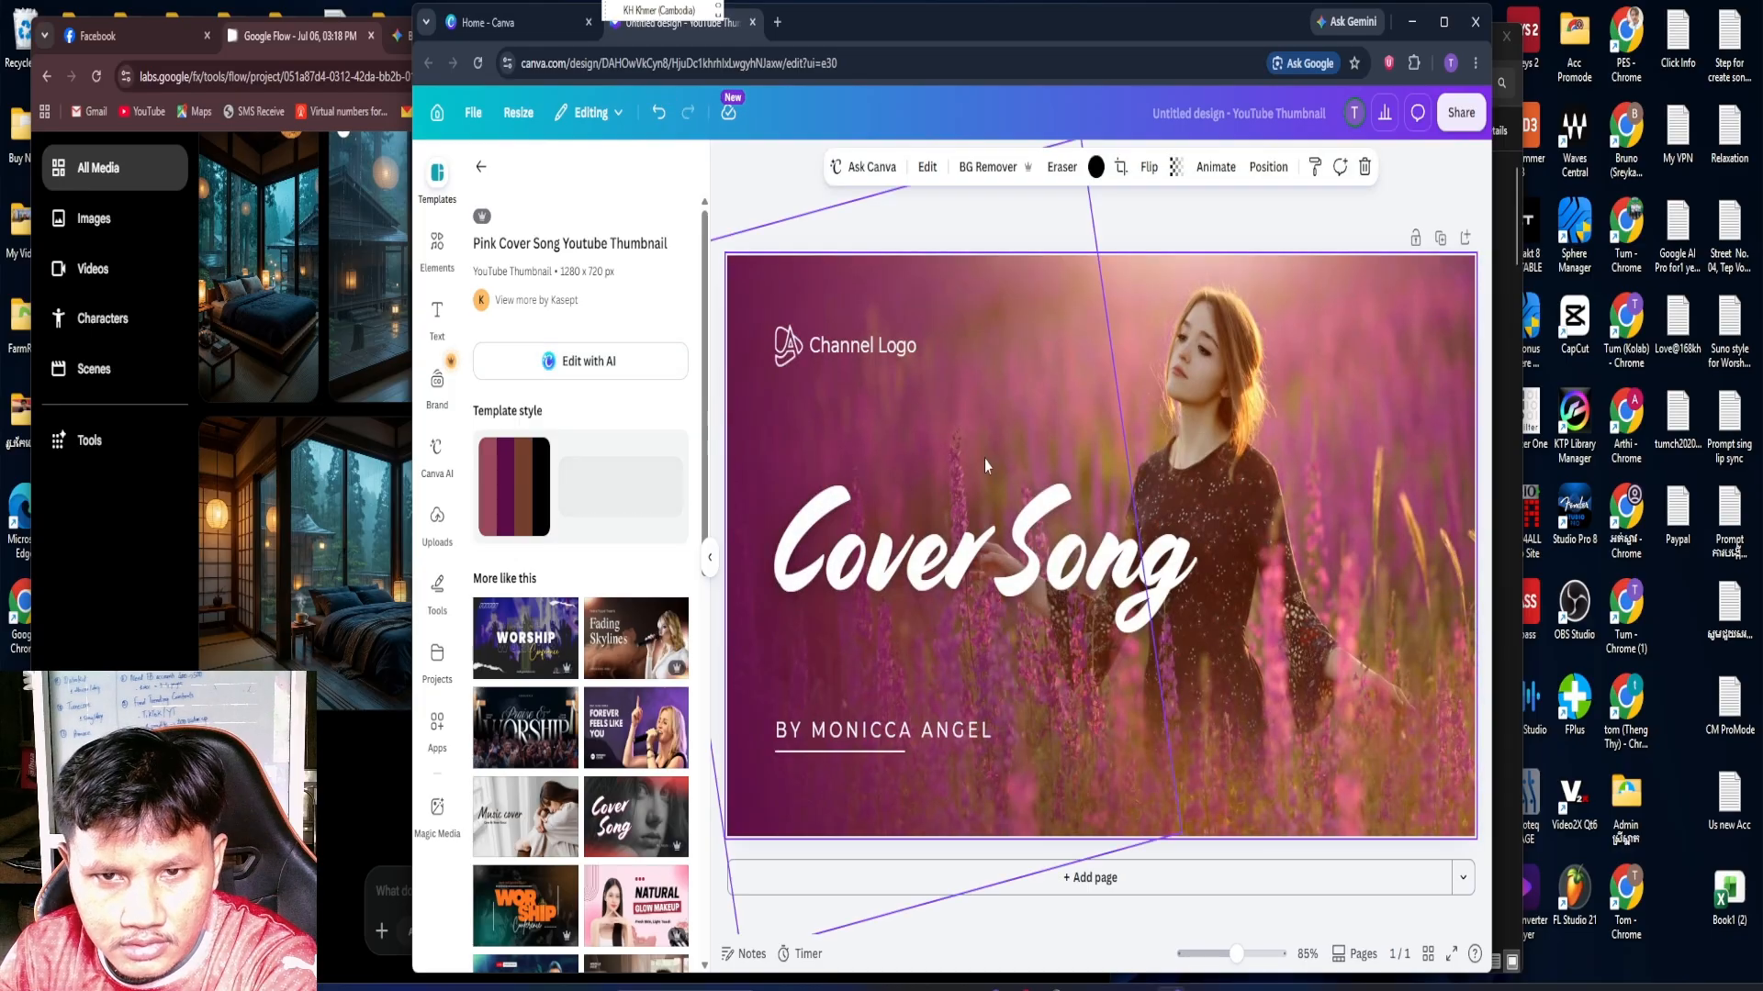
# Delete the template's background photo of the woman in the flower field
pyautogui.click(970, 544)
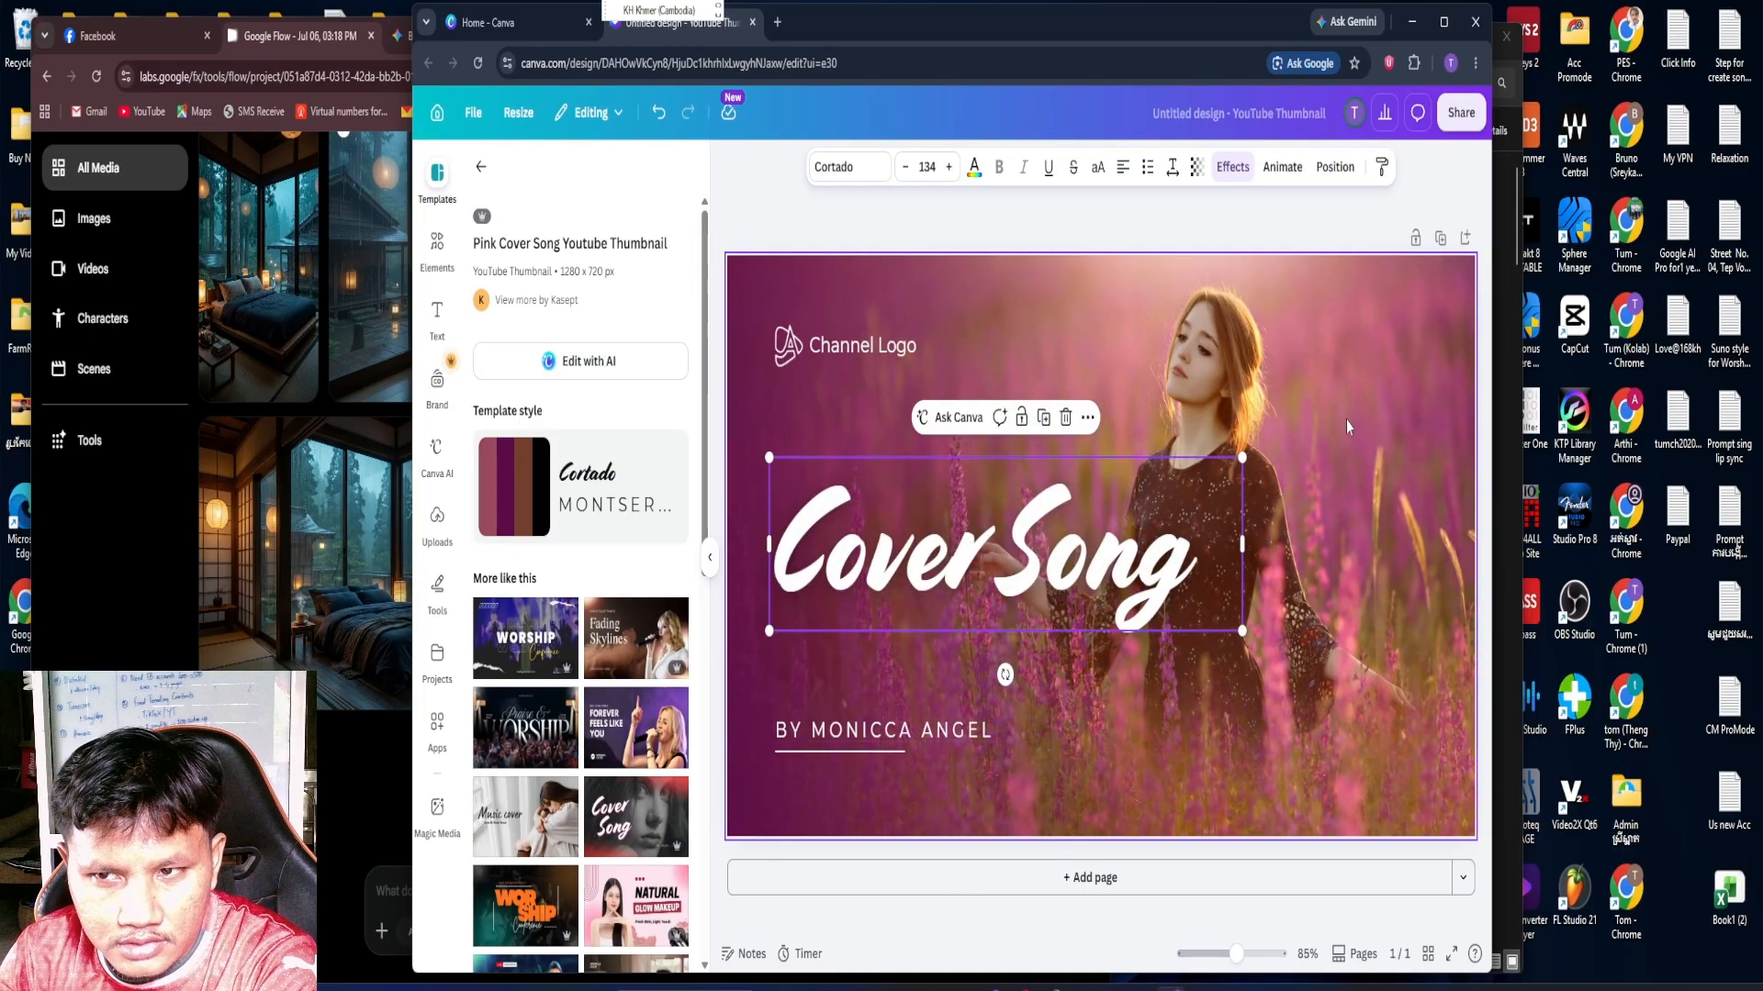
pyautogui.click(922, 378)
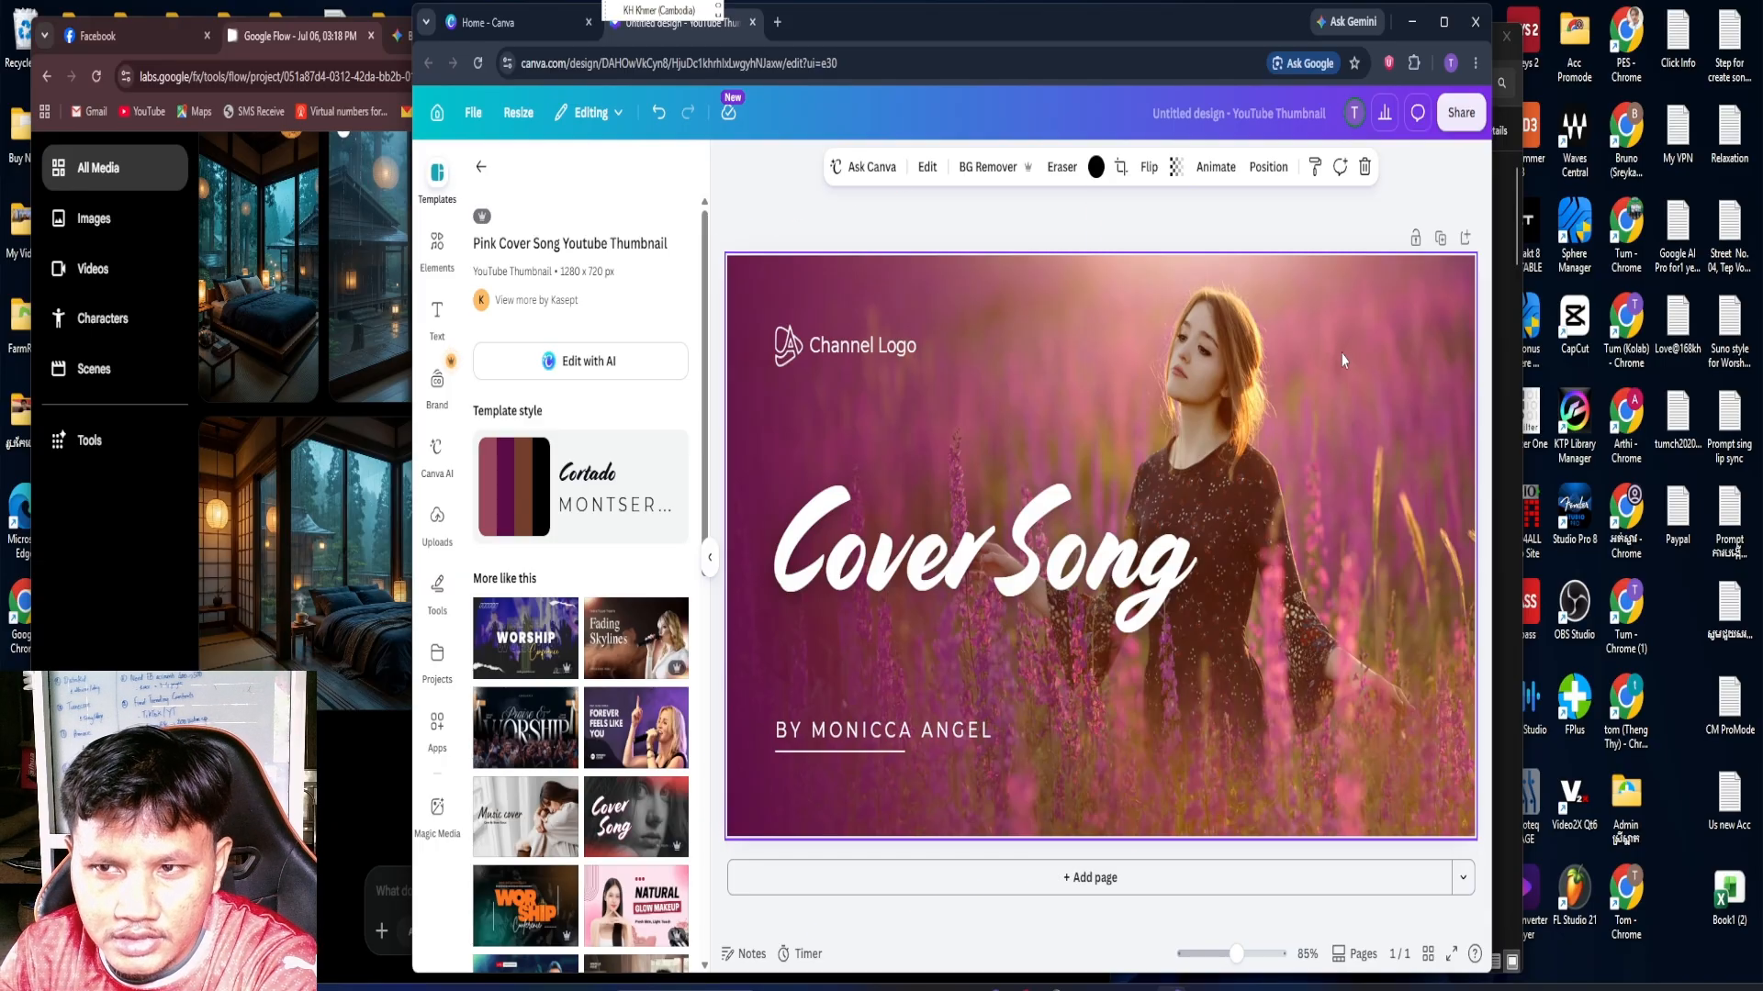
pyautogui.press('Escape')
pyautogui.click(1245, 441)
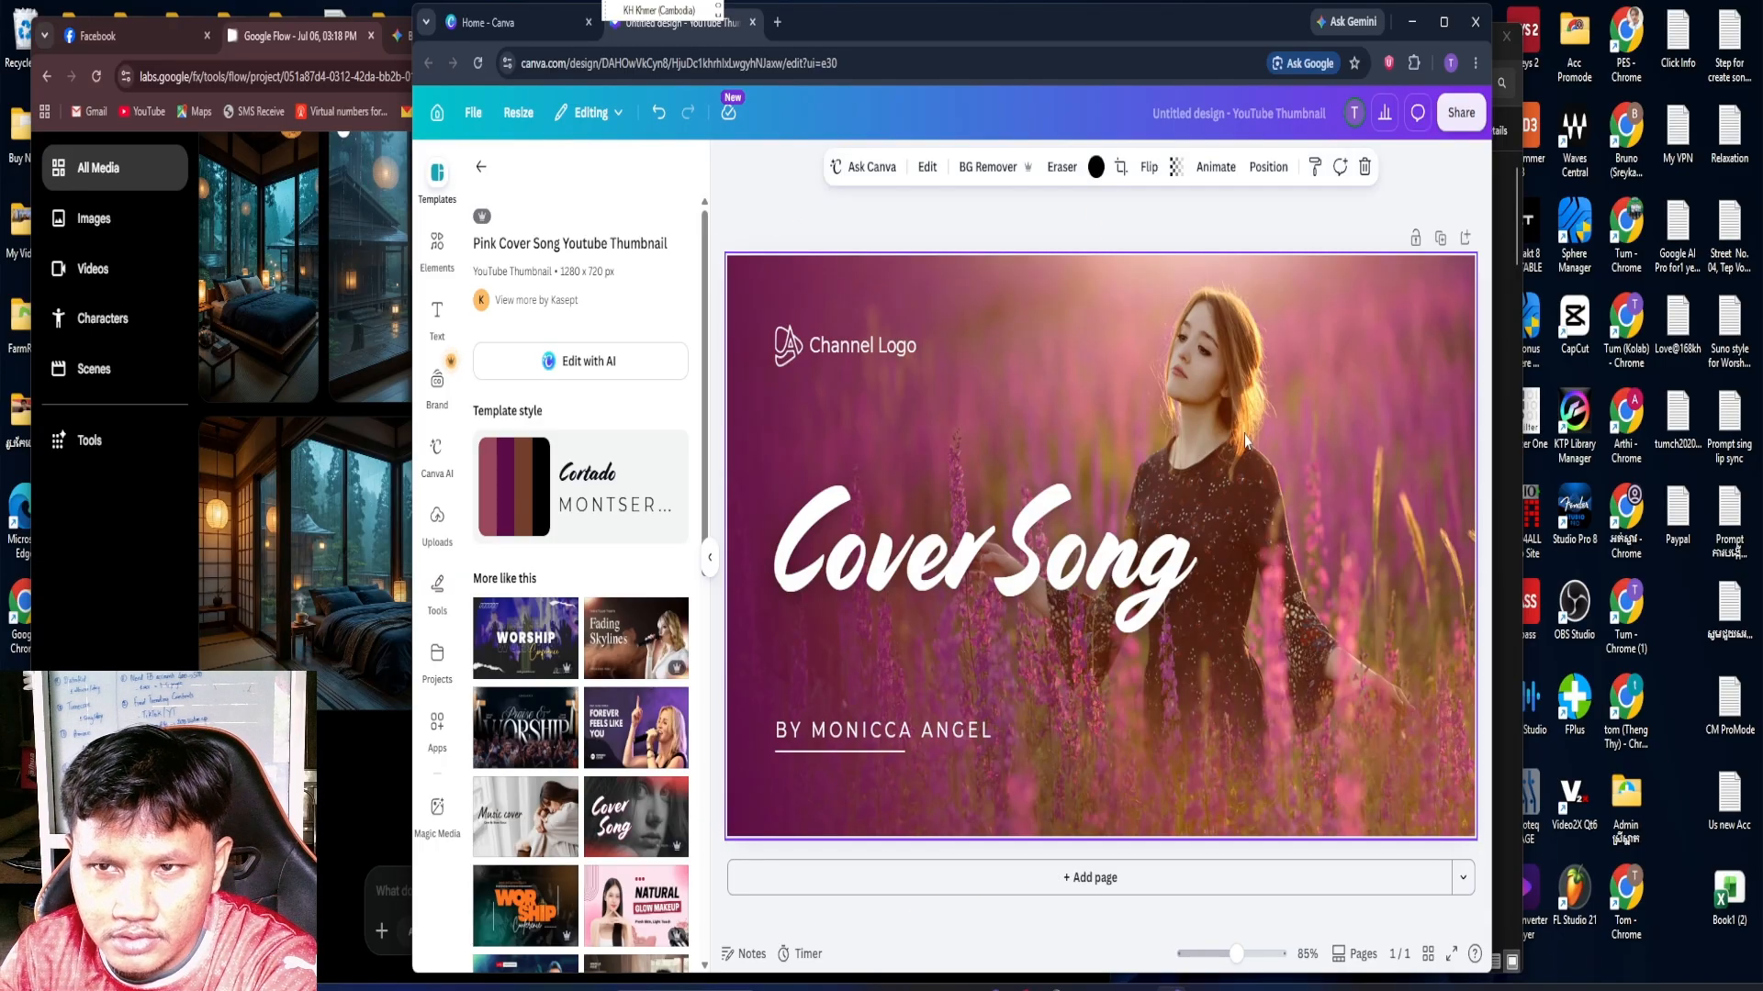
pyautogui.click(1364, 168)
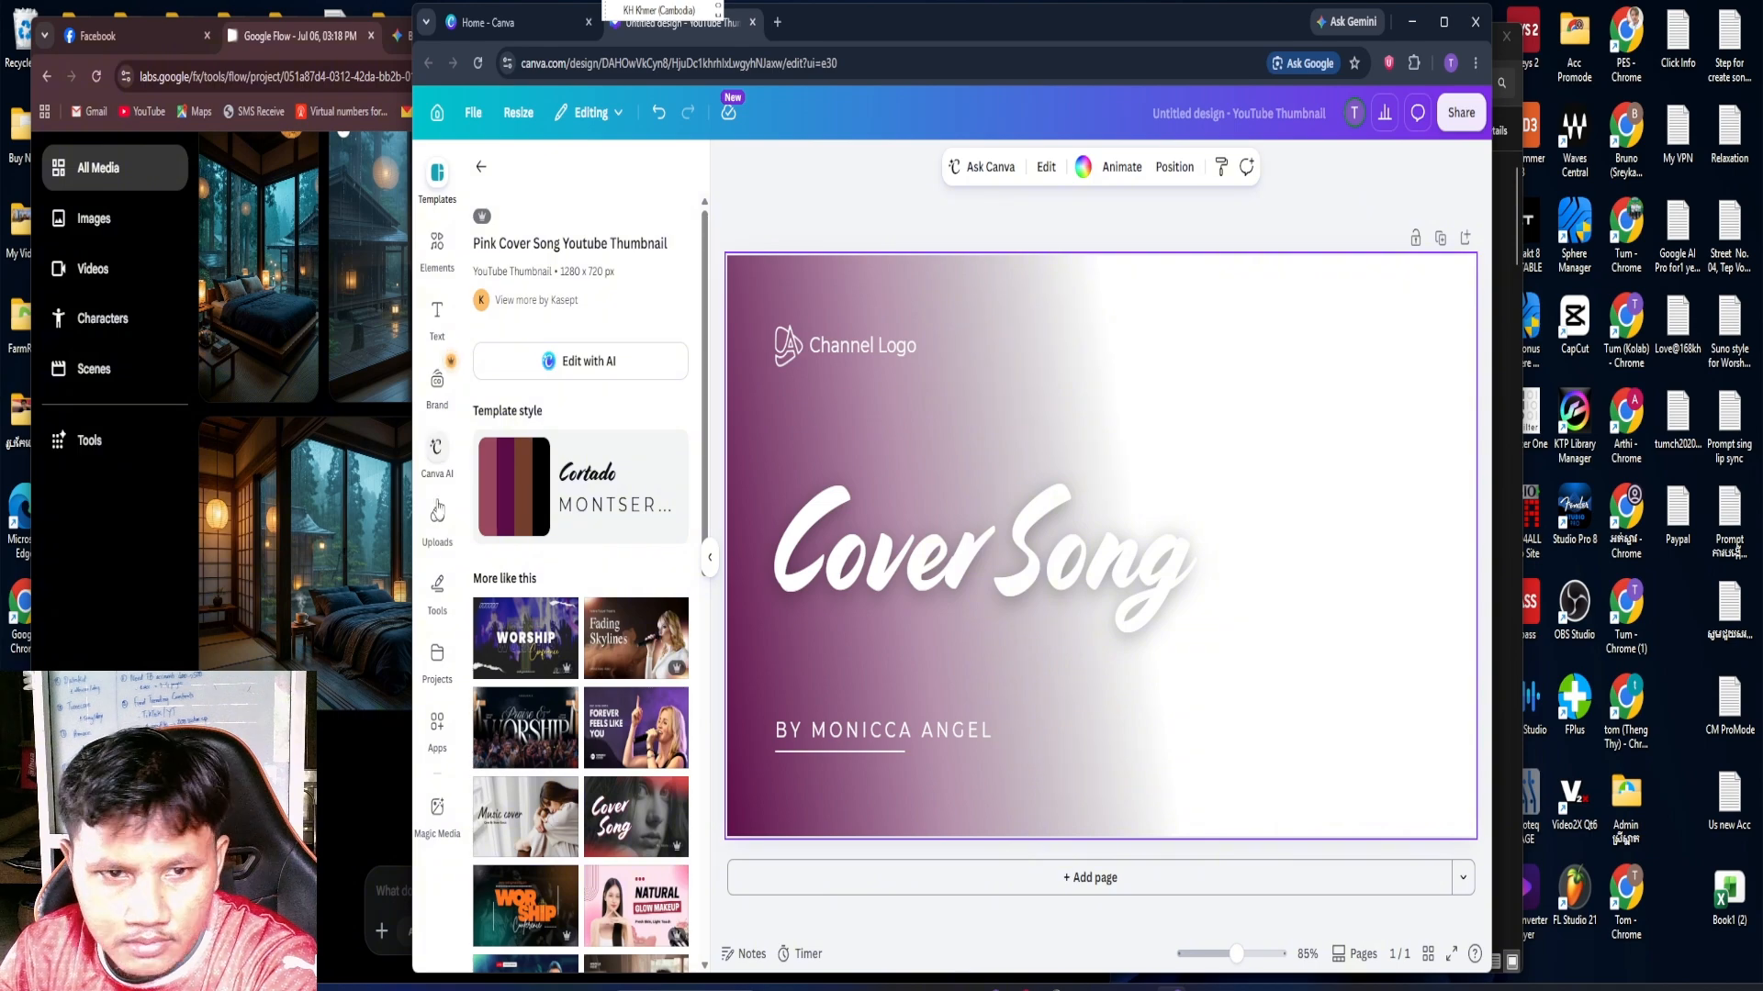
pyautogui.click(445, 527)
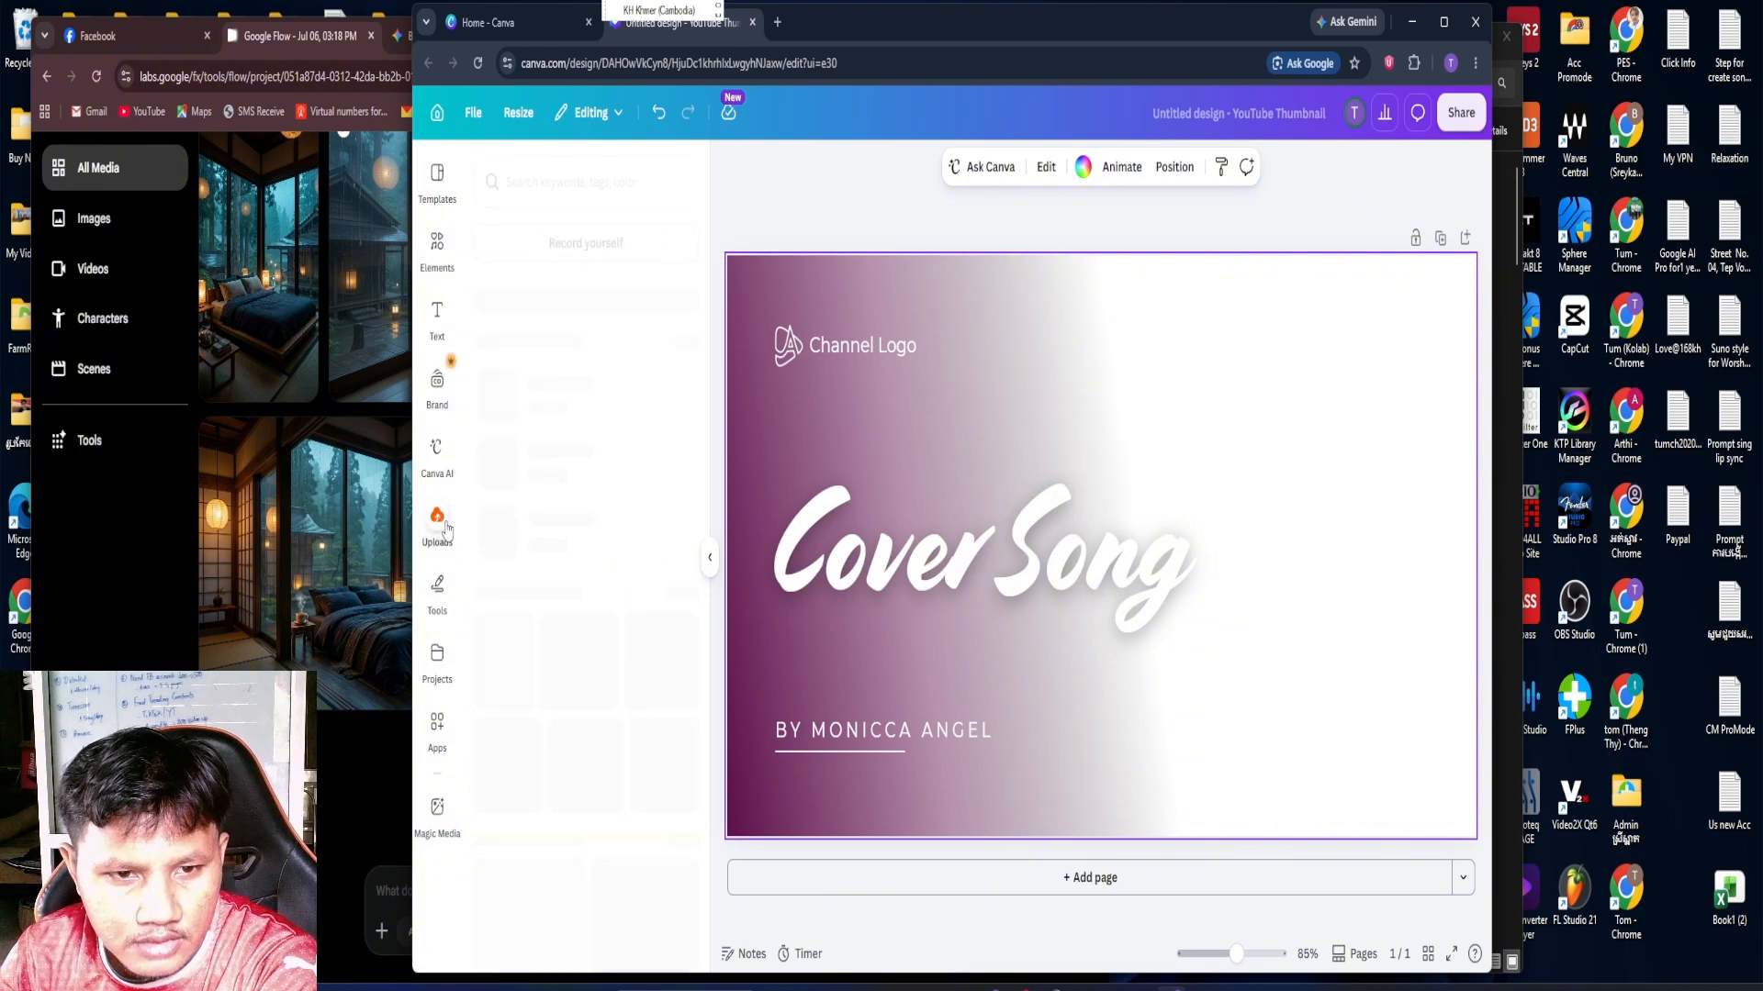
pyautogui.click(533, 225)
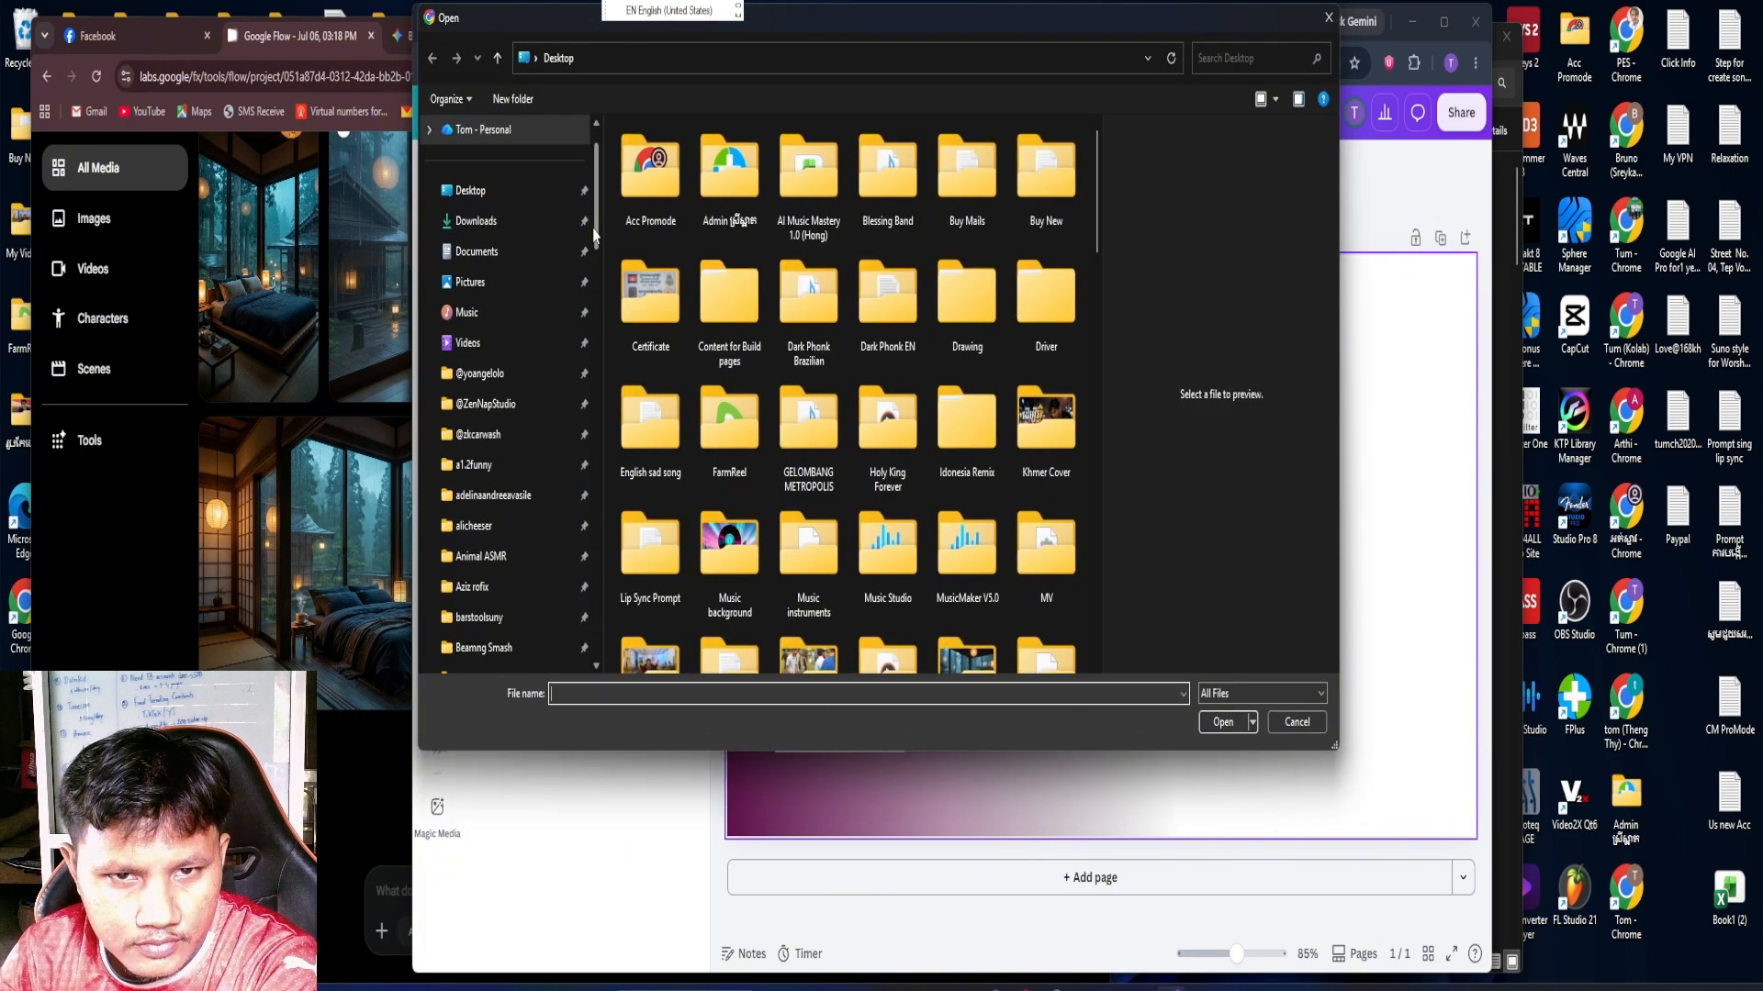
pyautogui.click(532, 222)
pyautogui.click(650, 220)
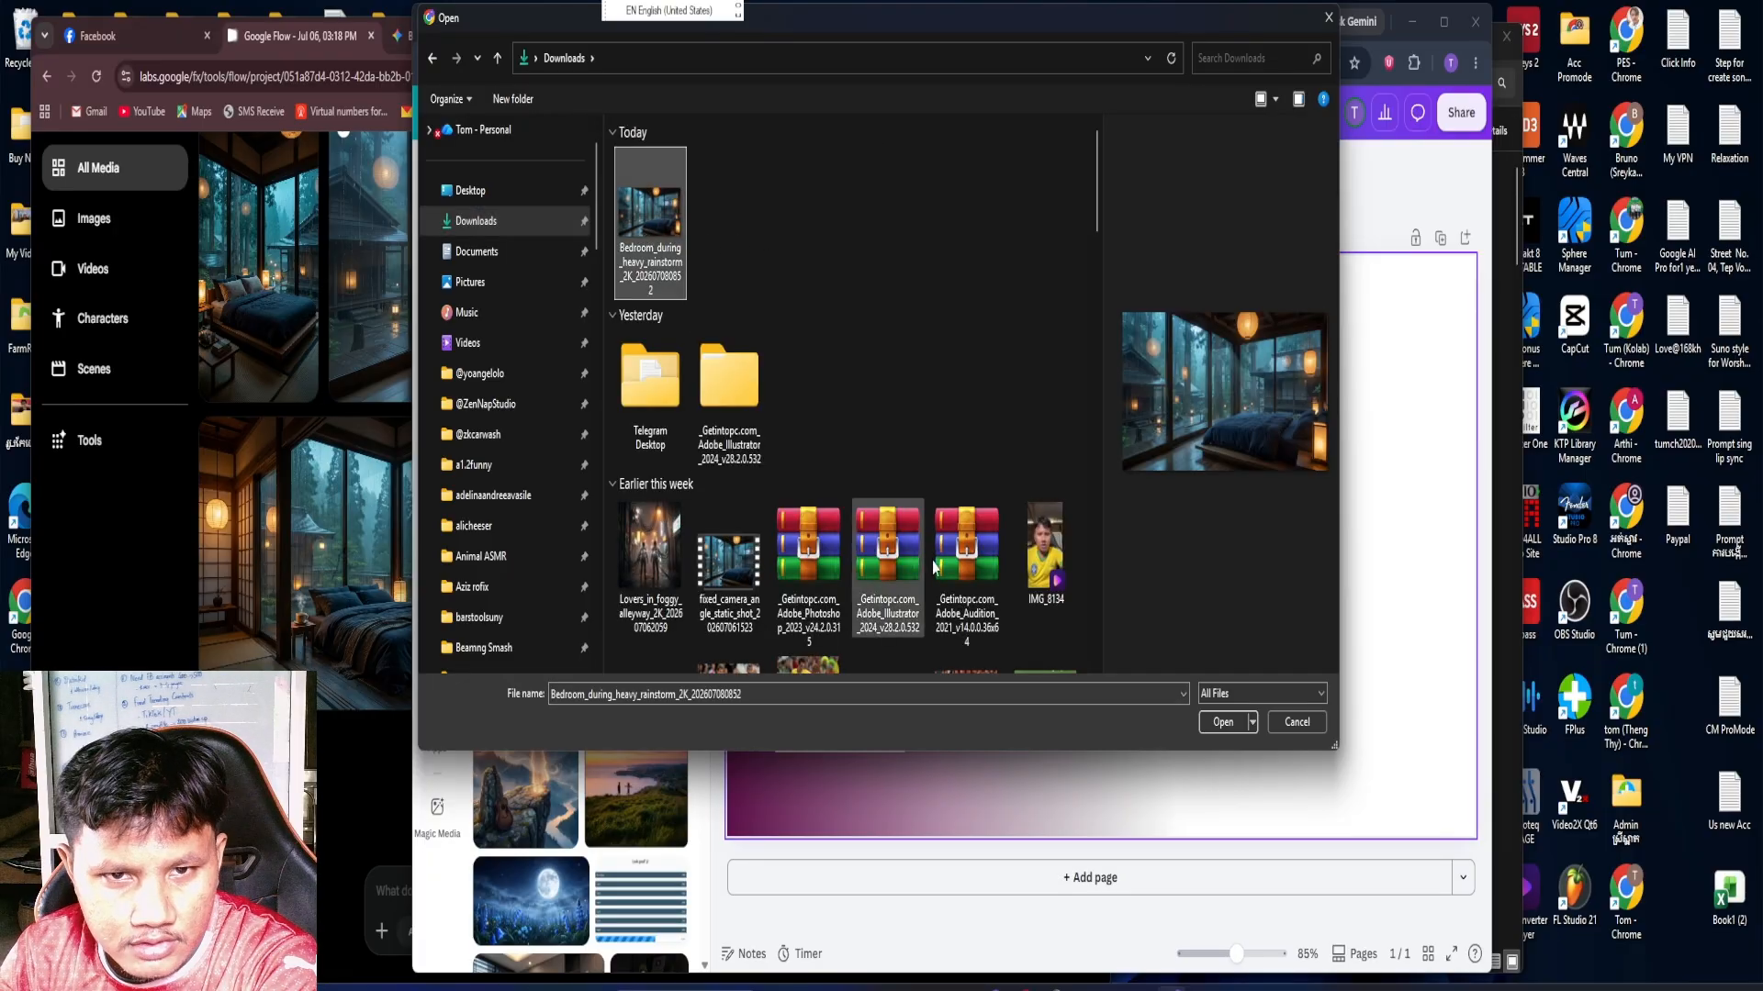
pyautogui.click(1208, 721)
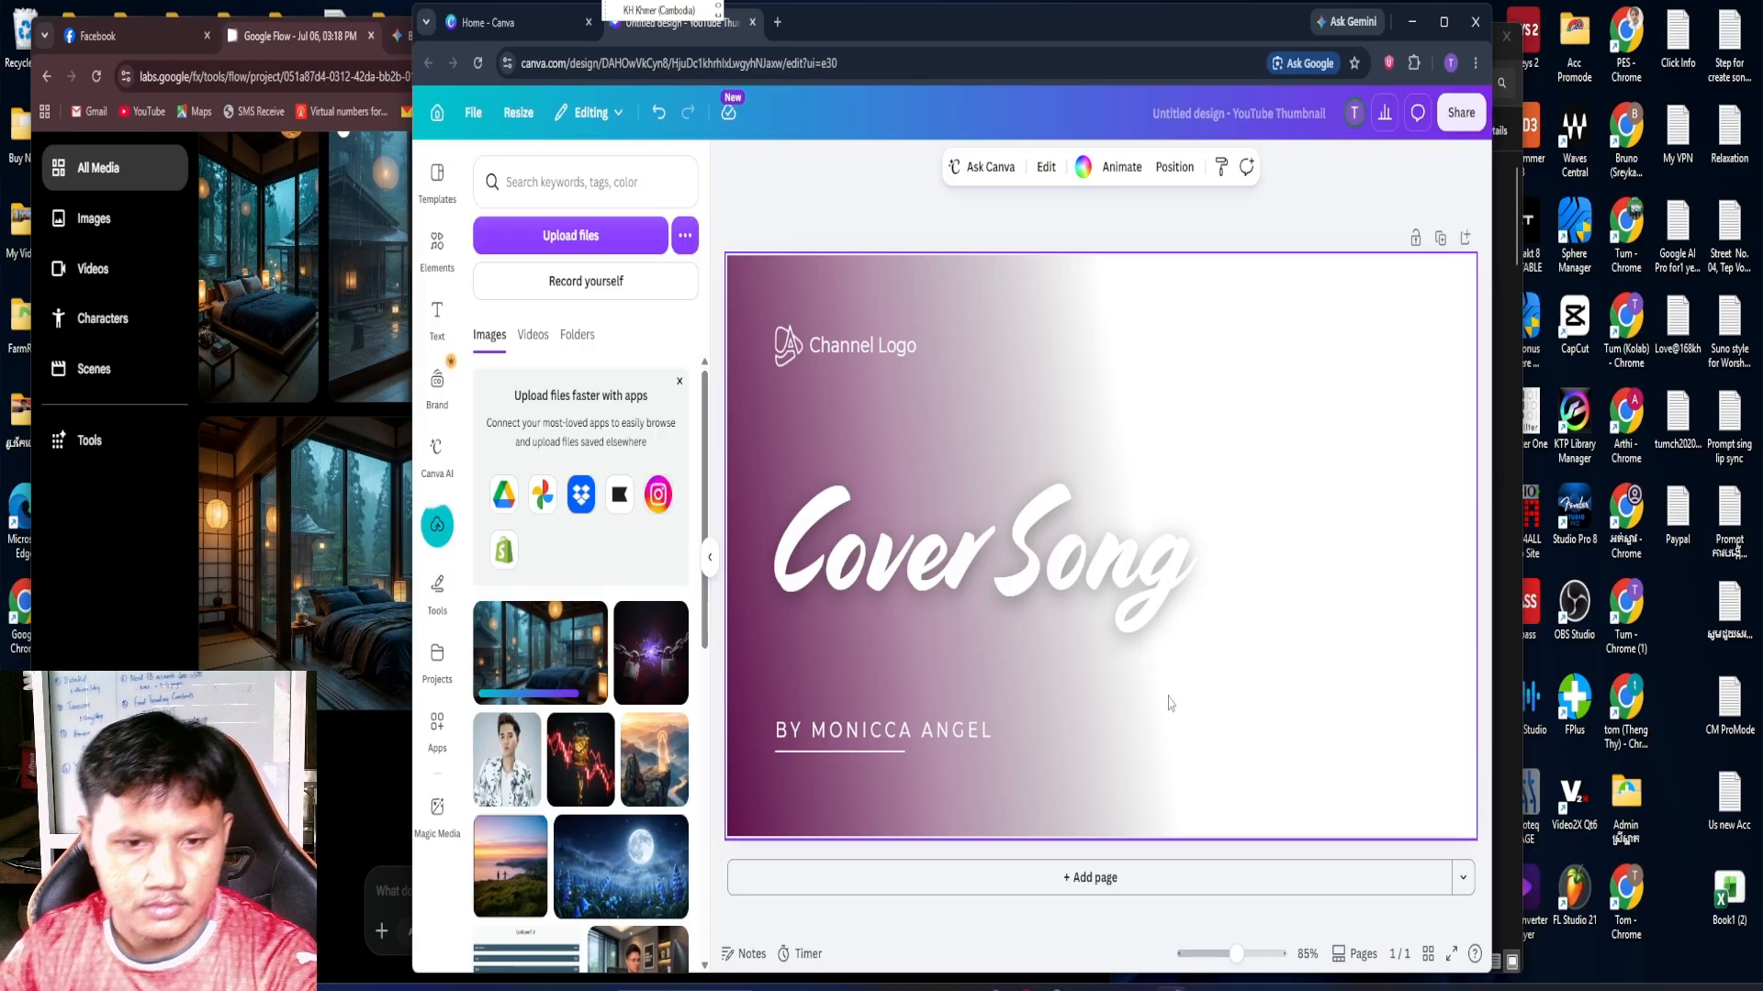
# Add the uploaded rainy bedroom image to the design and enlarge it to cover the whole thumbnail
pyautogui.click(568, 645)
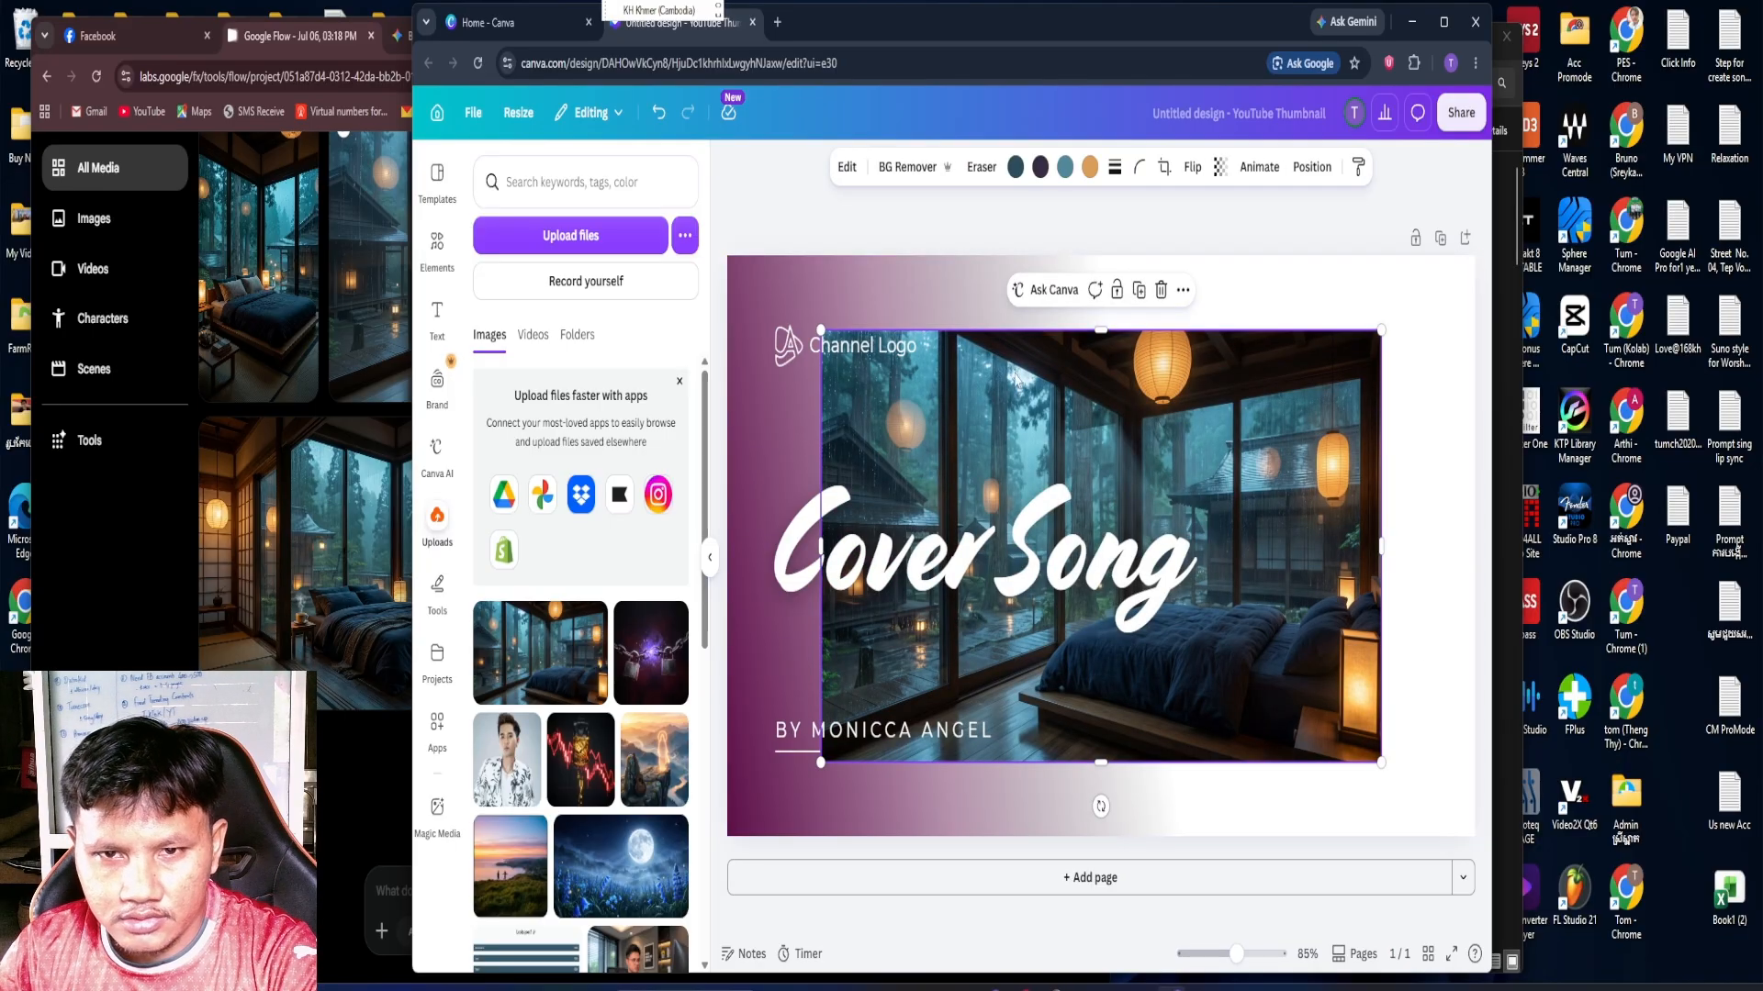
pyautogui.moveTo(821, 330); pyautogui.dragTo(727, 257)
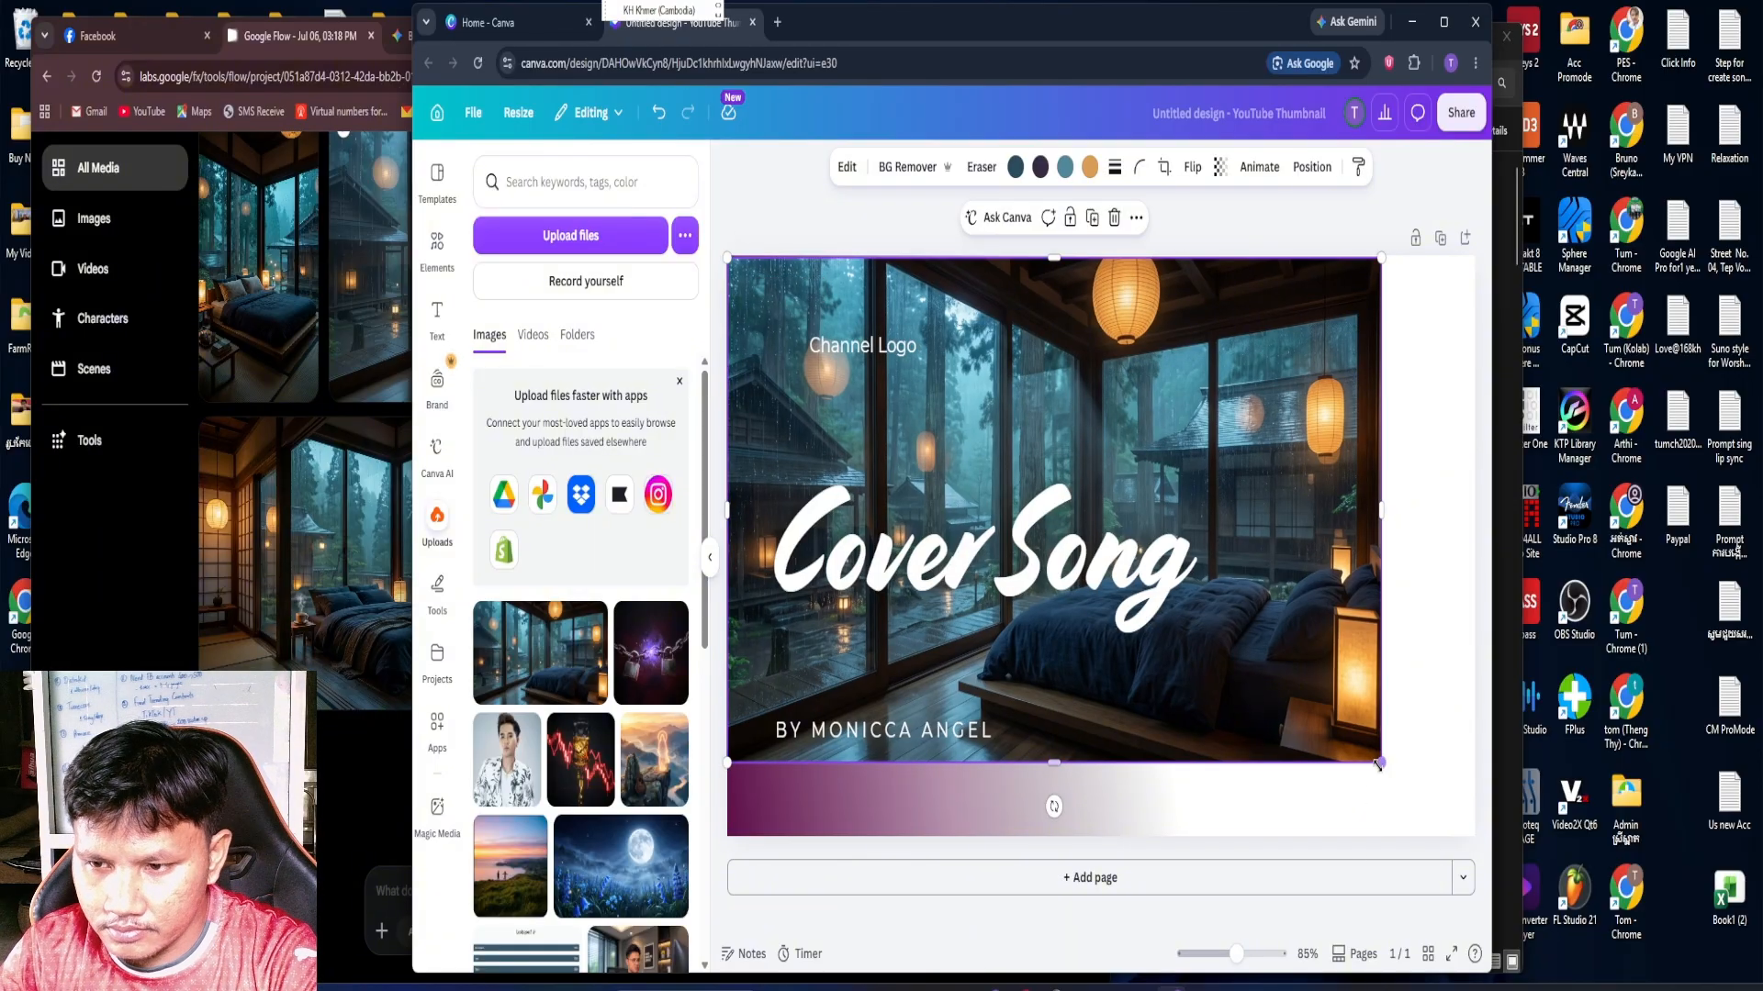
pyautogui.moveTo(1379, 764); pyautogui.dragTo(1475, 835)
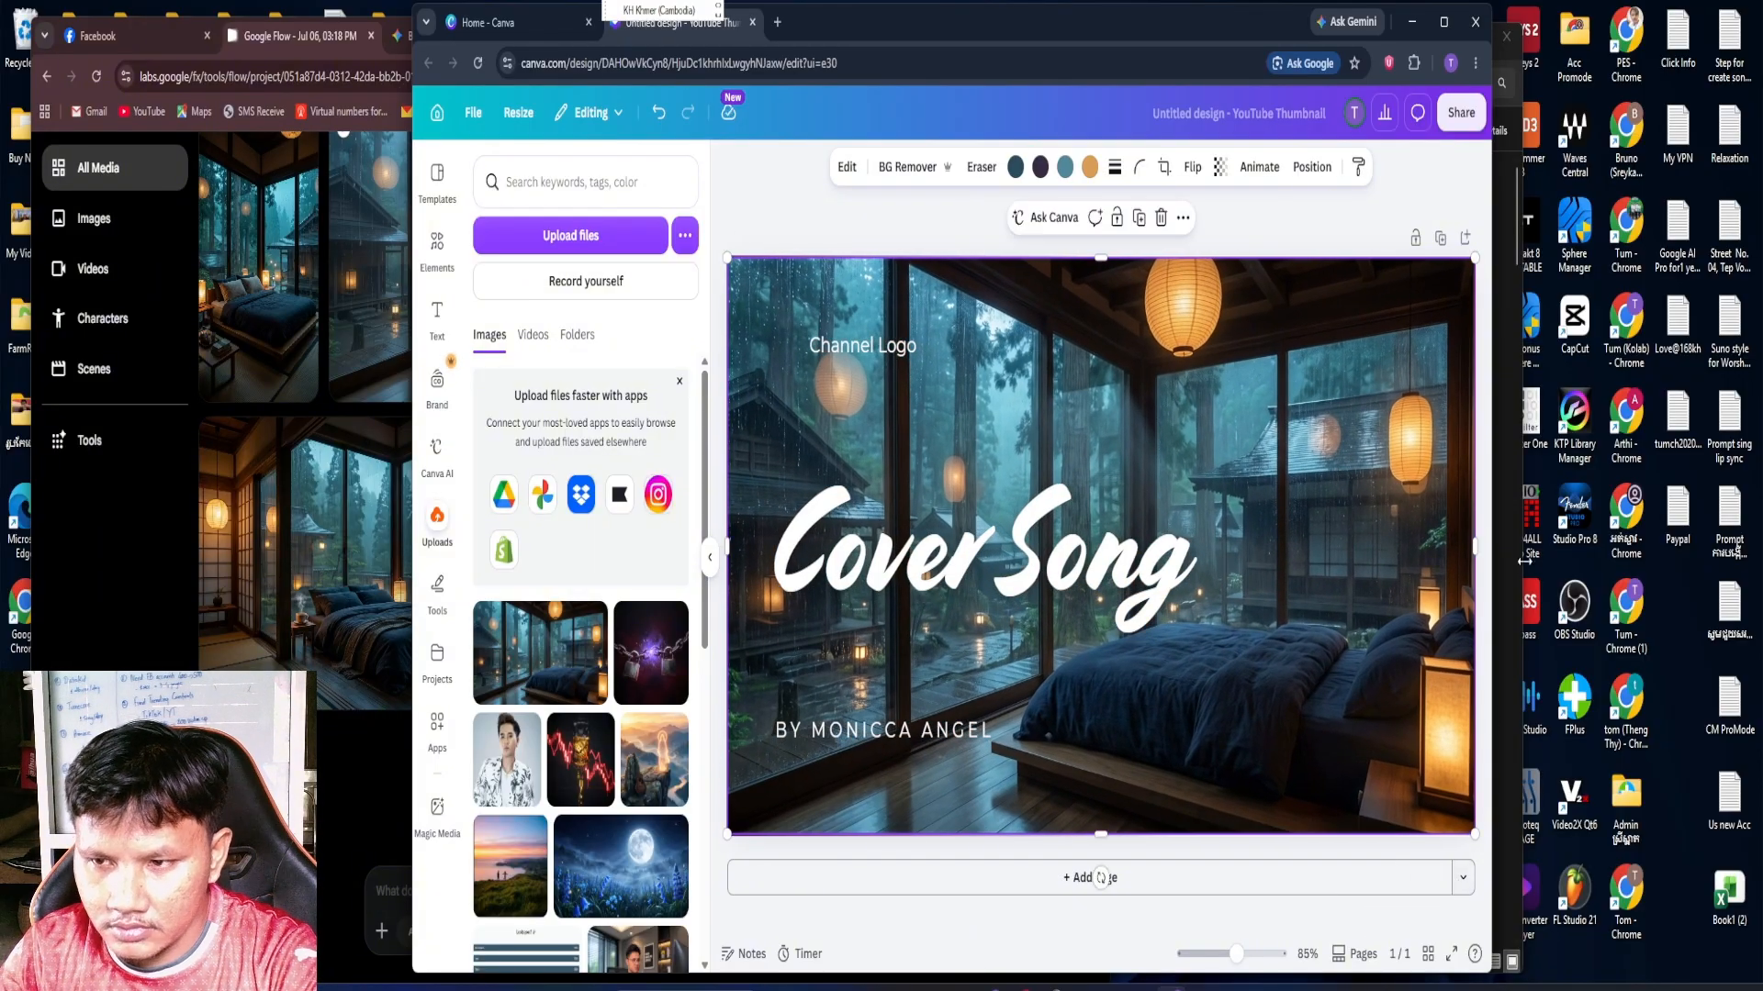
pyautogui.click(1486, 591)
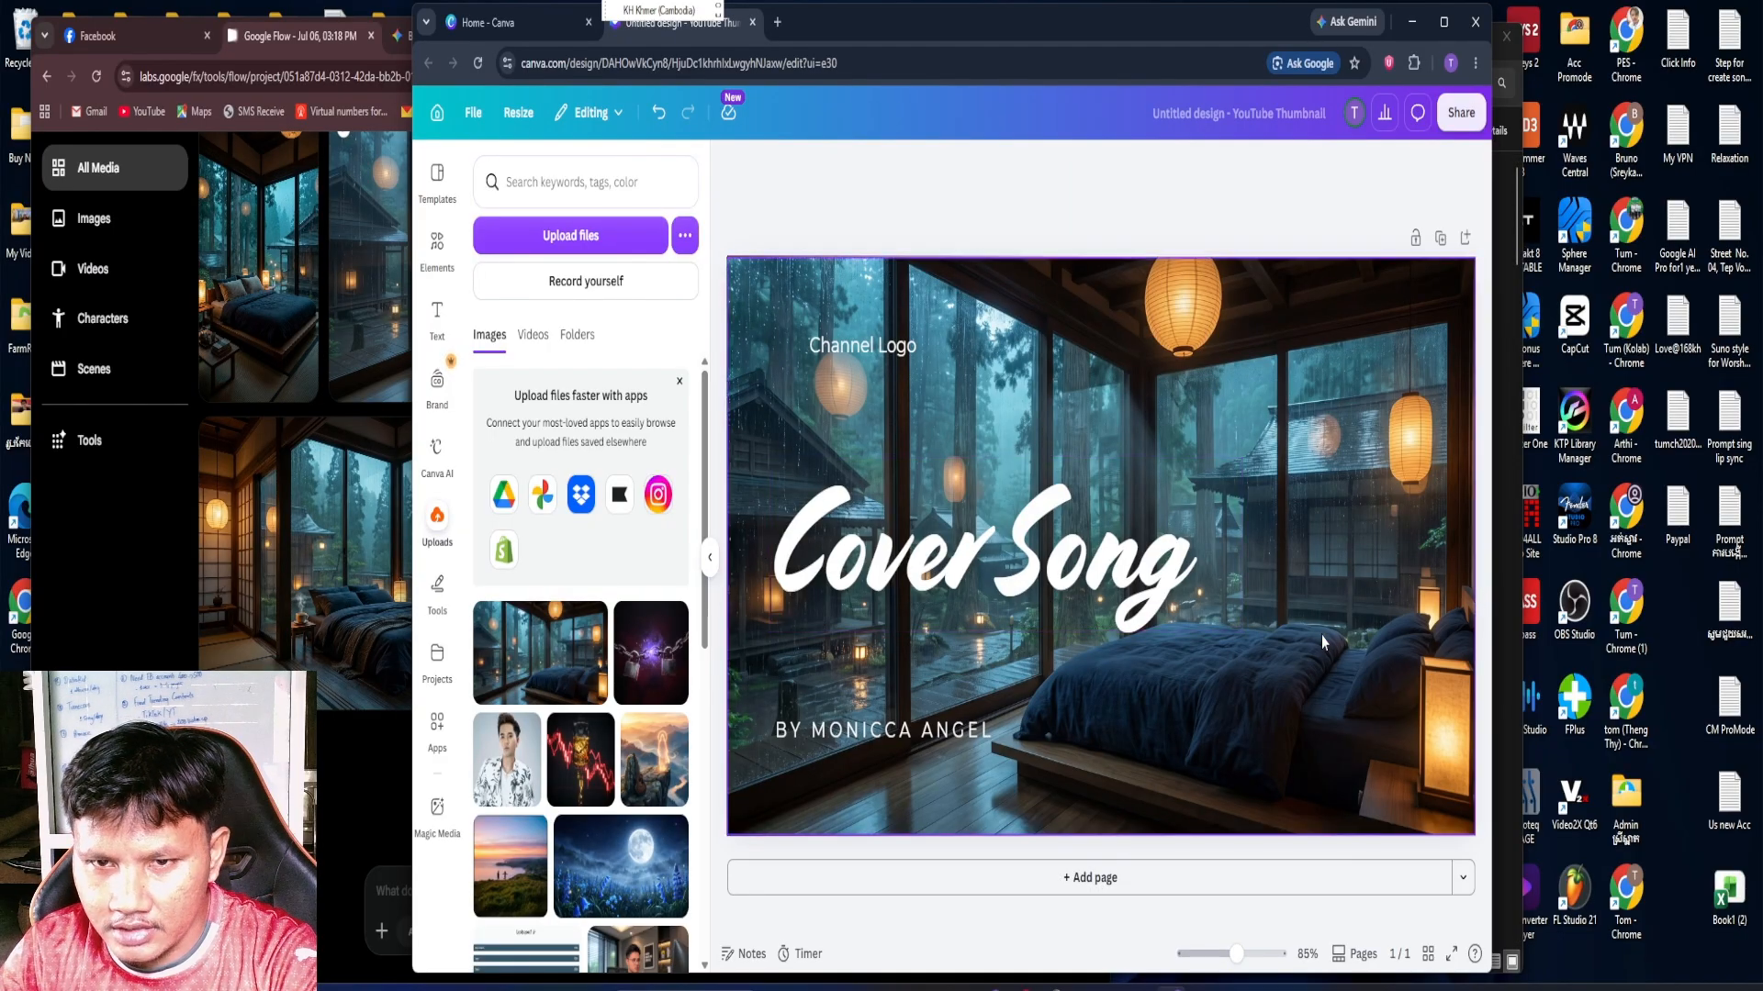
# Delete the "Channel Logo" text from the thumbnail
pyautogui.click(877, 354)
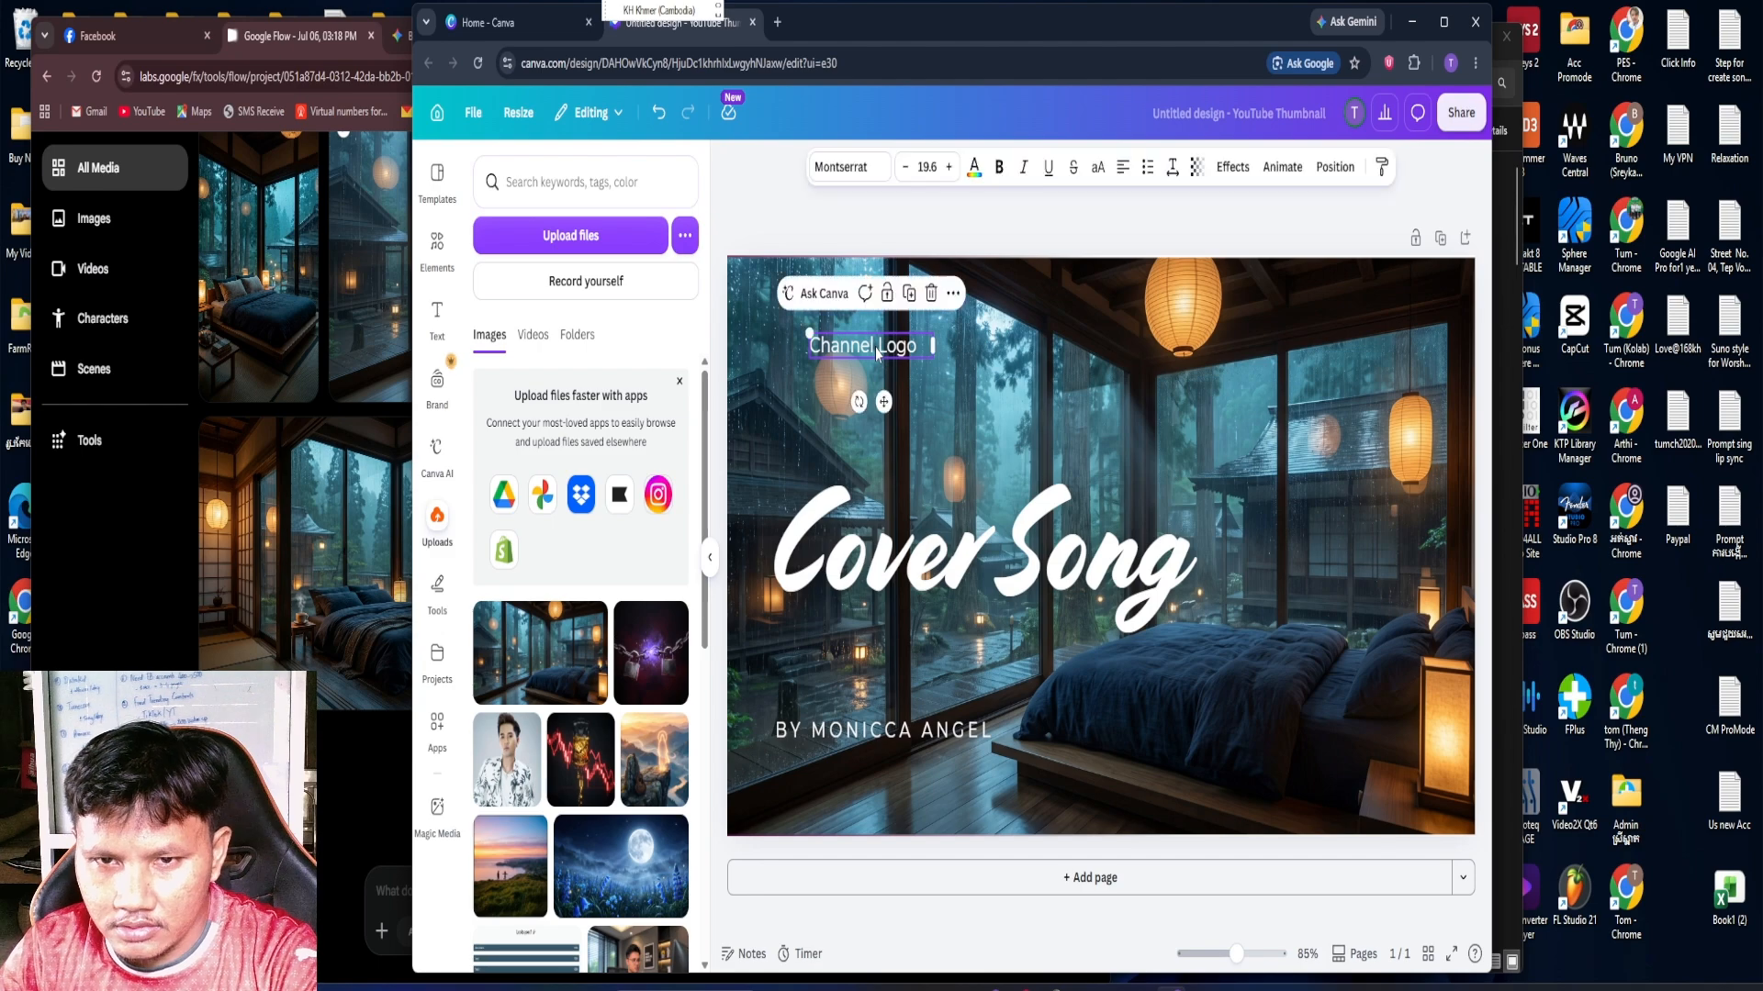
pyautogui.press('Delete')
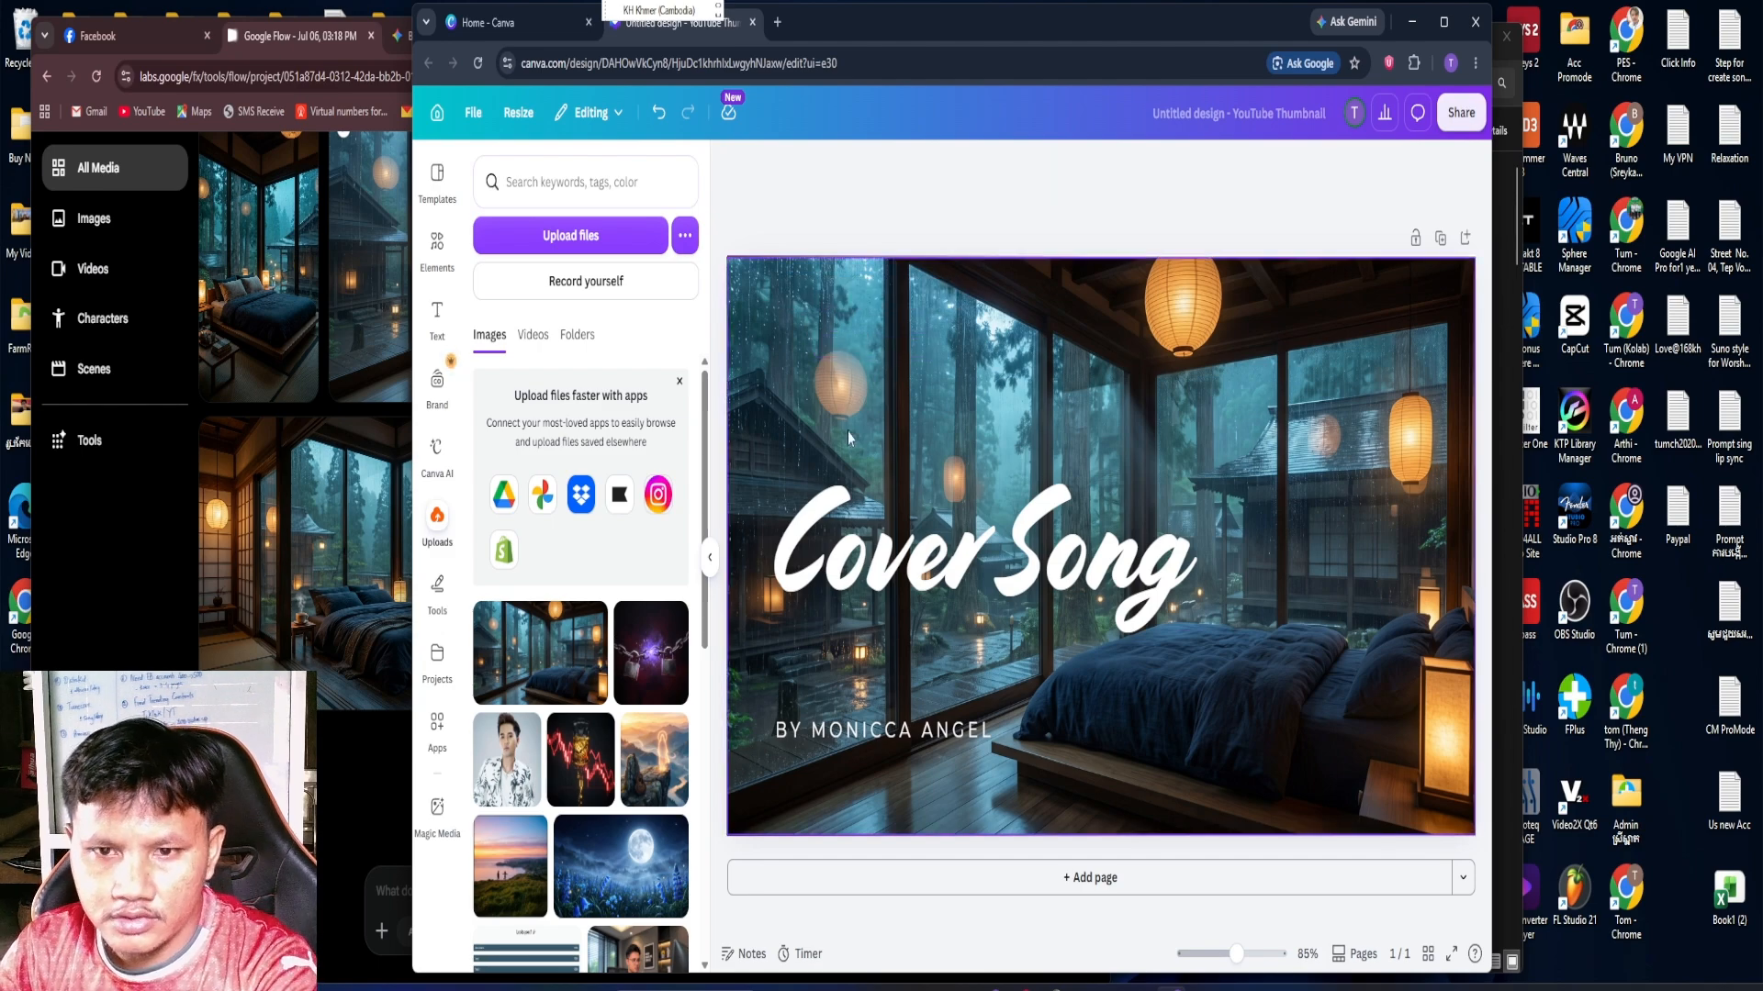
# Move the "Cover Song" title to the upper-left area of the image and shrink it to font size 81.2
pyautogui.click(945, 602)
pyautogui.moveTo(946, 602); pyautogui.dragTo(908, 446)
pyautogui.moveTo(1216, 519); pyautogui.dragTo(1030, 449)
pyautogui.doubleClick(934, 420)
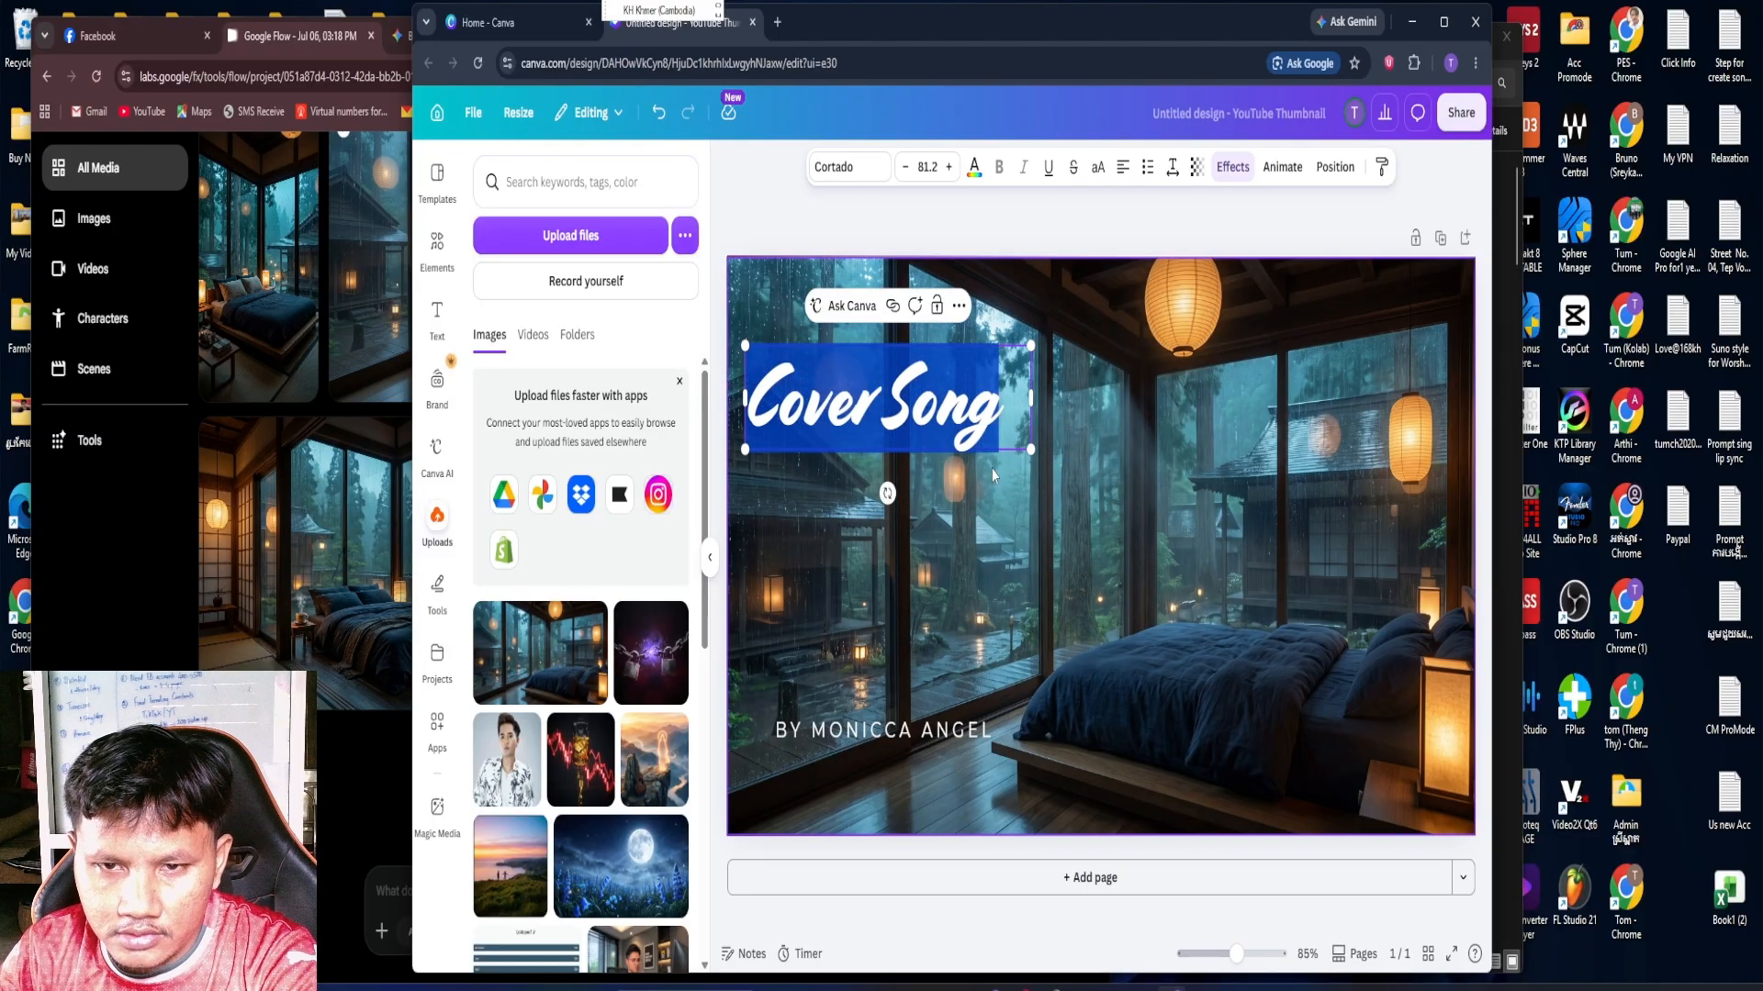
pyautogui.click(1027, 510)
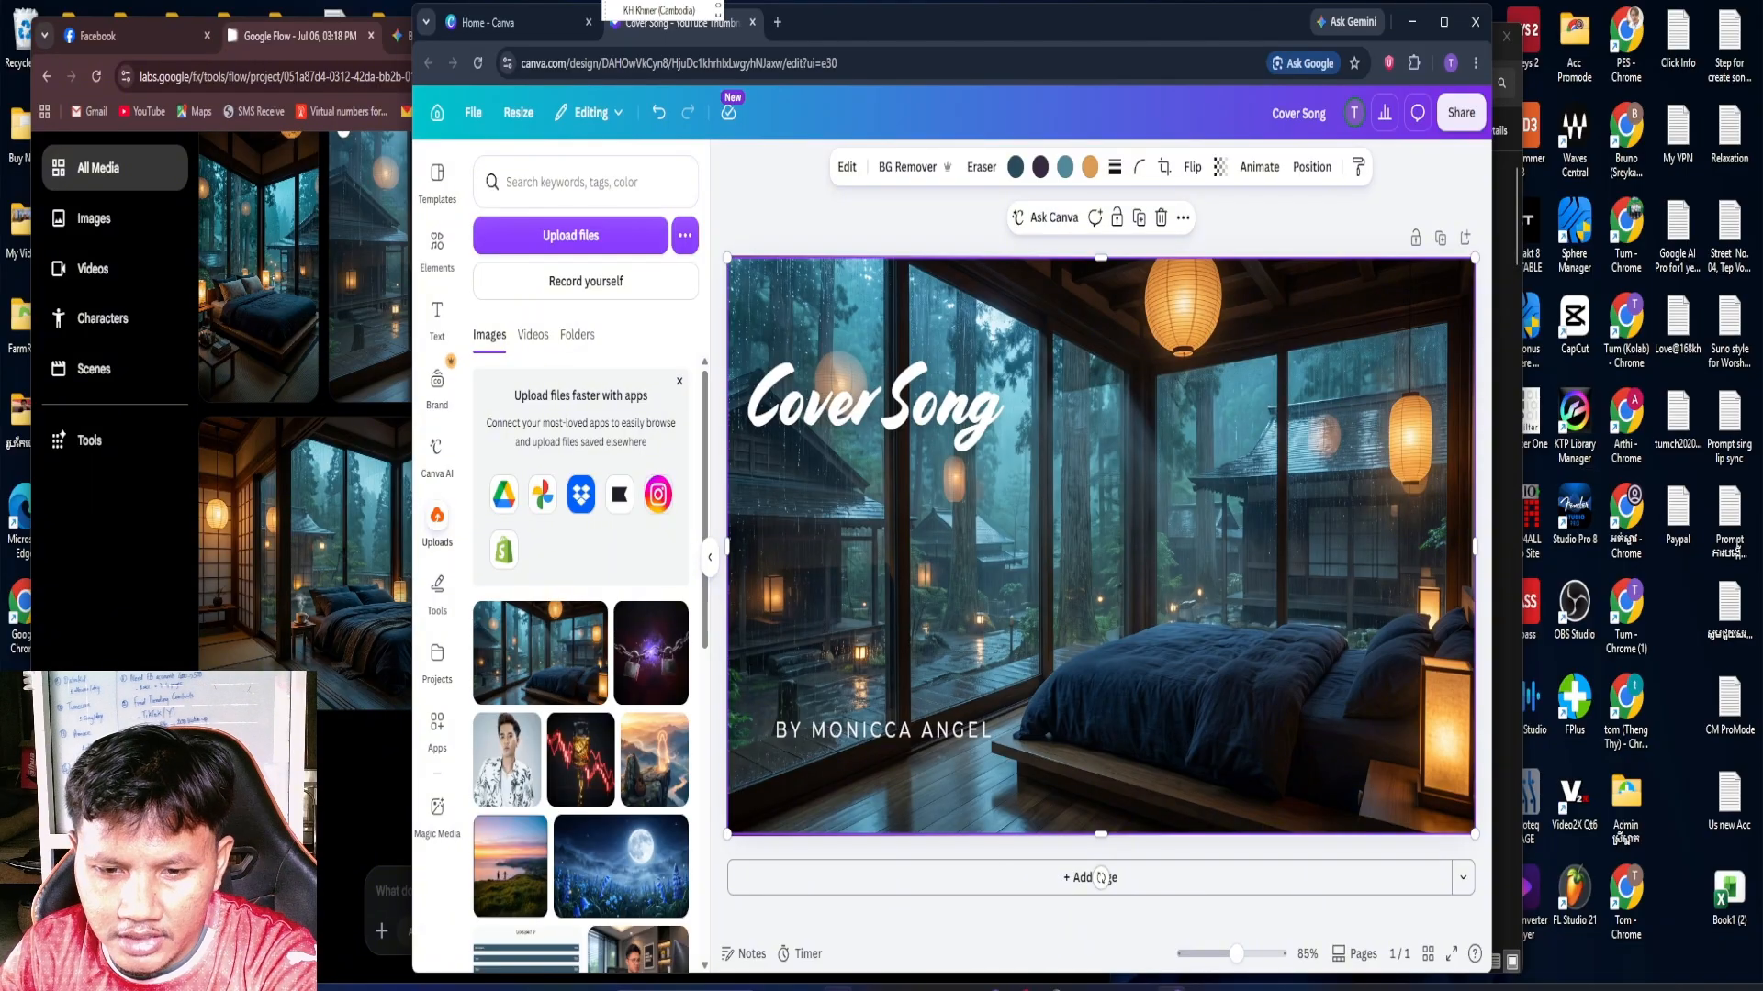
# Find the "Rainining Window Piano" video in the Desktop folder in File Explorer and copy its file name
pyautogui.moveTo(838, 987)
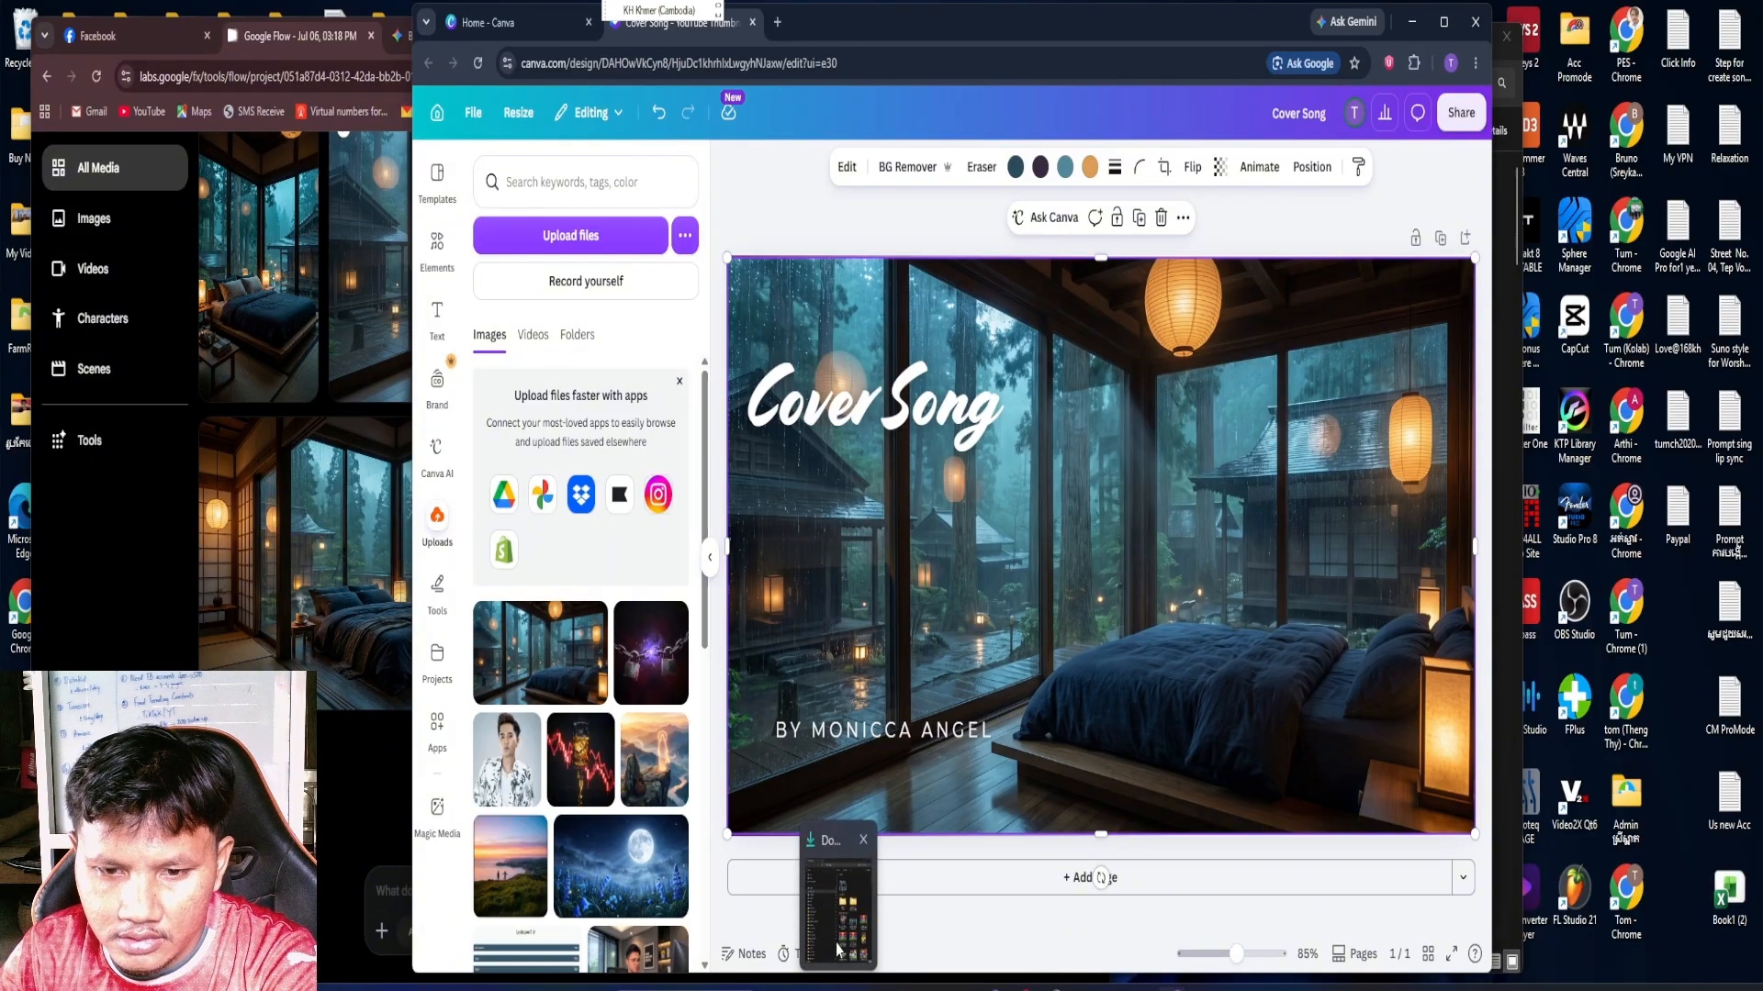
pyautogui.click(838, 909)
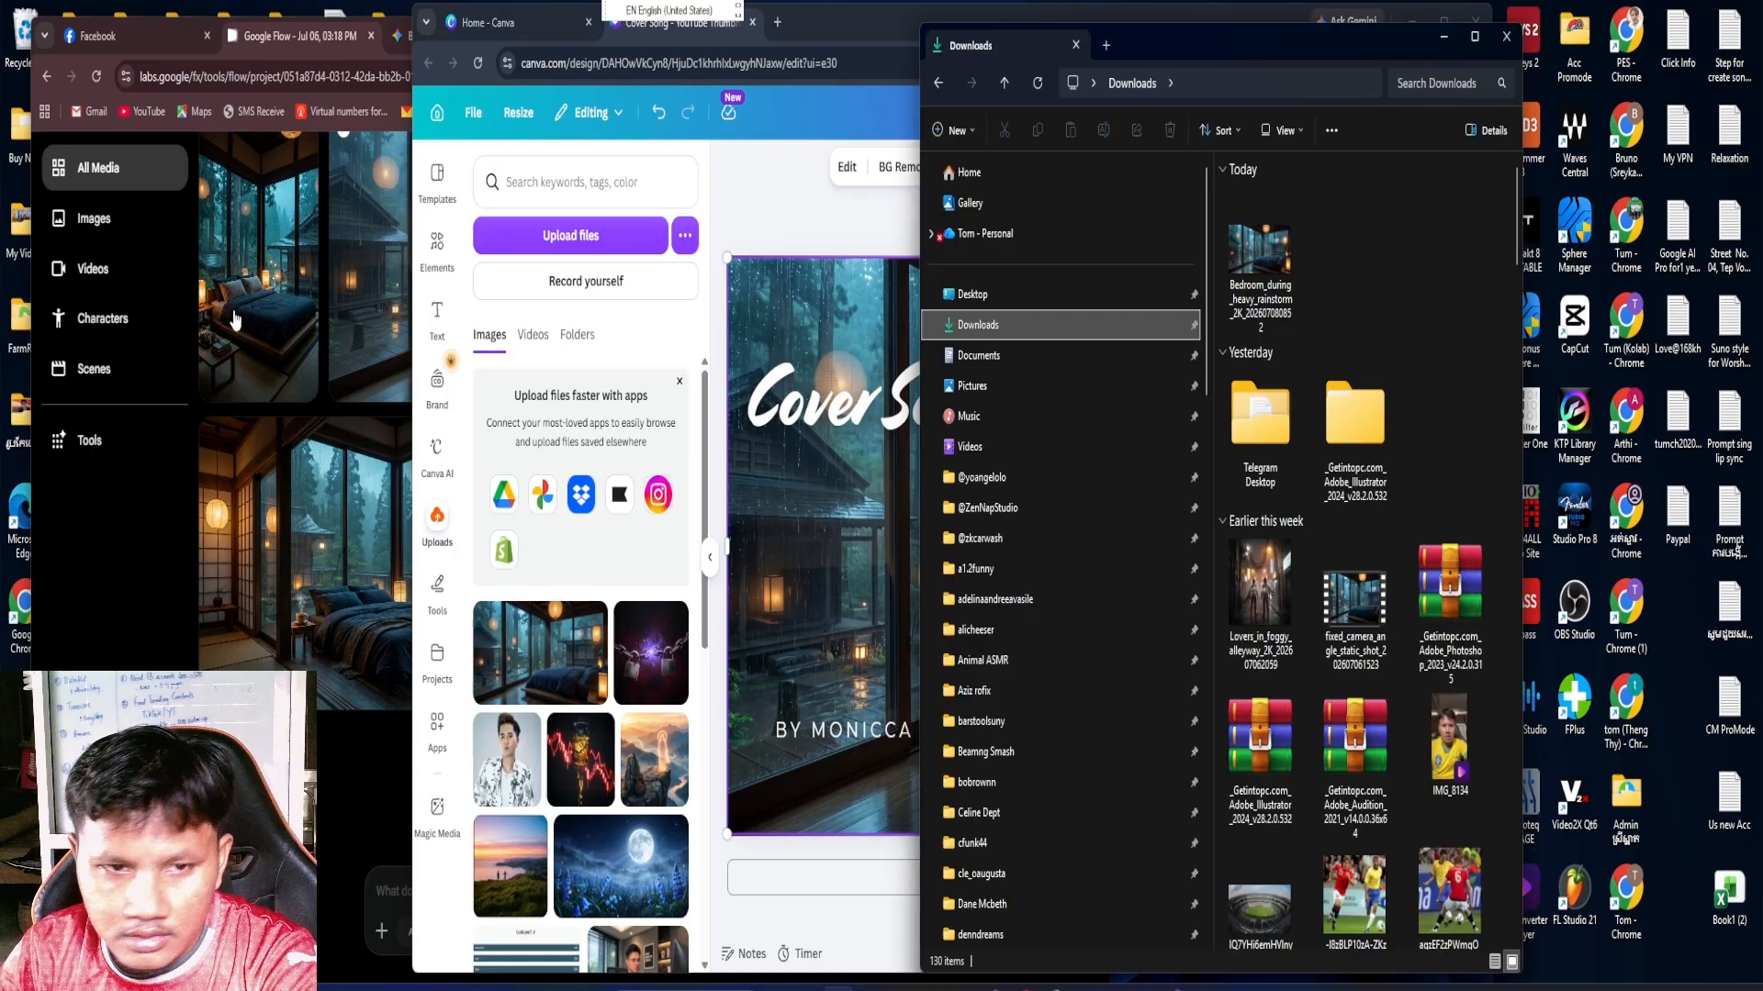
pyautogui.click(972, 294)
pyautogui.scroll(-10, 1327, 599)
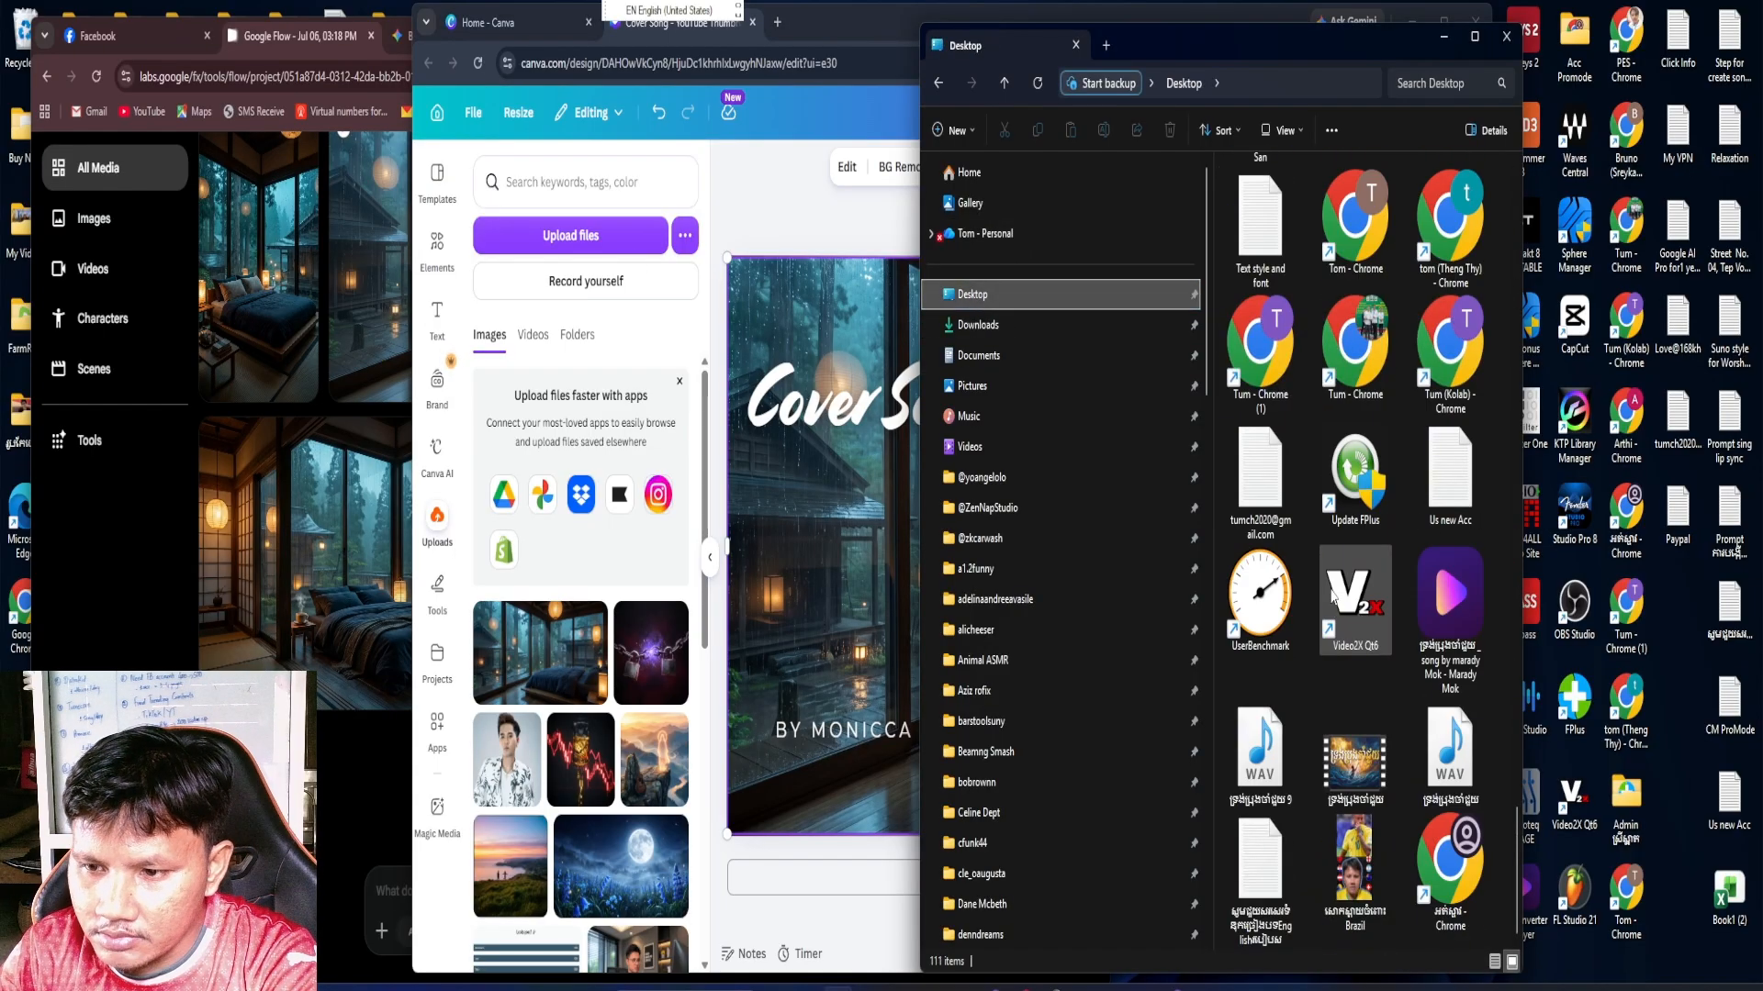
pyautogui.scroll(5, 1406, 757)
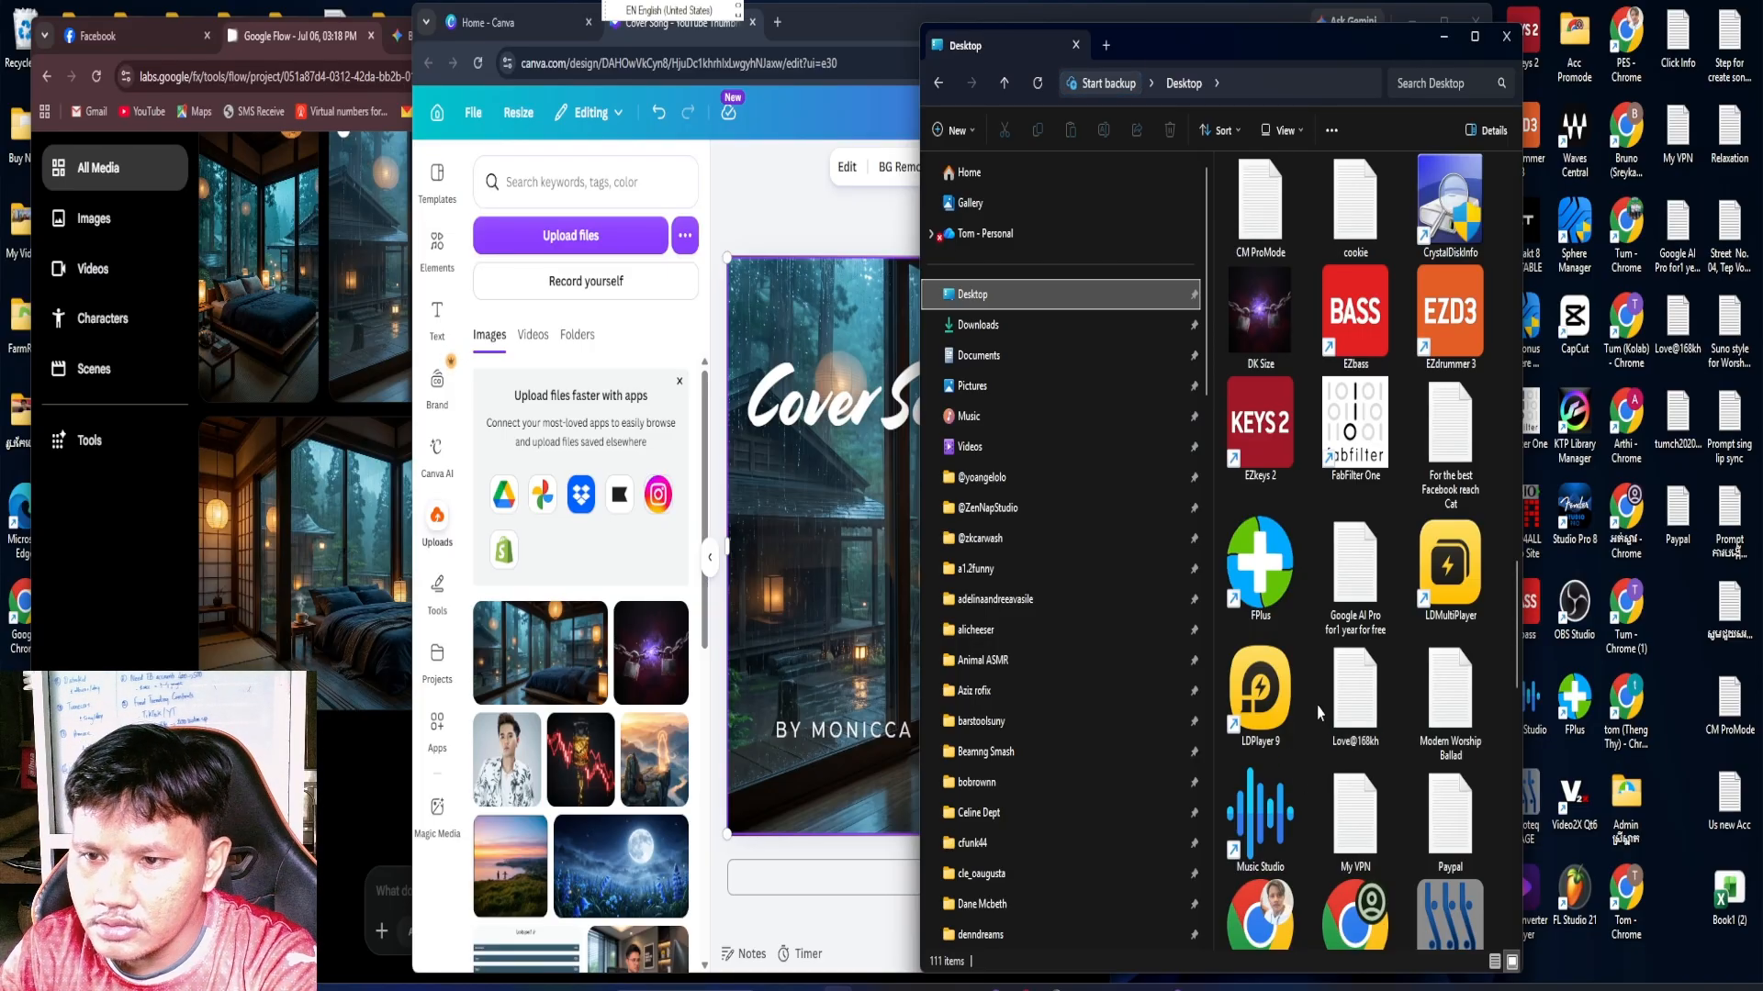
pyautogui.scroll(3, 1320, 705)
pyautogui.scroll(-10, 1320, 711)
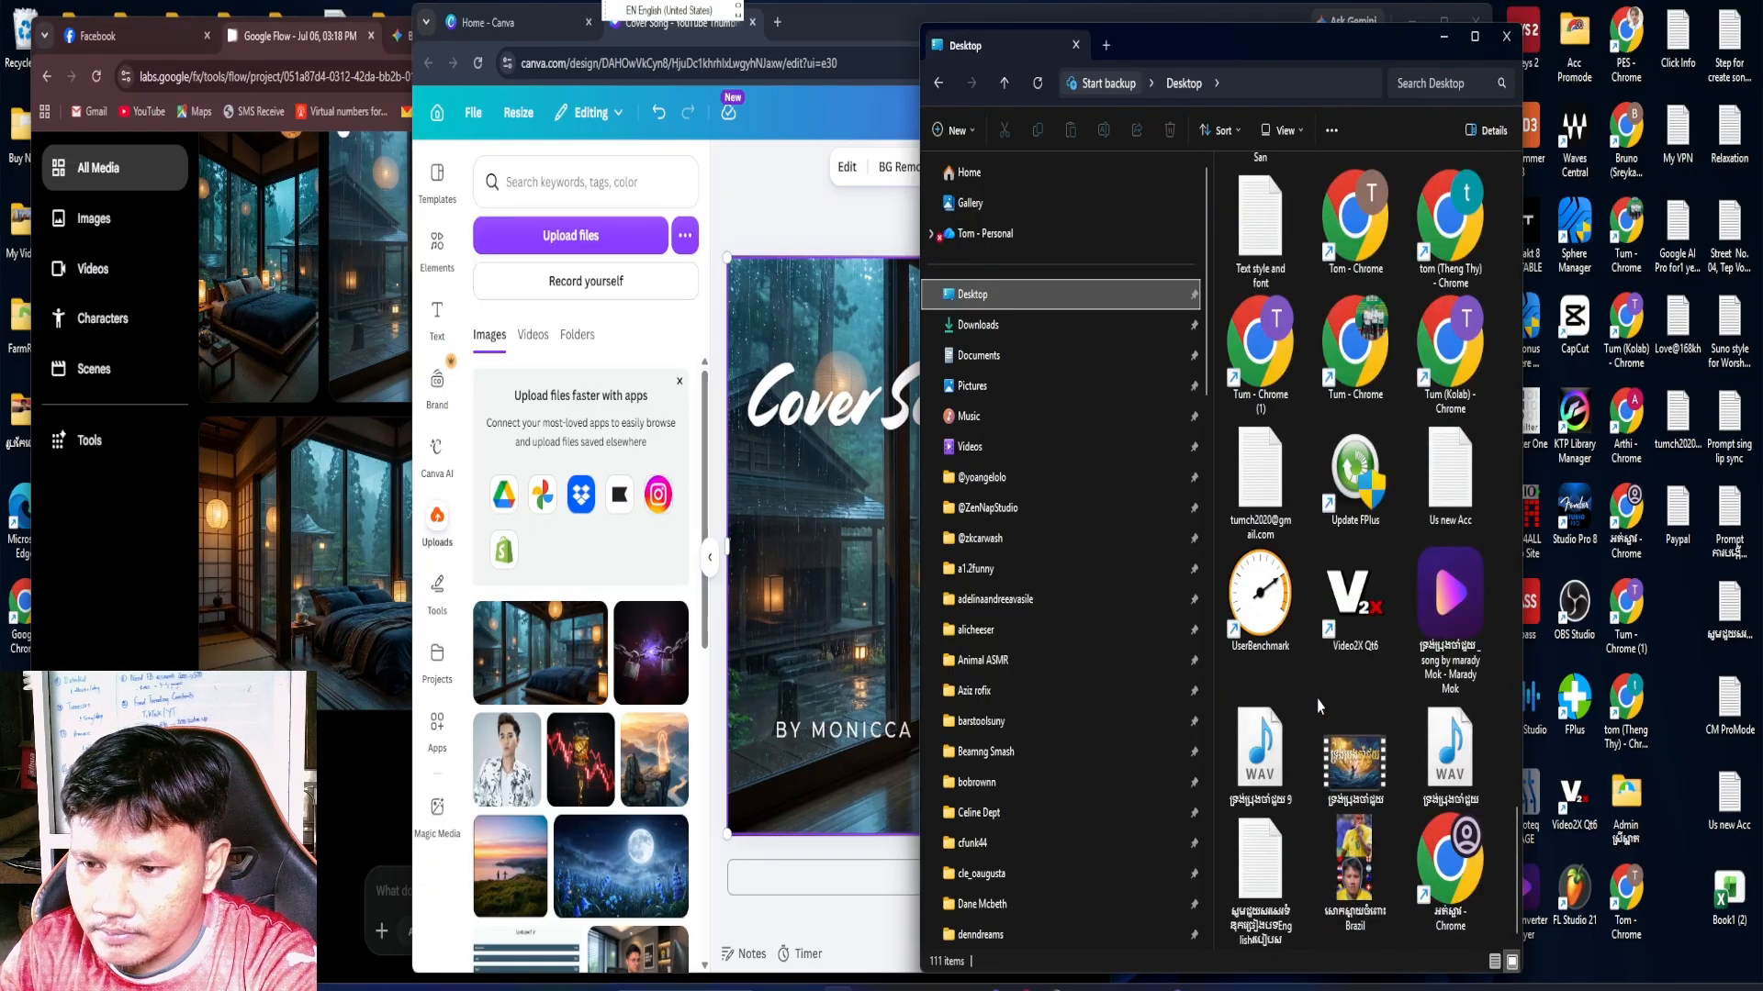
pyautogui.scroll(3, 1318, 705)
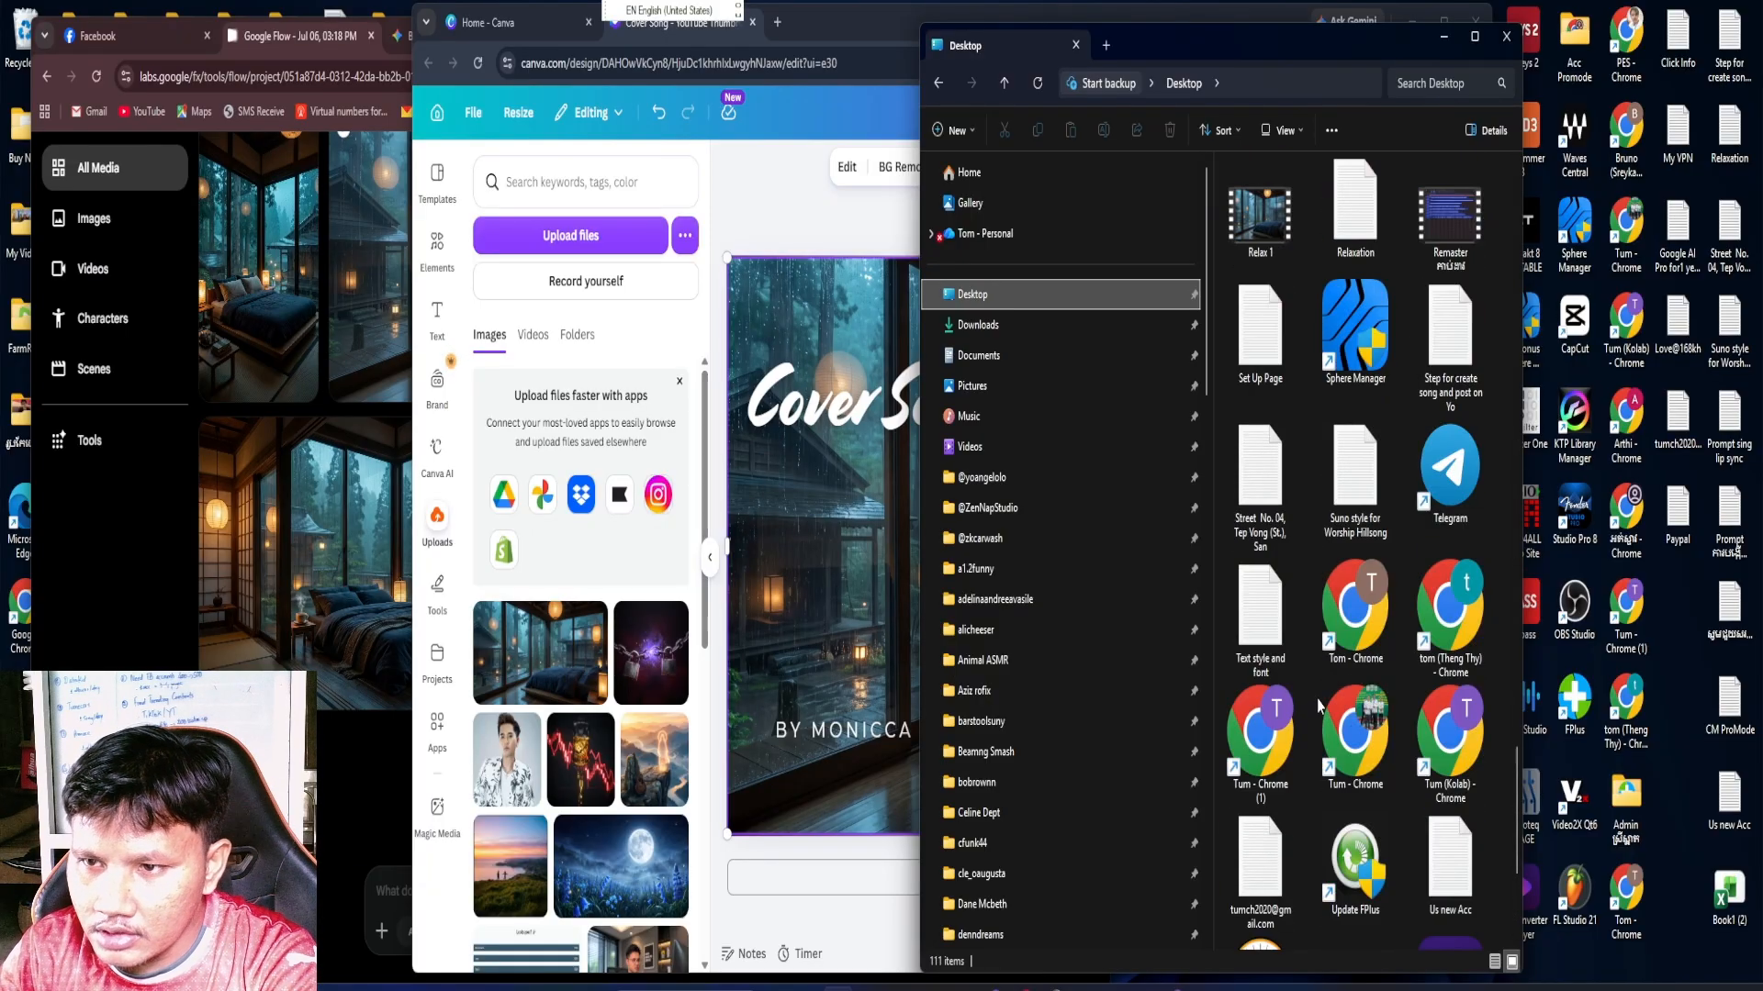
pyautogui.scroll(3, 1319, 707)
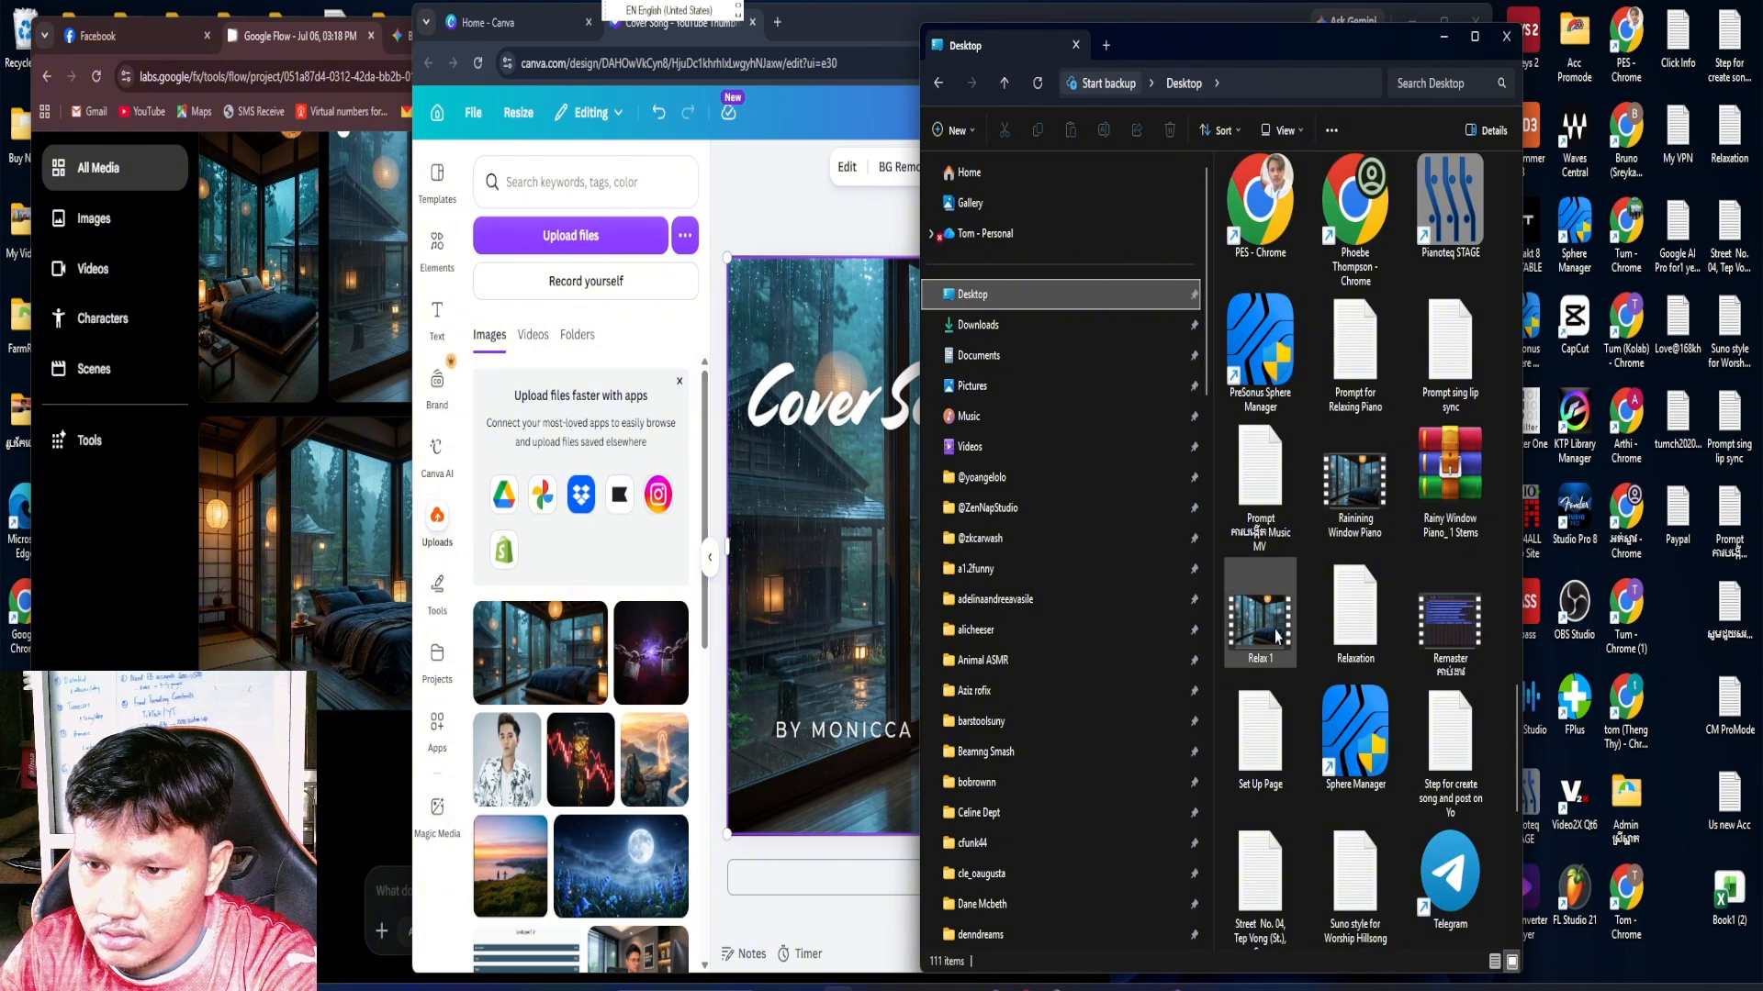
pyautogui.click(1356, 537)
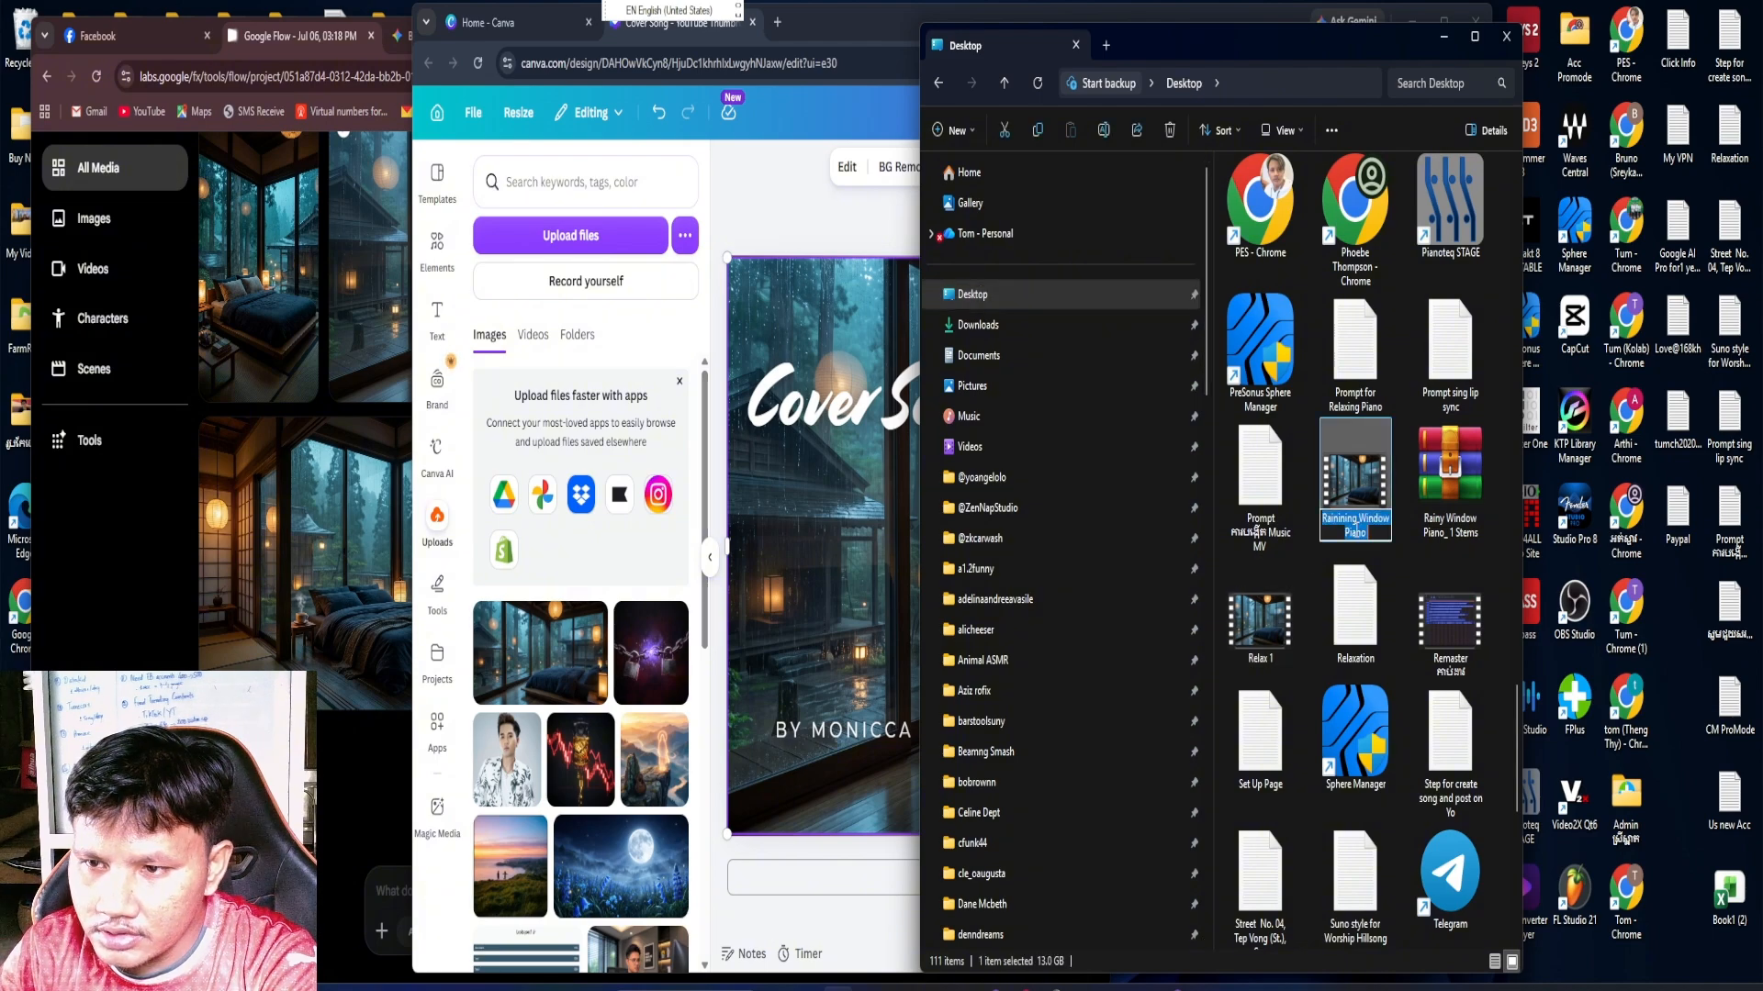
pyautogui.rightClick(1357, 537)
pyautogui.click(1397, 604)
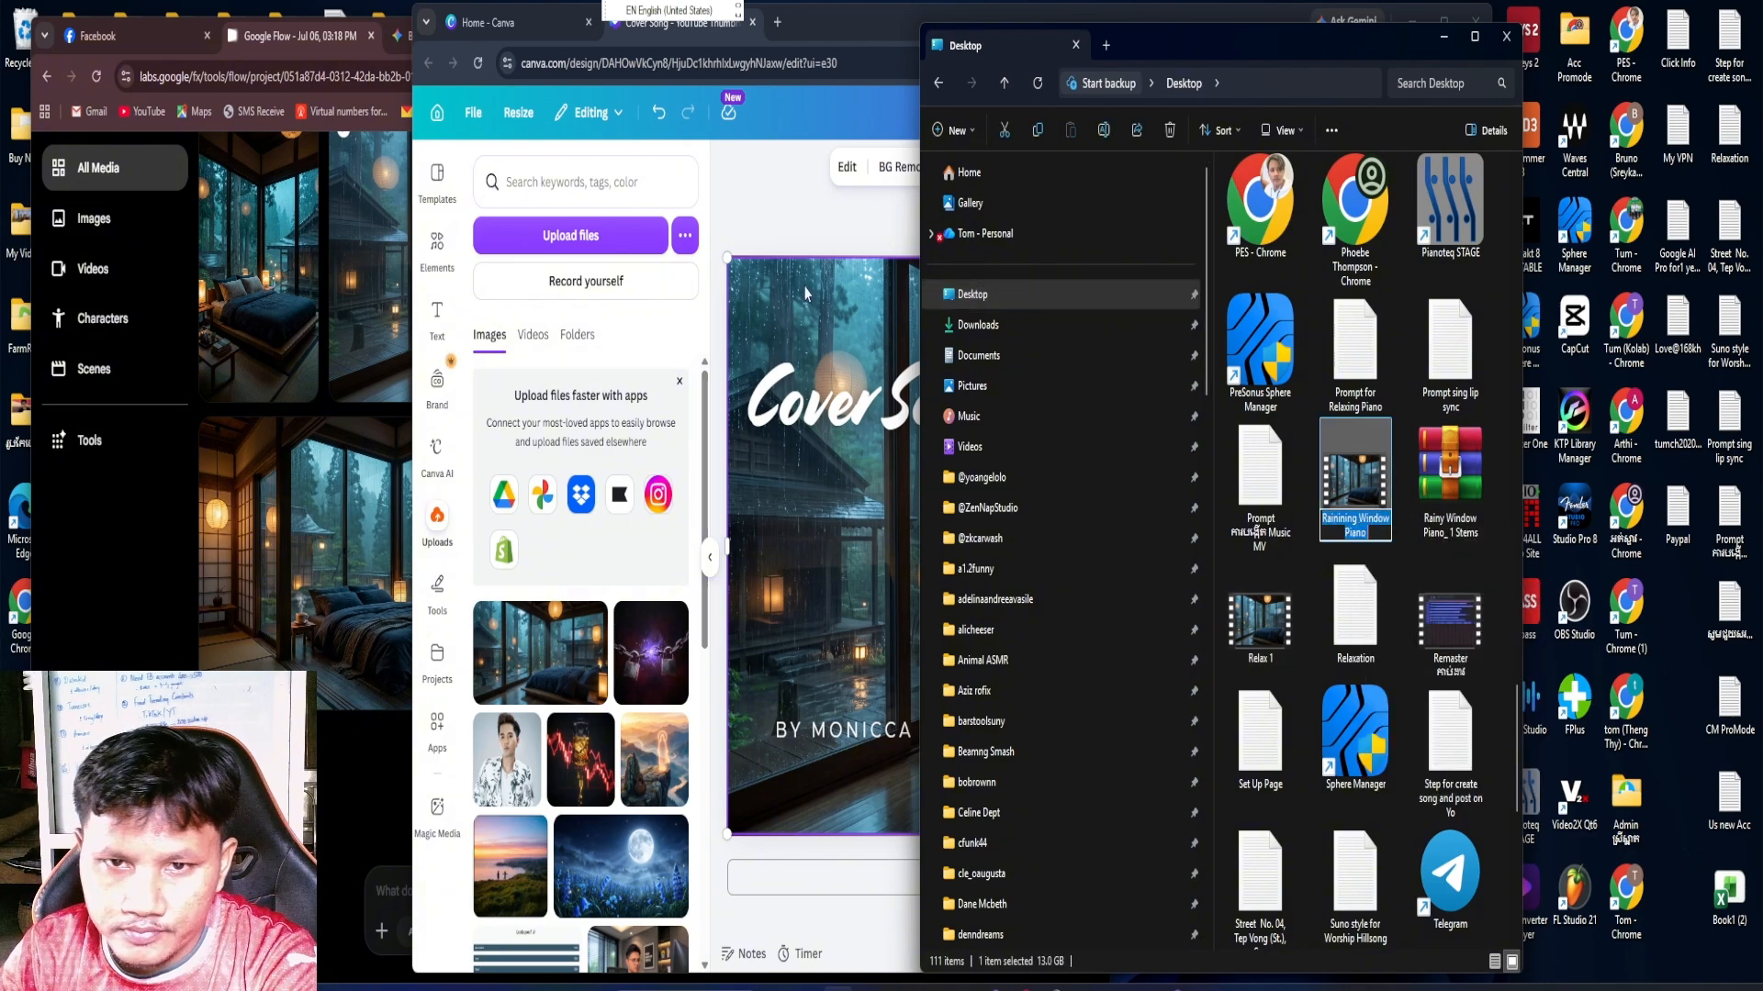
# Back in Canva, replace the "Cover Song" title text with the copied name "Rainining Window Piano"
pyautogui.click(877, 414)
pyautogui.tripleClick(877, 413)
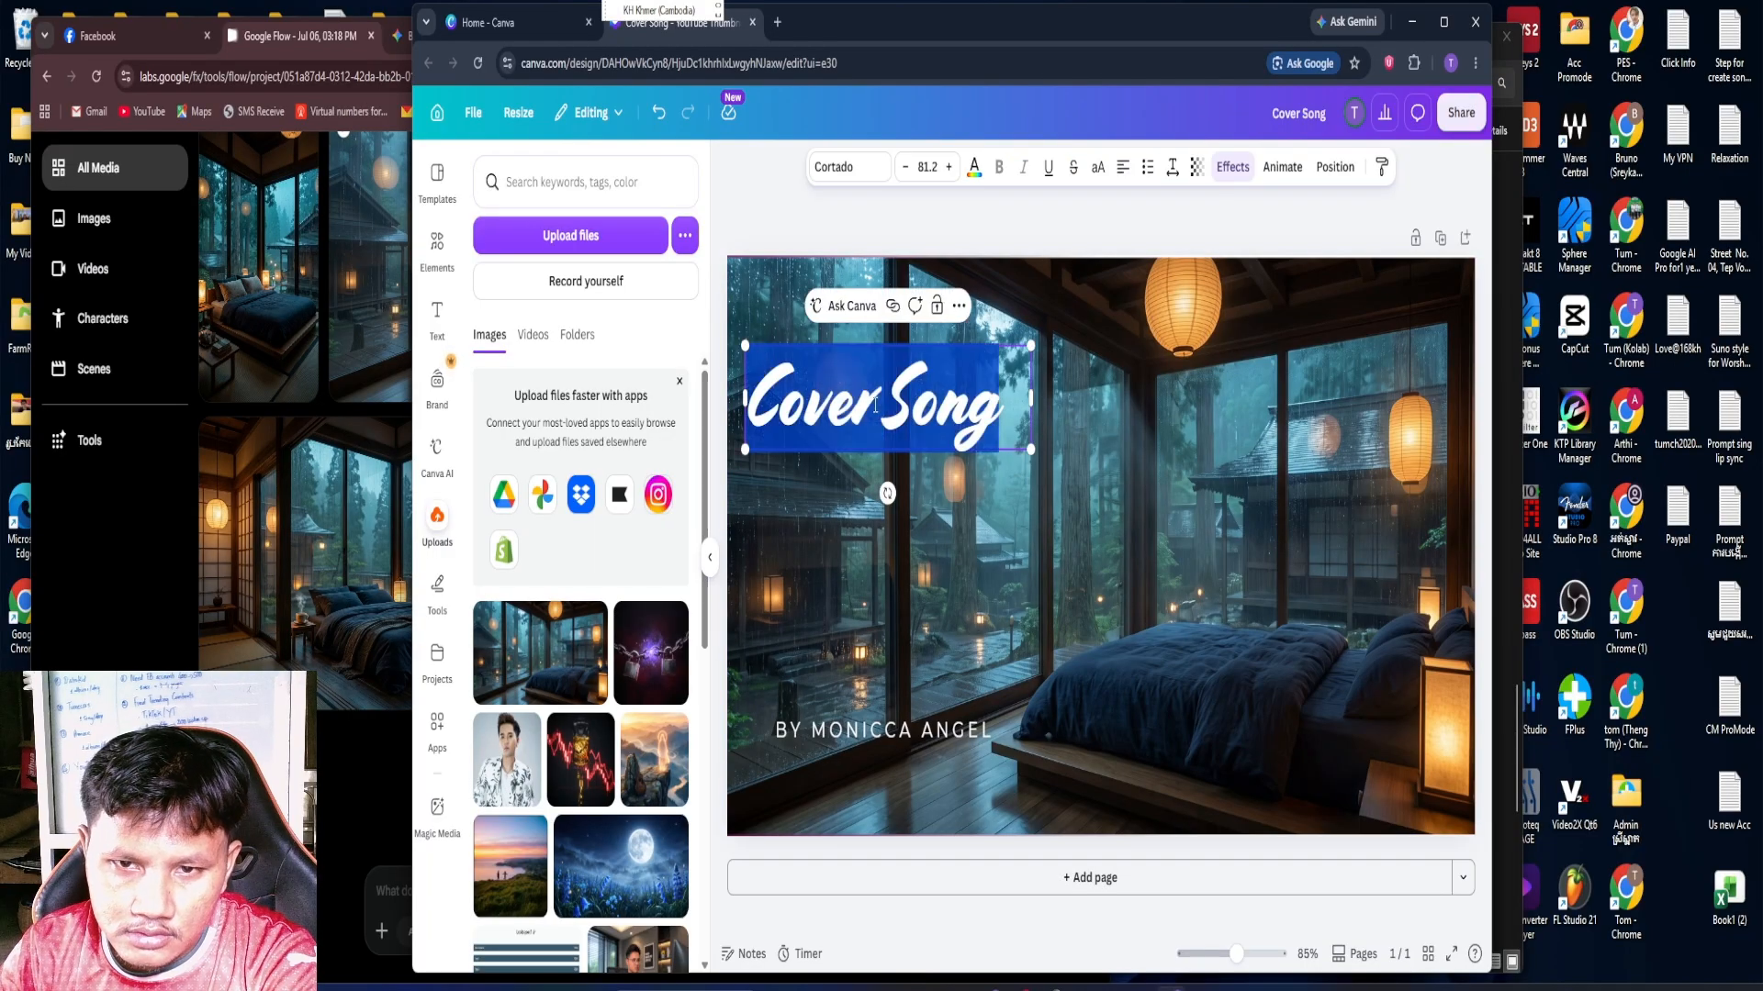
pyautogui.rightClick(870, 401)
pyautogui.click(933, 521)
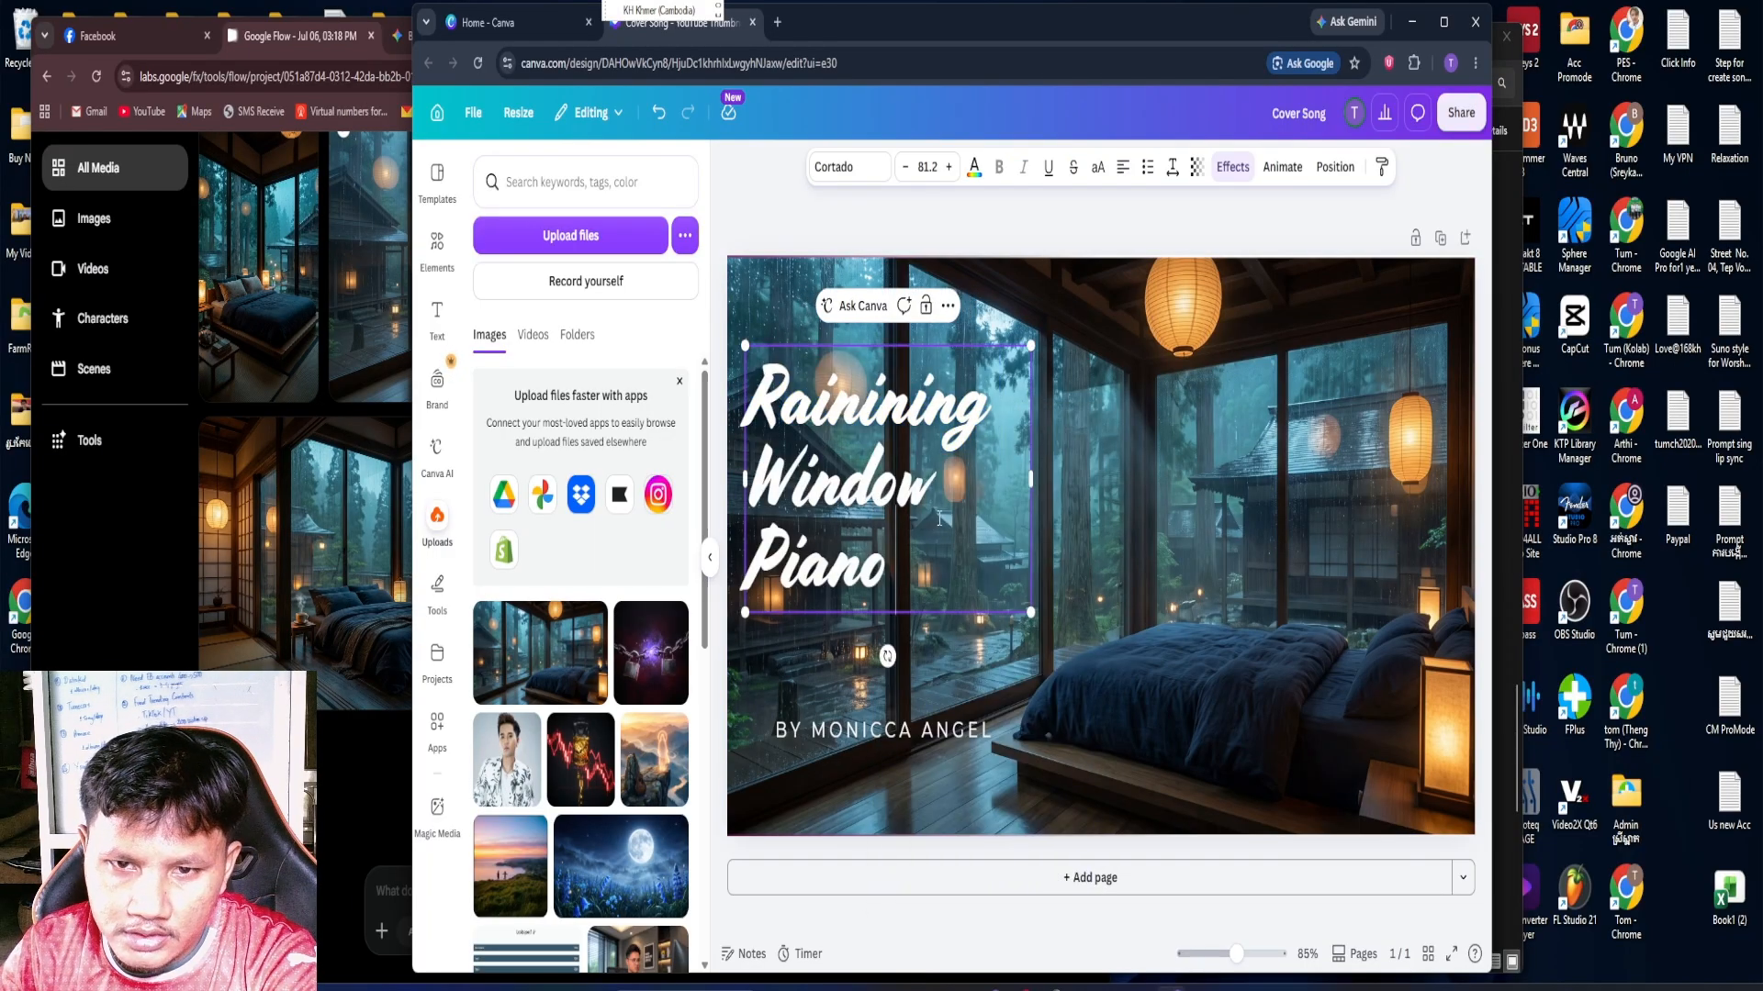
pyautogui.click(1120, 540)
# Widen the "Rainining Window Piano" text box slightly and shift it a little up and to the right on the image
pyautogui.click(978, 502)
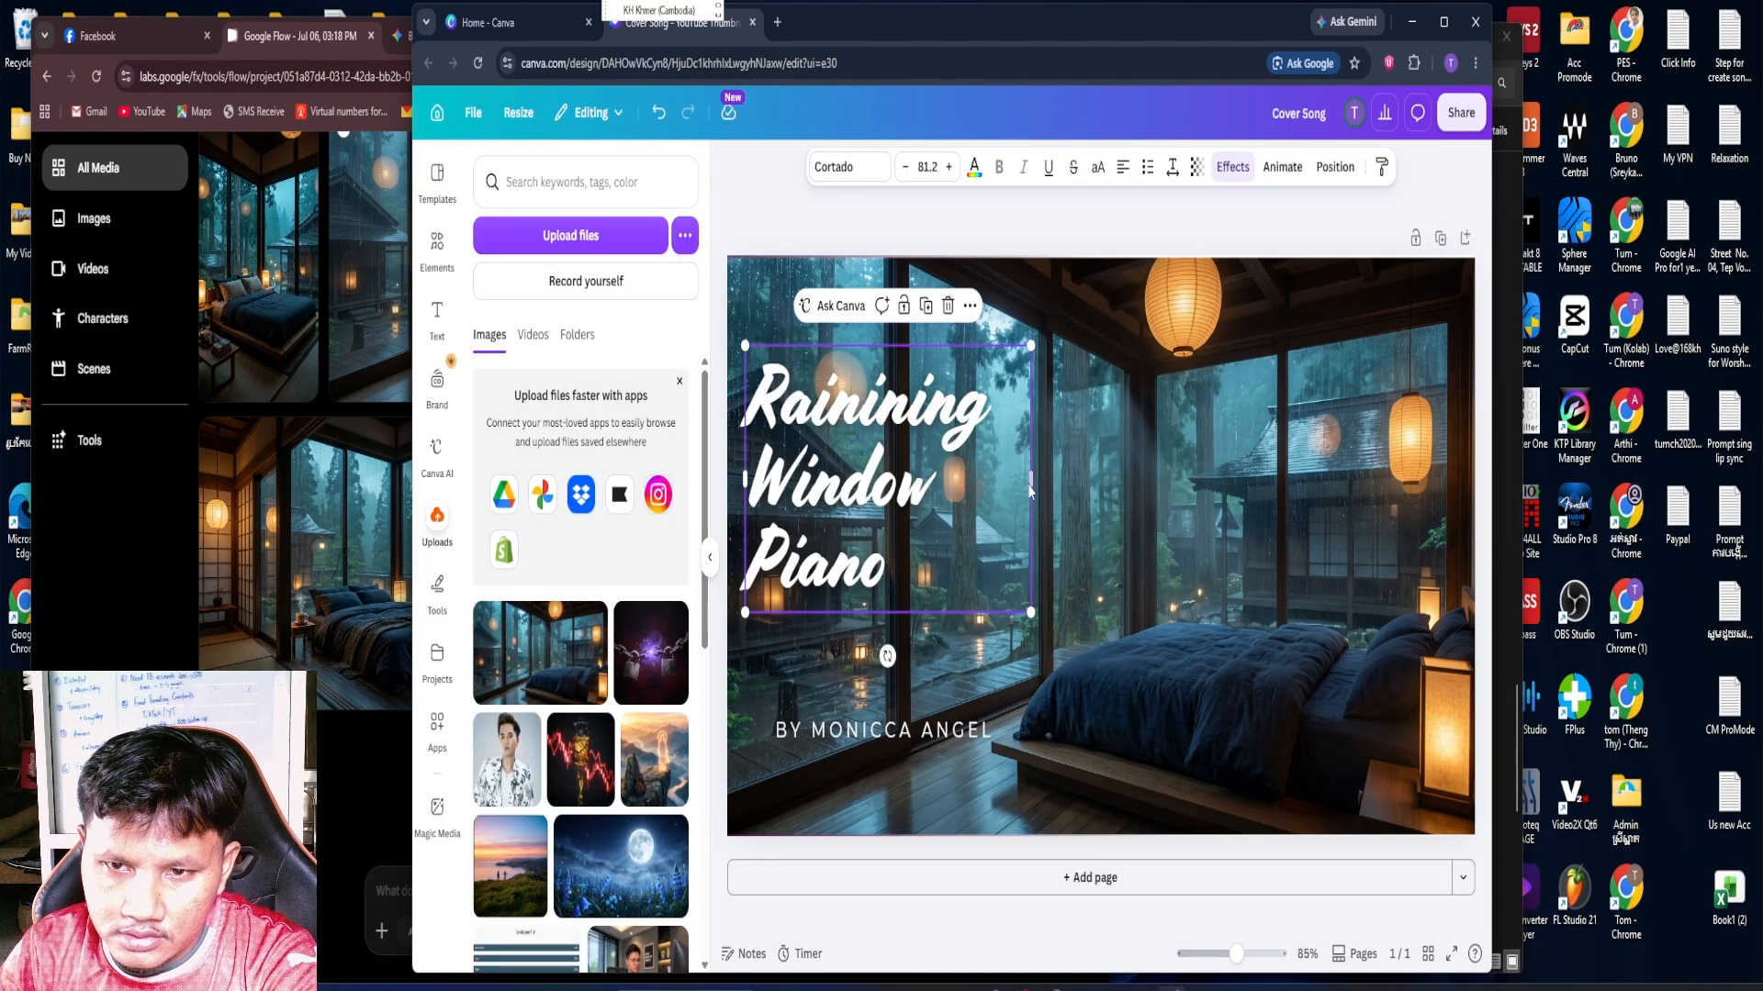
pyautogui.moveTo(1031, 480)
pyautogui.mouseDown()
pyautogui.moveTo(1366, 504)
pyautogui.moveTo(1043, 499)
pyautogui.mouseUp()
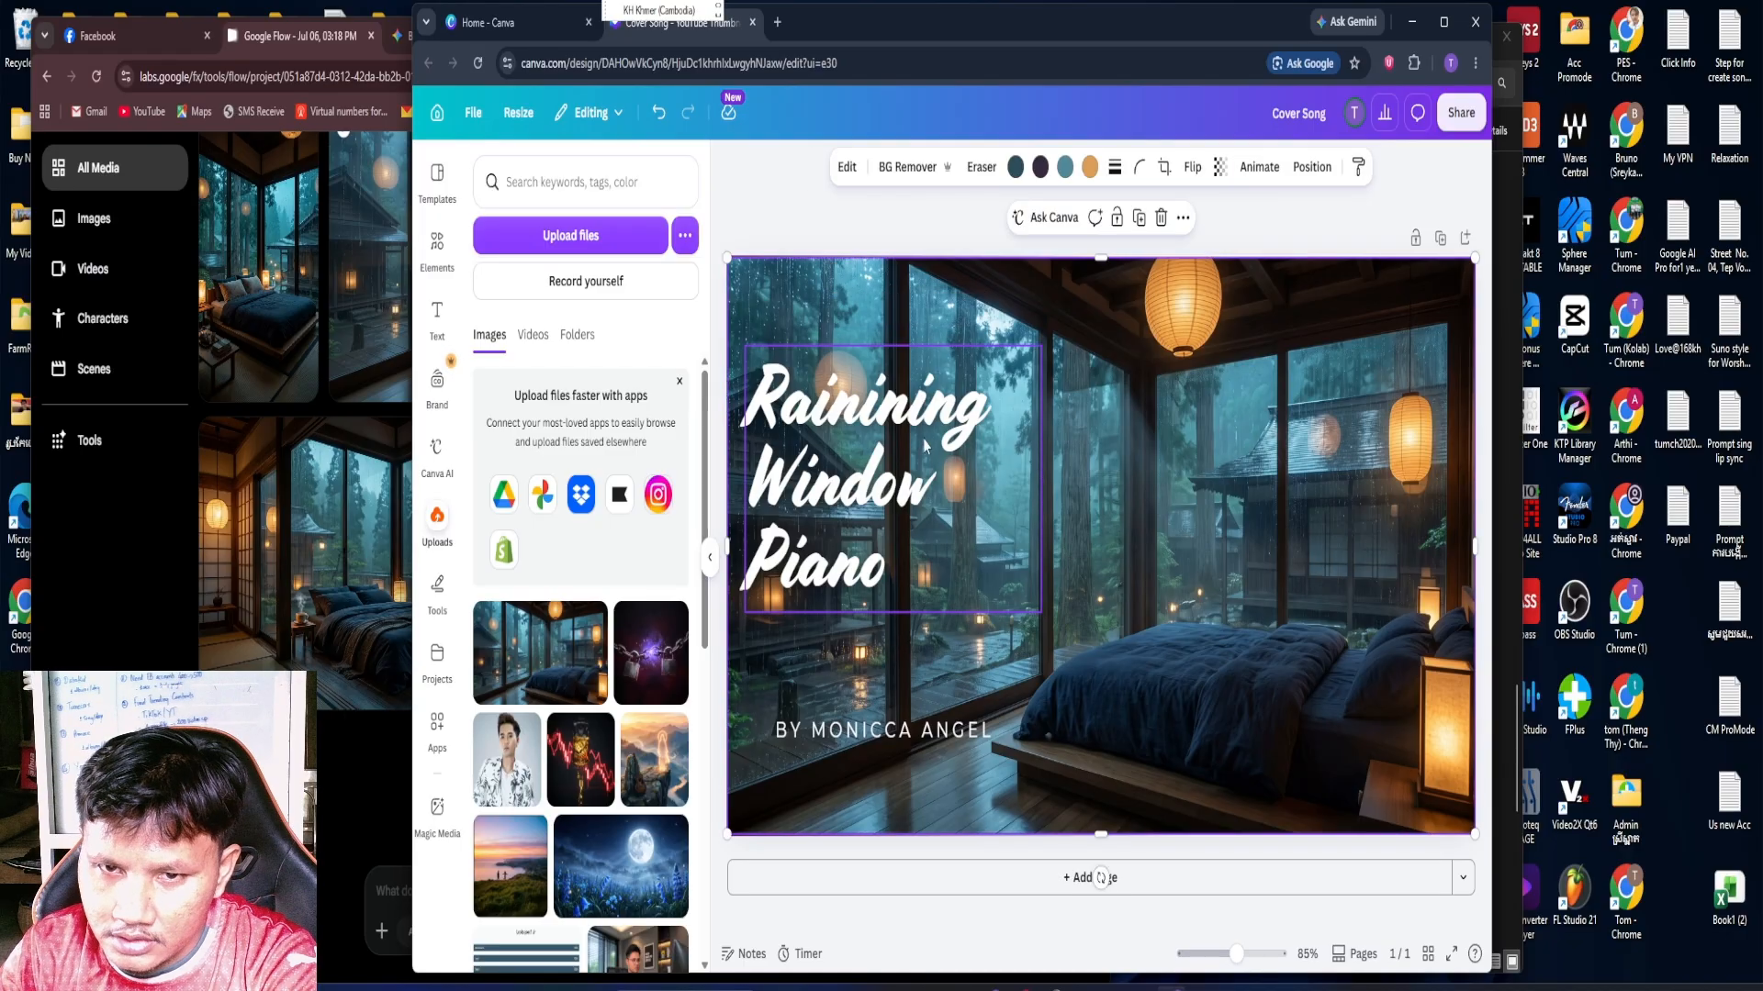
pyautogui.moveTo(932, 423)
pyautogui.mouseDown()
pyautogui.moveTo(1106, 429)
pyautogui.moveTo(981, 426)
pyautogui.moveTo(957, 403)
pyautogui.mouseUp()
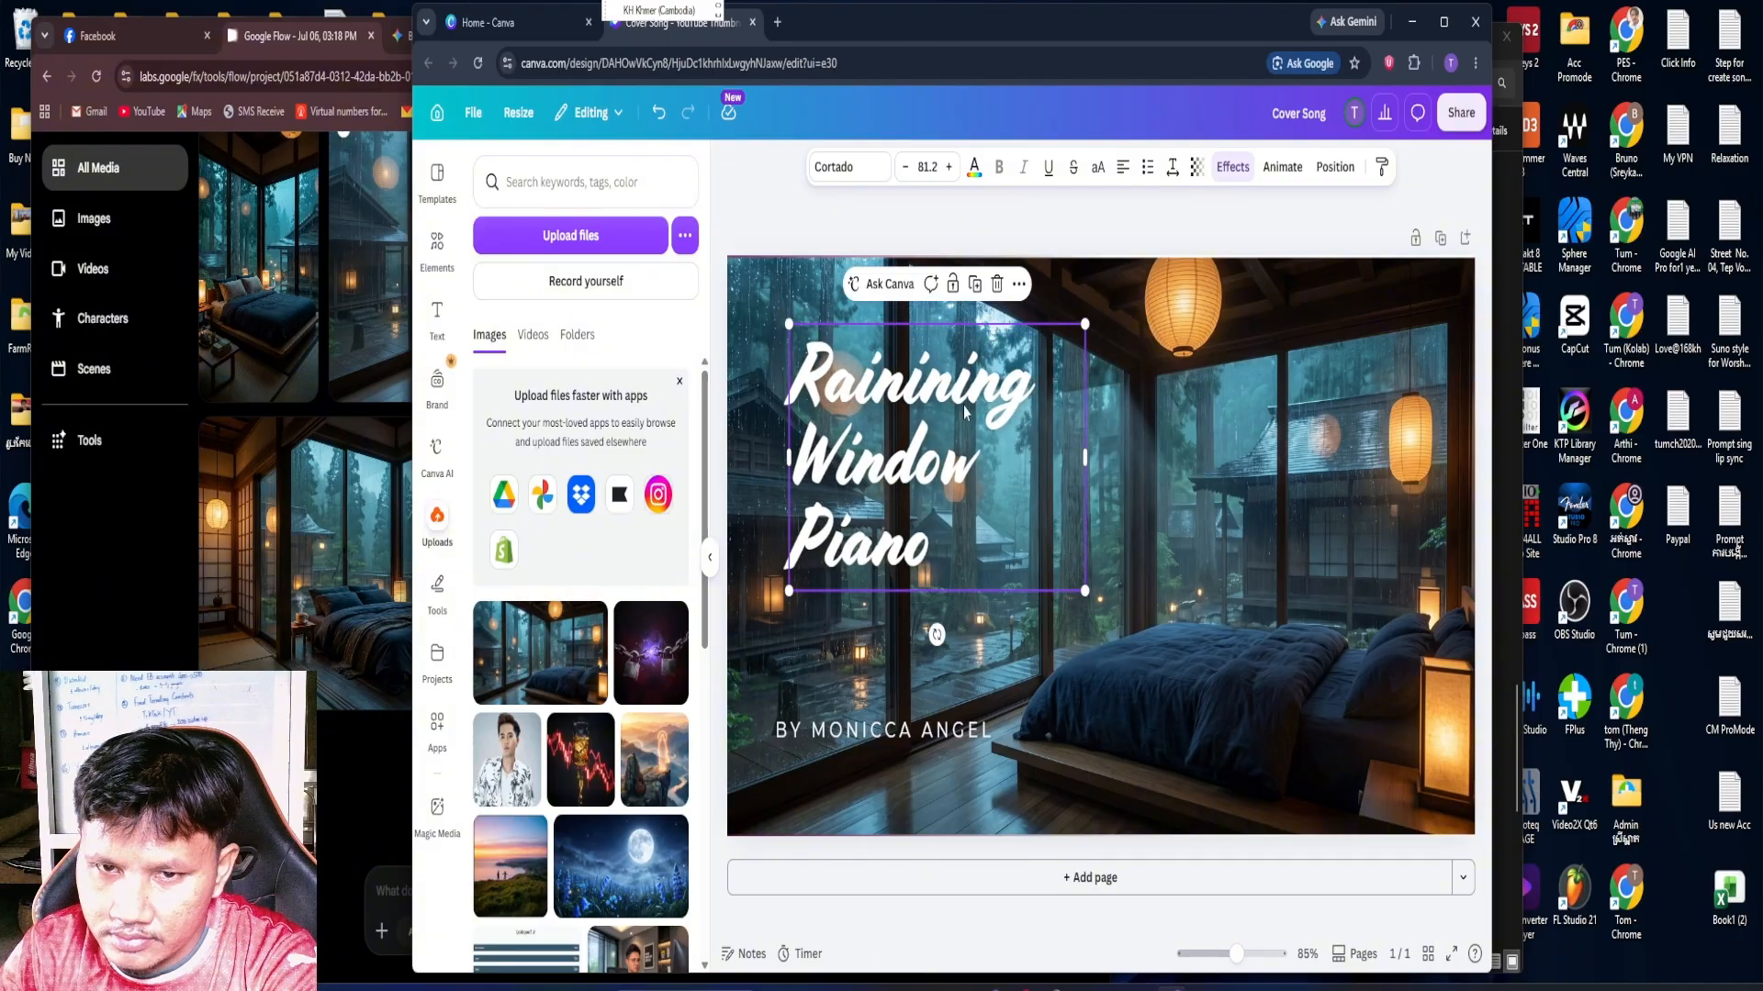
pyautogui.click(1176, 477)
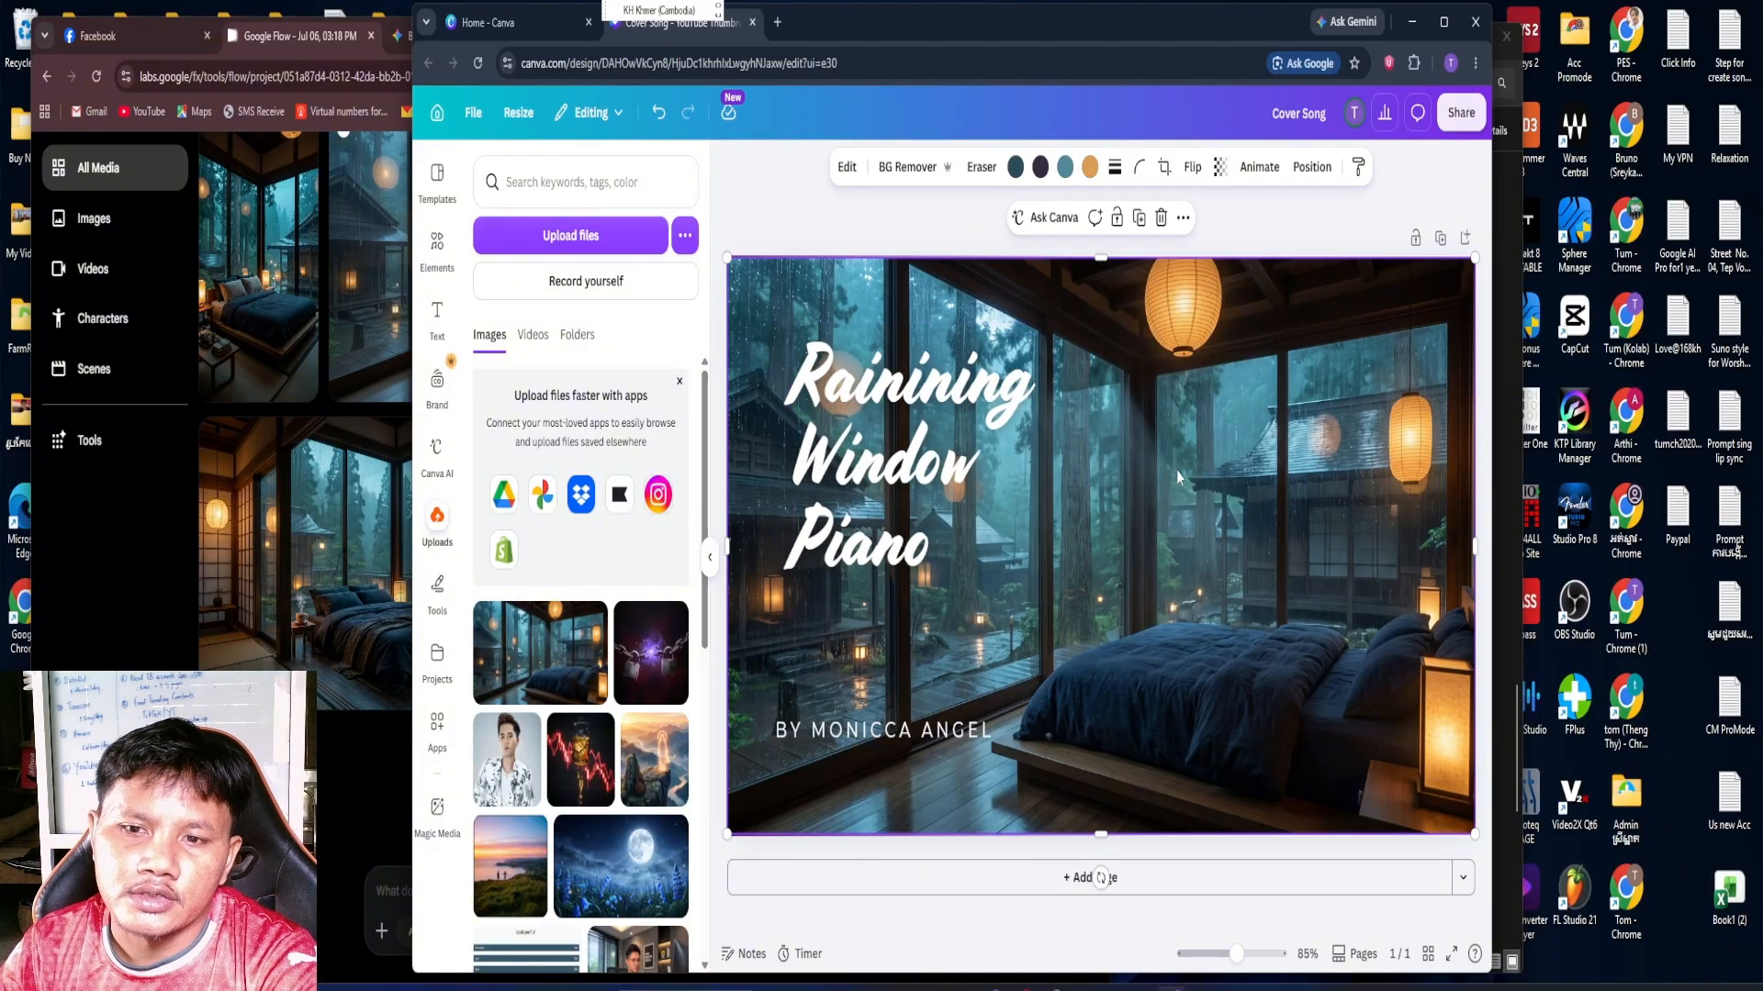
# Open YouTube in a new browser tab and switch to the Cozy Night Ambience channel account
pyautogui.click(804, 731)
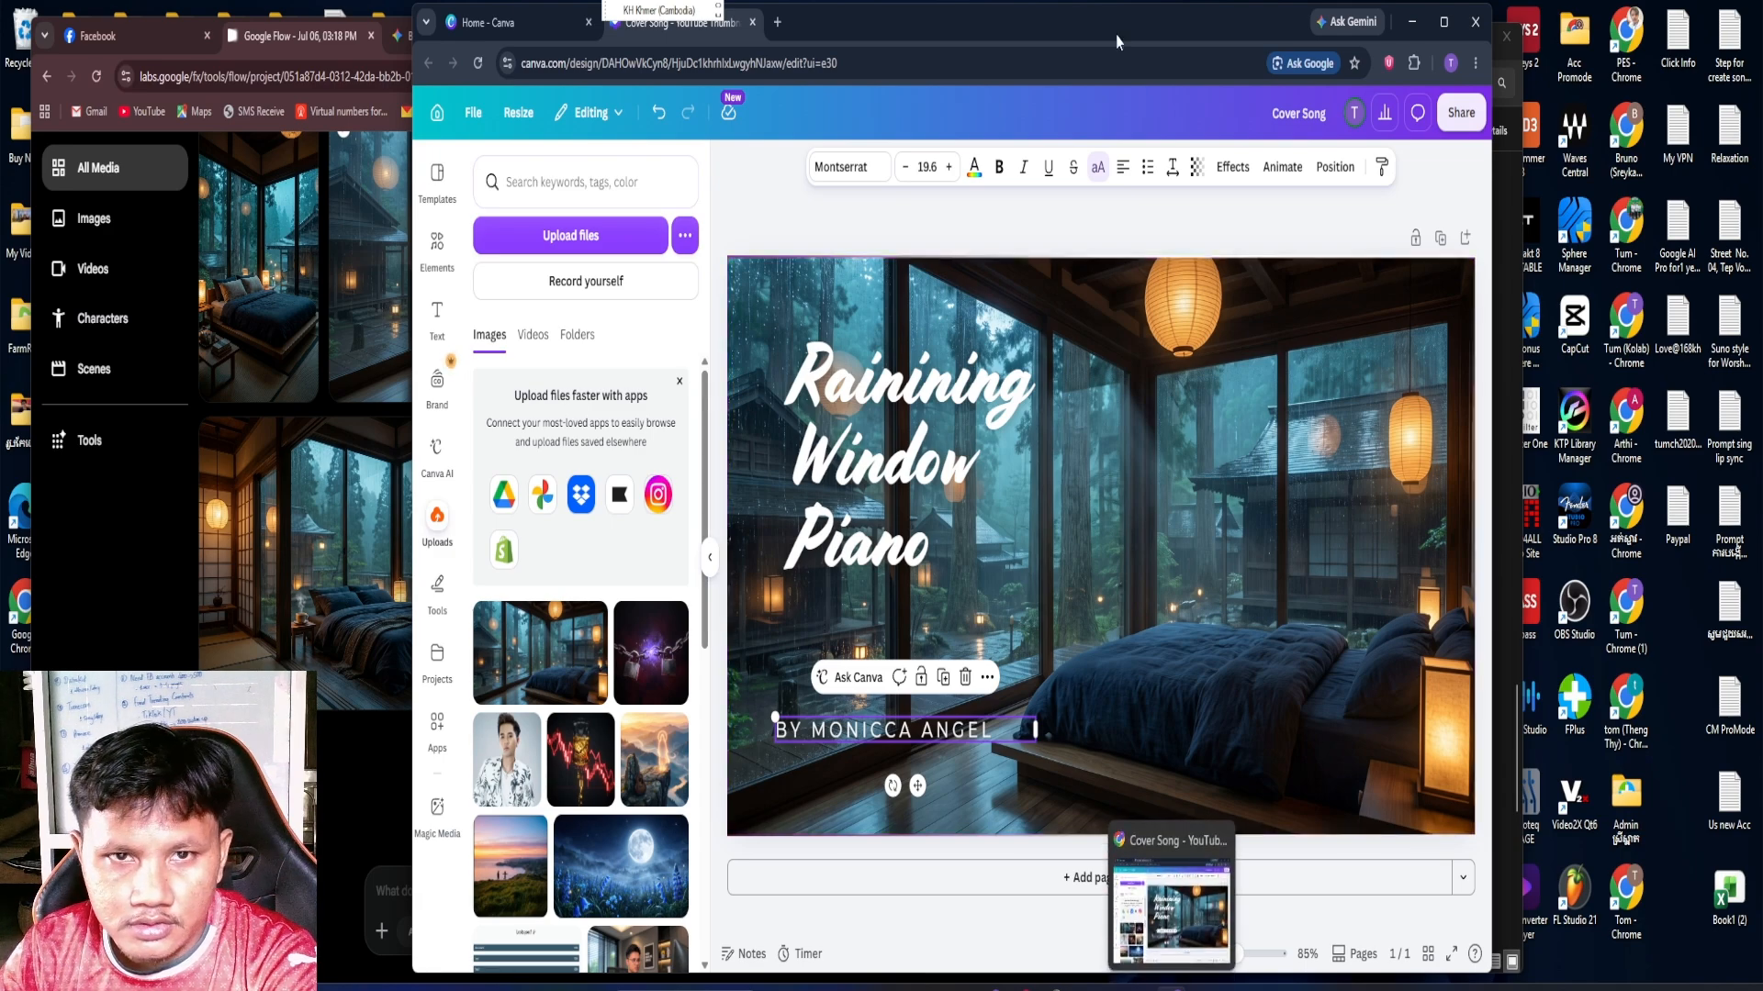
pyautogui.click(777, 22)
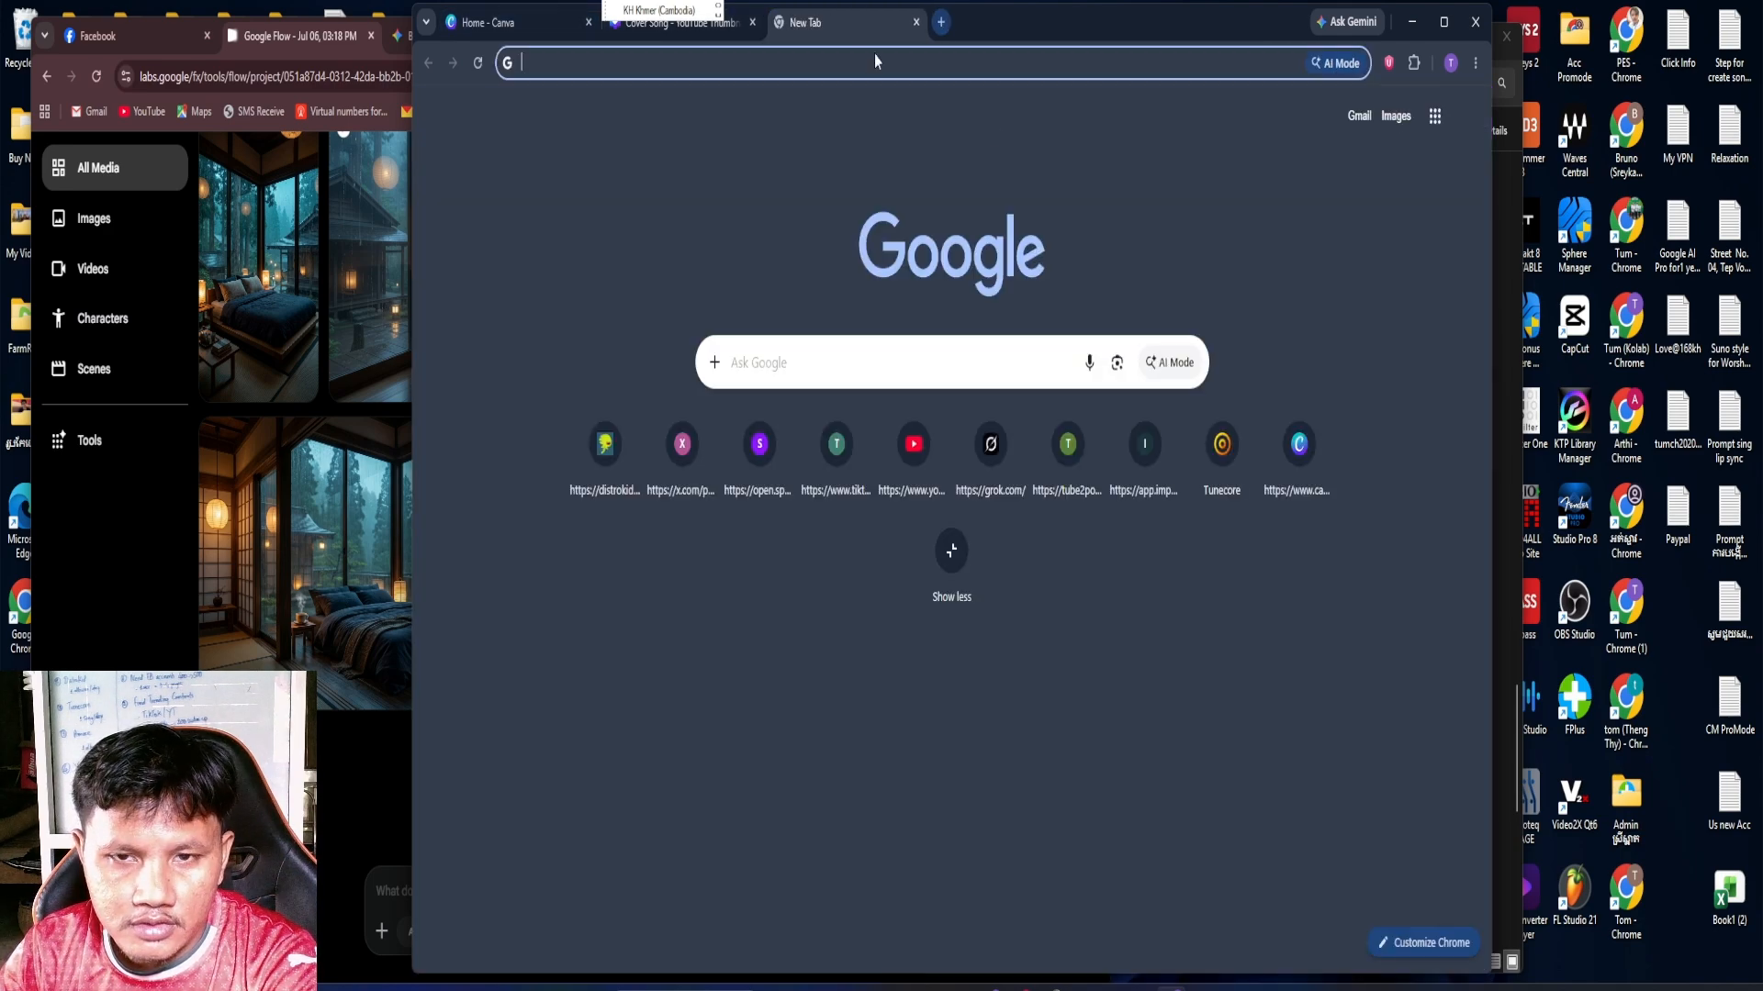
pyautogui.click(912, 450)
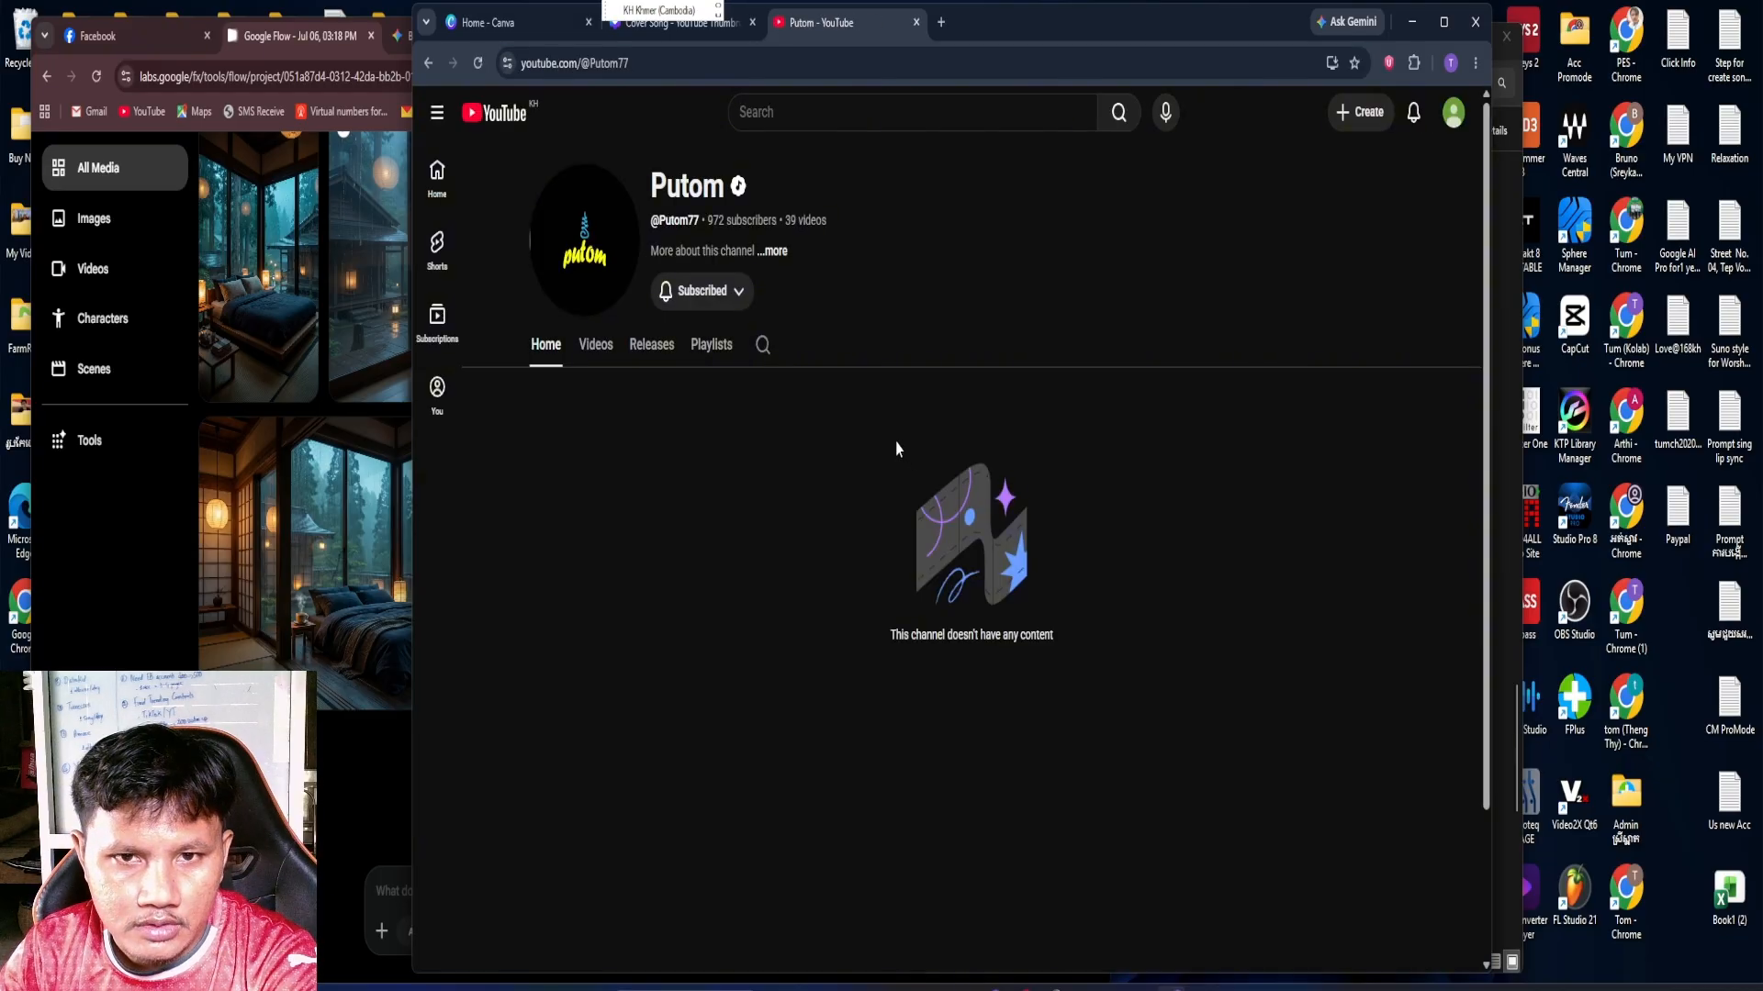
pyautogui.click(1440, 117)
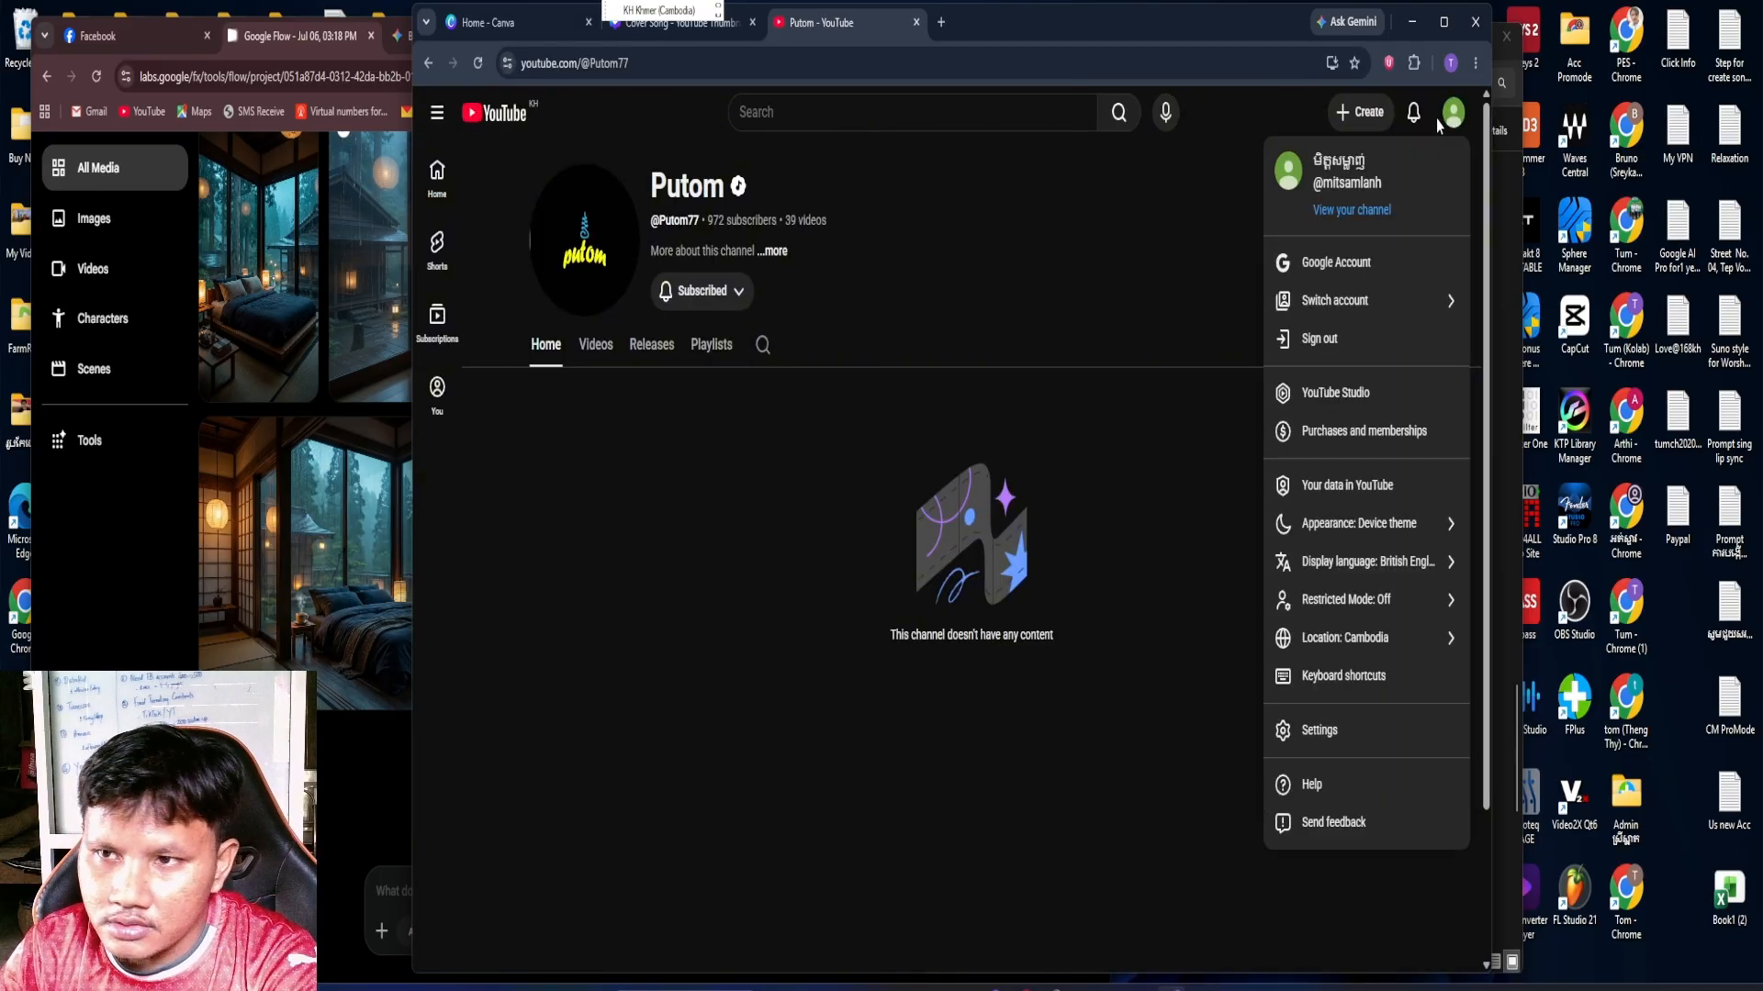
pyautogui.click(1399, 296)
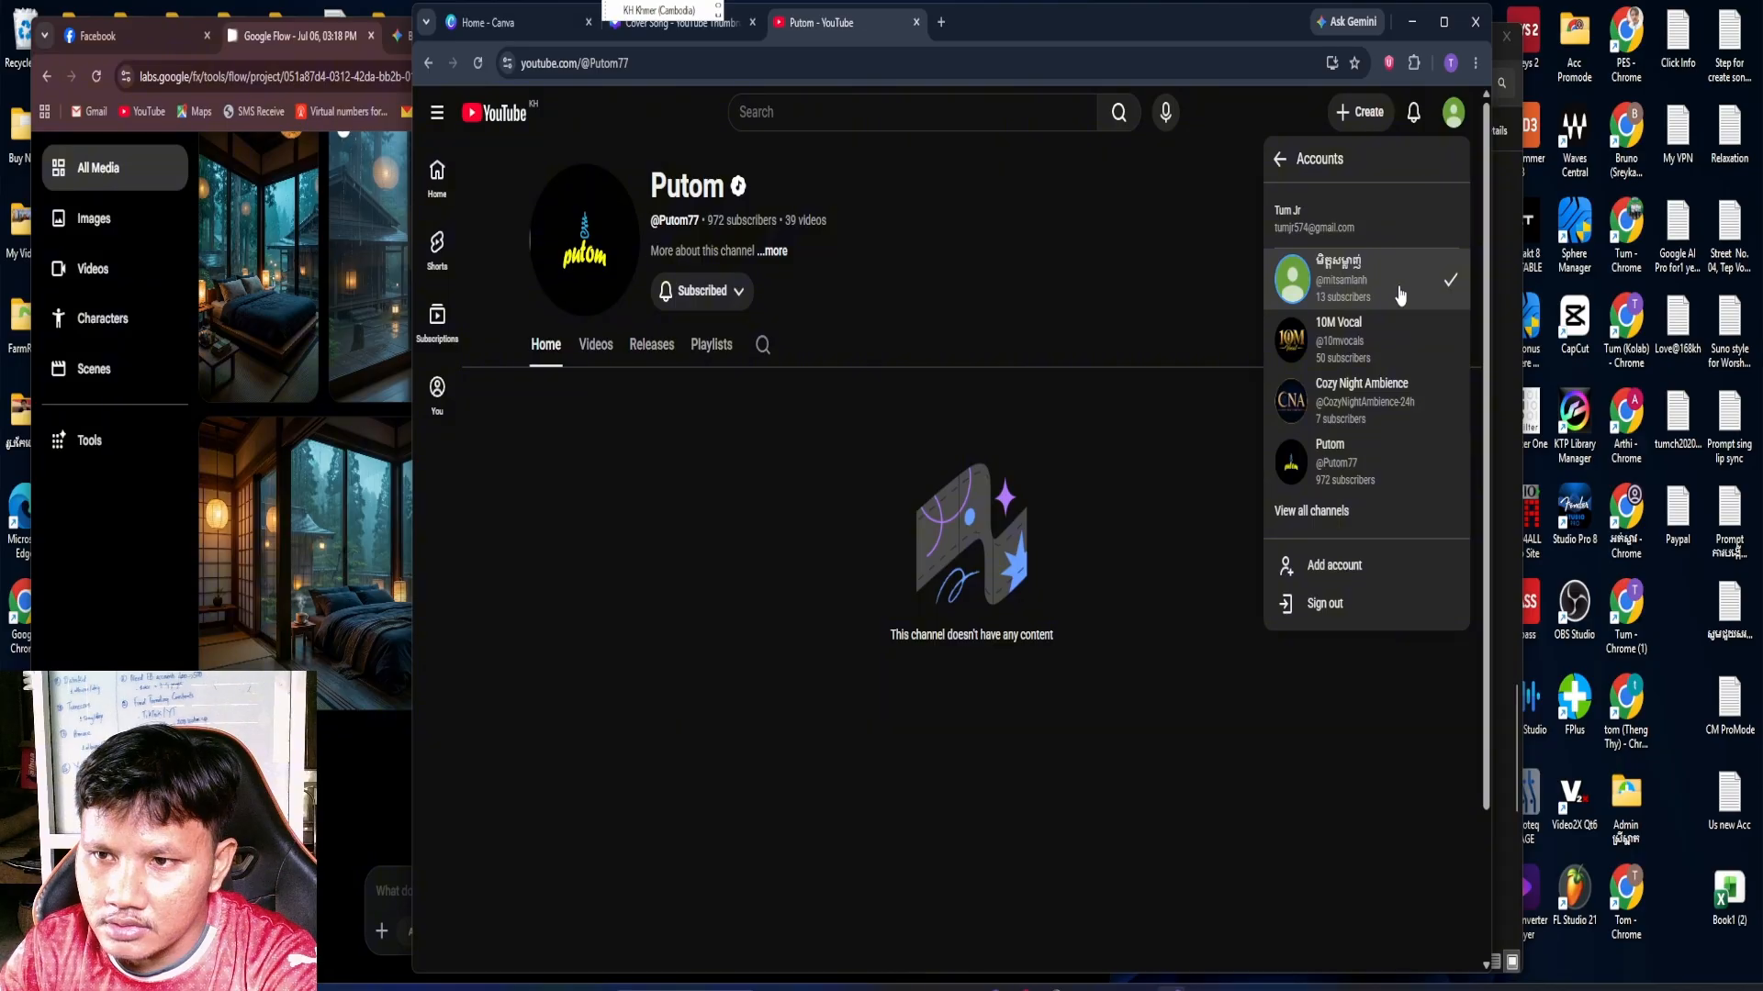
pyautogui.click(1363, 409)
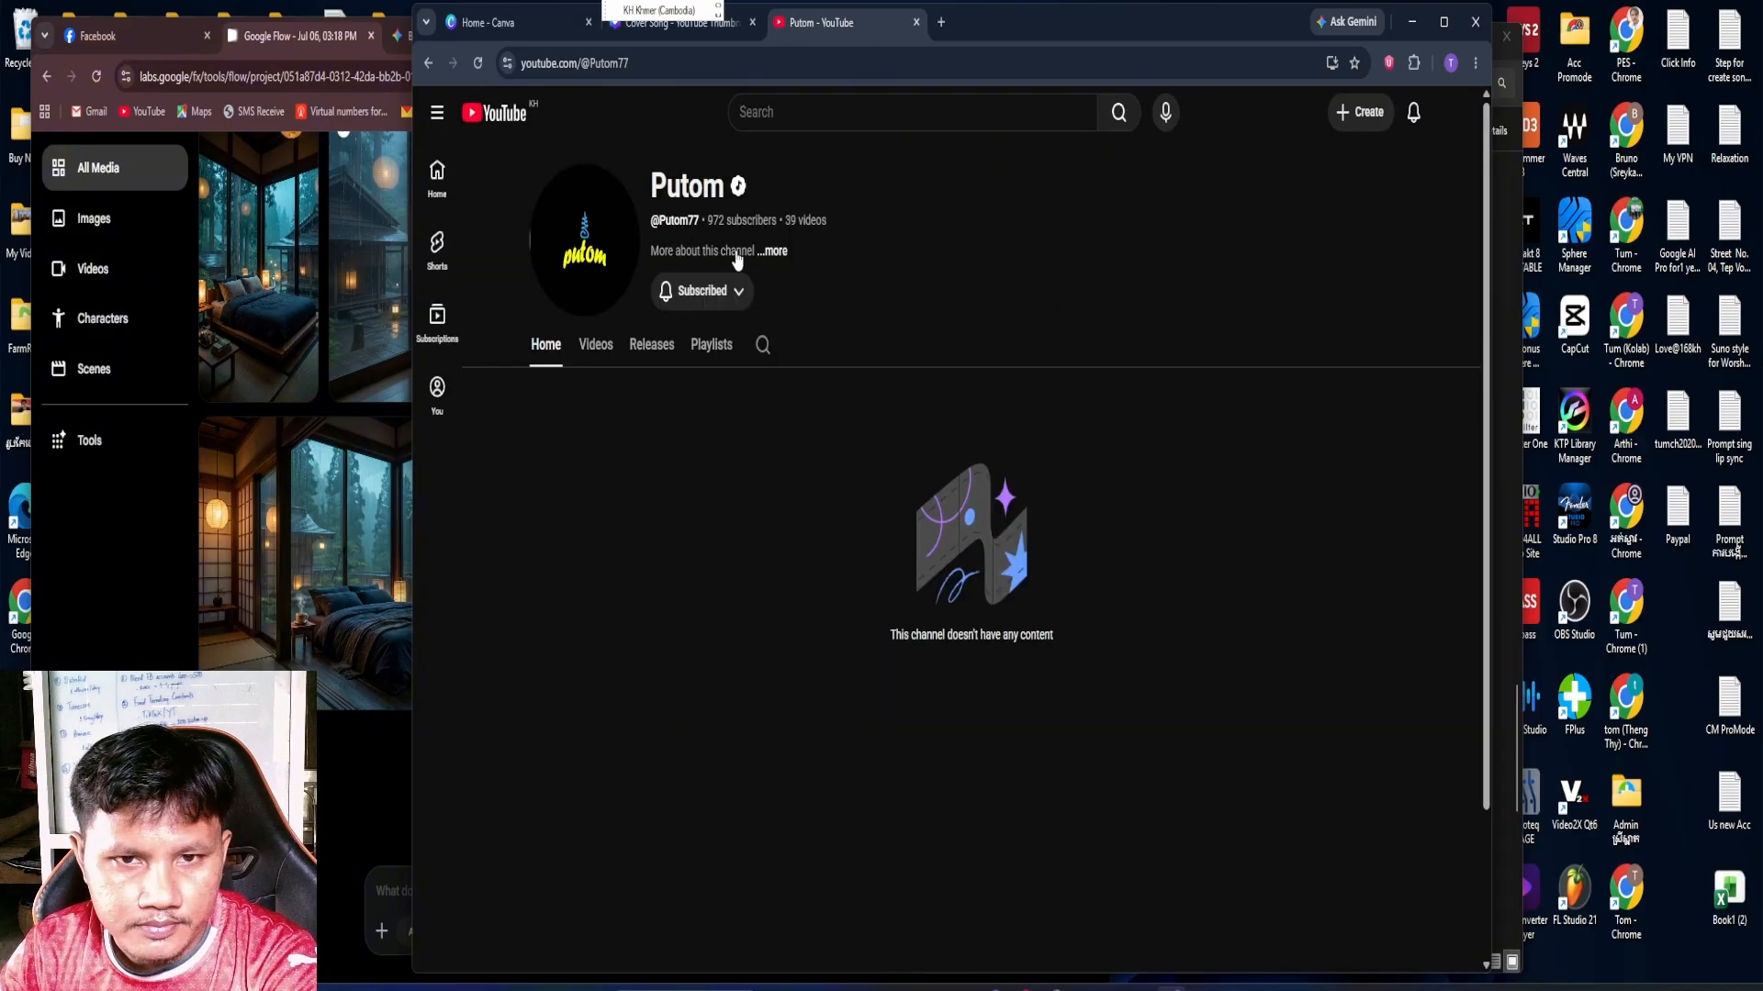
# Open the account's own Cozy Night Ambience channel page and look over its existing video thumbnails
pyautogui.click(1453, 112)
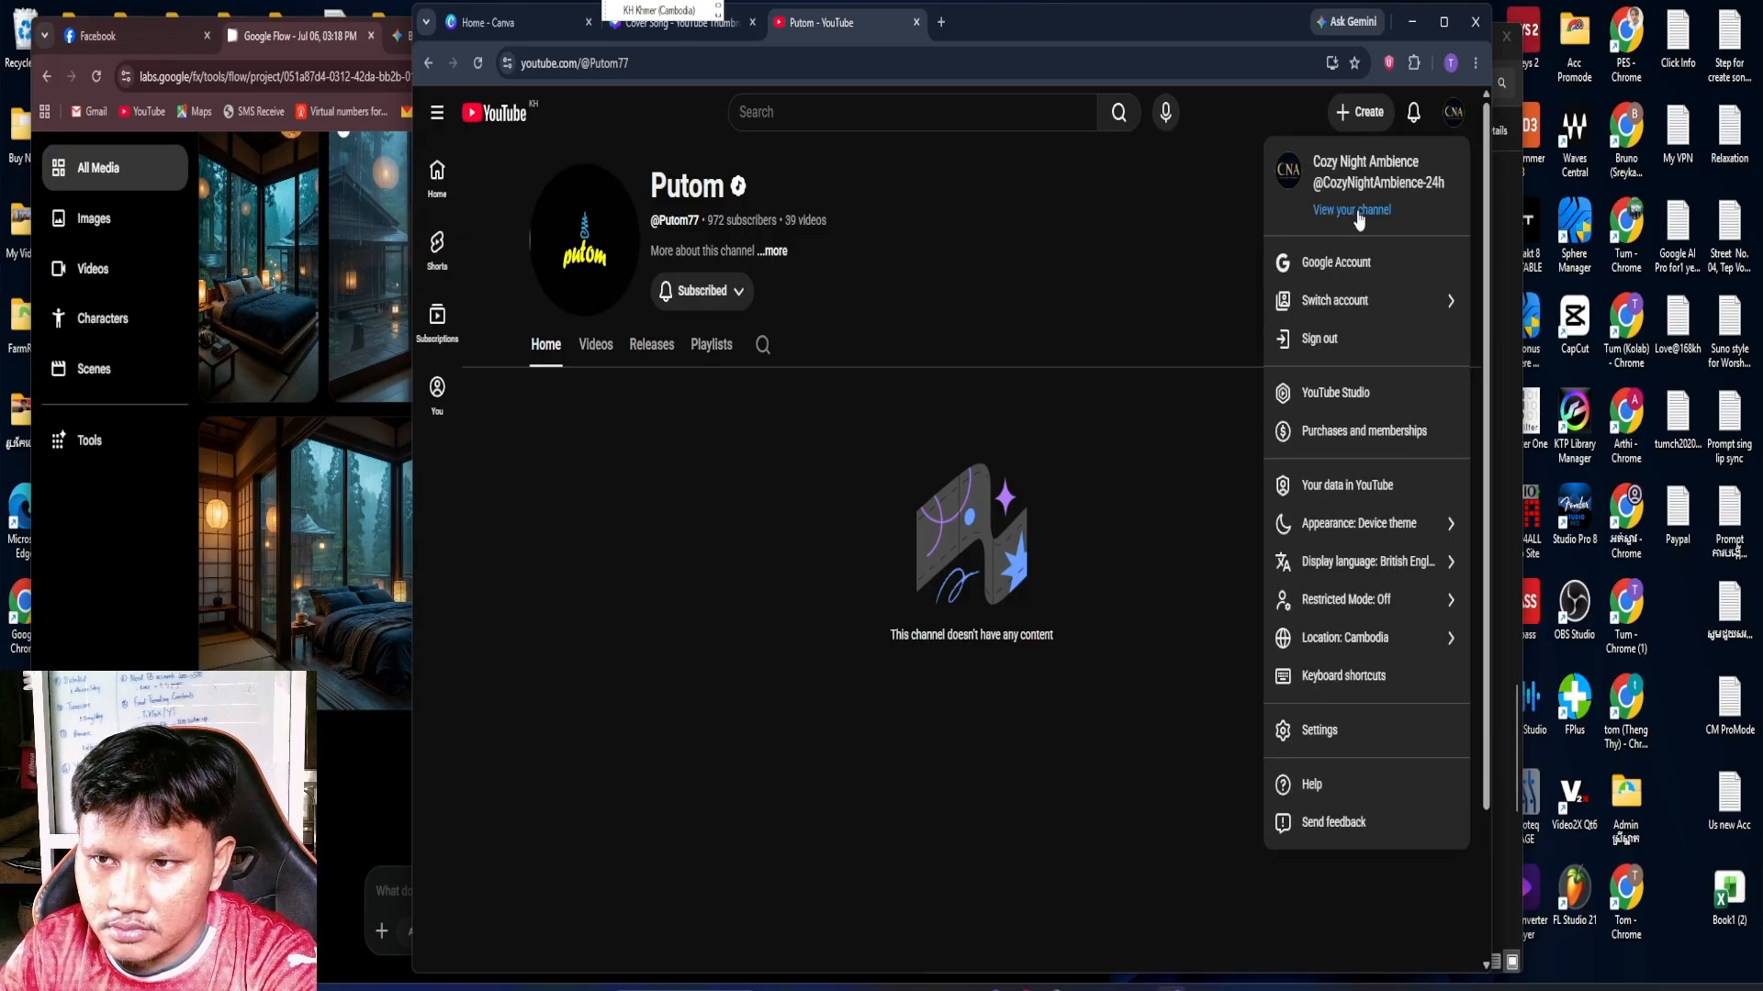
pyautogui.click(1352, 209)
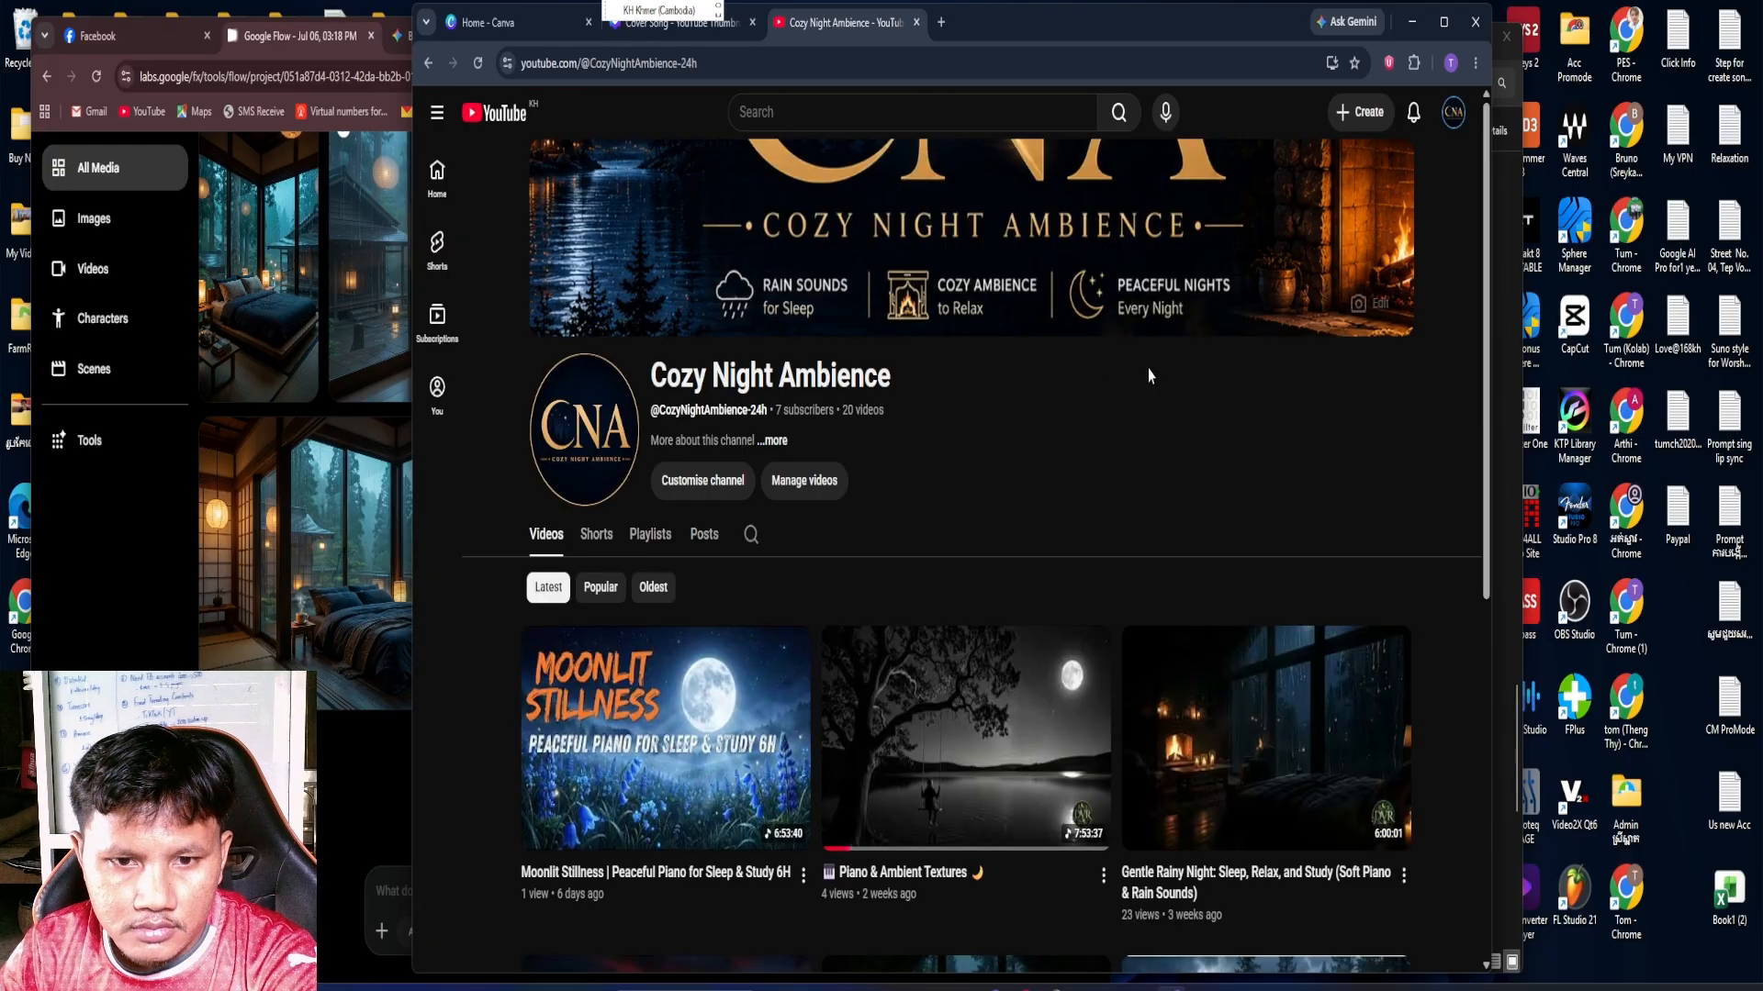
pyautogui.scroll(-4, 1175, 397)
pyautogui.scroll(-3, 1172, 400)
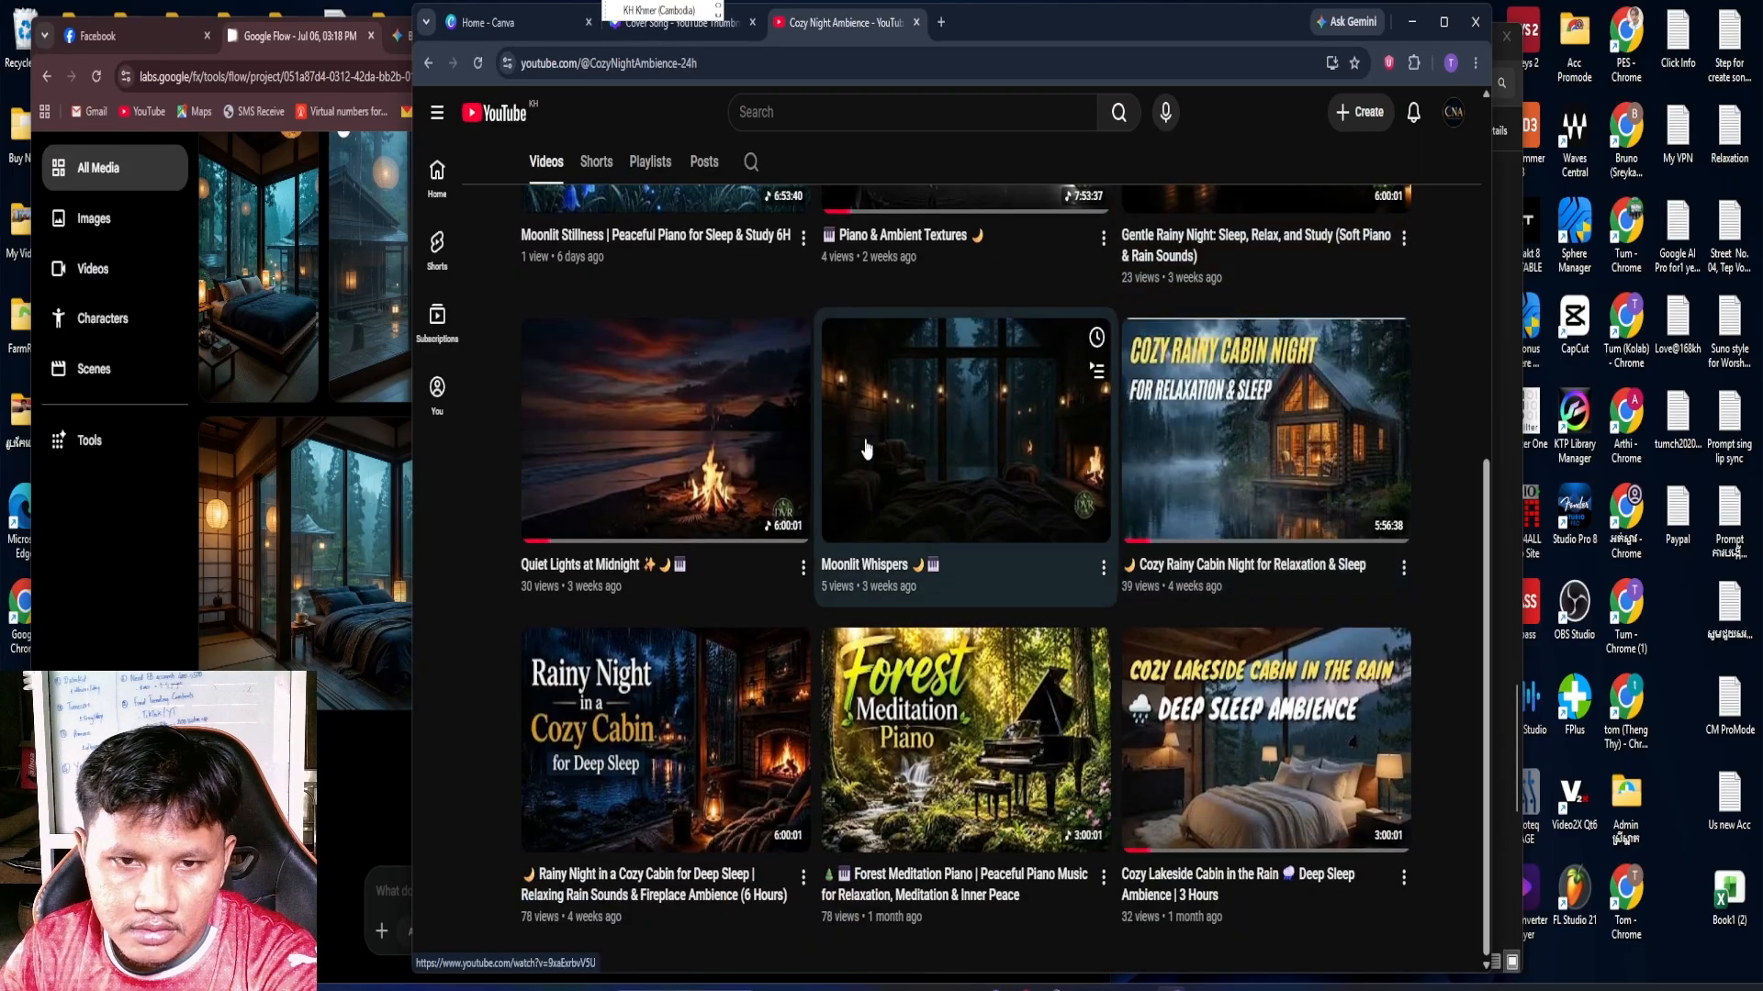
pyautogui.scroll(6, 887, 407)
# Copy the channel name "Cozy Night Ambience" from the channel page and return to the Canva thumbnail design
pyautogui.moveTo(668, 318); pyautogui.dragTo(898, 323)
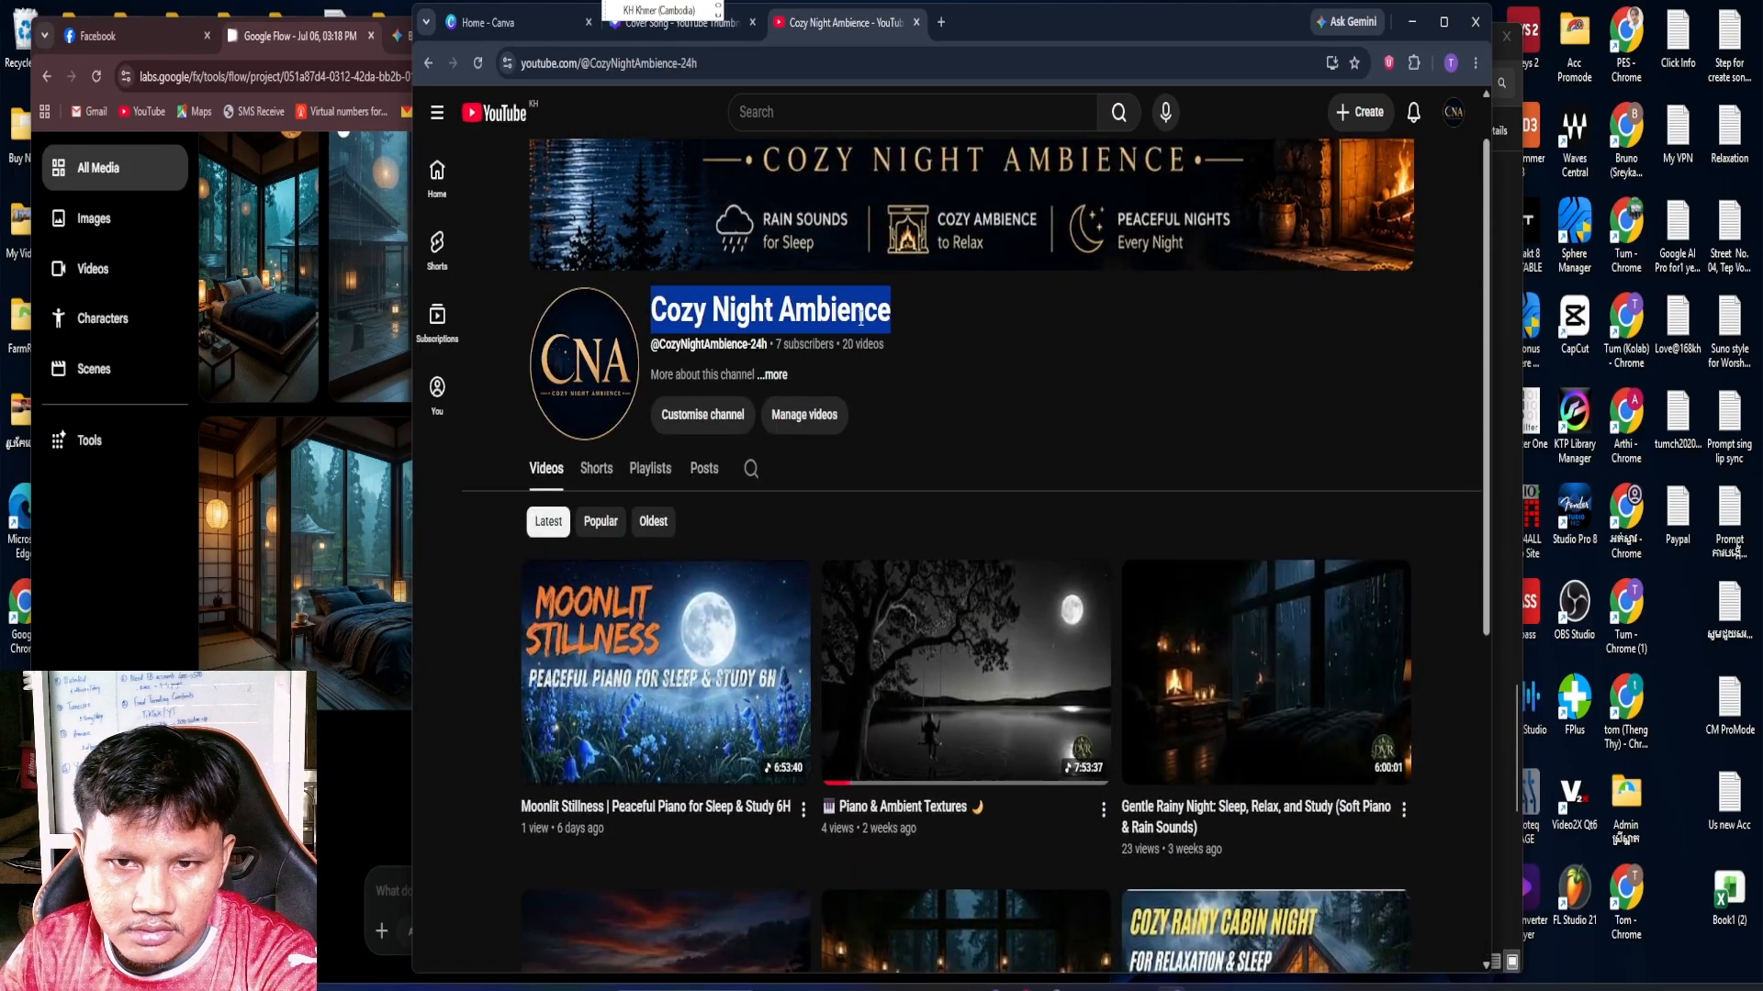
pyautogui.rightClick(863, 317)
pyautogui.click(925, 344)
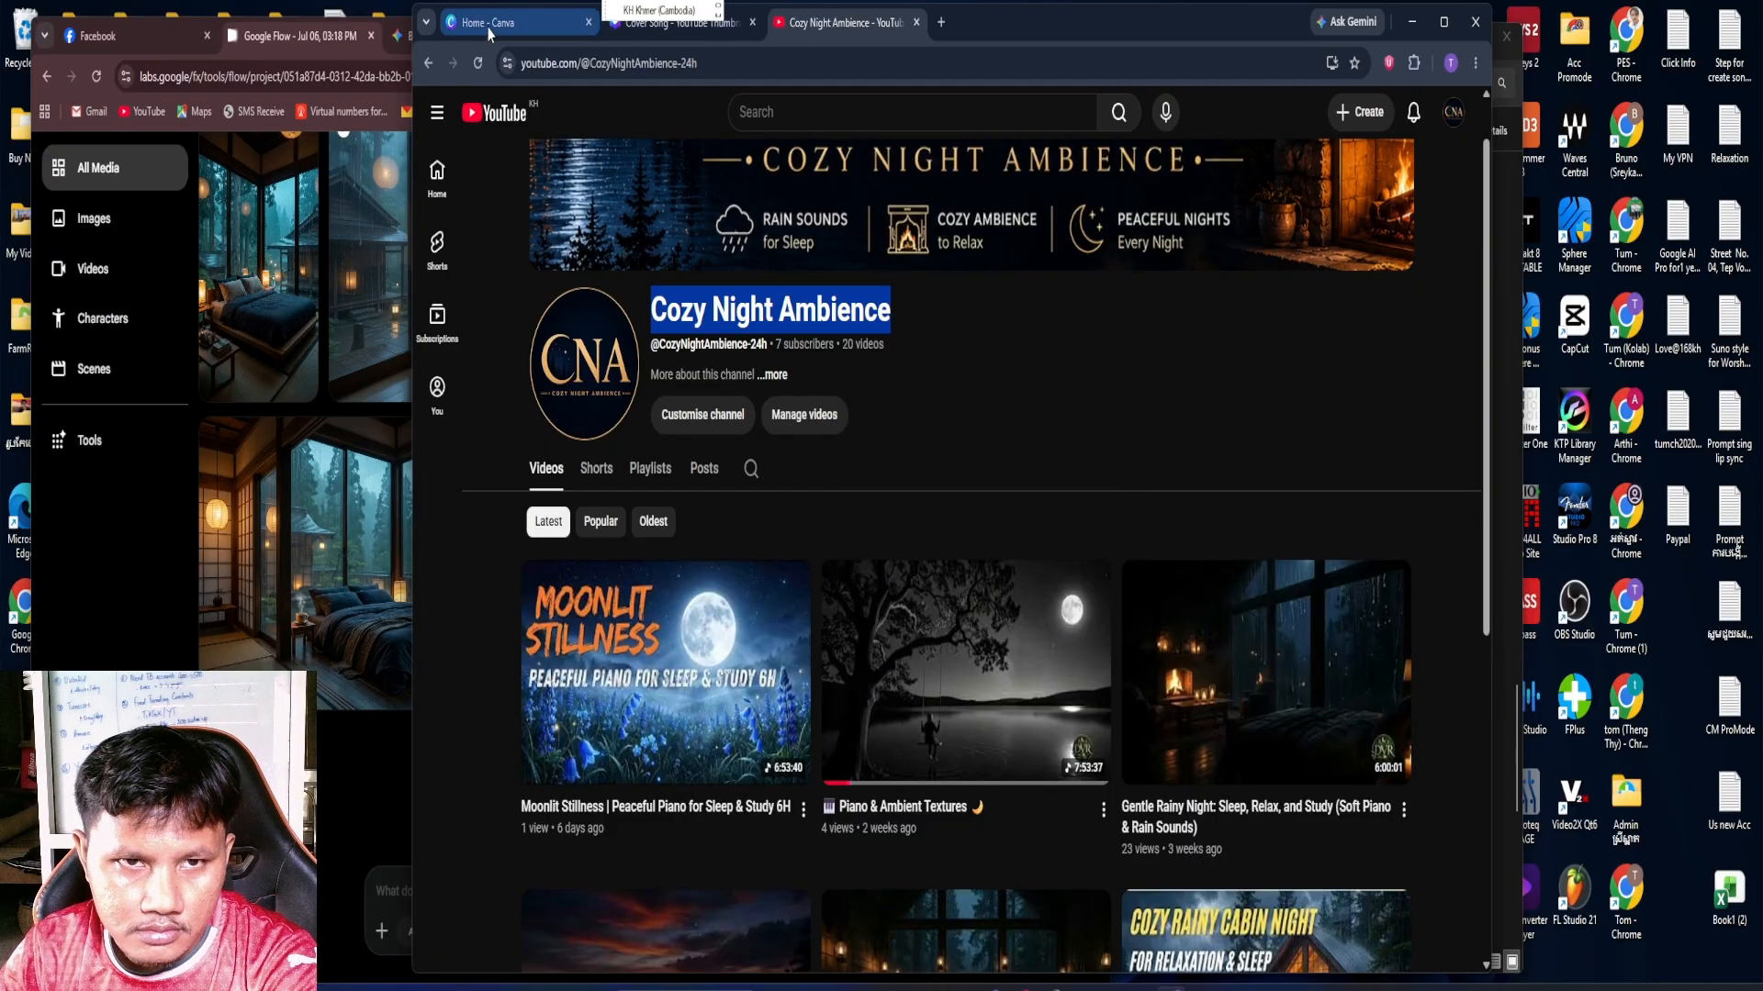
pyautogui.click(542, 22)
pyautogui.click(677, 30)
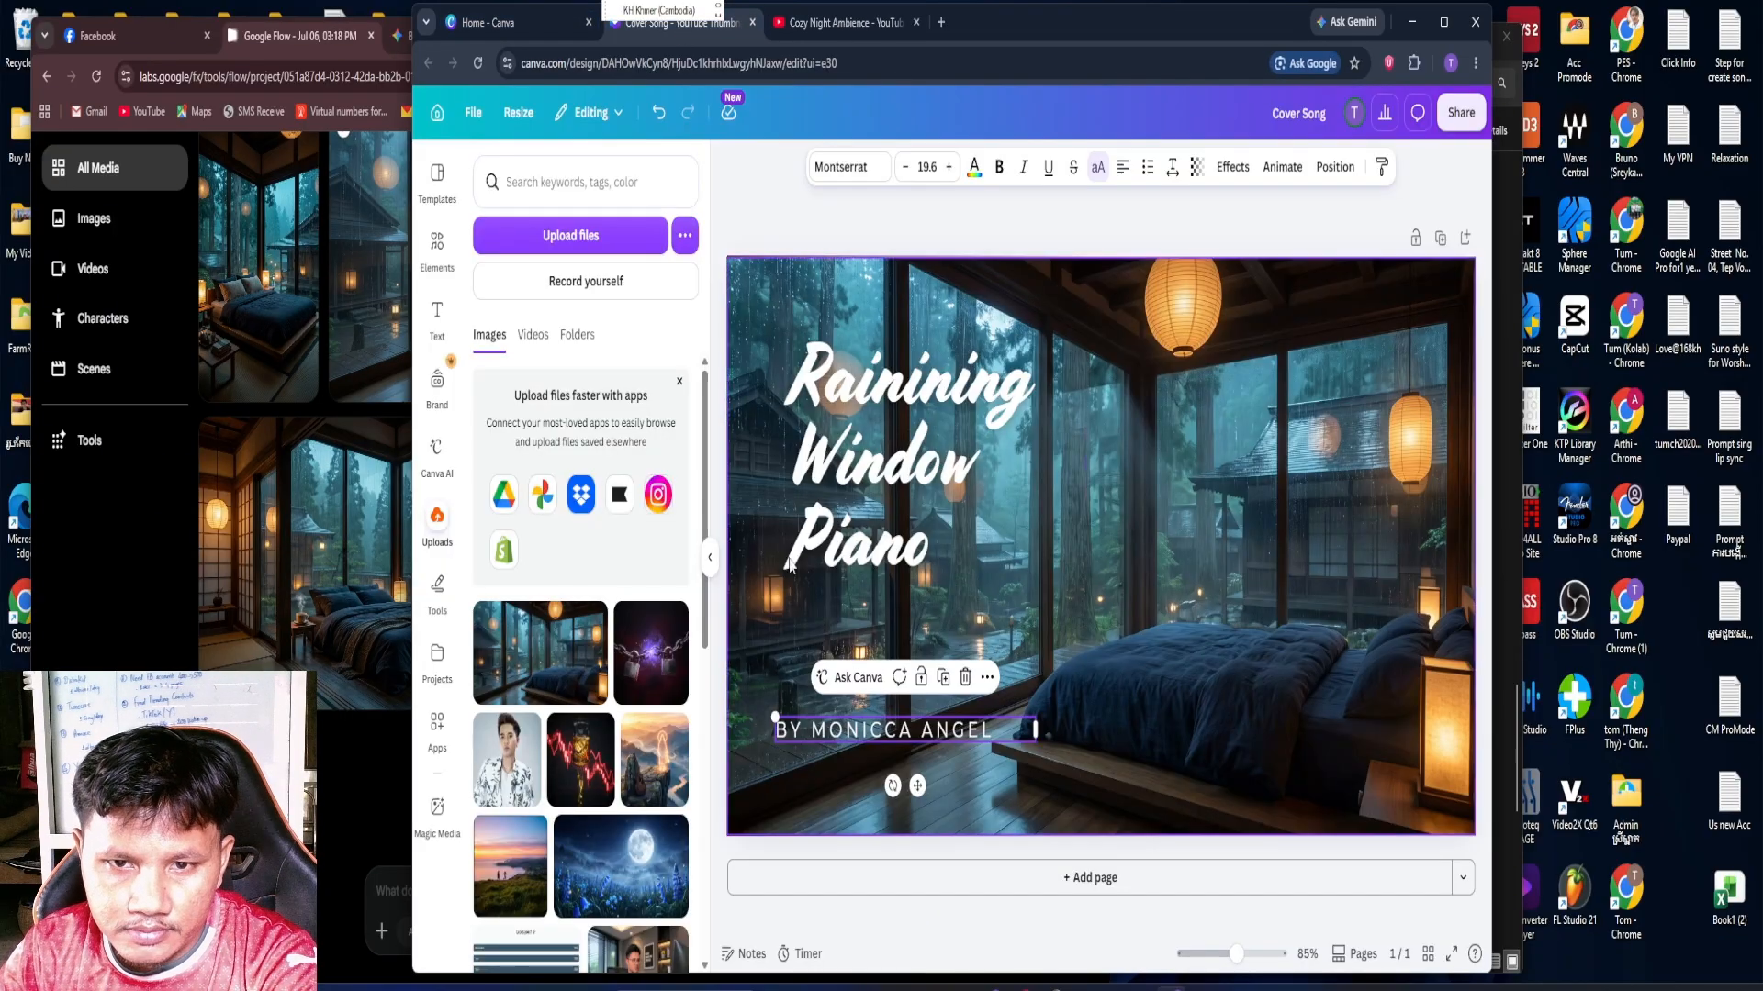
# Replace the artist credit line near the image's lower edge with the copied channel name "Cozy Night Ambience"
pyautogui.tripleClick(875, 735)
pyautogui.rightClick(875, 734)
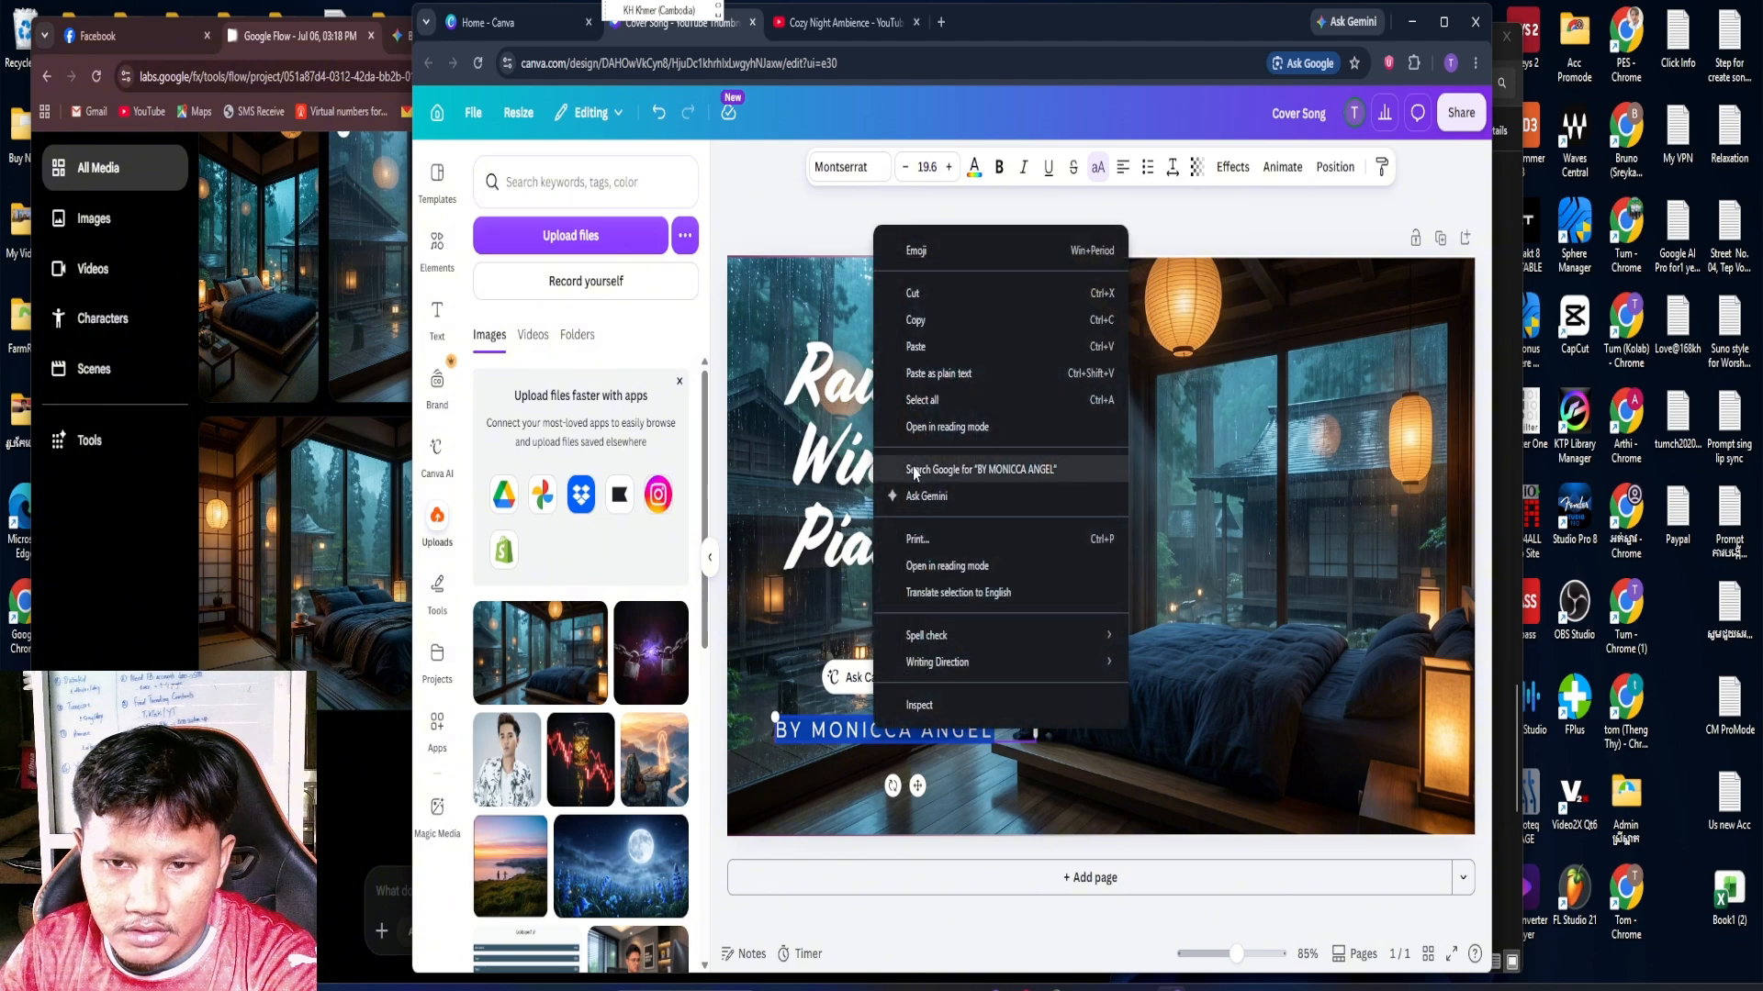
pyautogui.click(925, 357)
pyautogui.click(1166, 742)
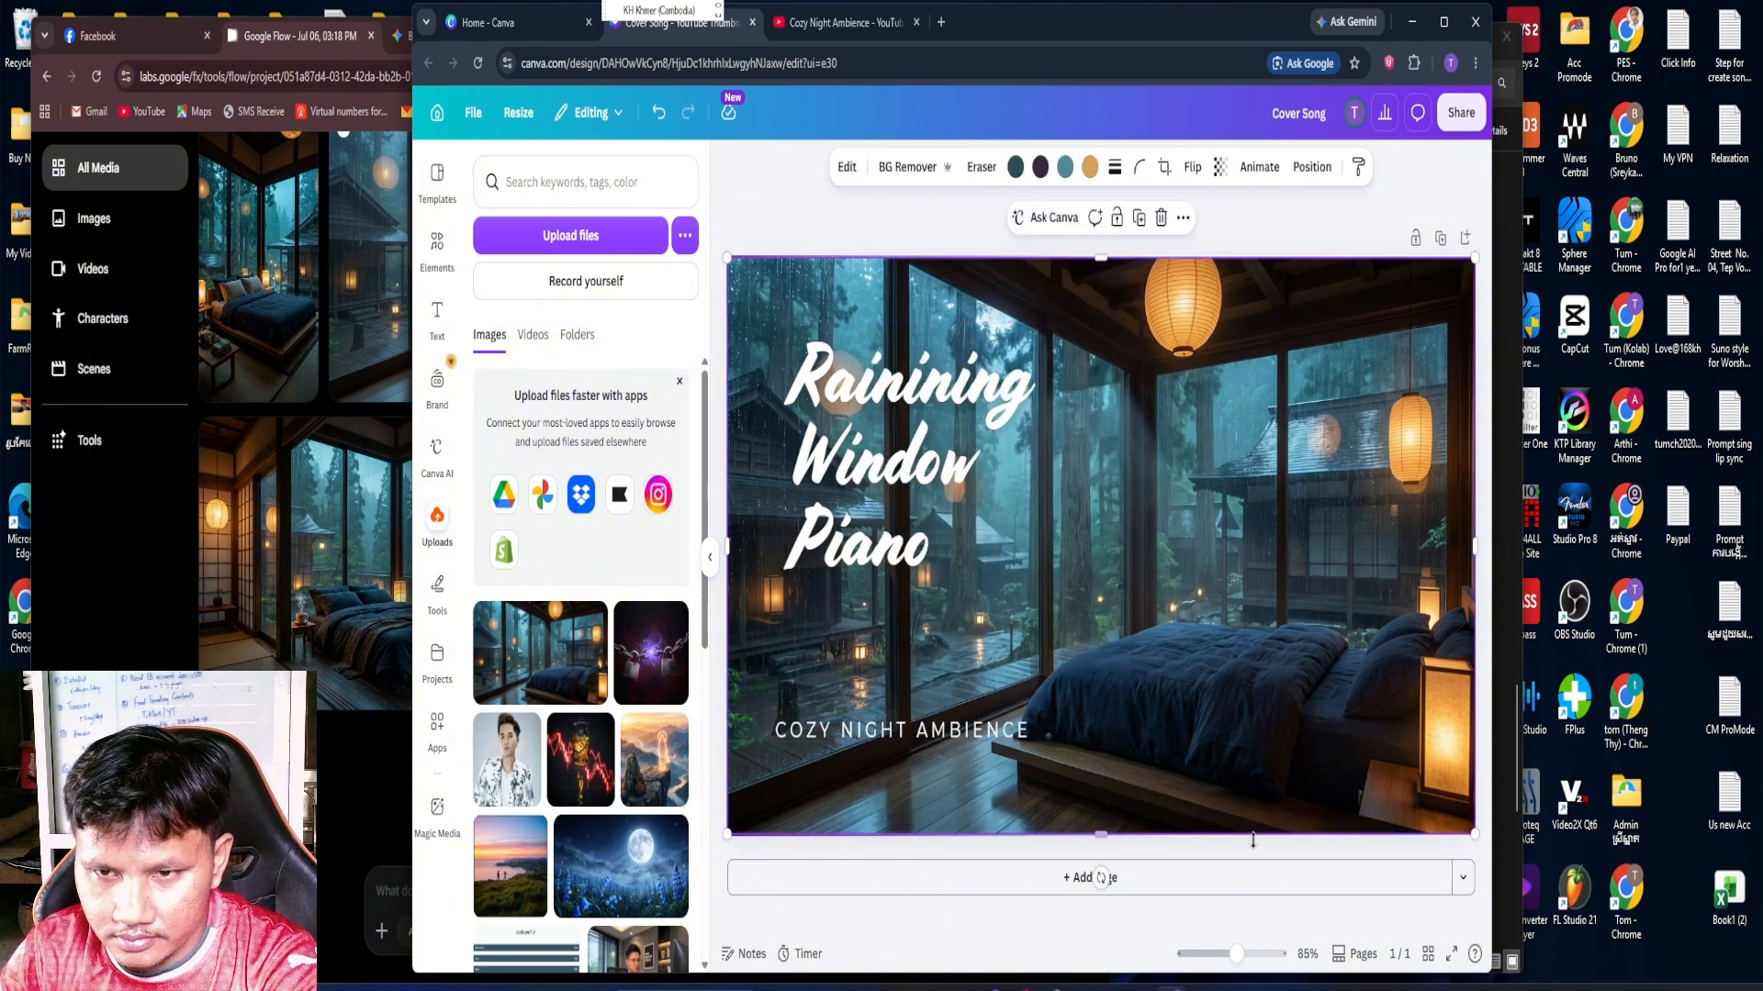
# Enlarge the "Rainining Window Piano" title to font size 108 and move it slightly up
pyautogui.click(914, 428)
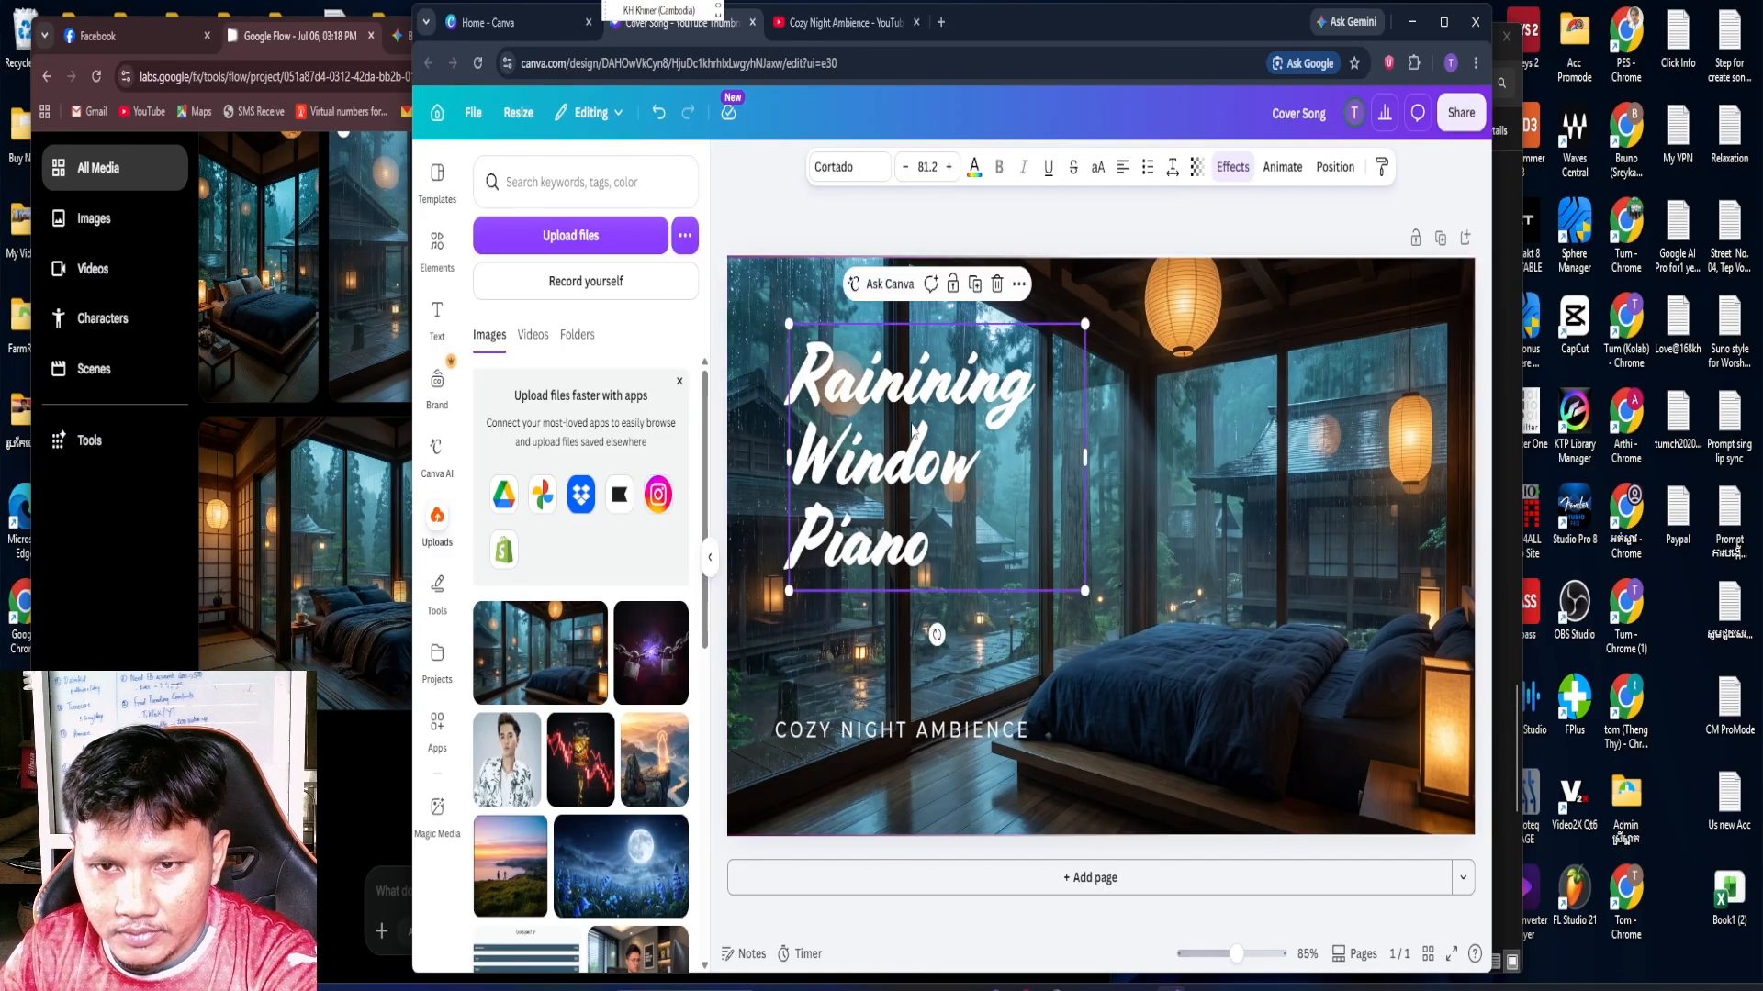
pyautogui.moveTo(1087, 593); pyautogui.dragTo(1168, 724)
pyautogui.click(1265, 617)
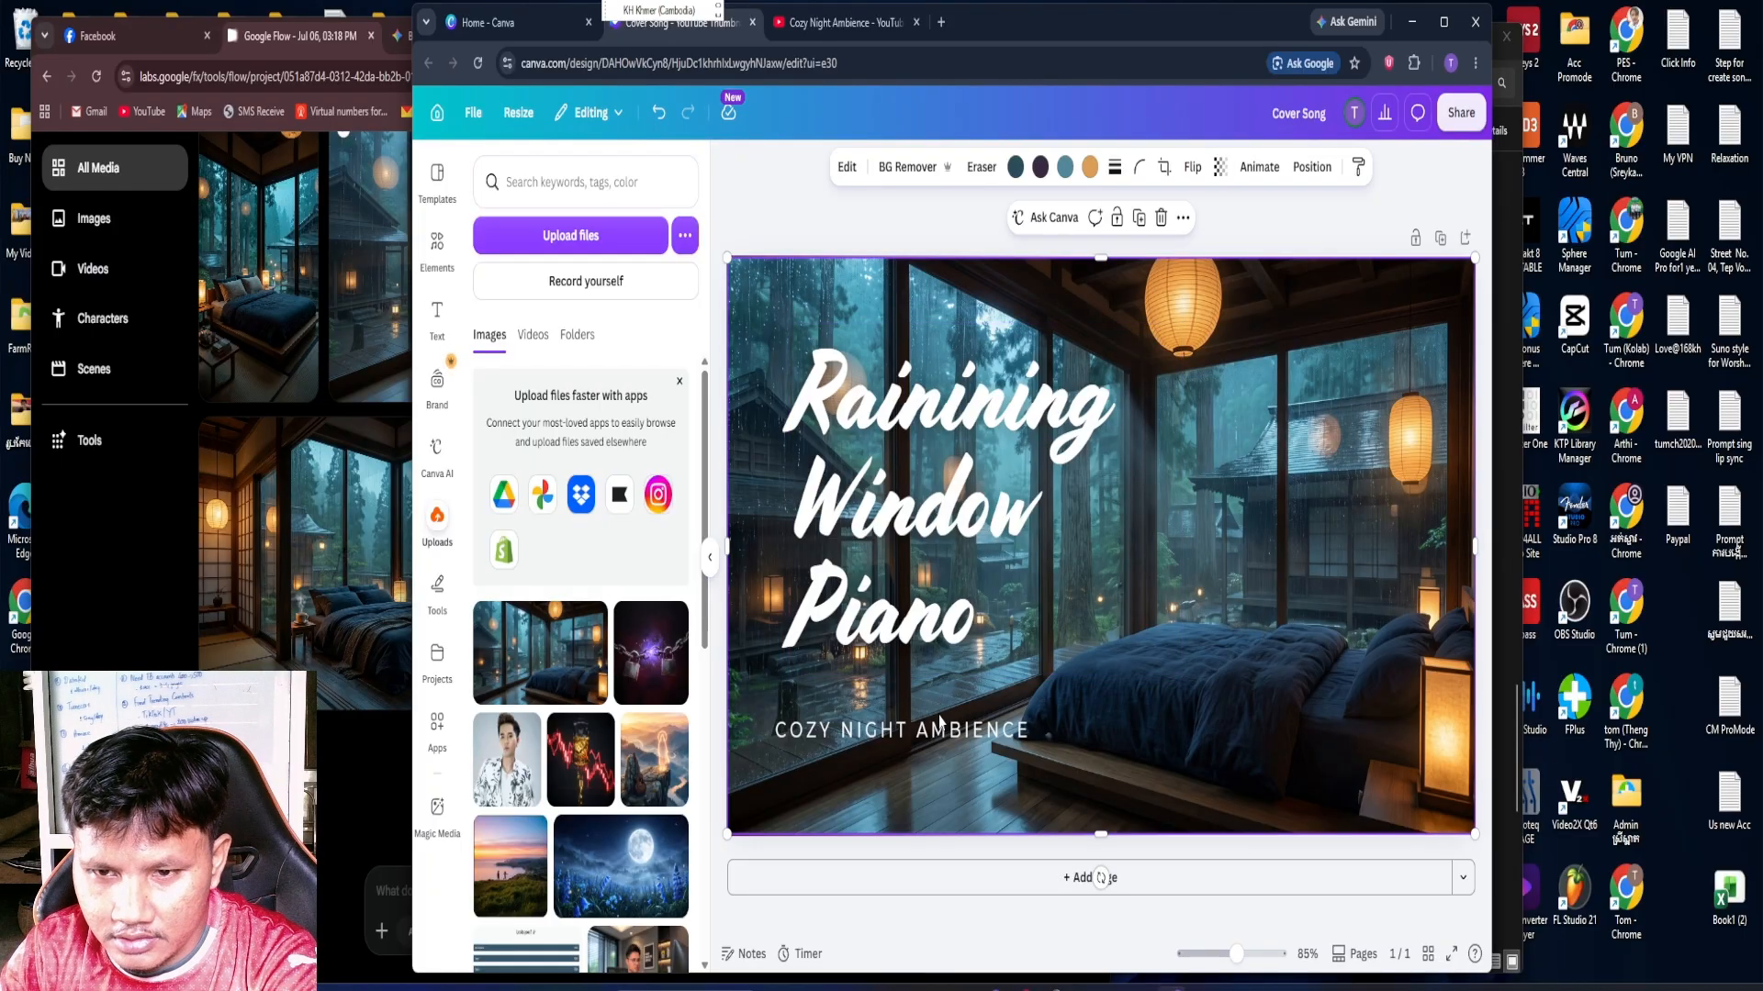
pyautogui.moveTo(965, 415); pyautogui.dragTo(967, 406)
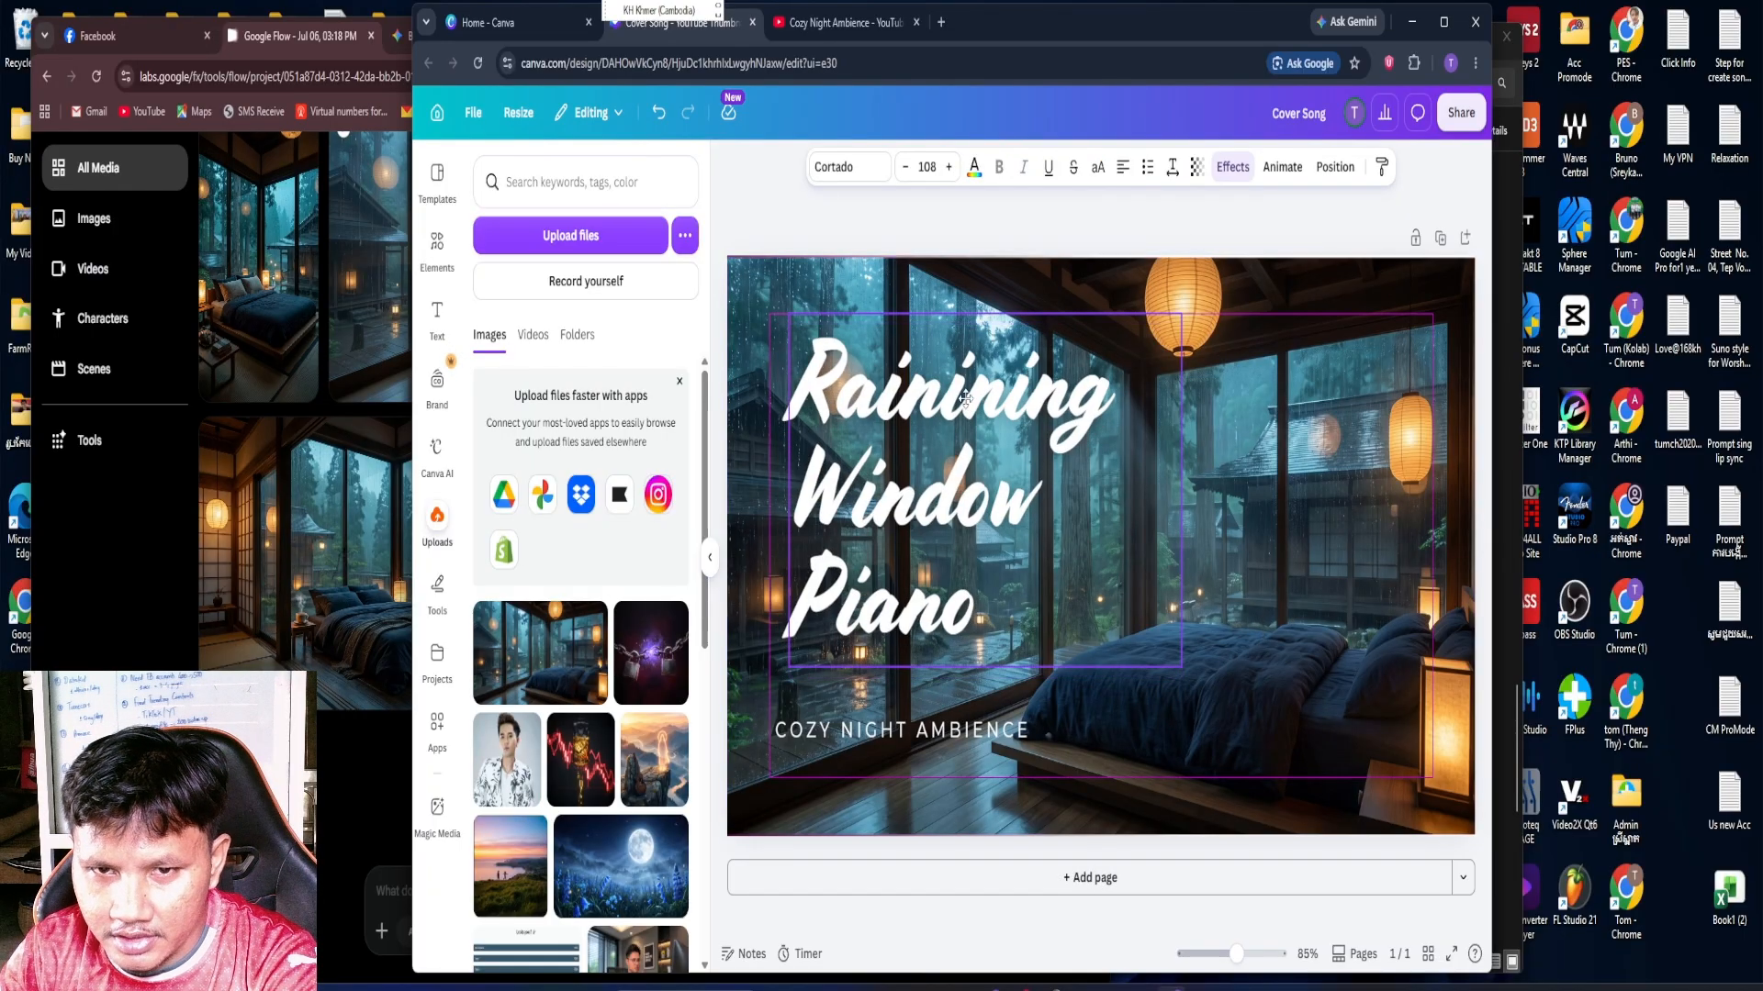
pyautogui.click(1301, 521)
# Change the title's text effect to Echo with an offset of 36
pyautogui.click(1001, 411)
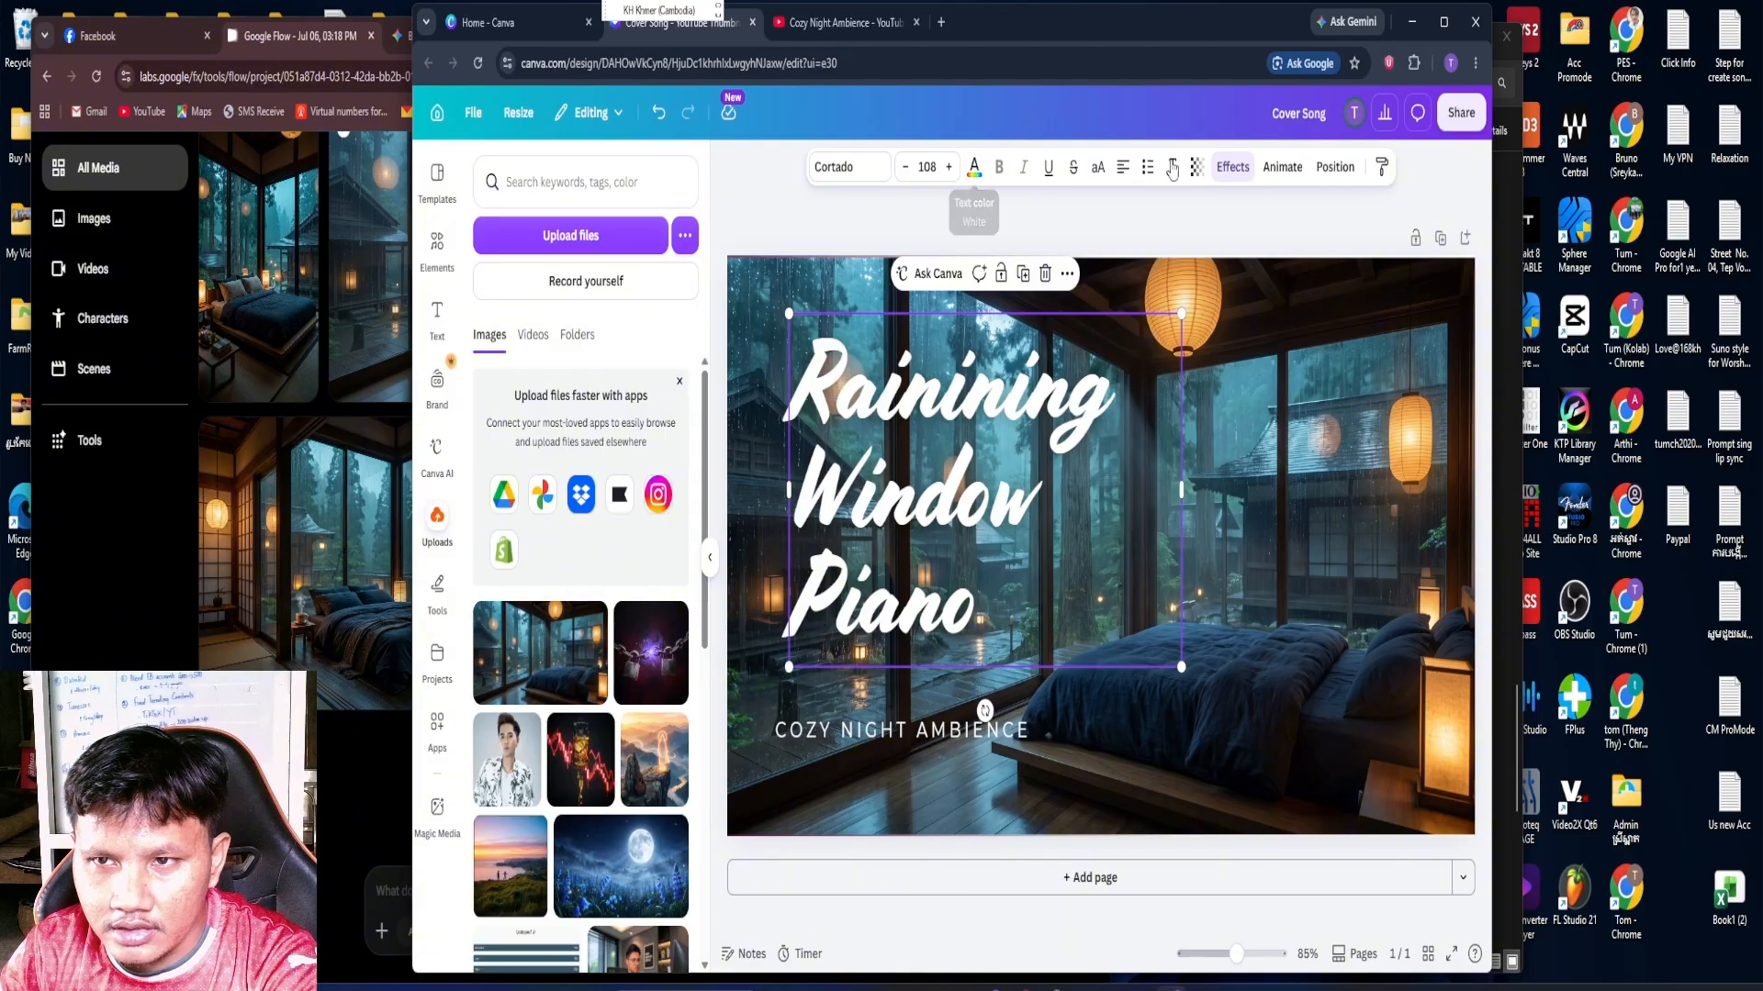
pyautogui.click(1232, 167)
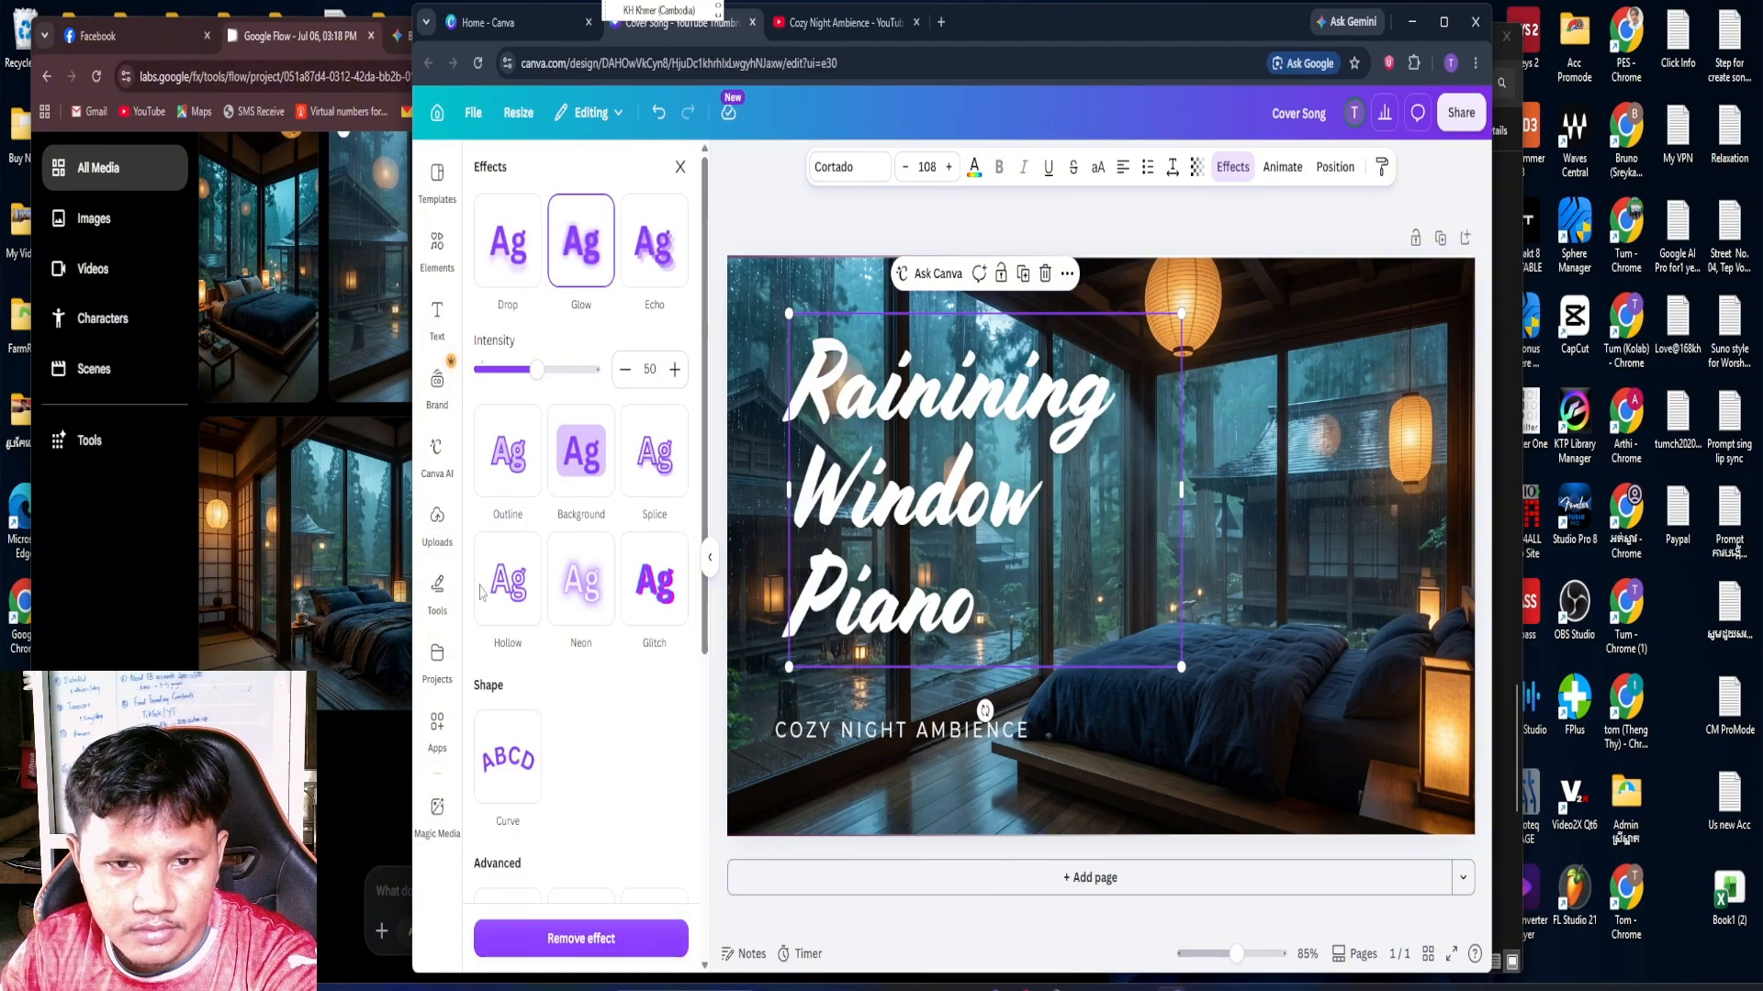
pyautogui.click(584, 264)
pyautogui.click(642, 258)
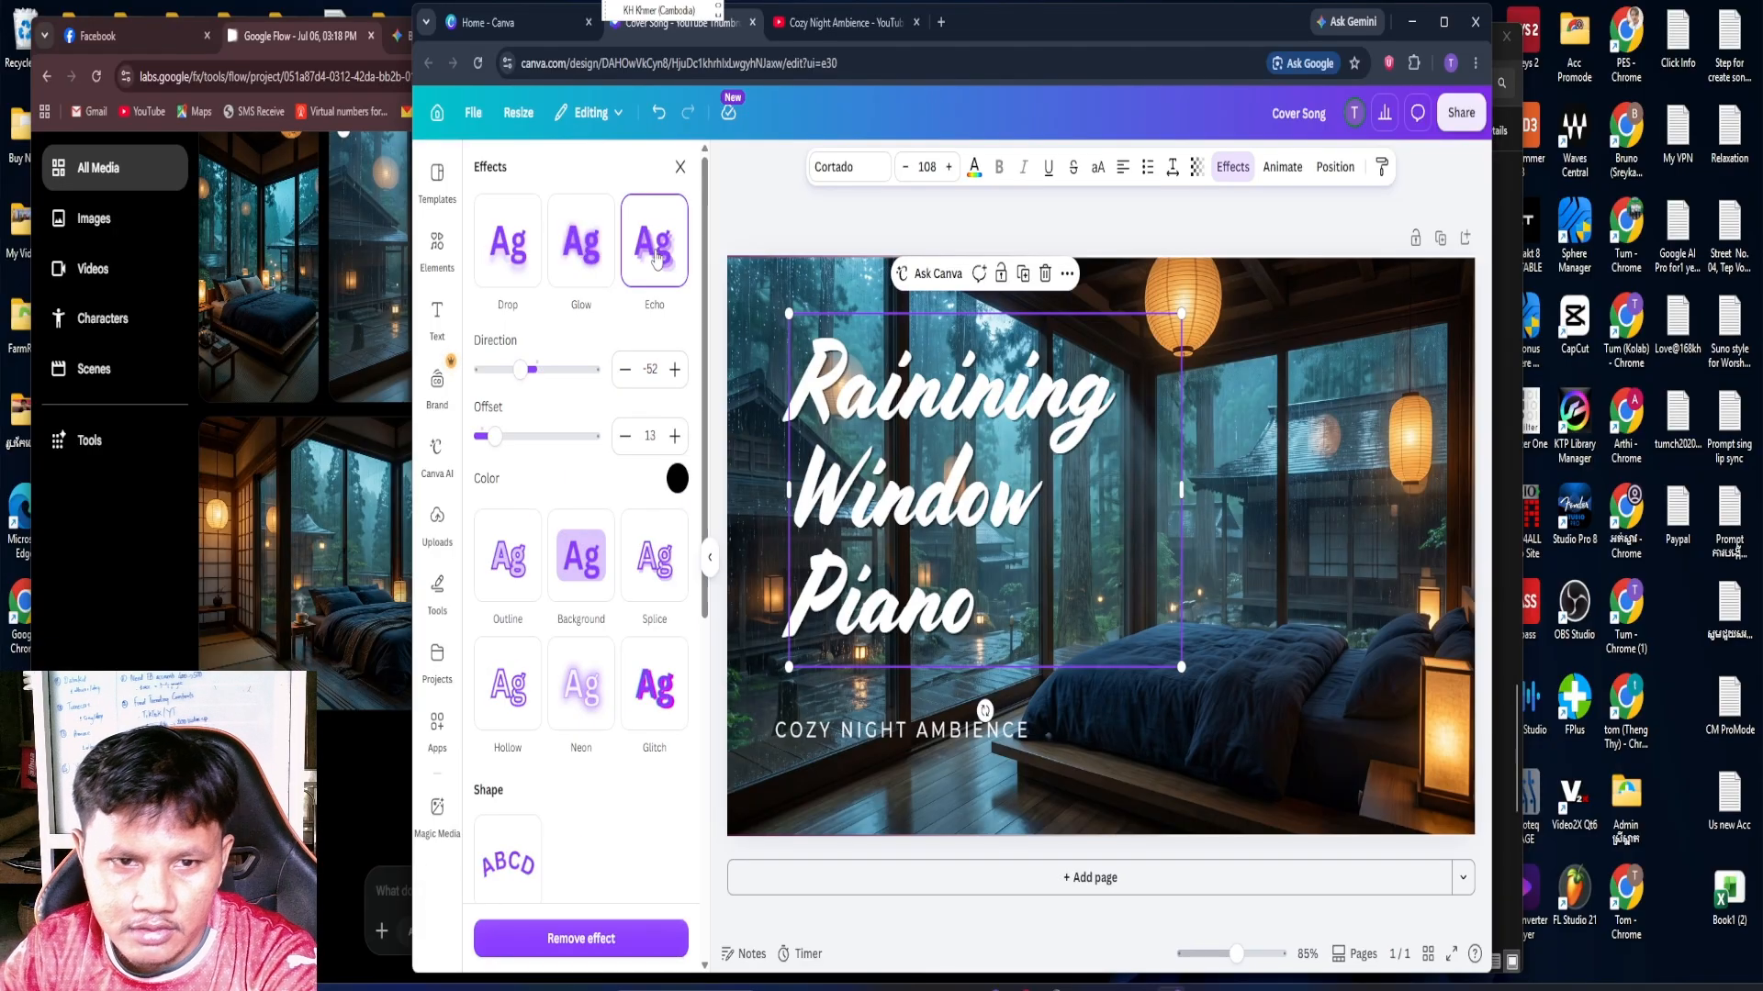
pyautogui.moveTo(494, 437); pyautogui.dragTo(522, 438)
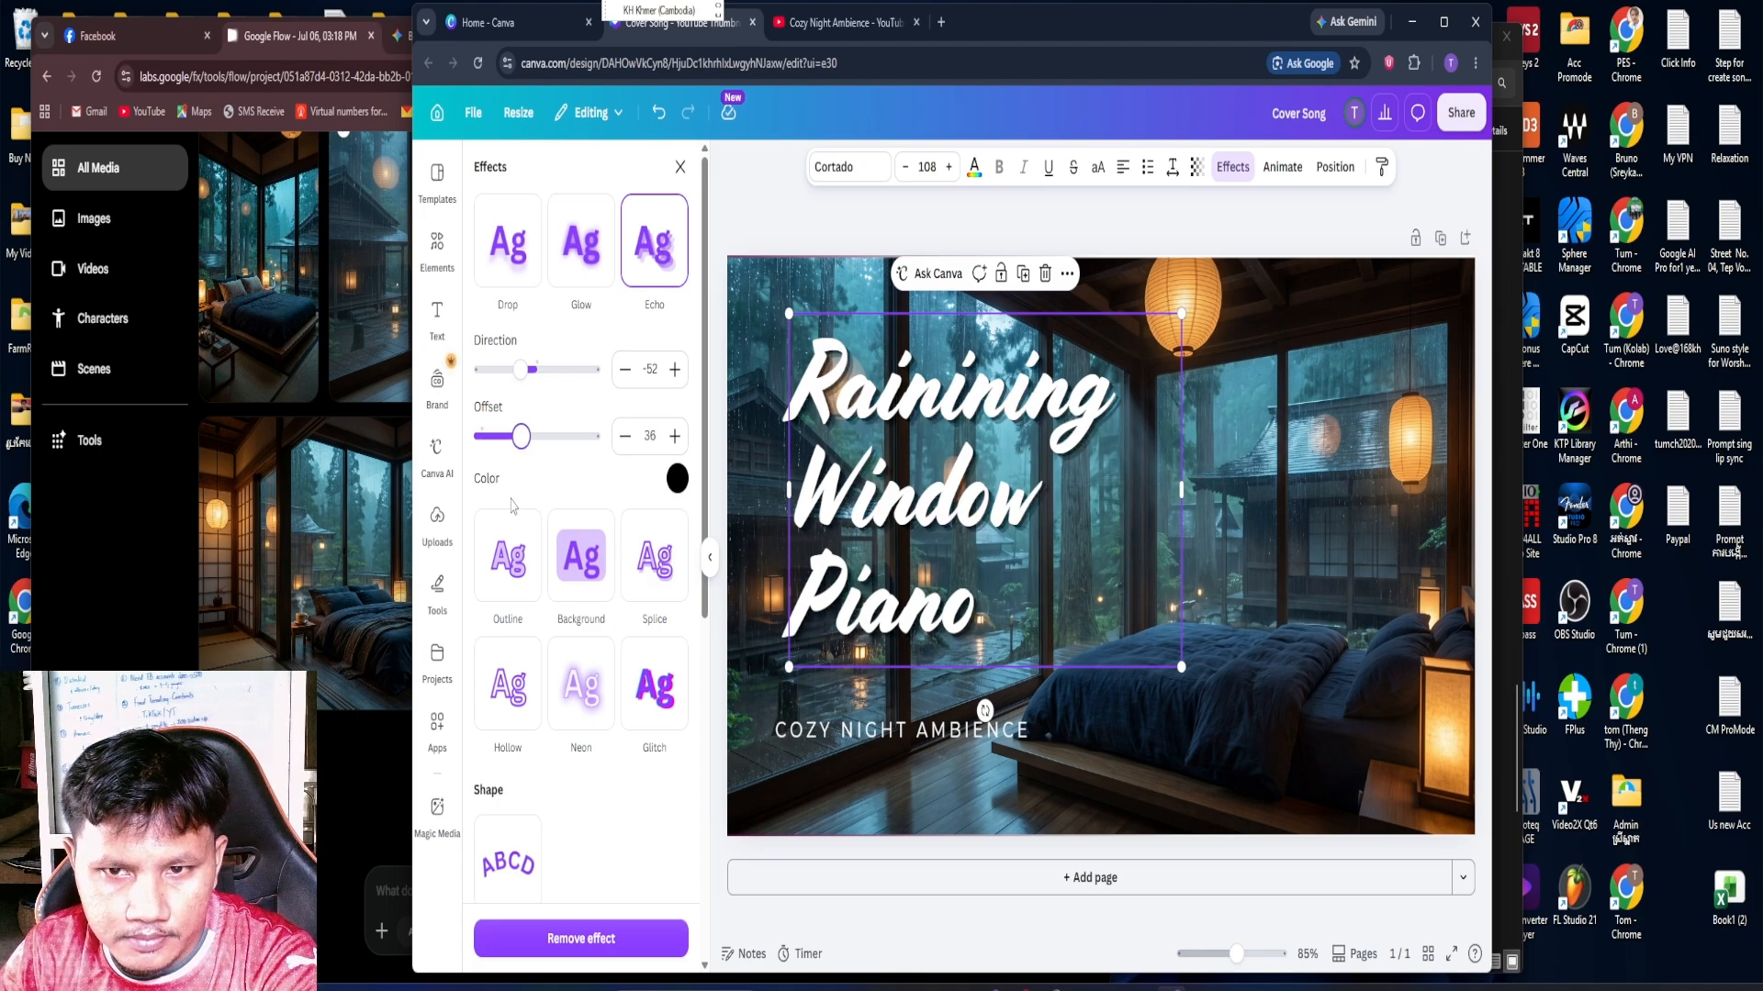
# Try orange and light green on the "Cozy Night Ambience" text, and settle on yellow from the default solid colors
pyautogui.click(907, 735)
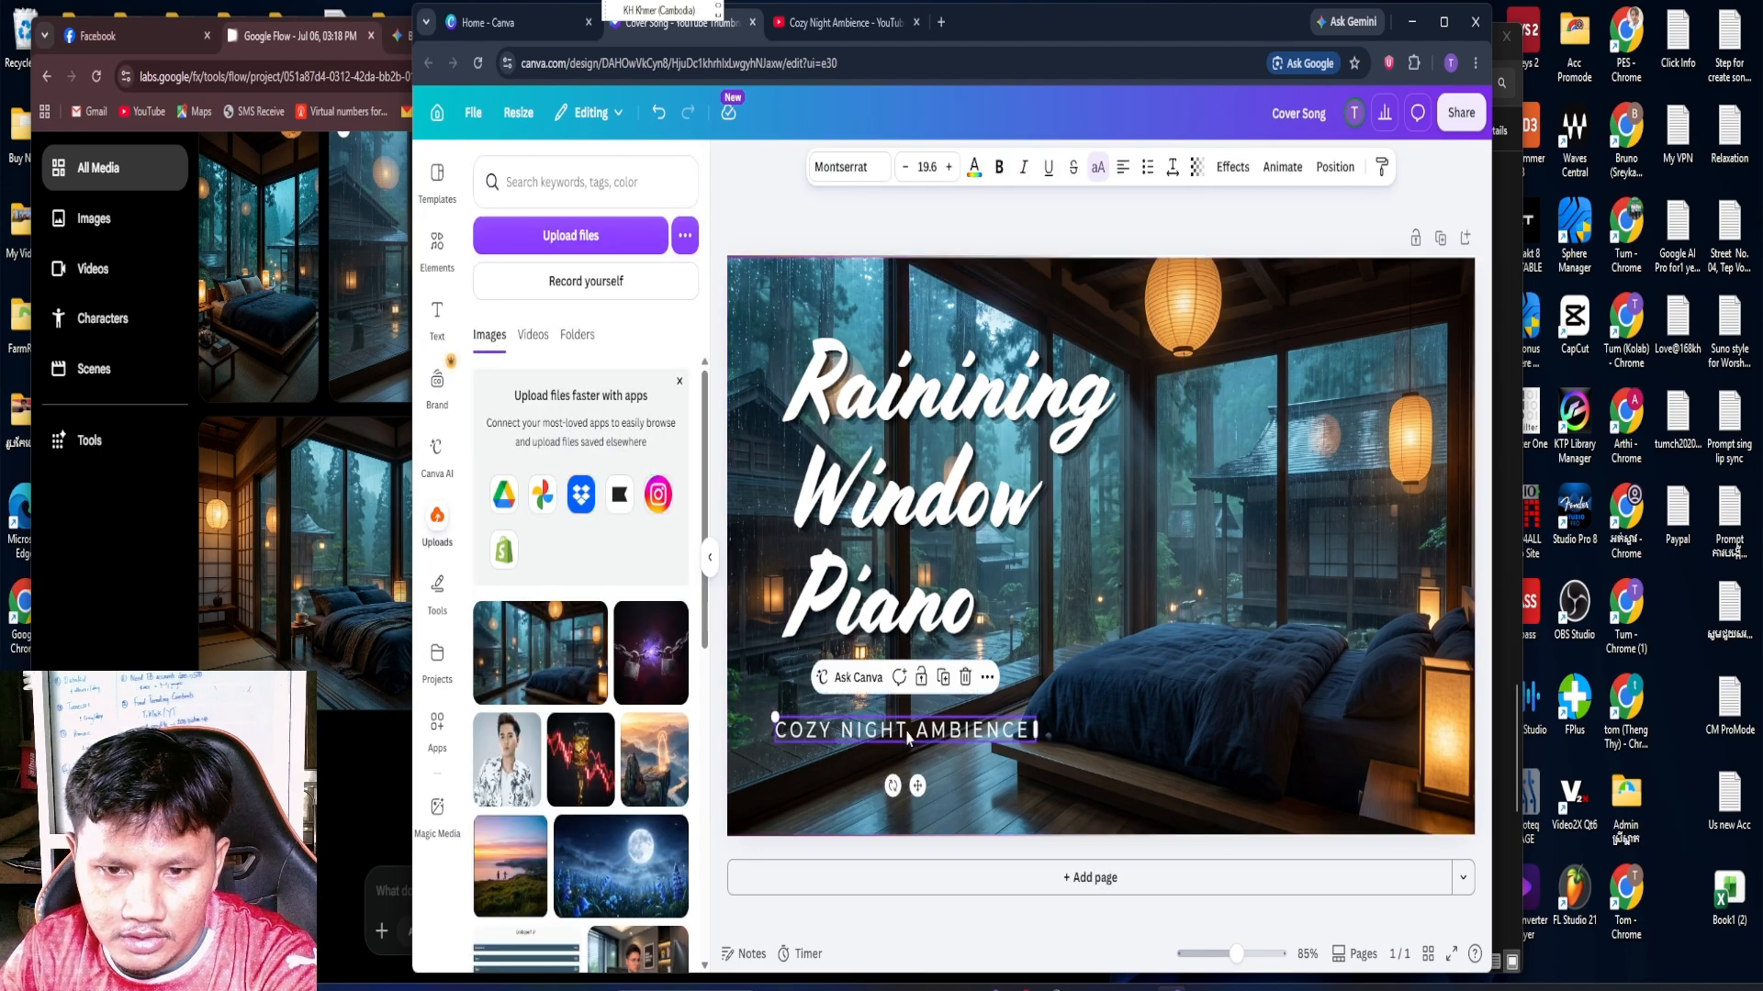
pyautogui.click(975, 174)
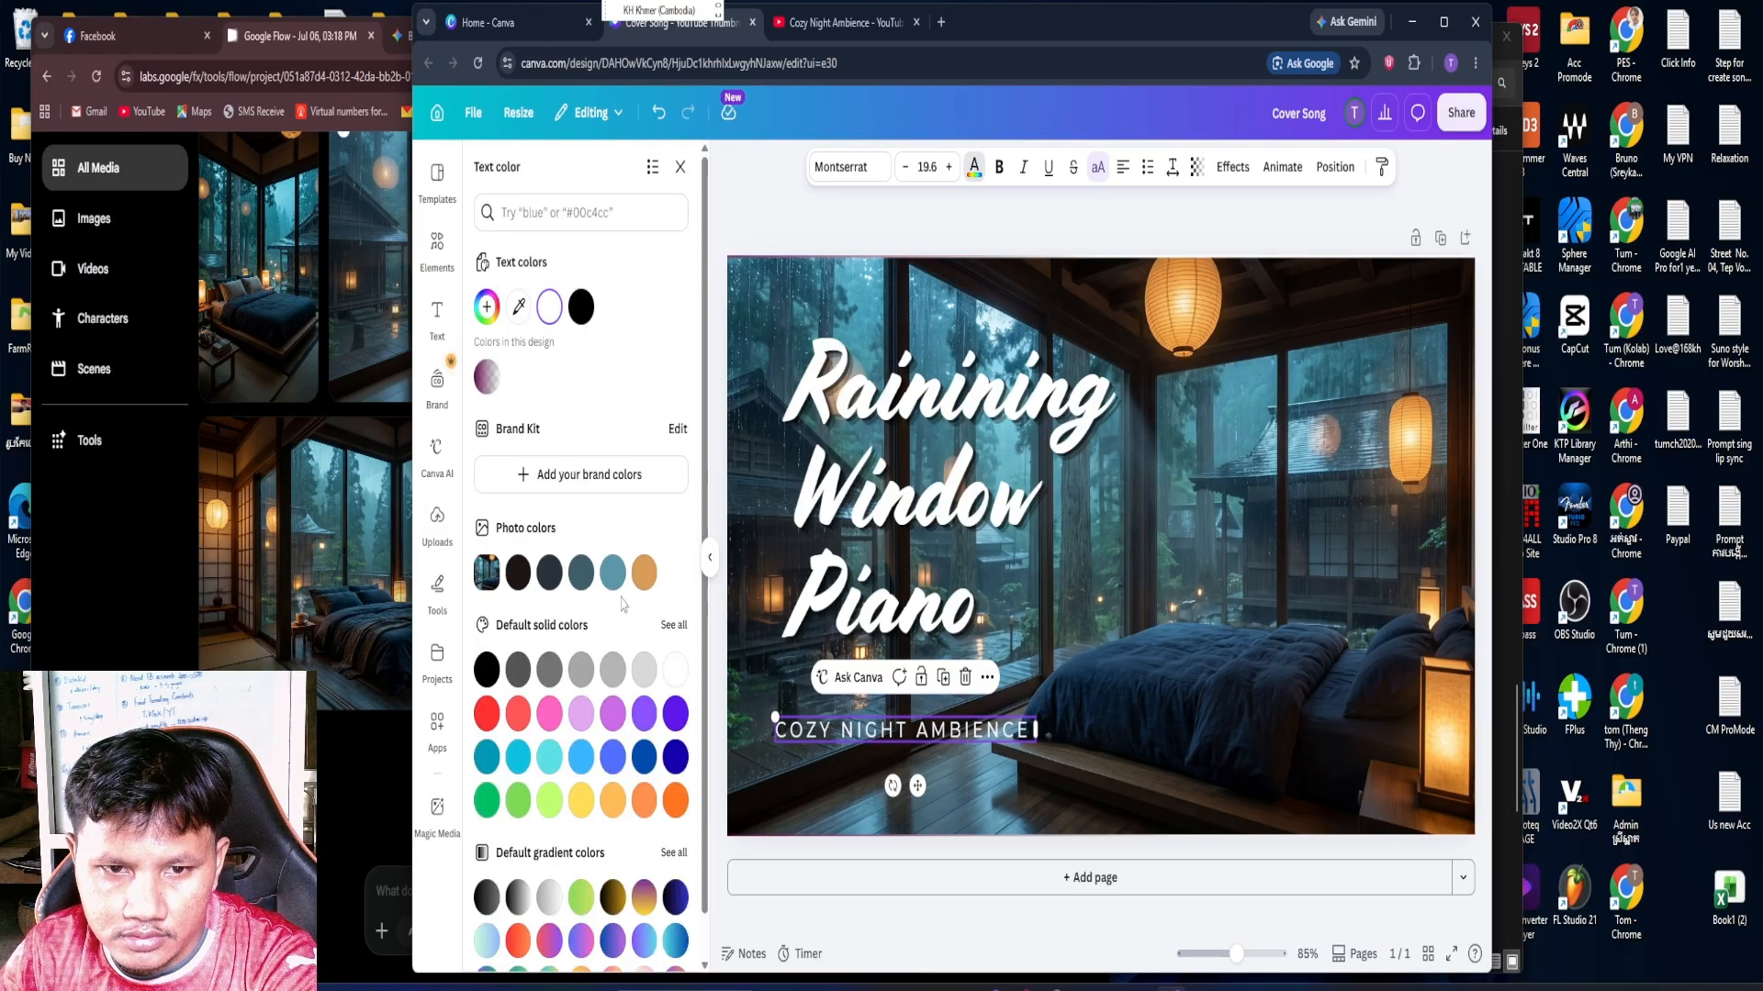
pyautogui.click(649, 575)
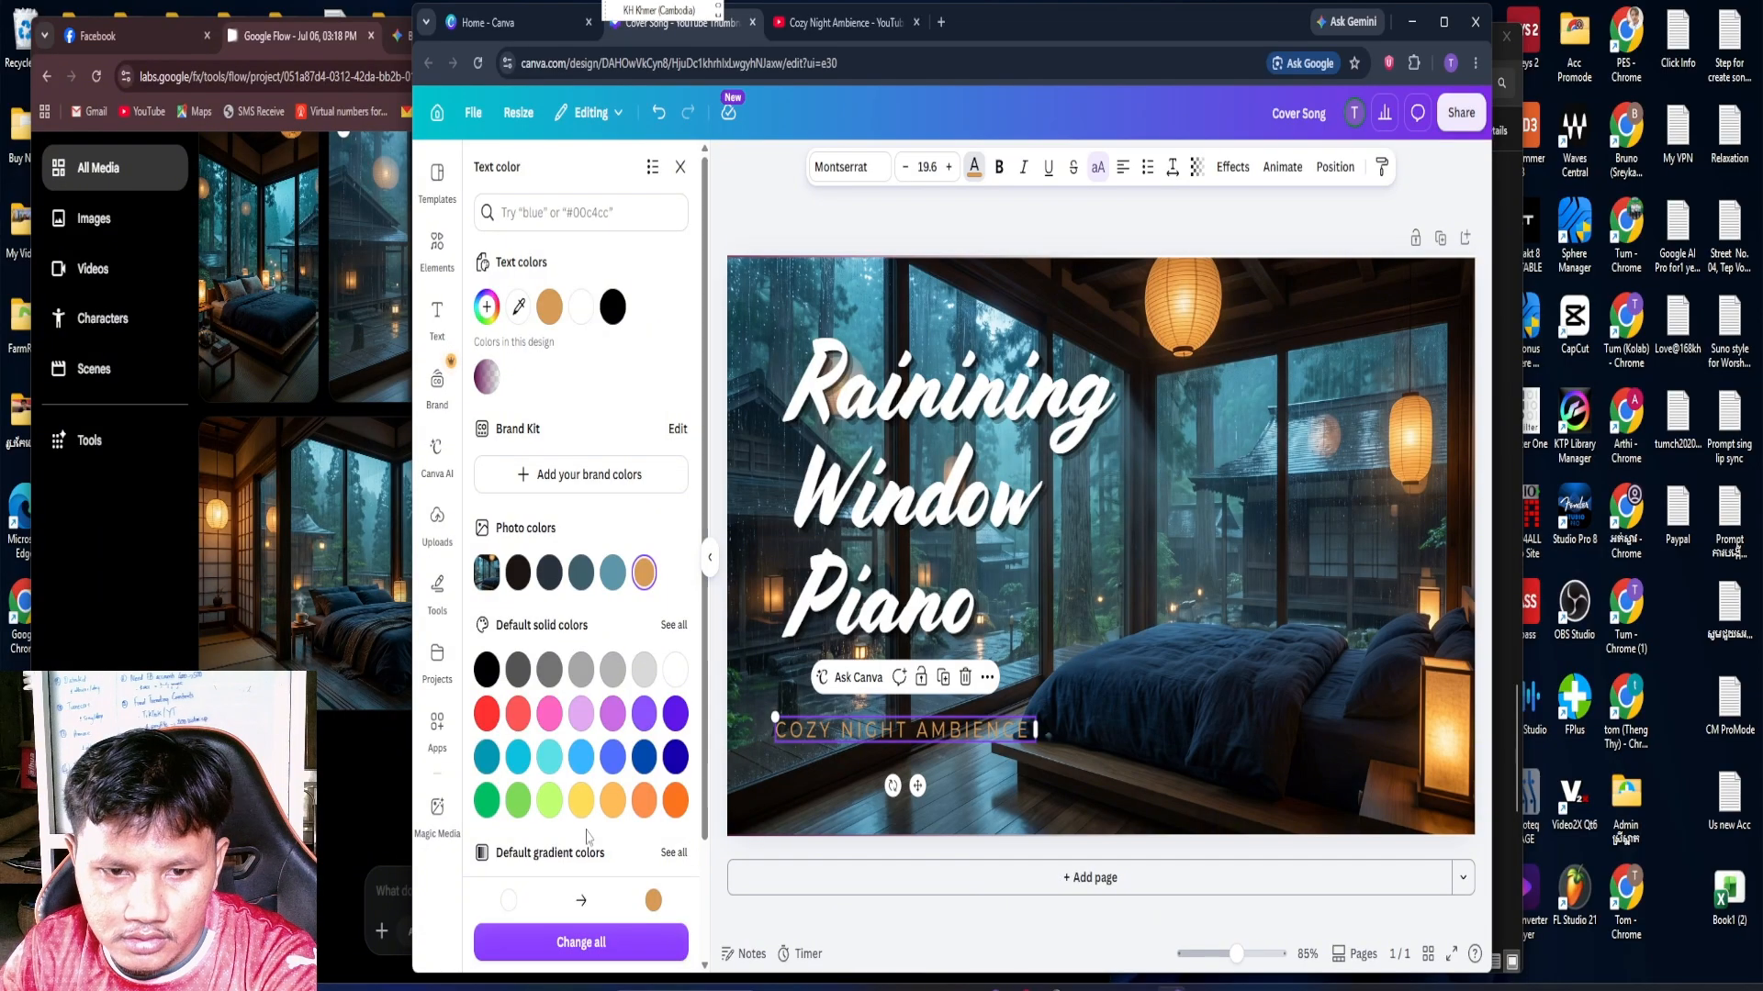
pyautogui.click(549, 800)
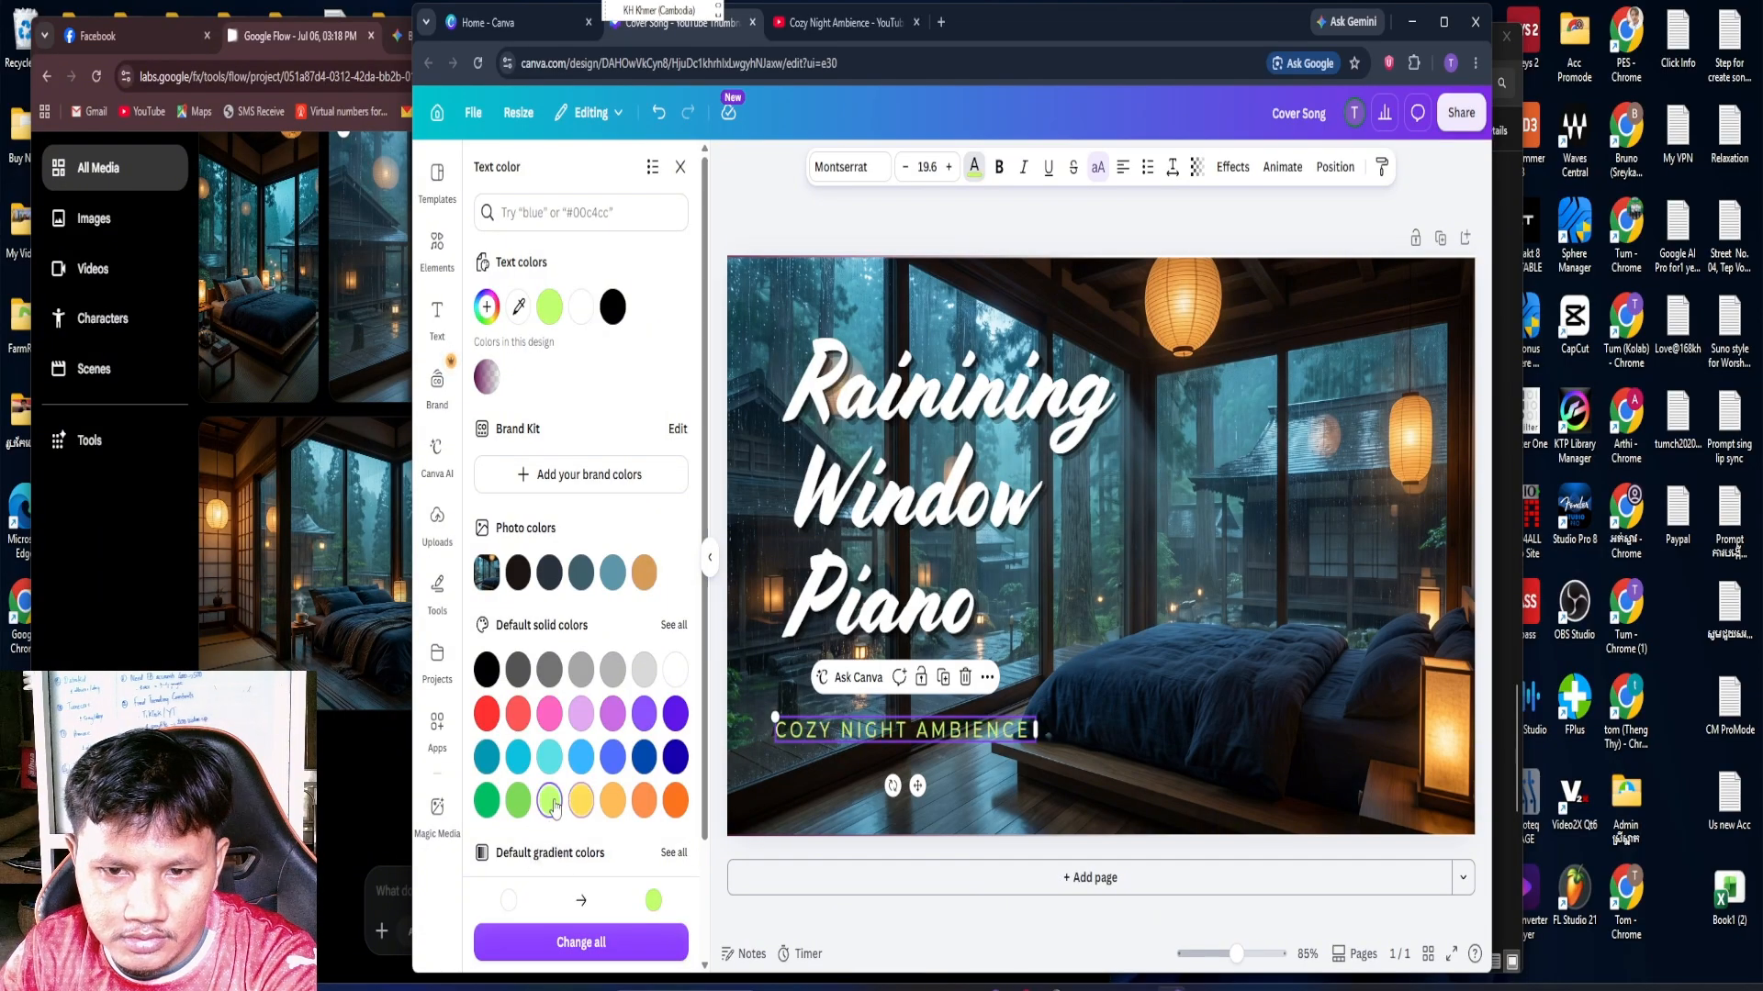
pyautogui.click(582, 801)
pyautogui.press('Escape')
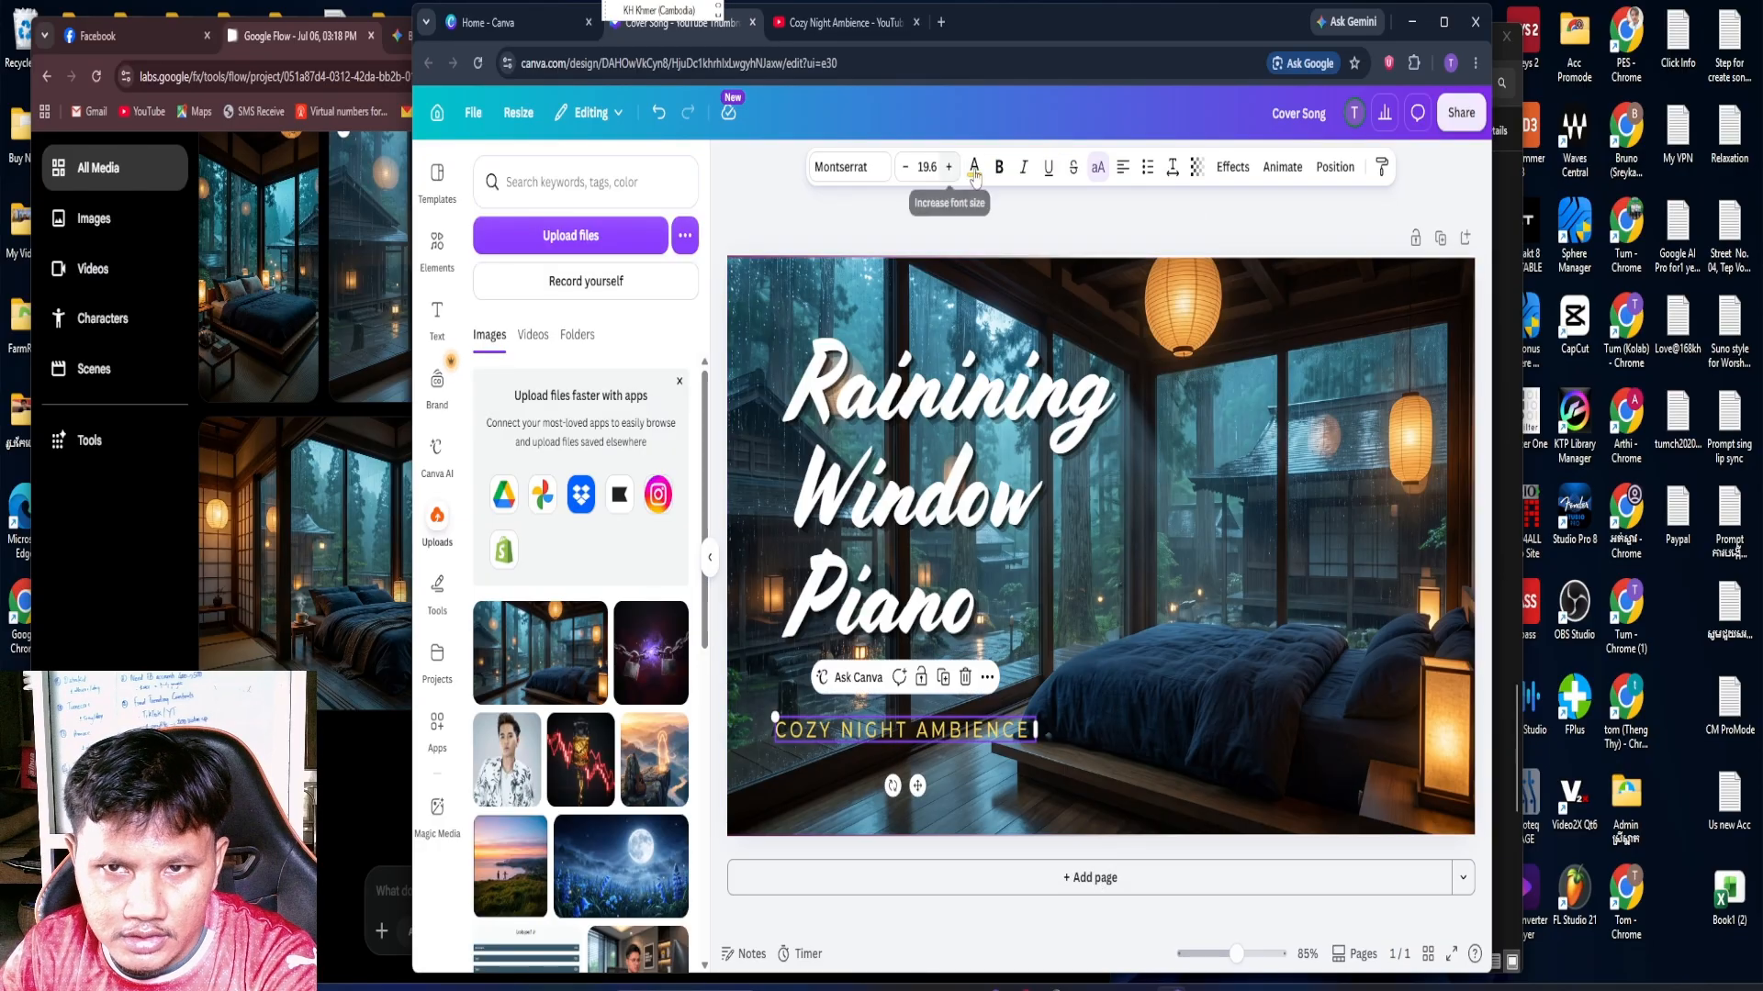
# Apply the Glow text effect to the "Cozy Night Ambience" text
pyautogui.click(1235, 174)
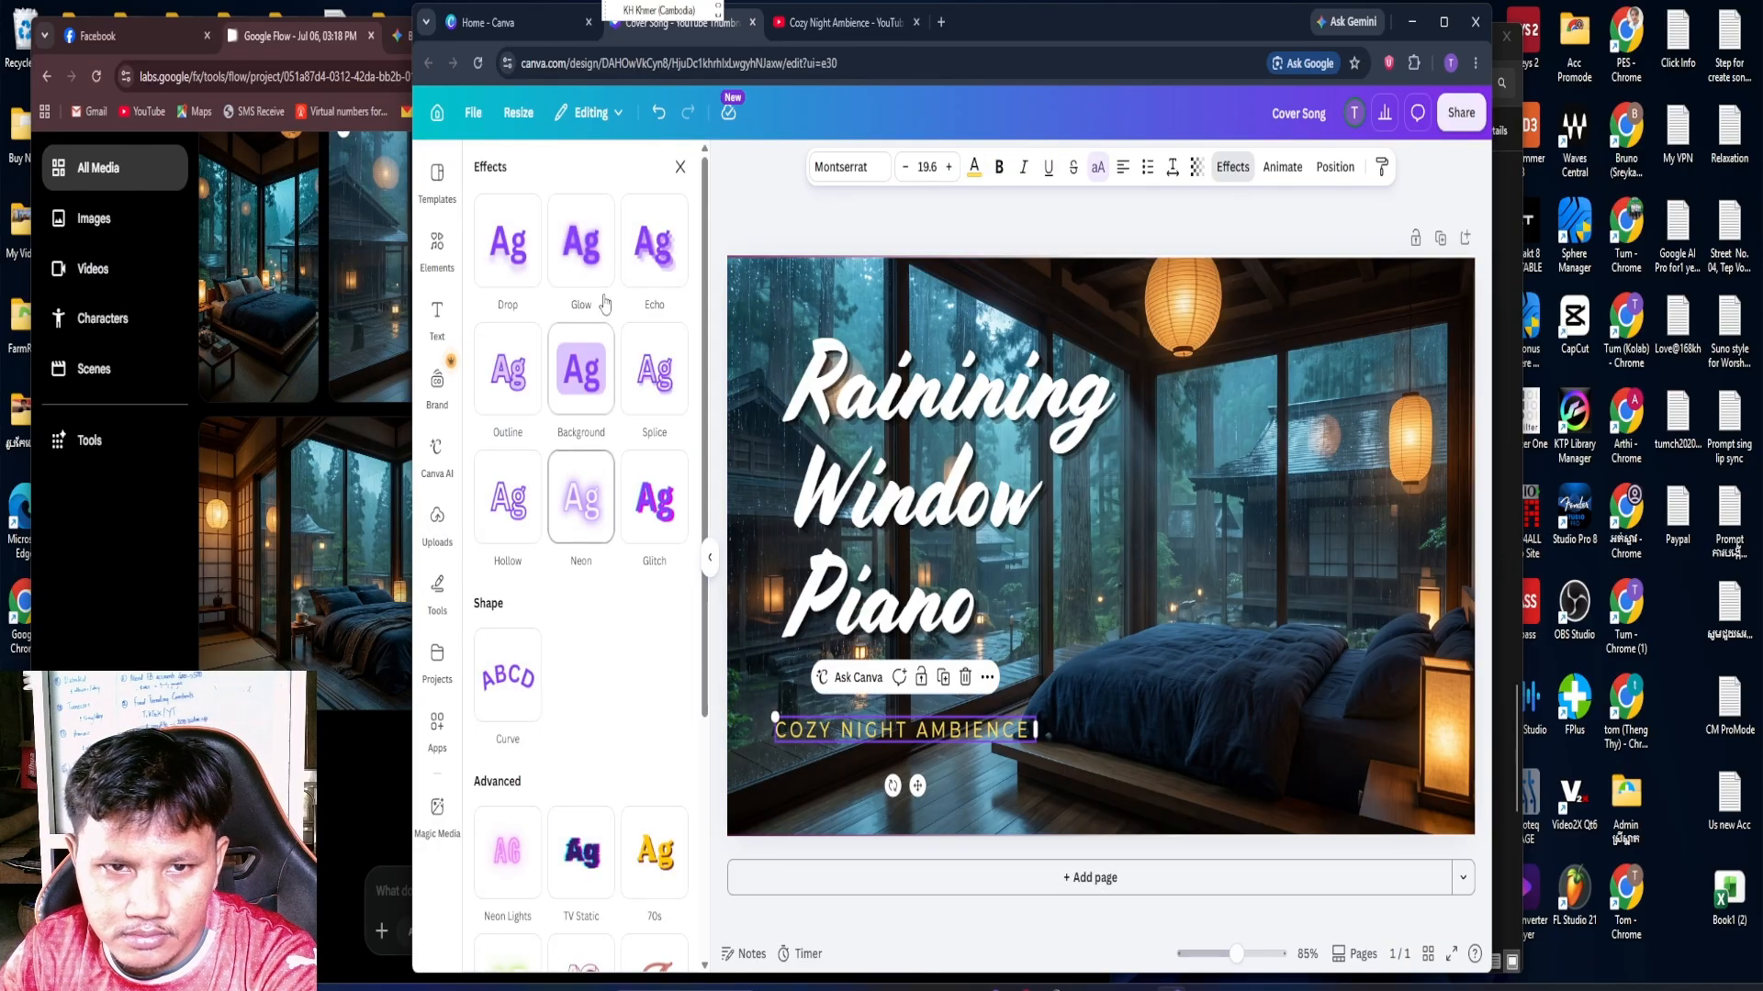
pyautogui.click(656, 264)
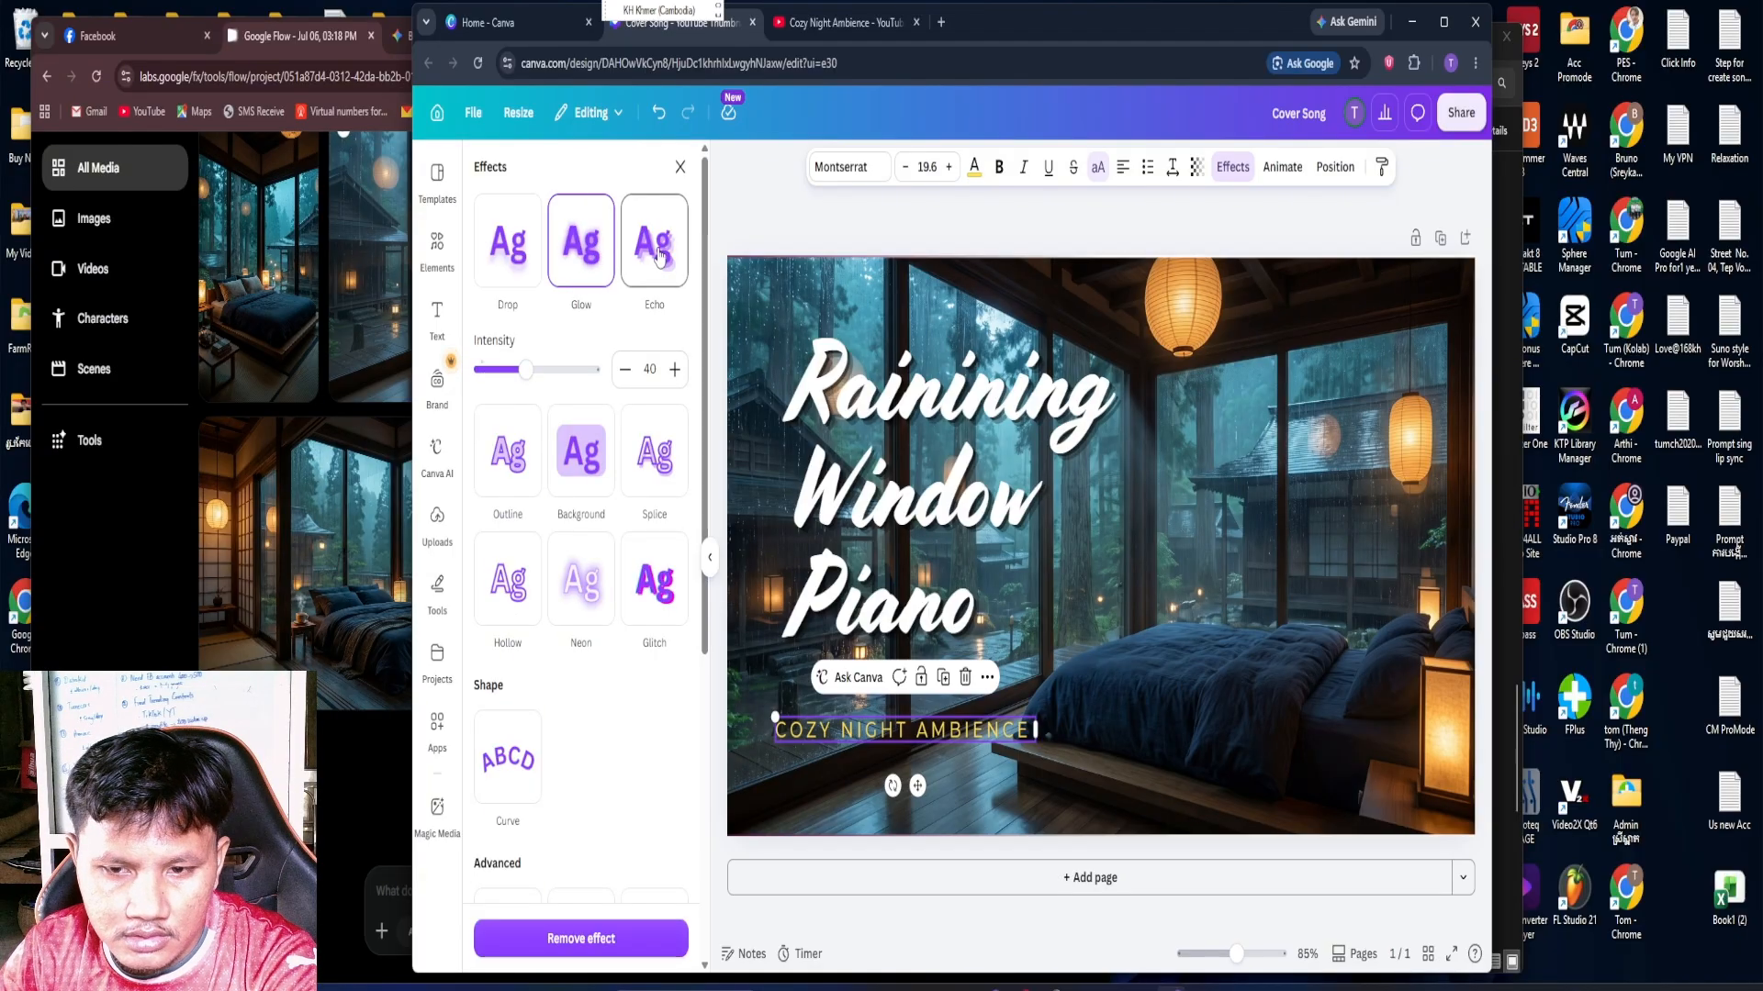
pyautogui.click(1229, 716)
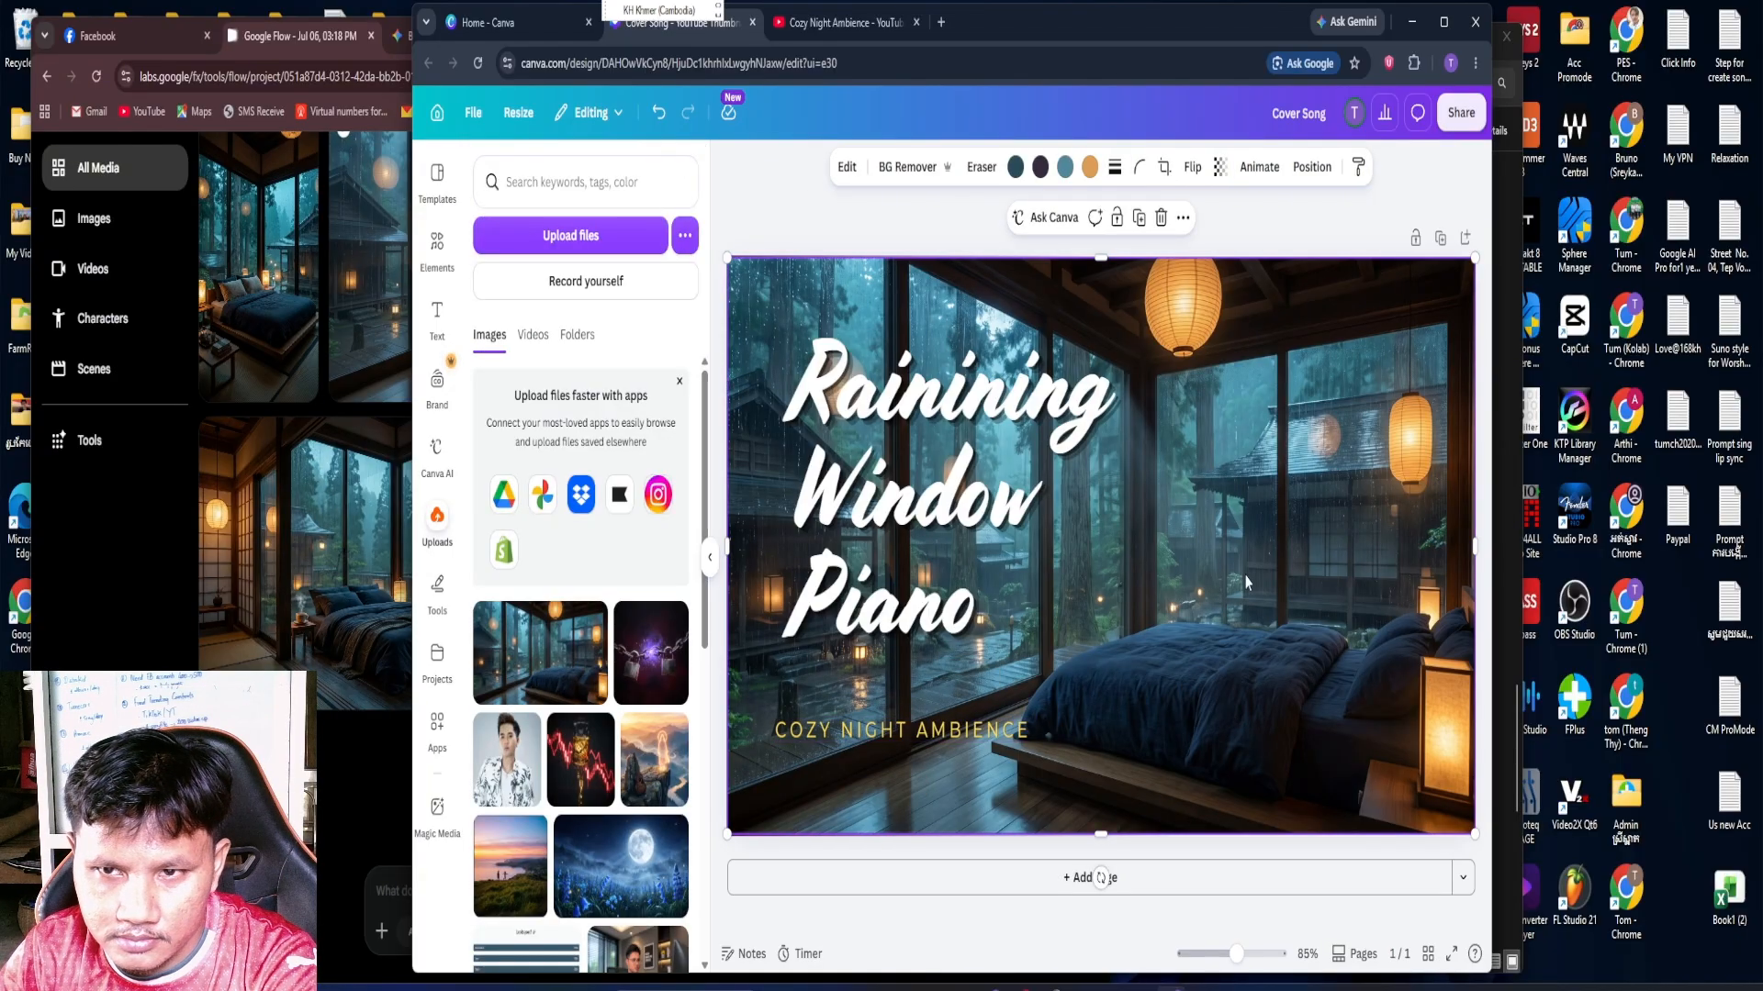
# Send the rainy bedroom image to the back, behind all other thumbnail elements
pyautogui.click(763, 220)
pyautogui.click(769, 308)
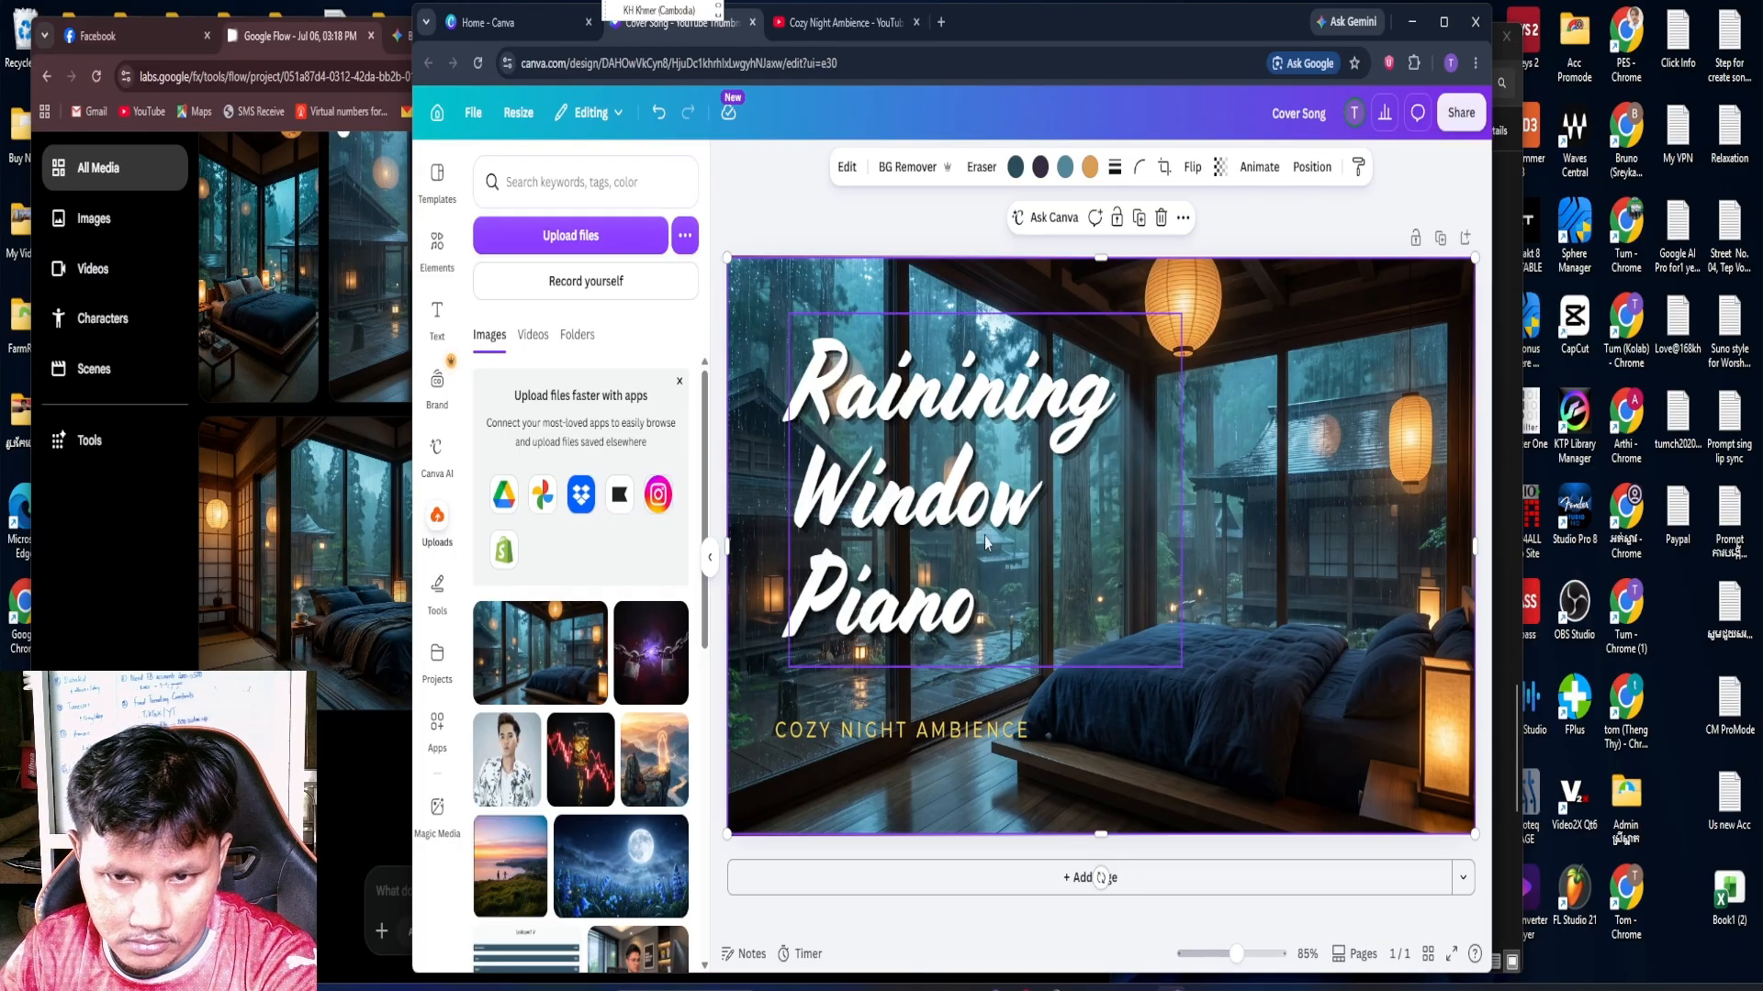
pyautogui.rightClick(1209, 514)
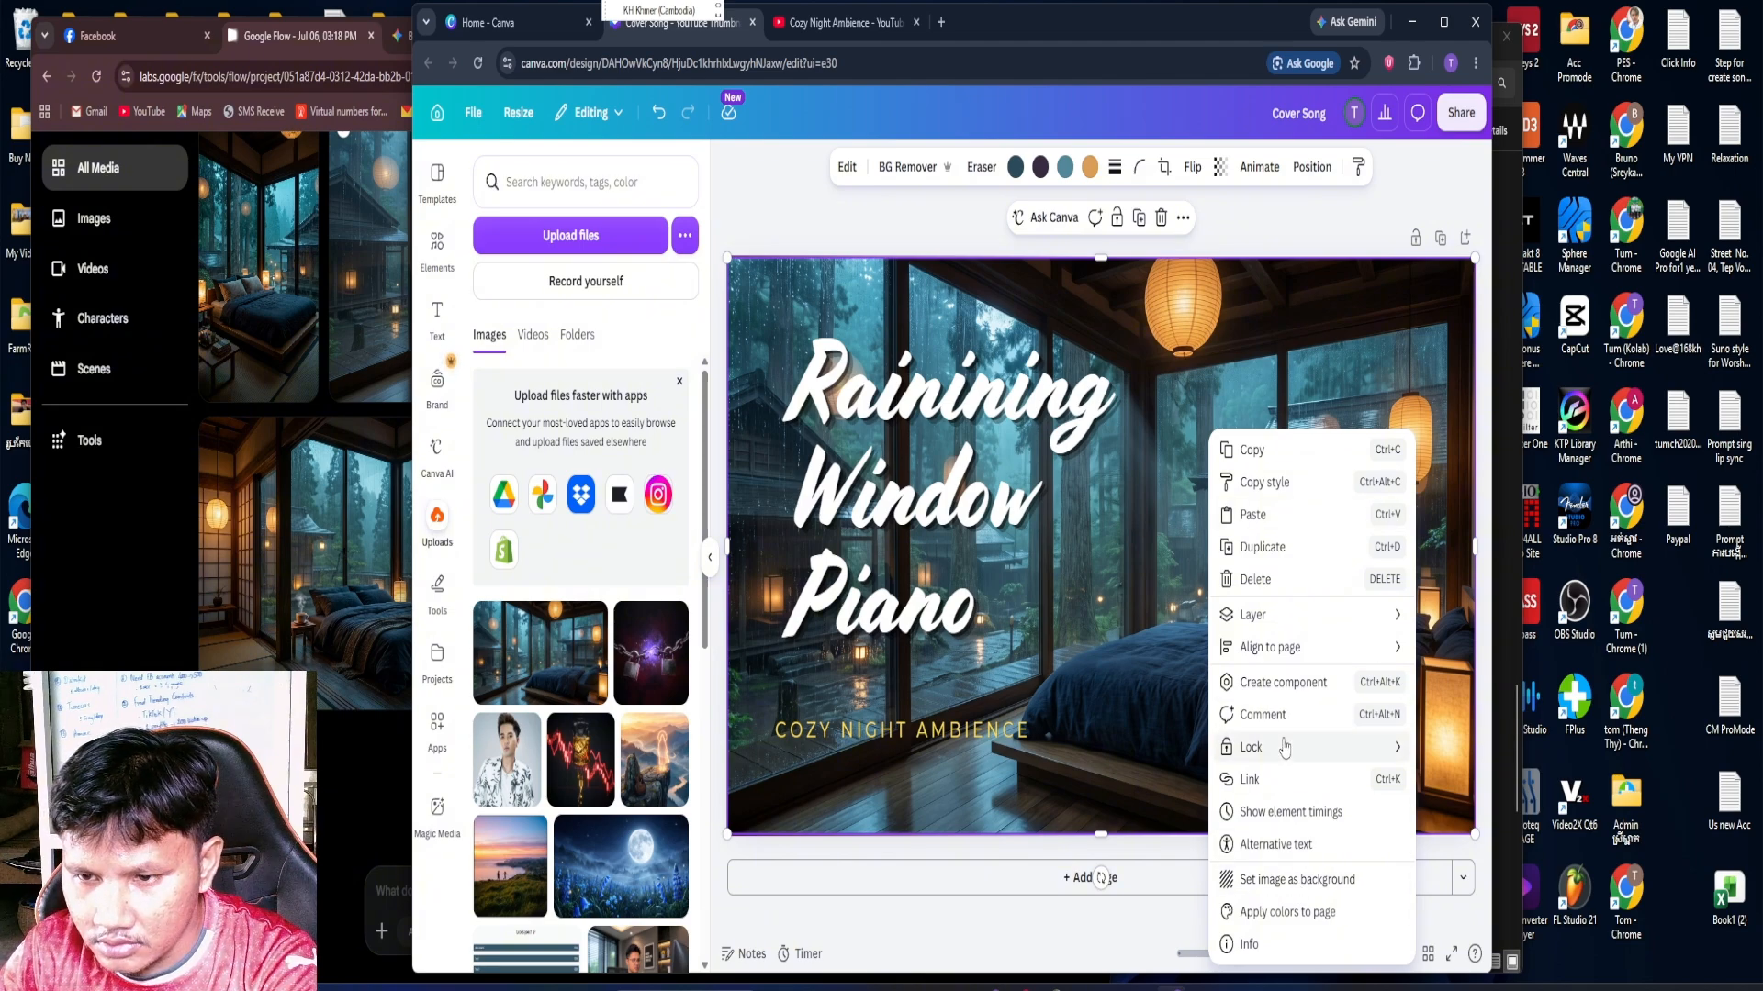
pyautogui.moveTo(1286, 661)
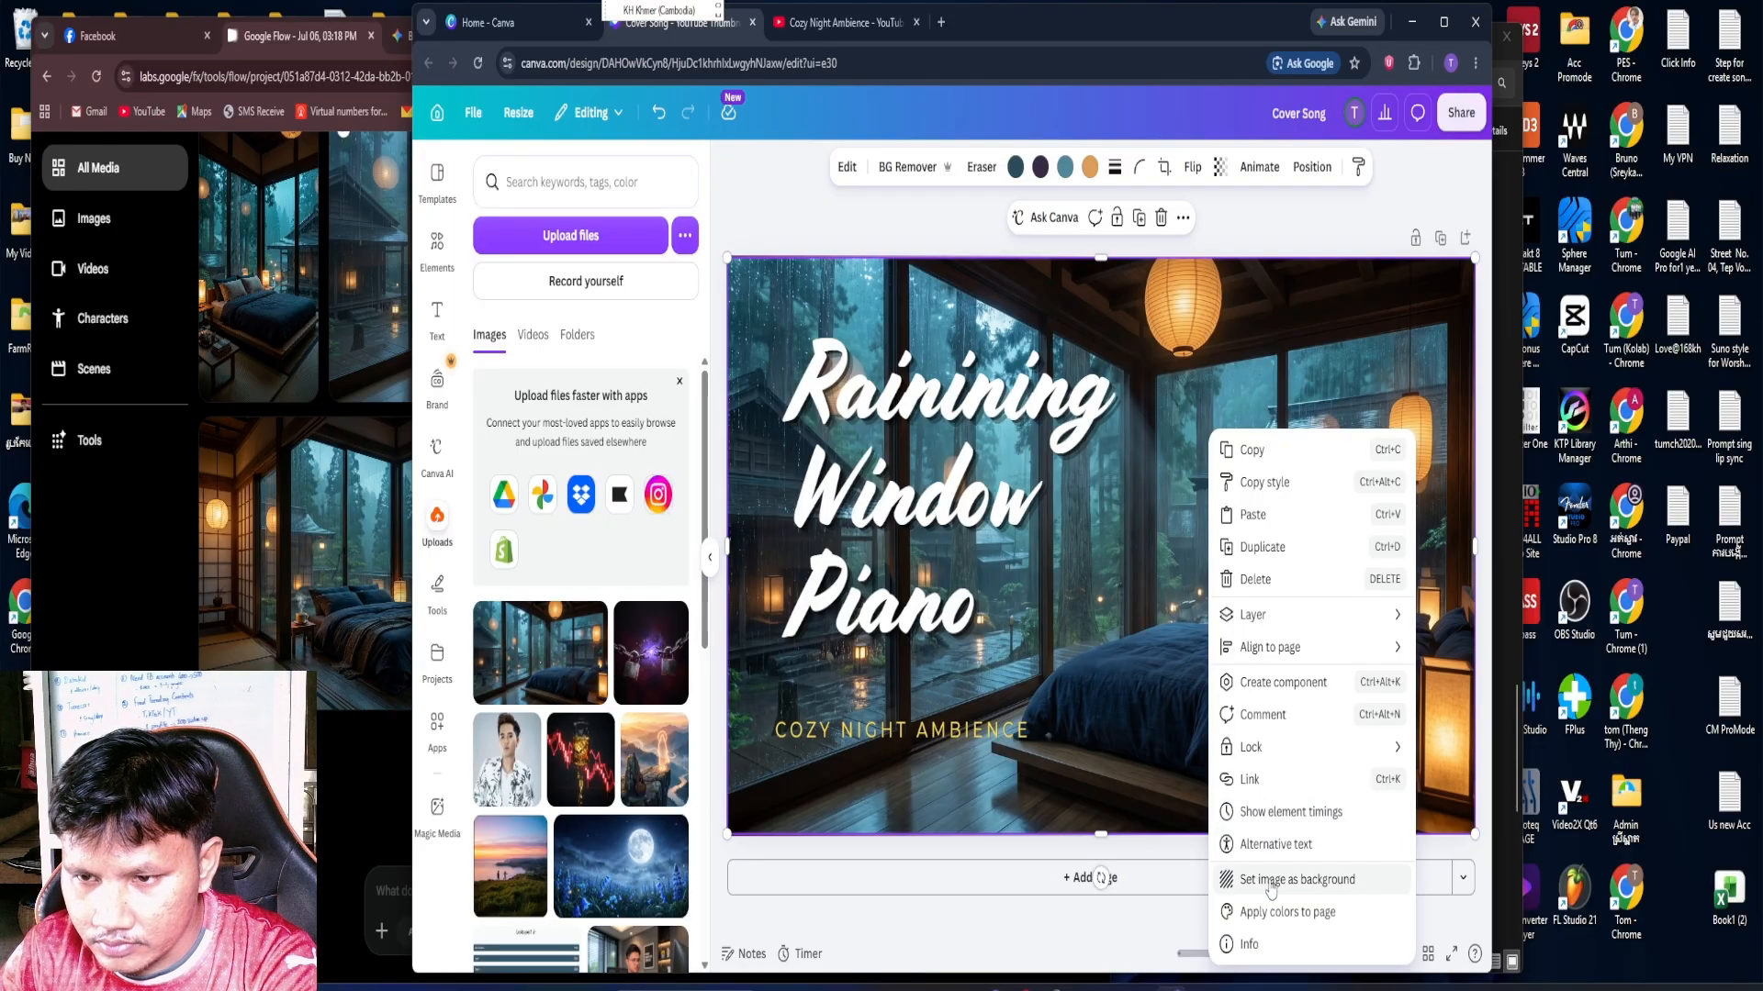
pyautogui.moveTo(1285, 615)
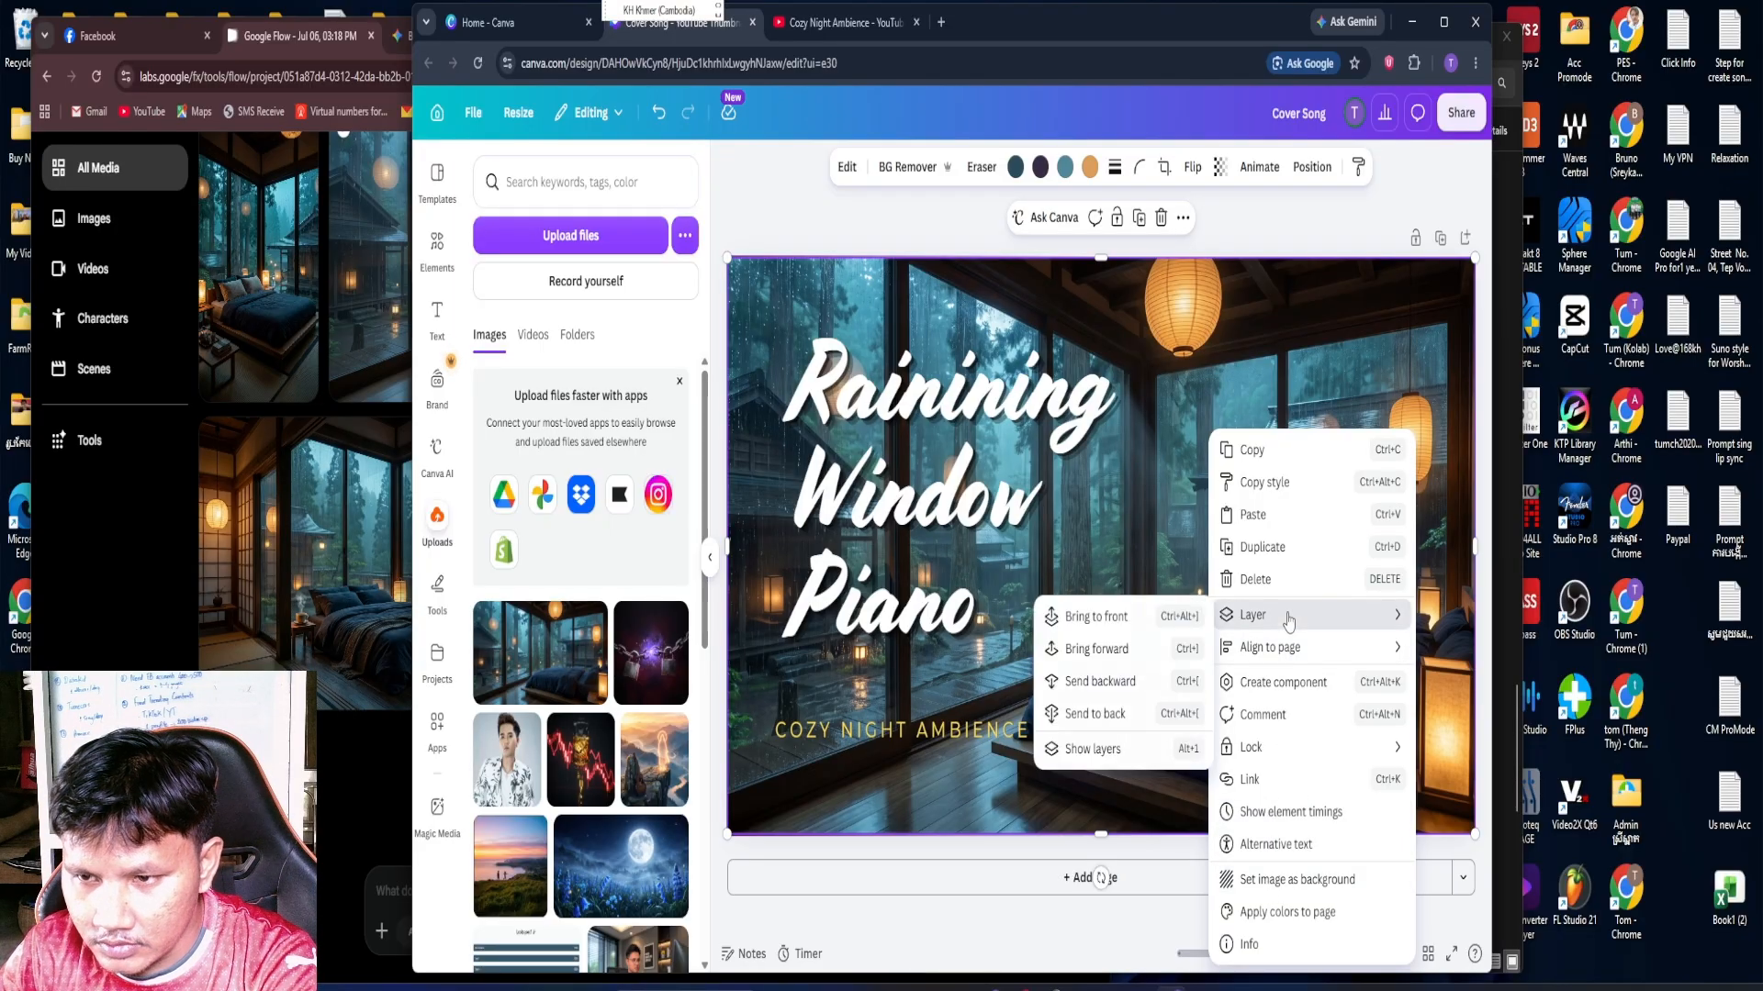
pyautogui.click(1109, 713)
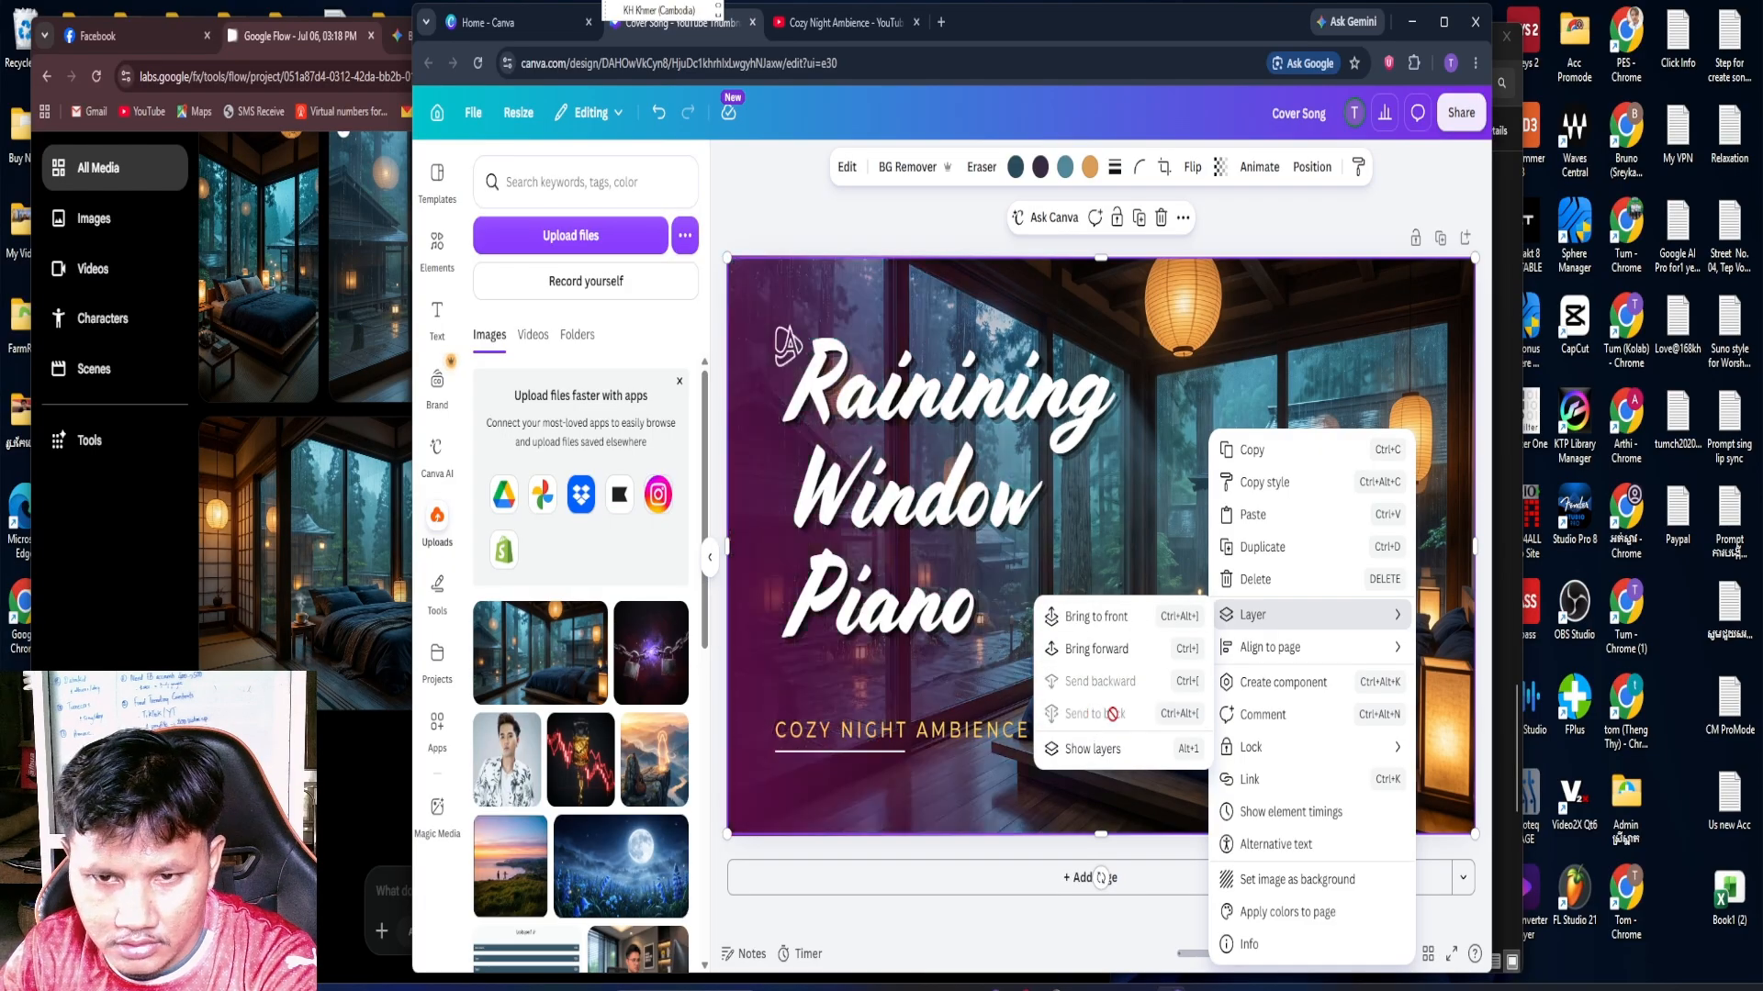
pyautogui.click(955, 908)
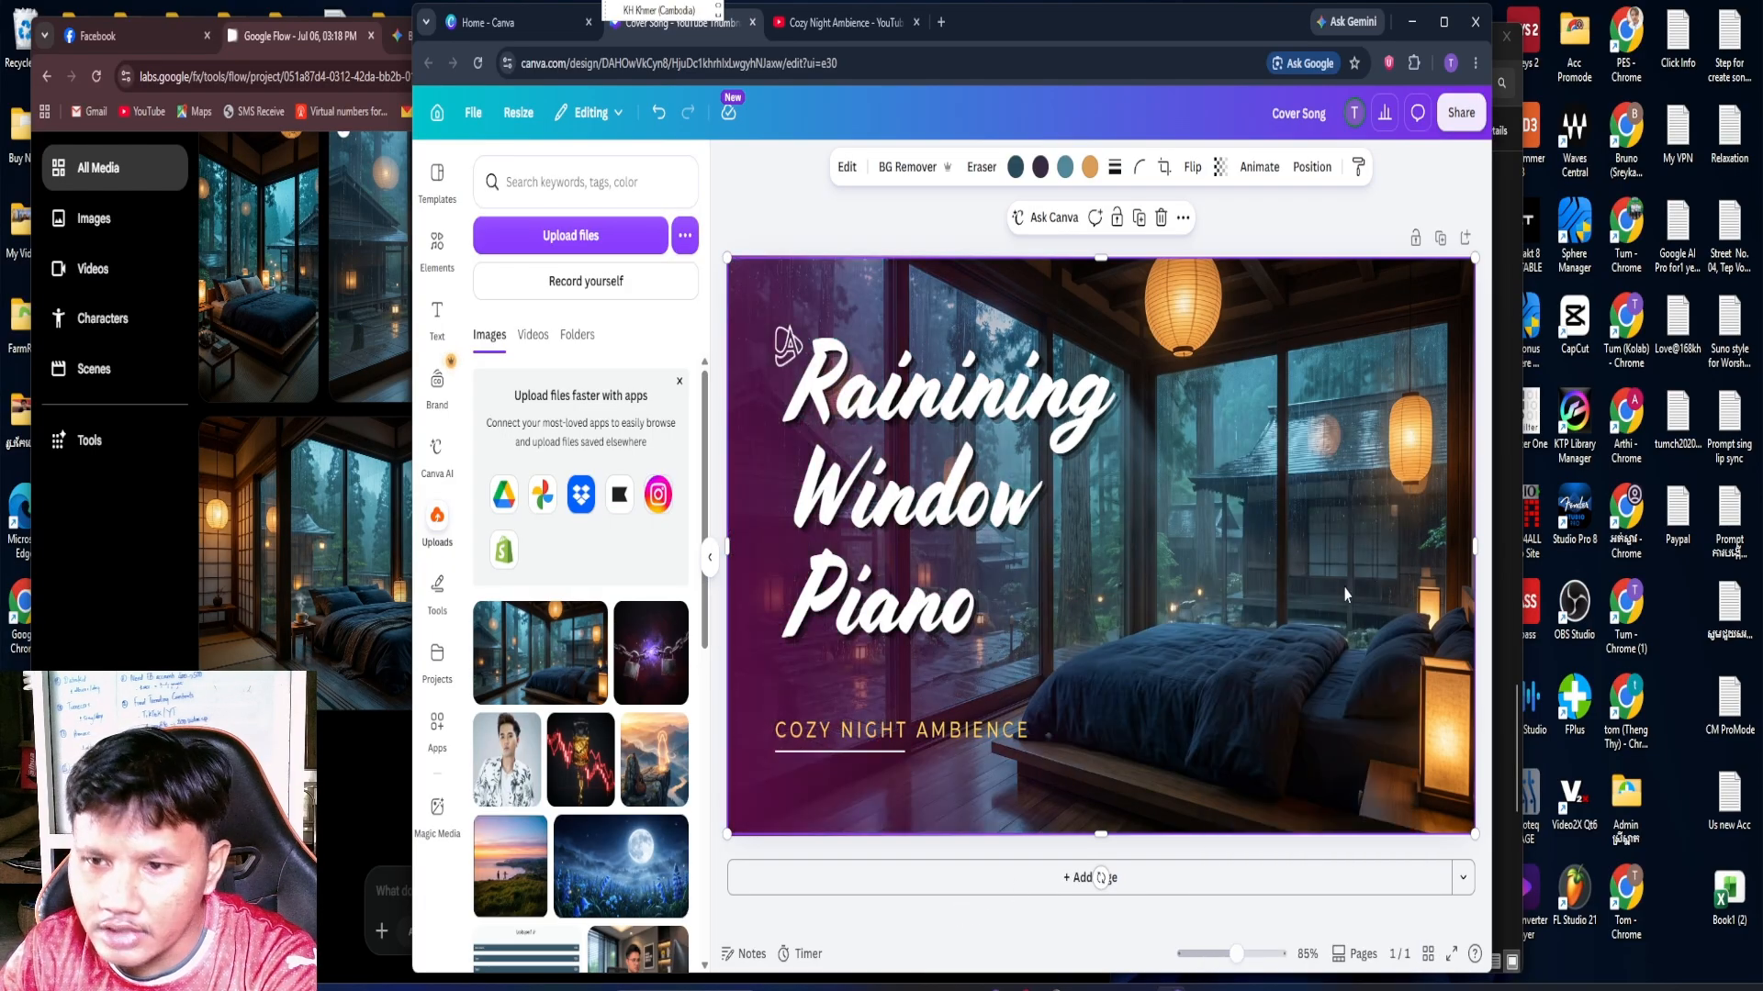
# Widen the purple gradient overlay toward the middle of the image and delete the small white icon beside the title
pyautogui.click(769, 203)
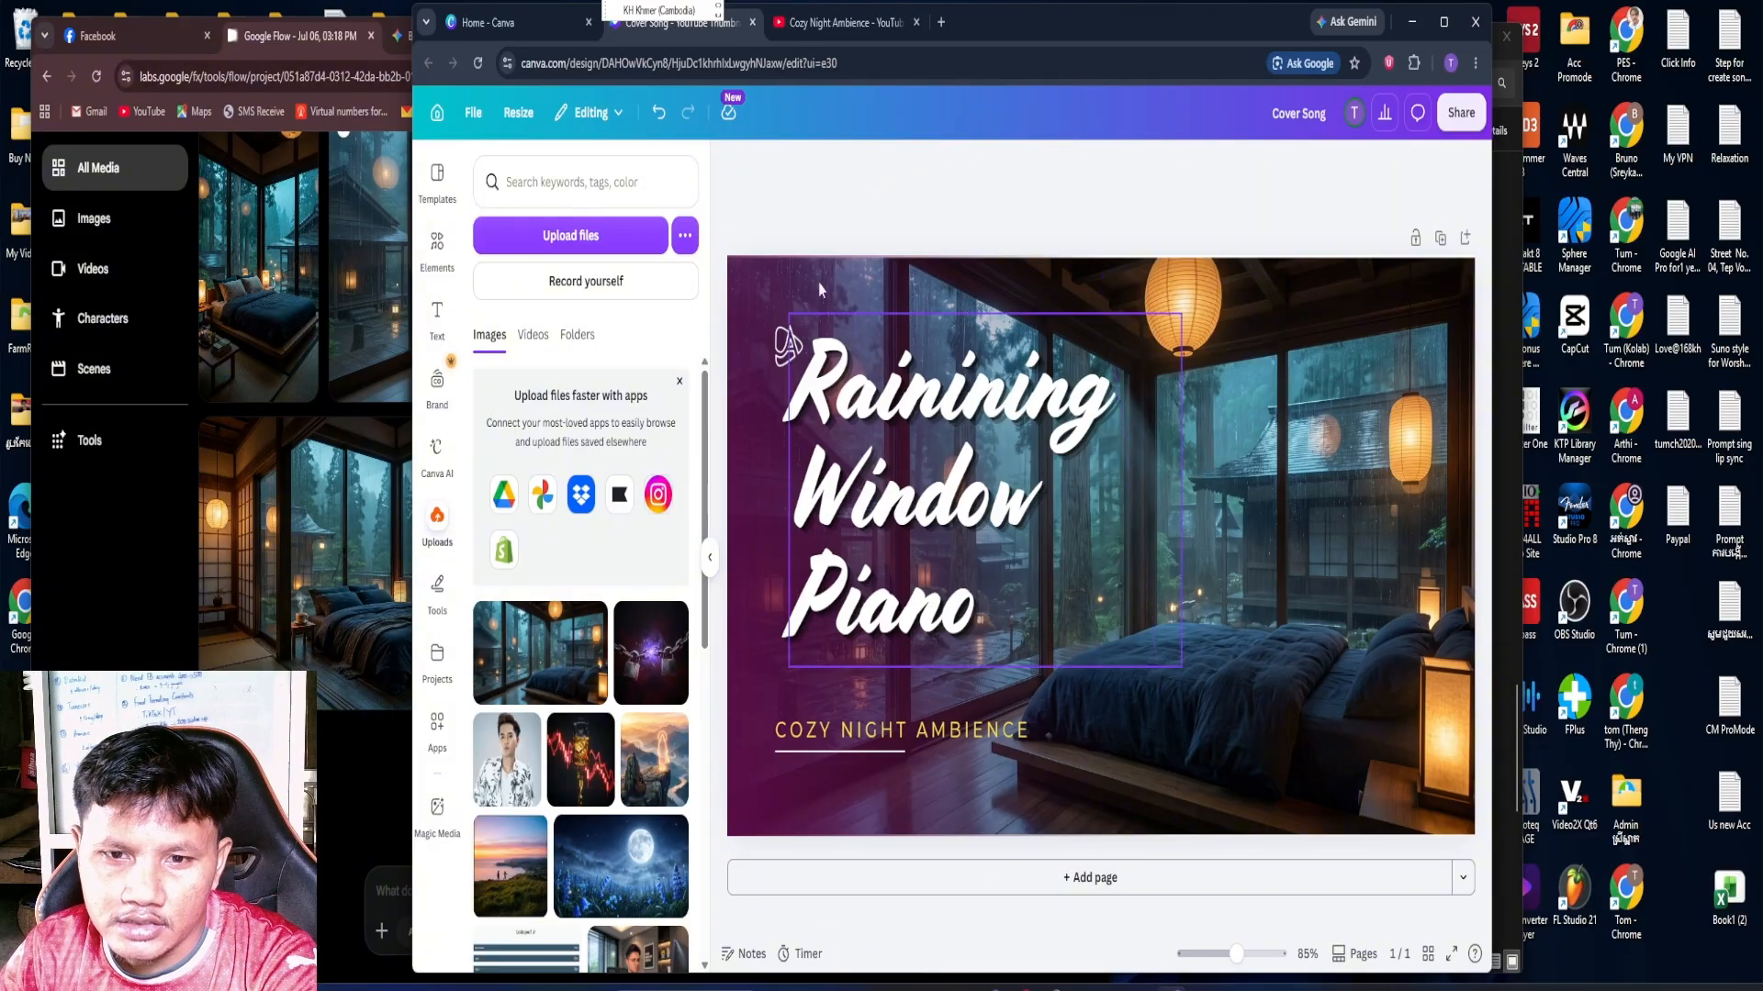
pyautogui.click(762, 402)
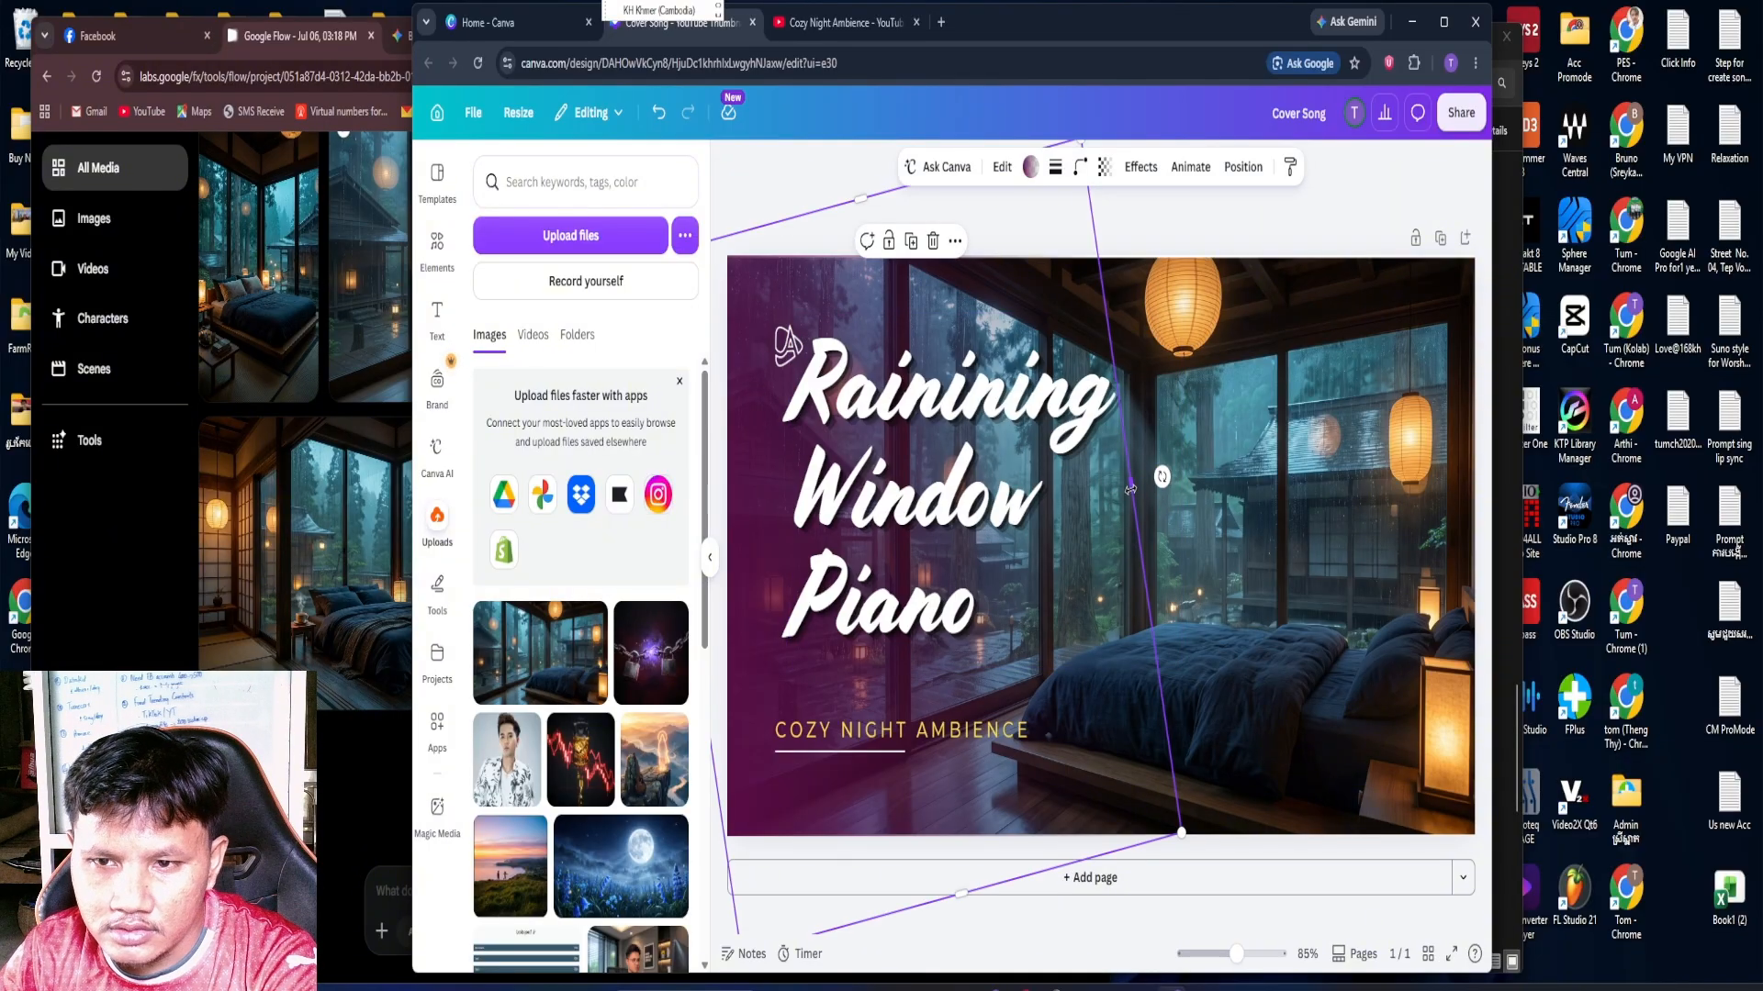
pyautogui.moveTo(1130, 489); pyautogui.dragTo(1192, 491)
pyautogui.click(1275, 507)
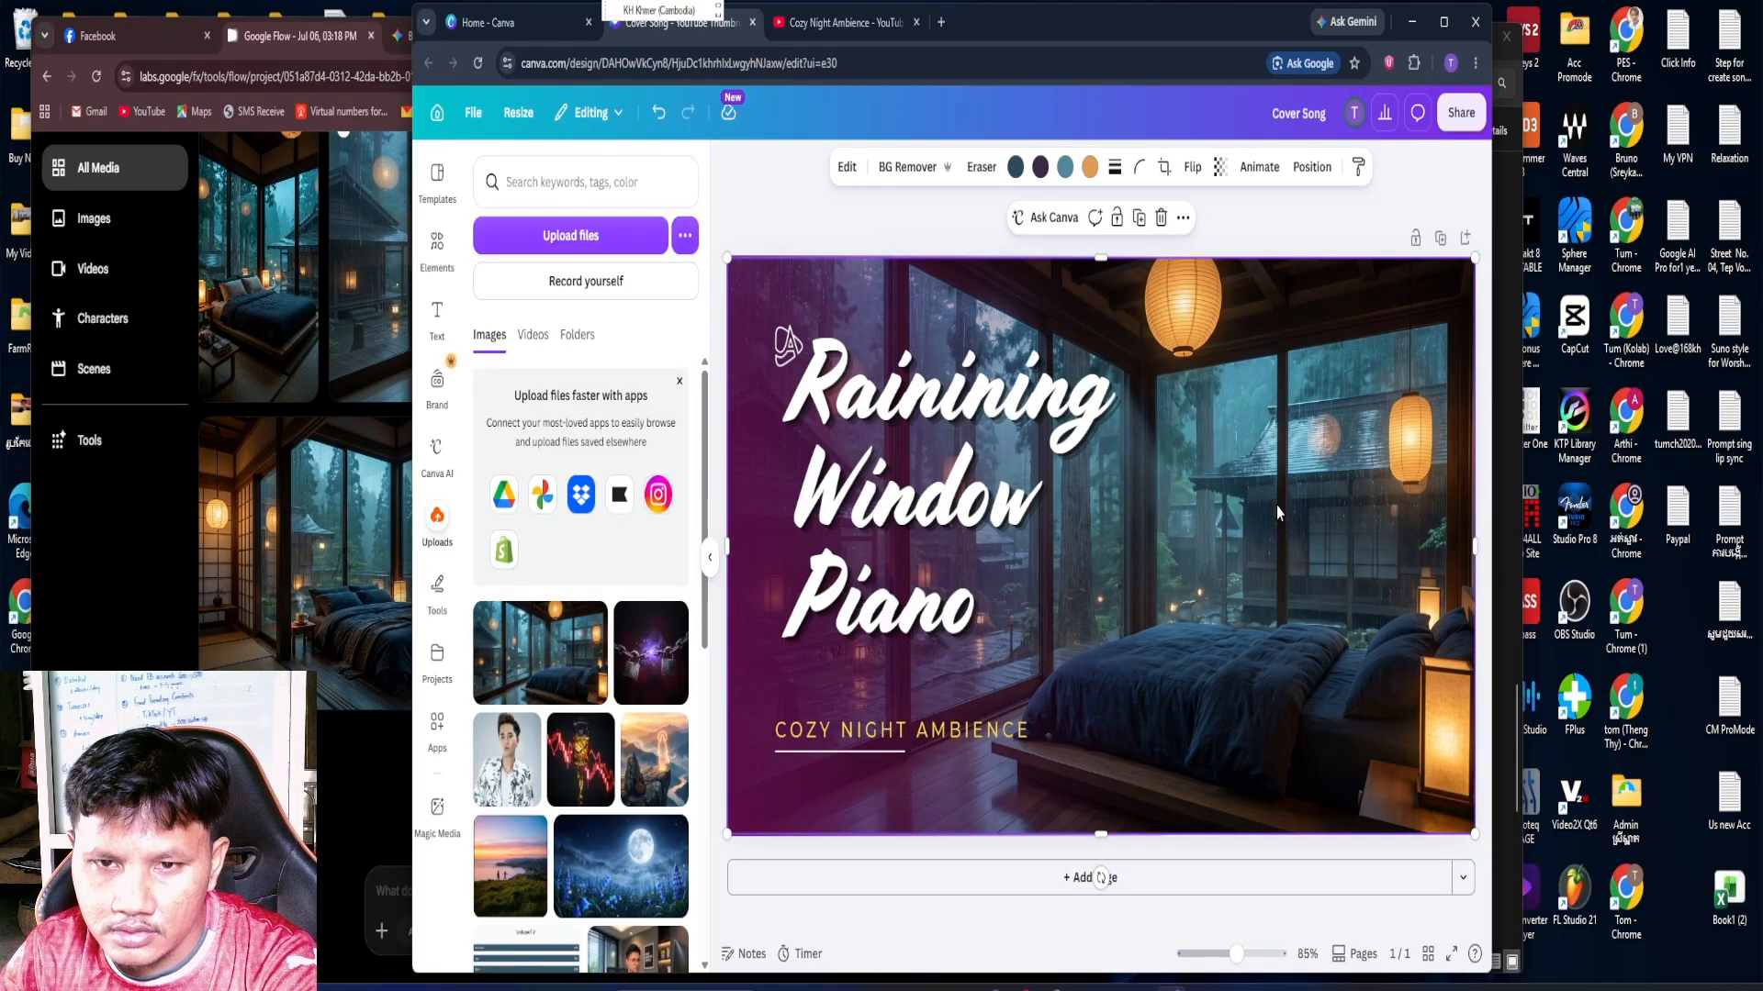
pyautogui.click(786, 349)
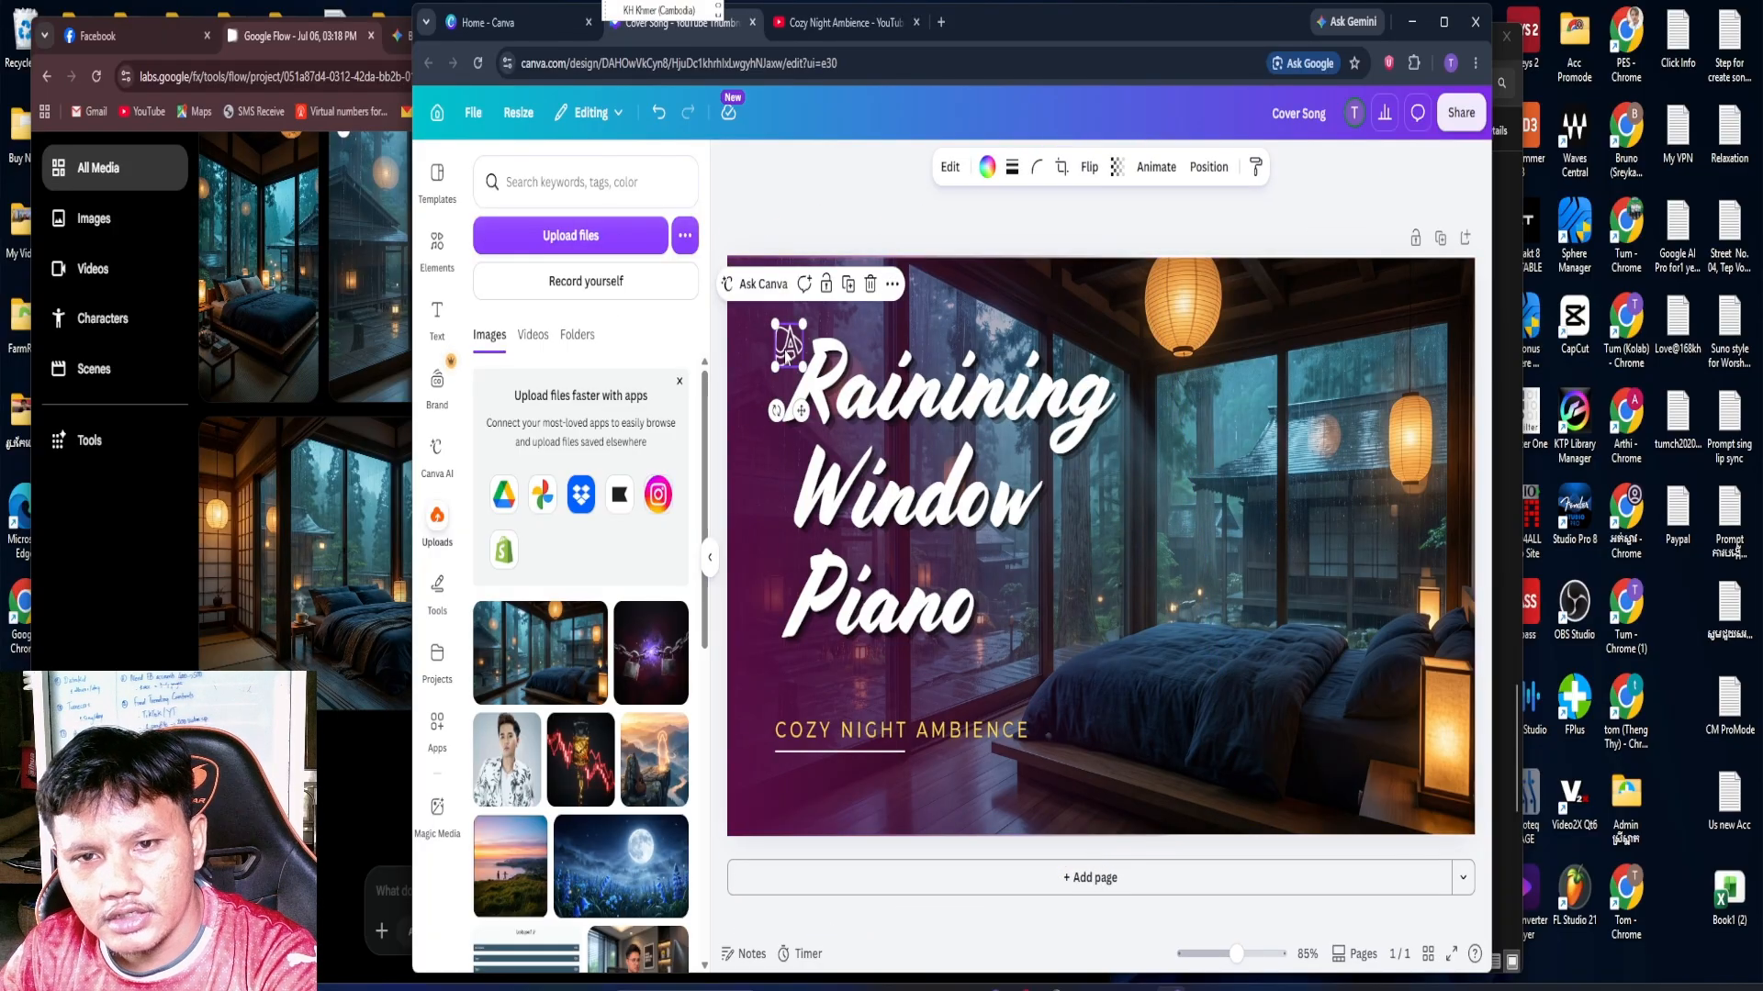
pyautogui.click(1303, 492)
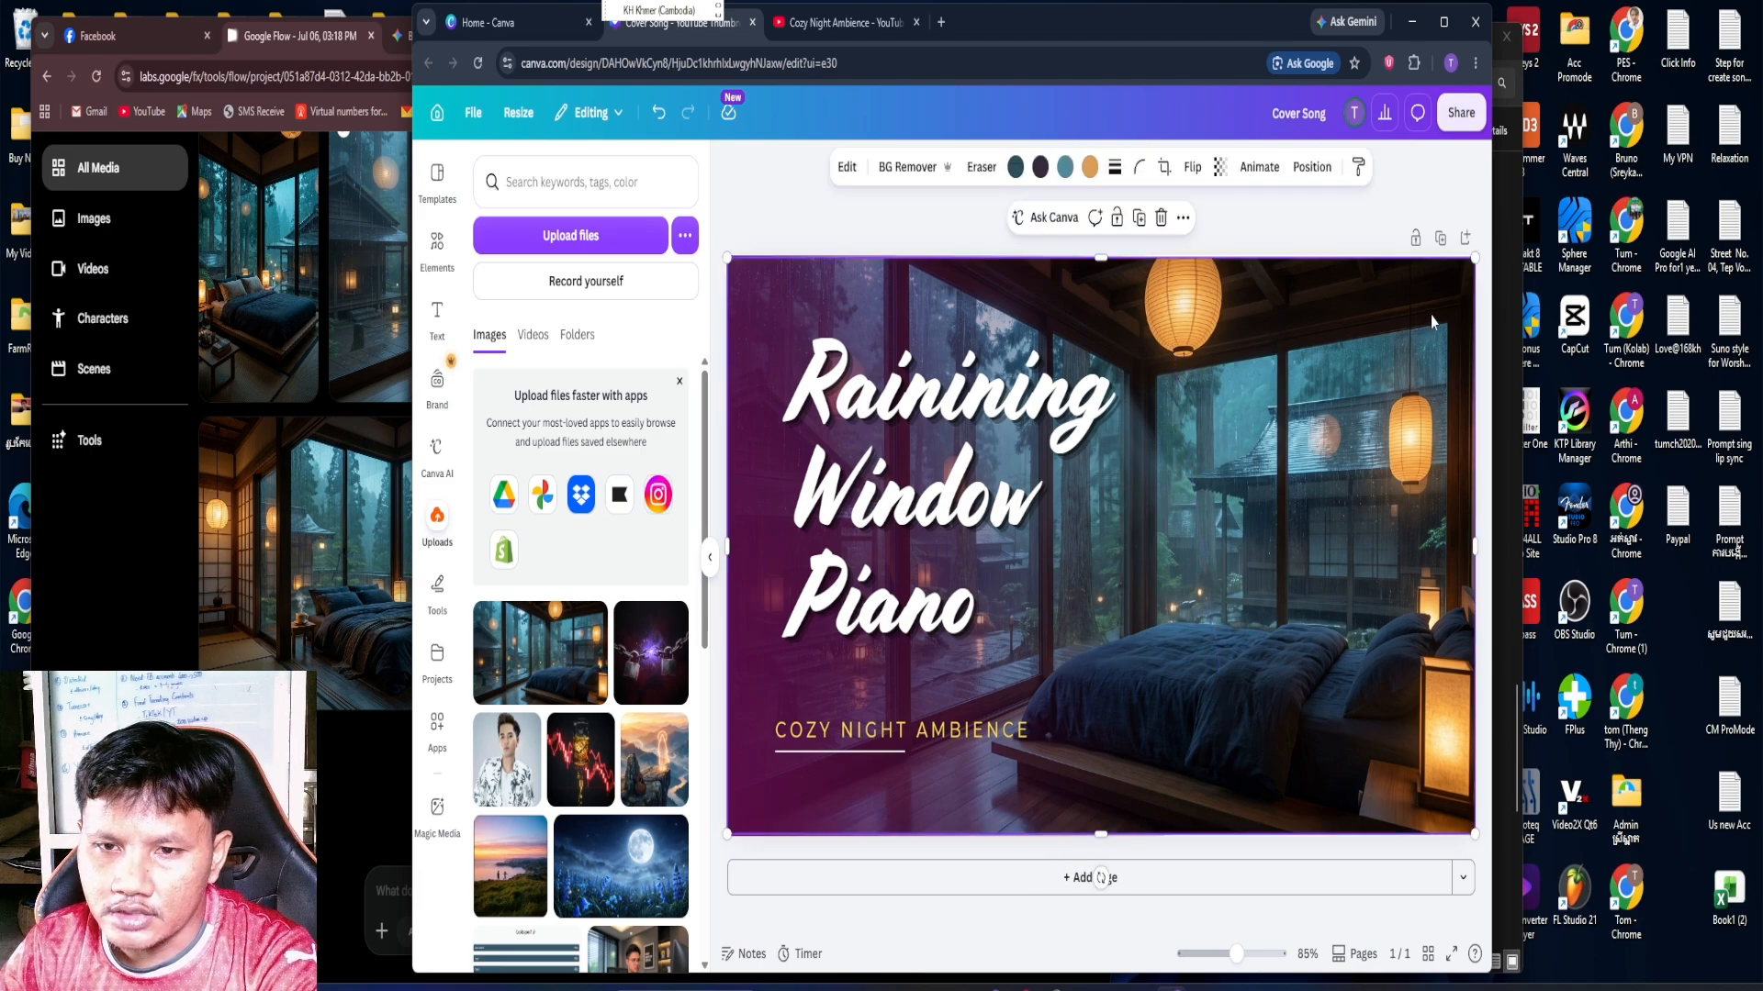
# Download the thumbnail design as a JPG at size 1 and quality 80
pyautogui.click(1459, 114)
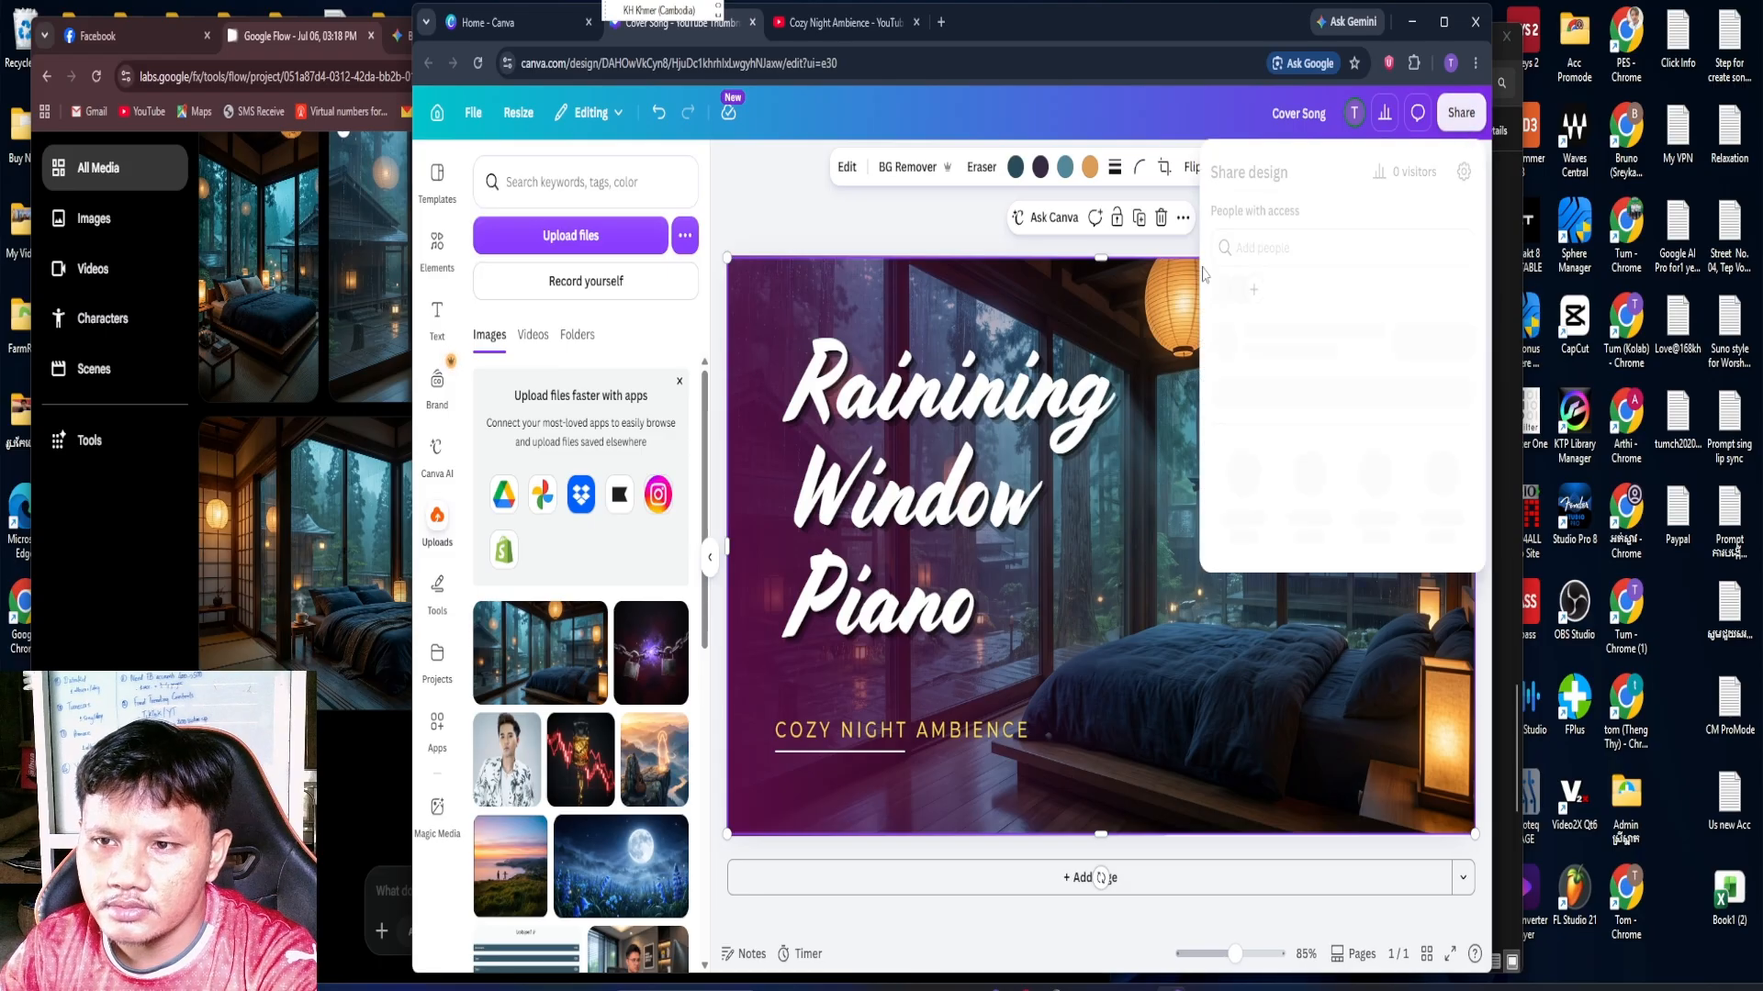
pyautogui.click(1260, 559)
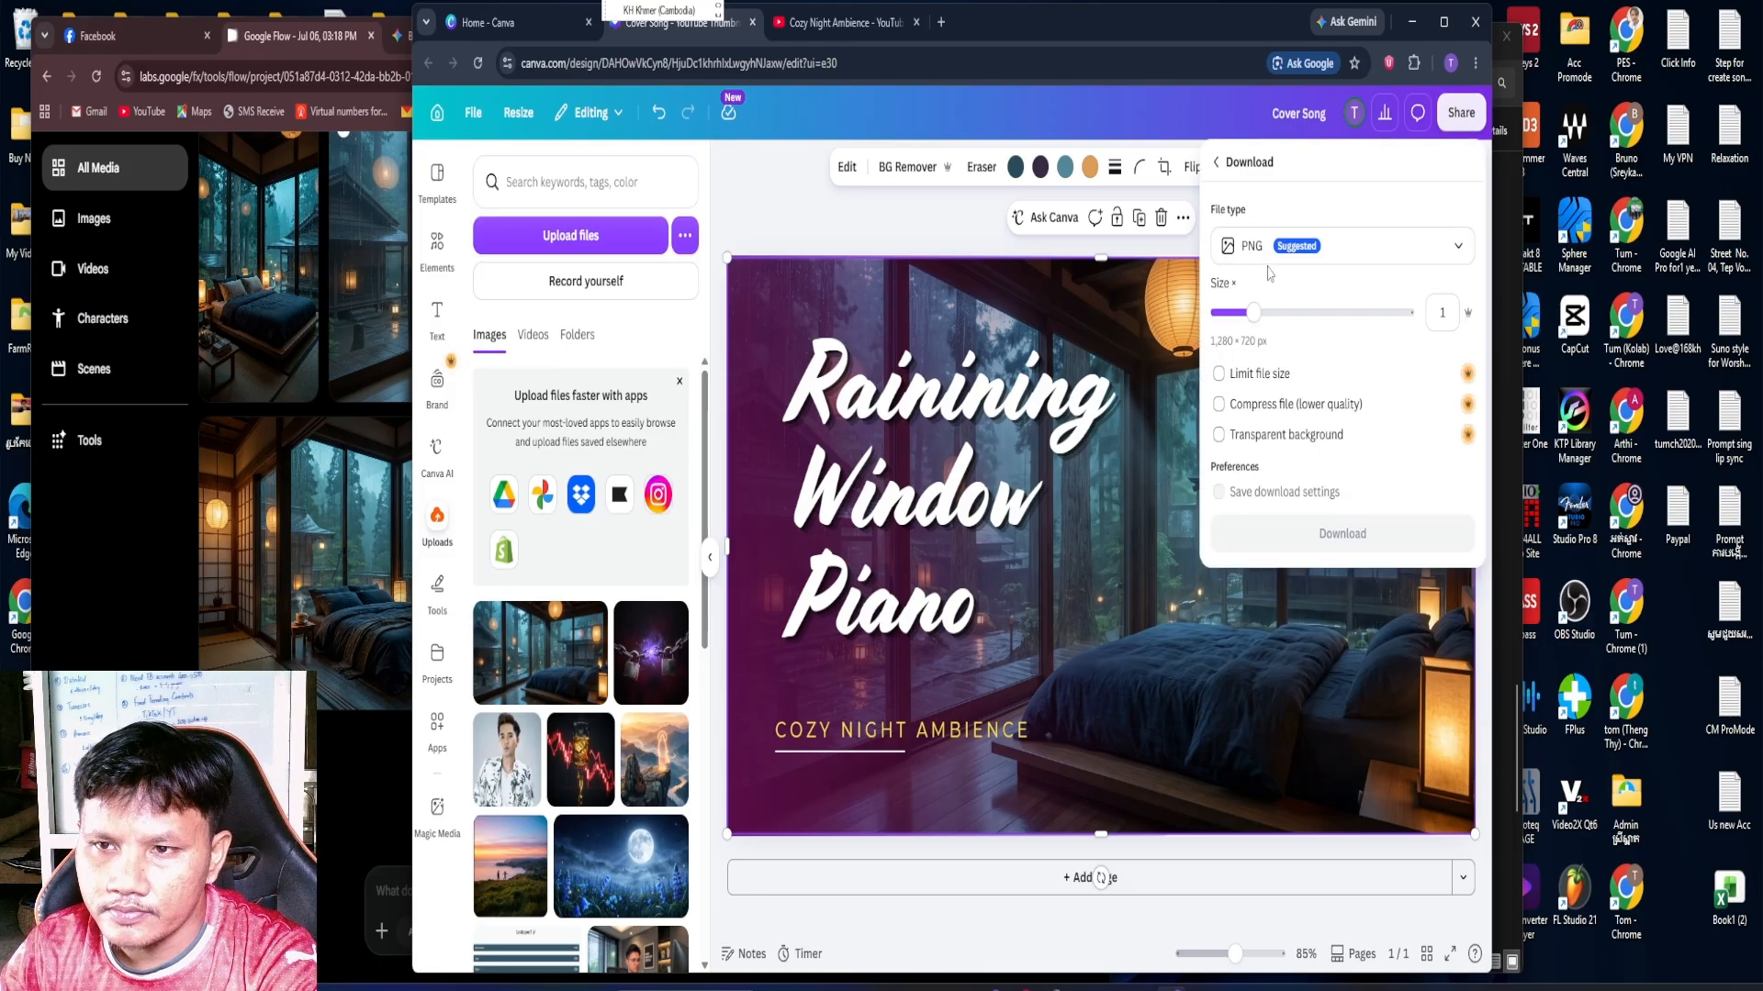
pyautogui.click(1258, 257)
pyautogui.click(1254, 308)
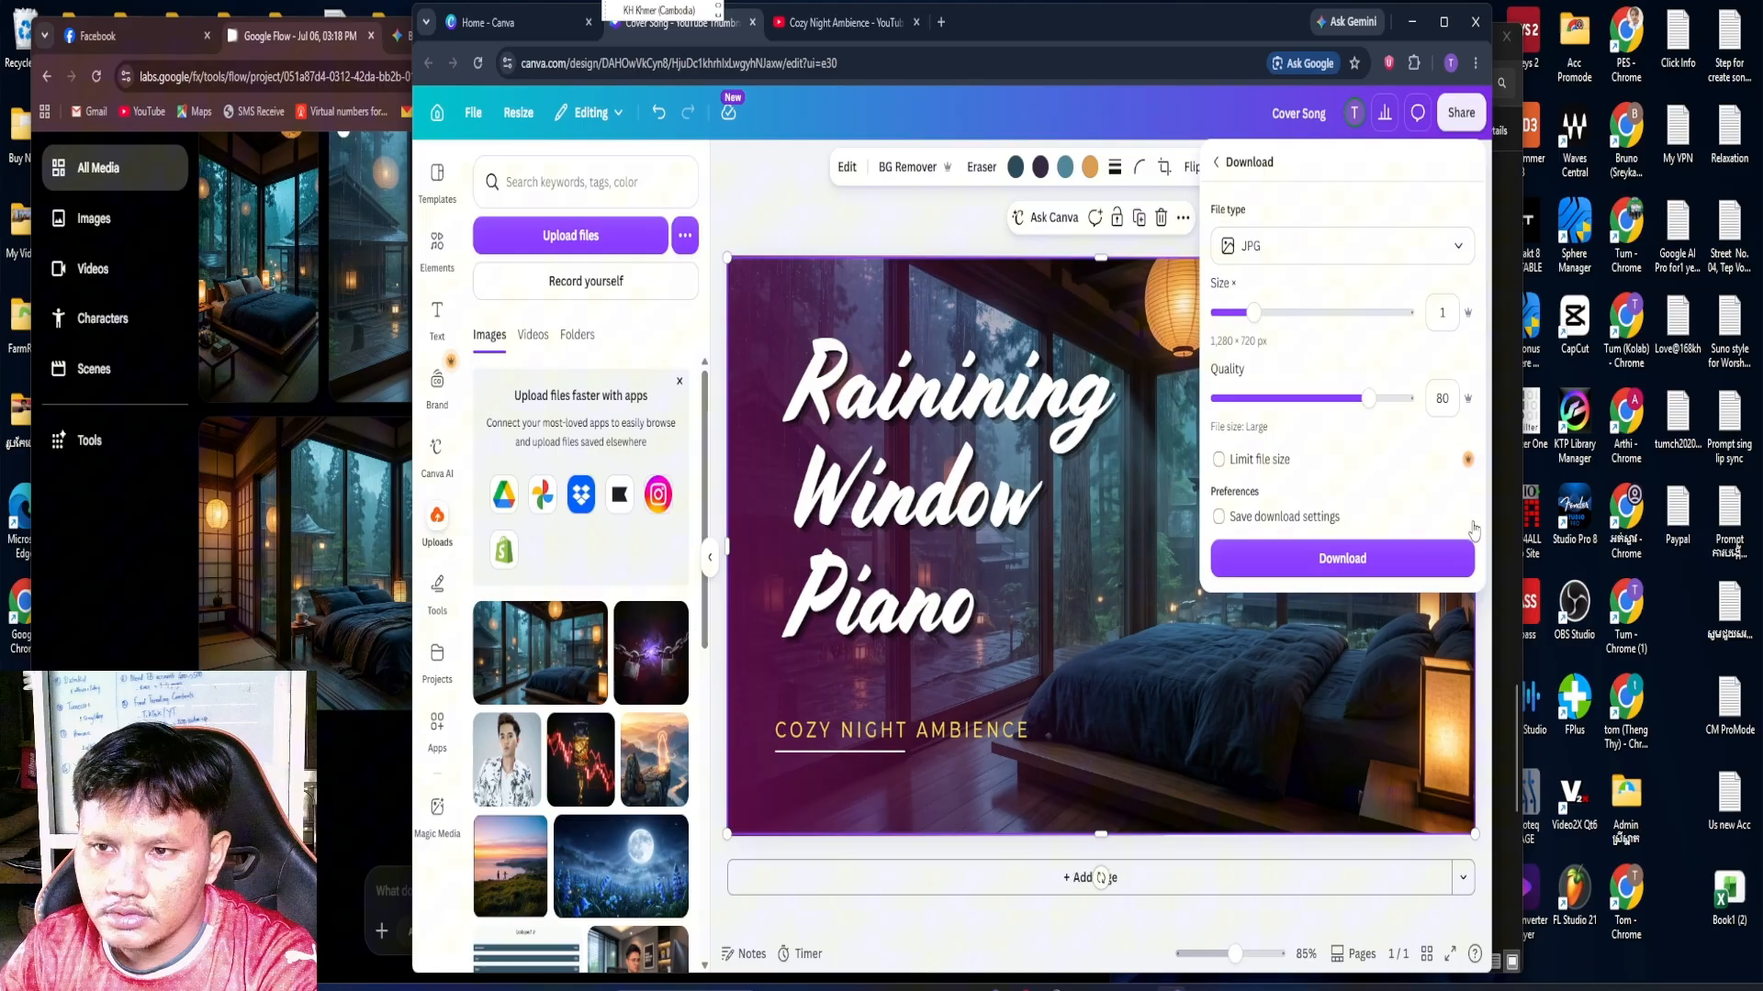
pyautogui.click(1405, 571)
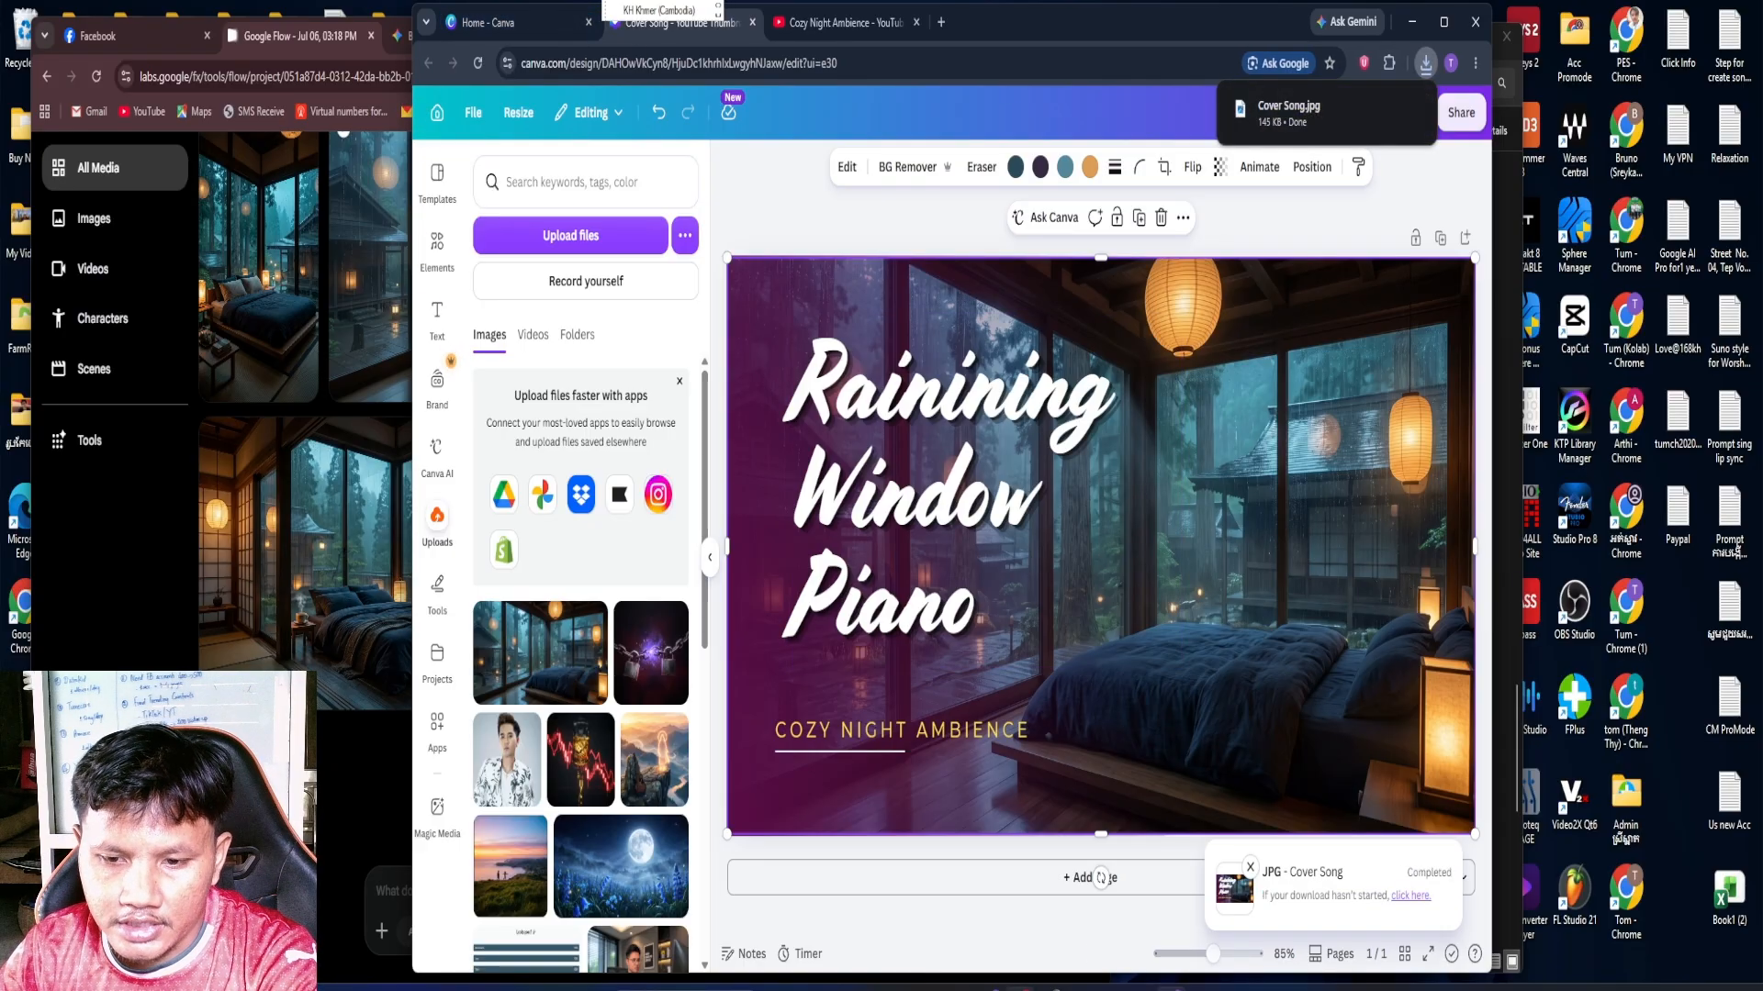
# Switch to ChatGPT, start a new chat, and change the keyboard input language to English (United States)
pyautogui.click(1170, 988)
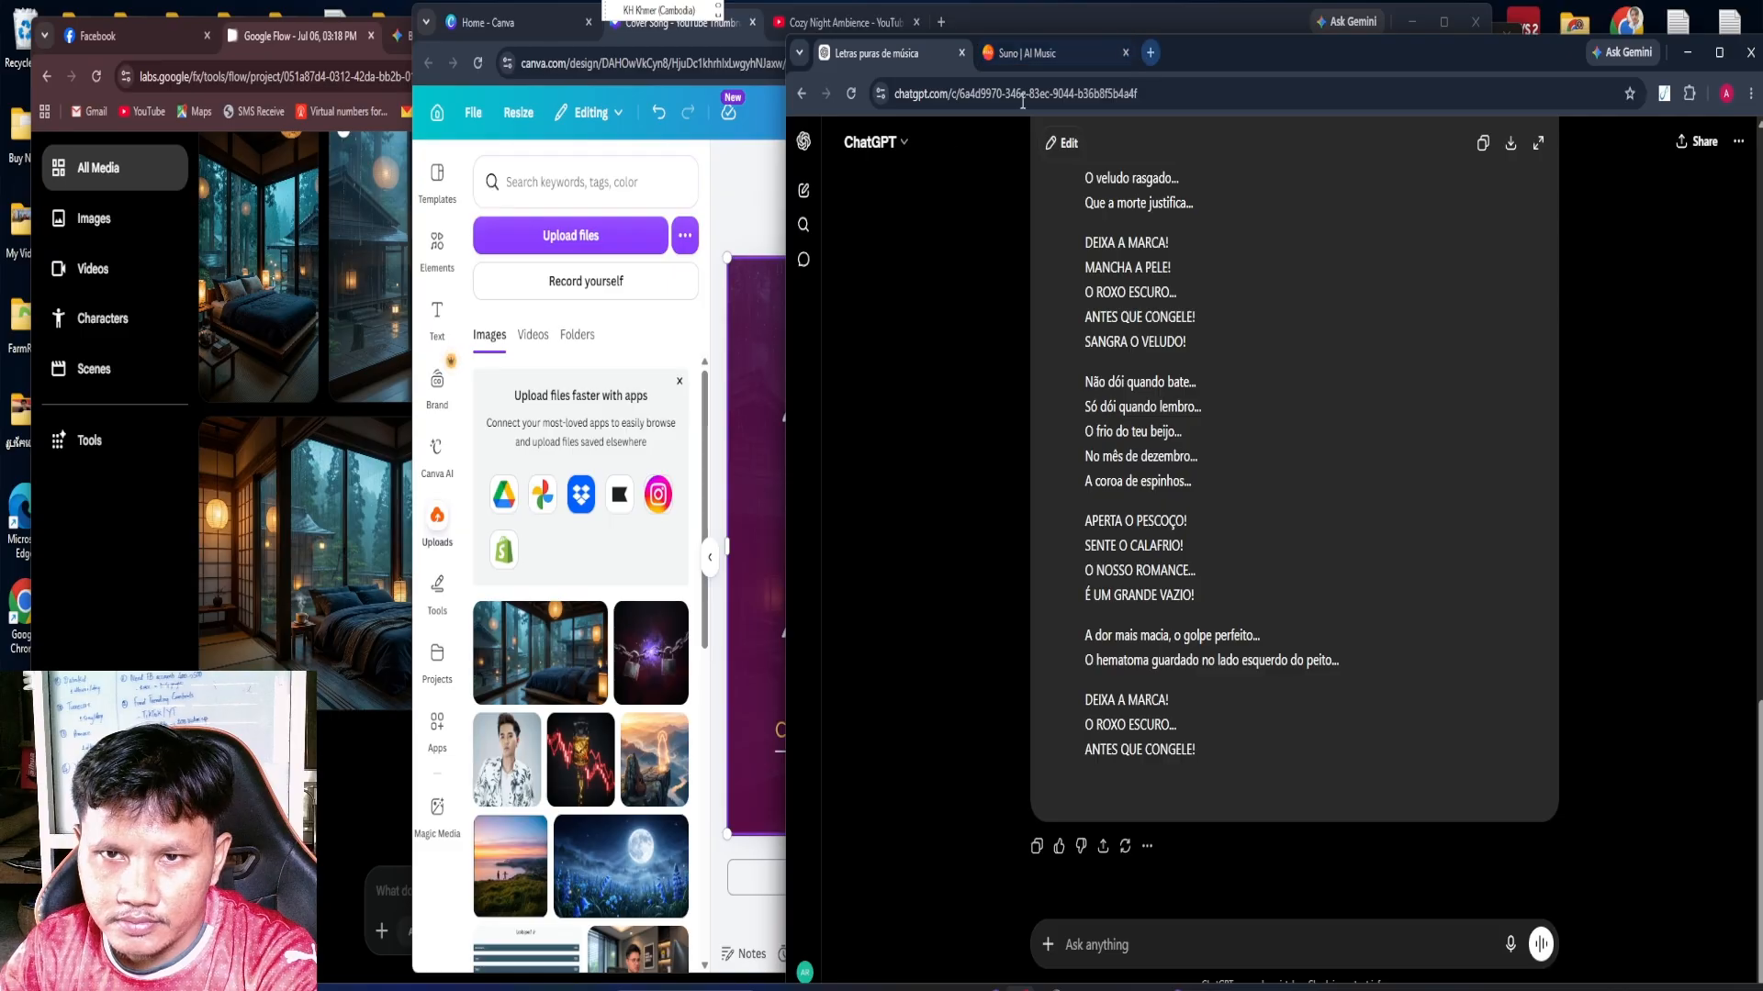
pyautogui.click(804, 191)
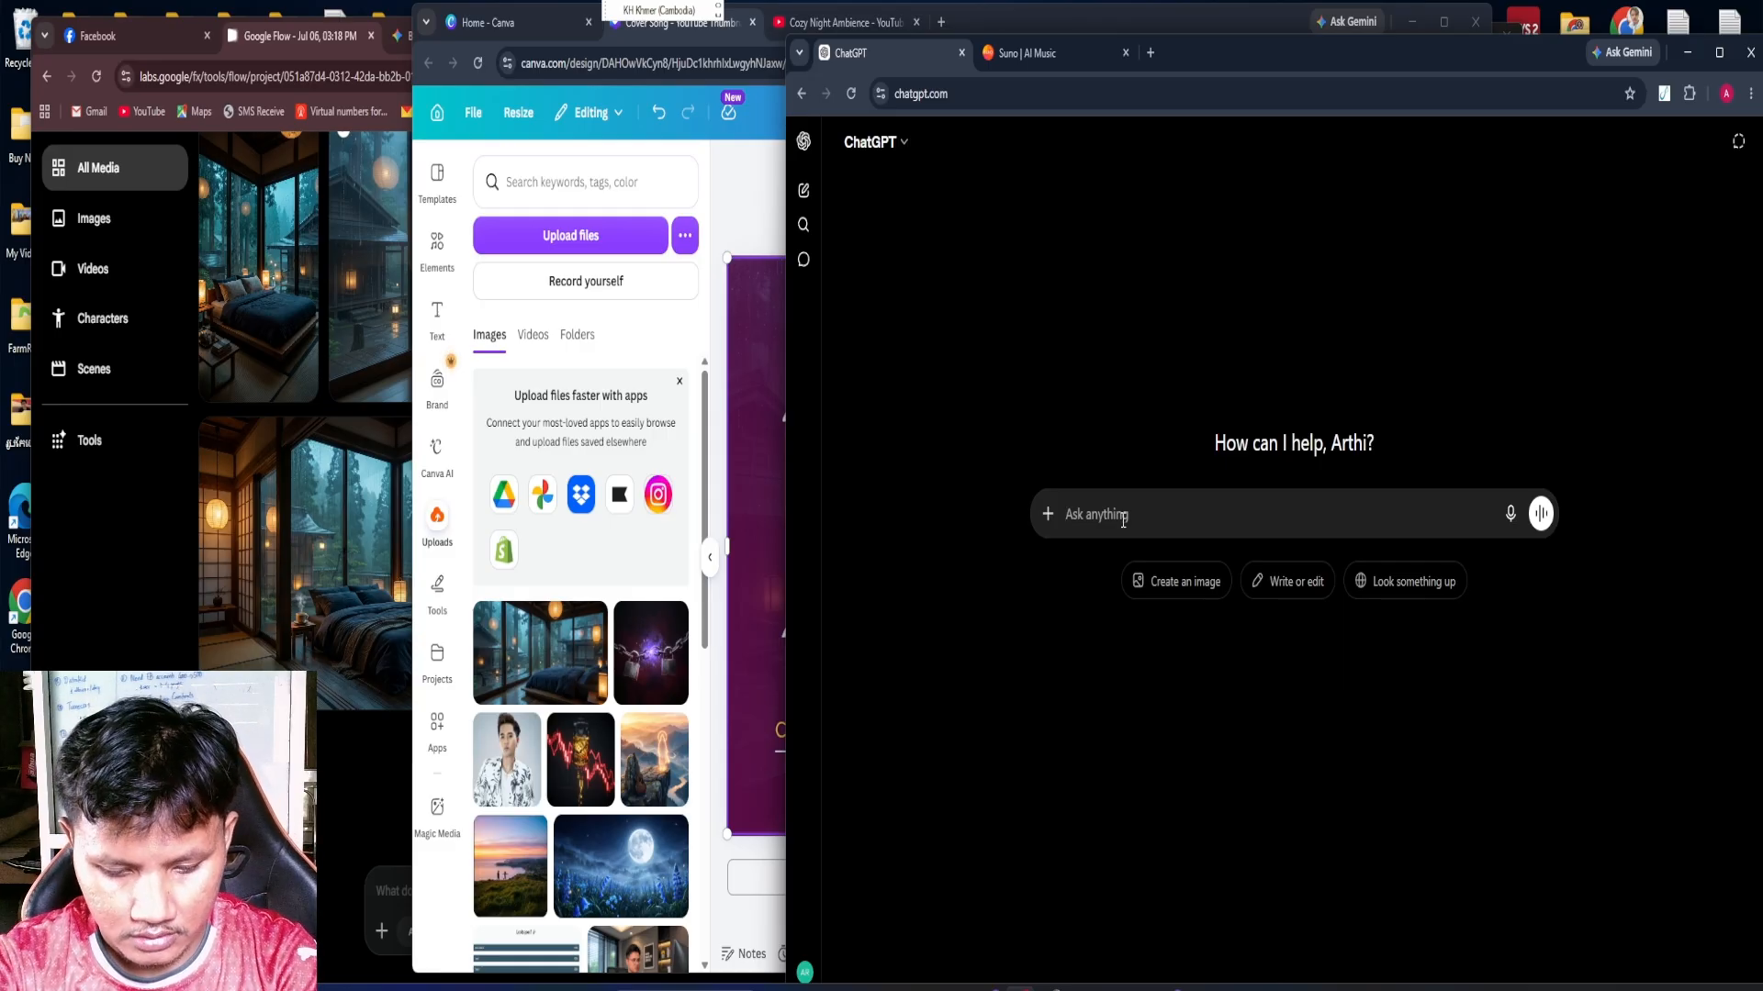
pyautogui.write('ស')
pyautogui.press('BackSpace')
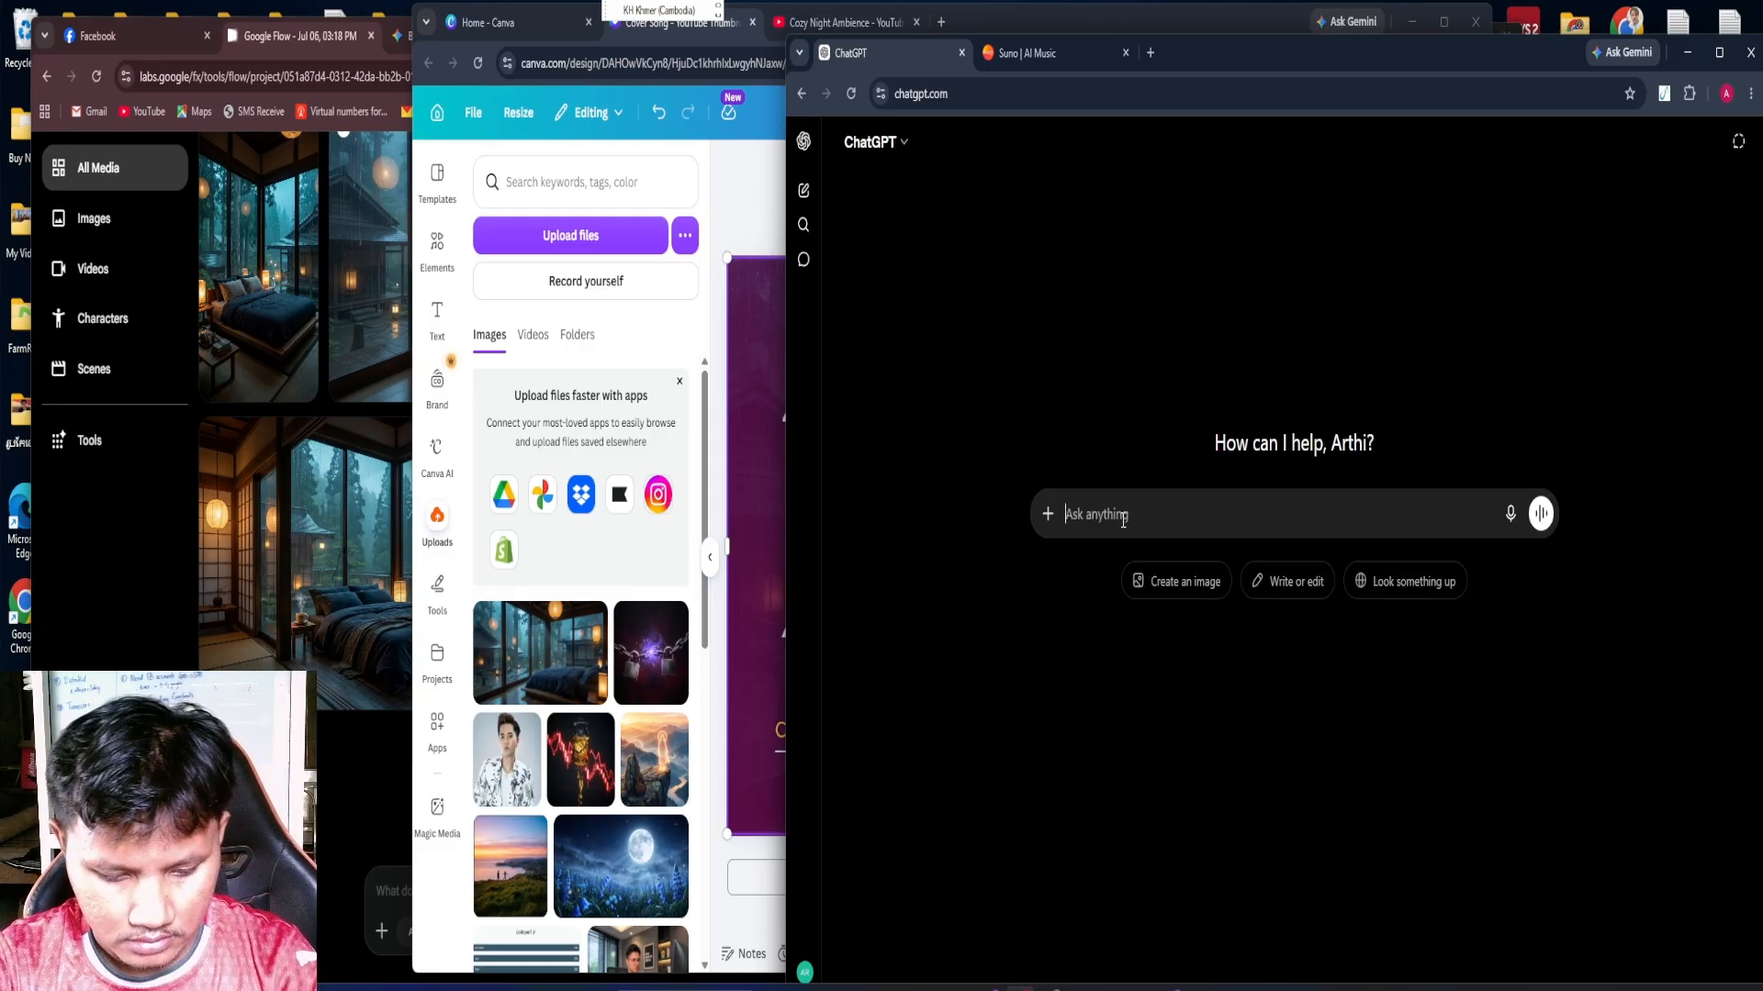
pyautogui.hotkey('alt', 'shift')
# Write the prompt "Please give me description for YouTube of Cozy Night Ambience" in the new chat
pyautogui.write('P')
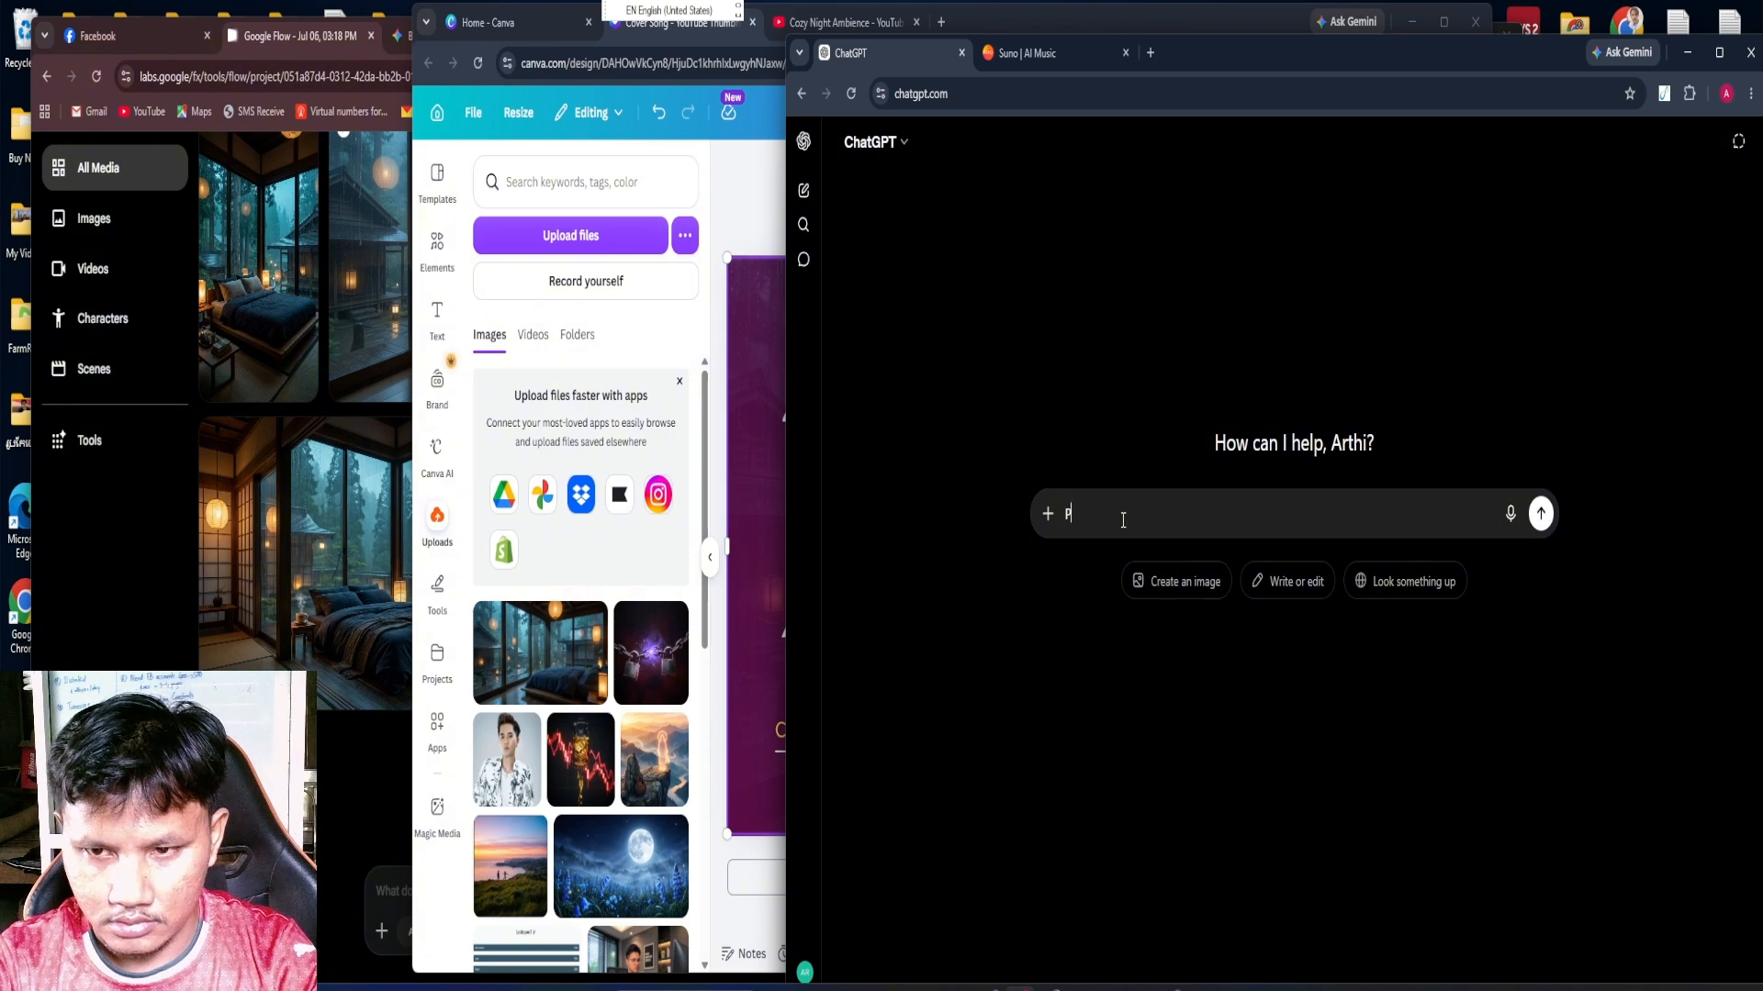
pyautogui.write('lea')
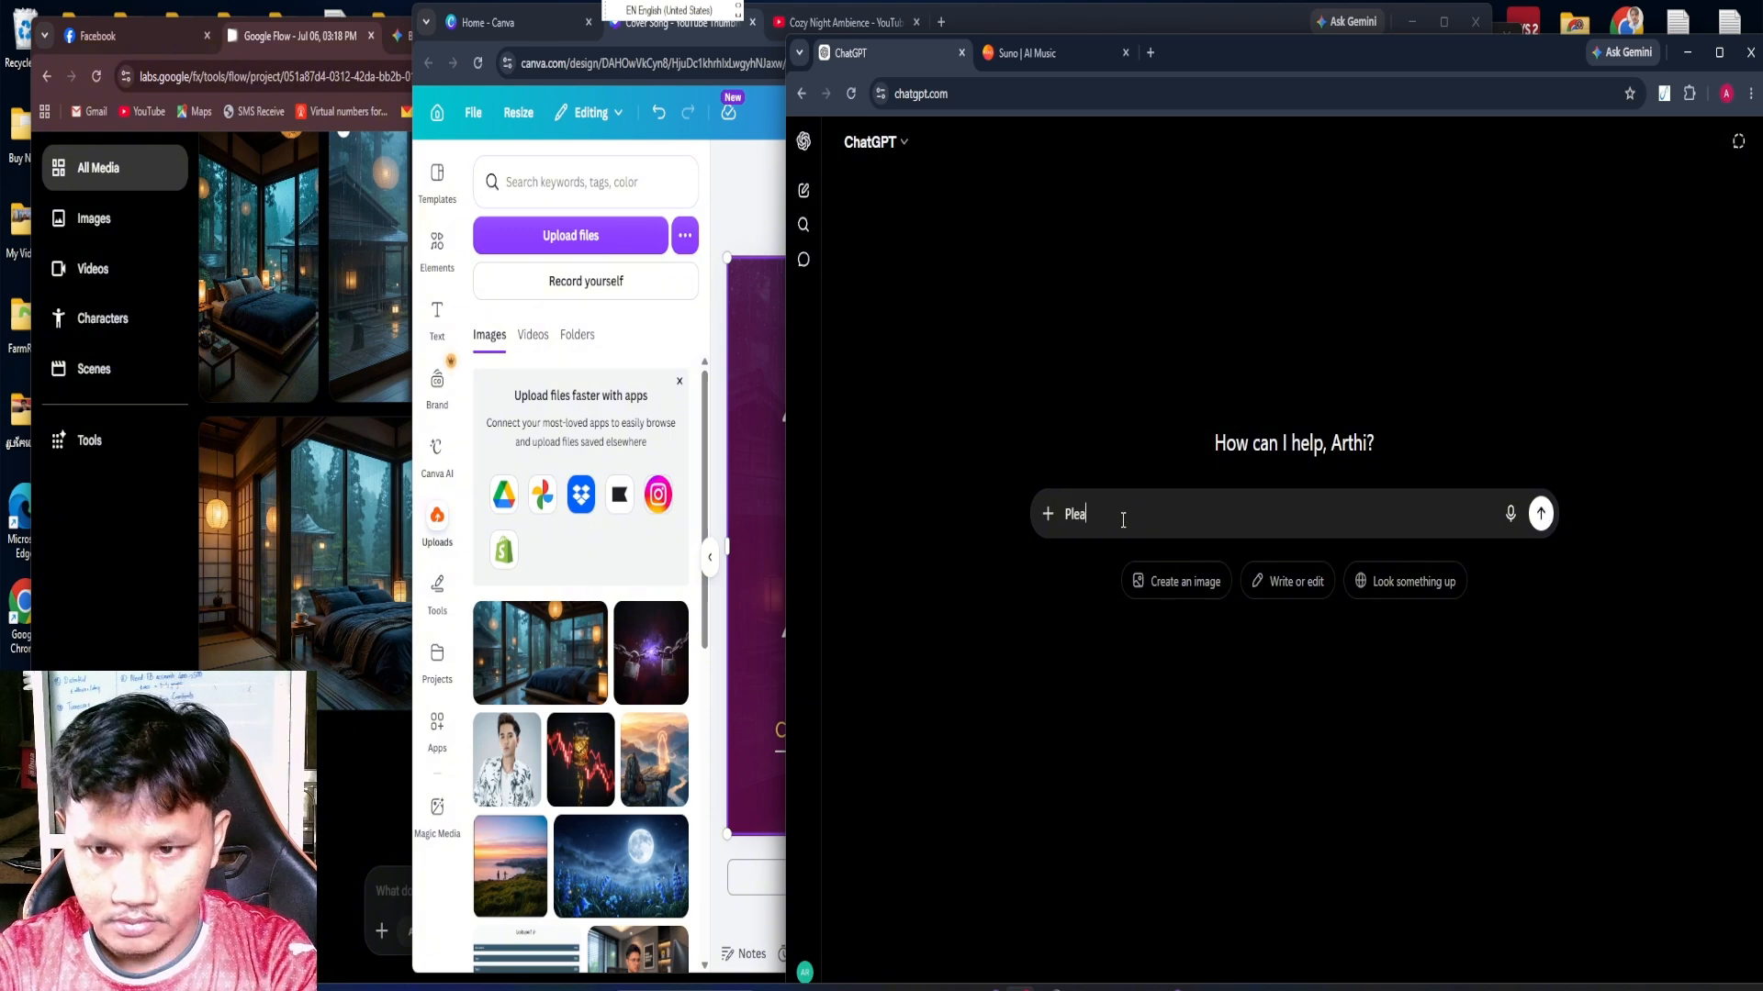
pyautogui.write('se')
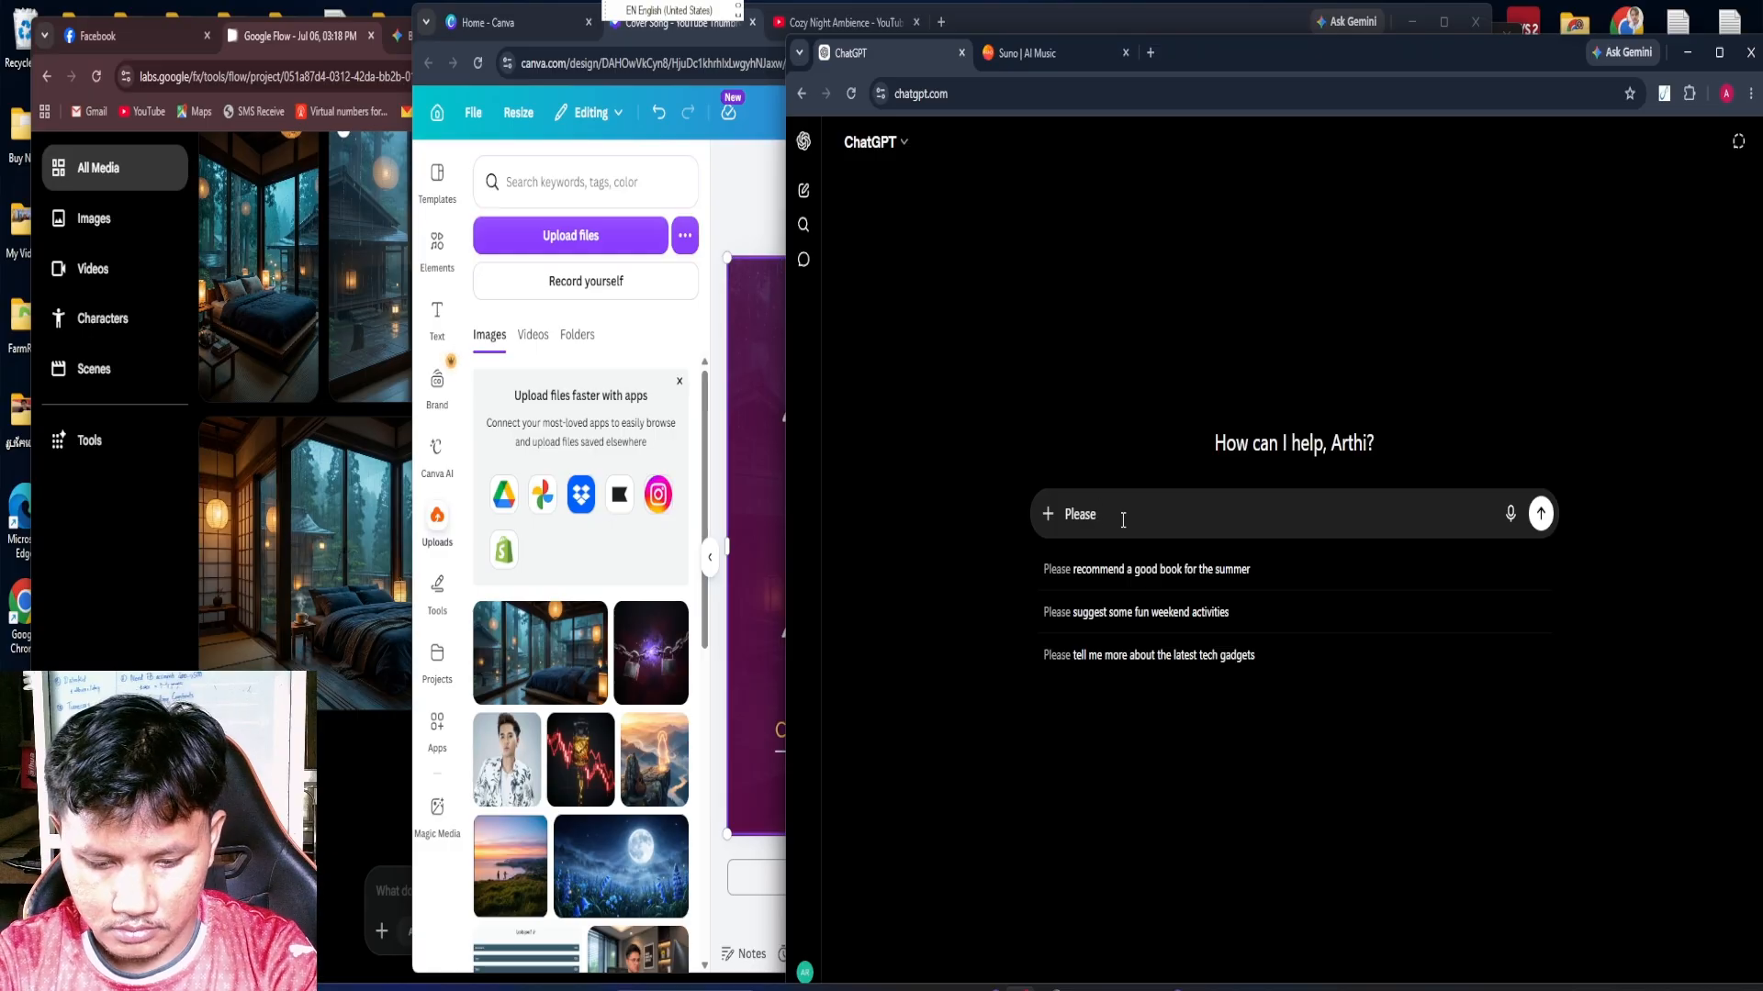
pyautogui.write(' give m')
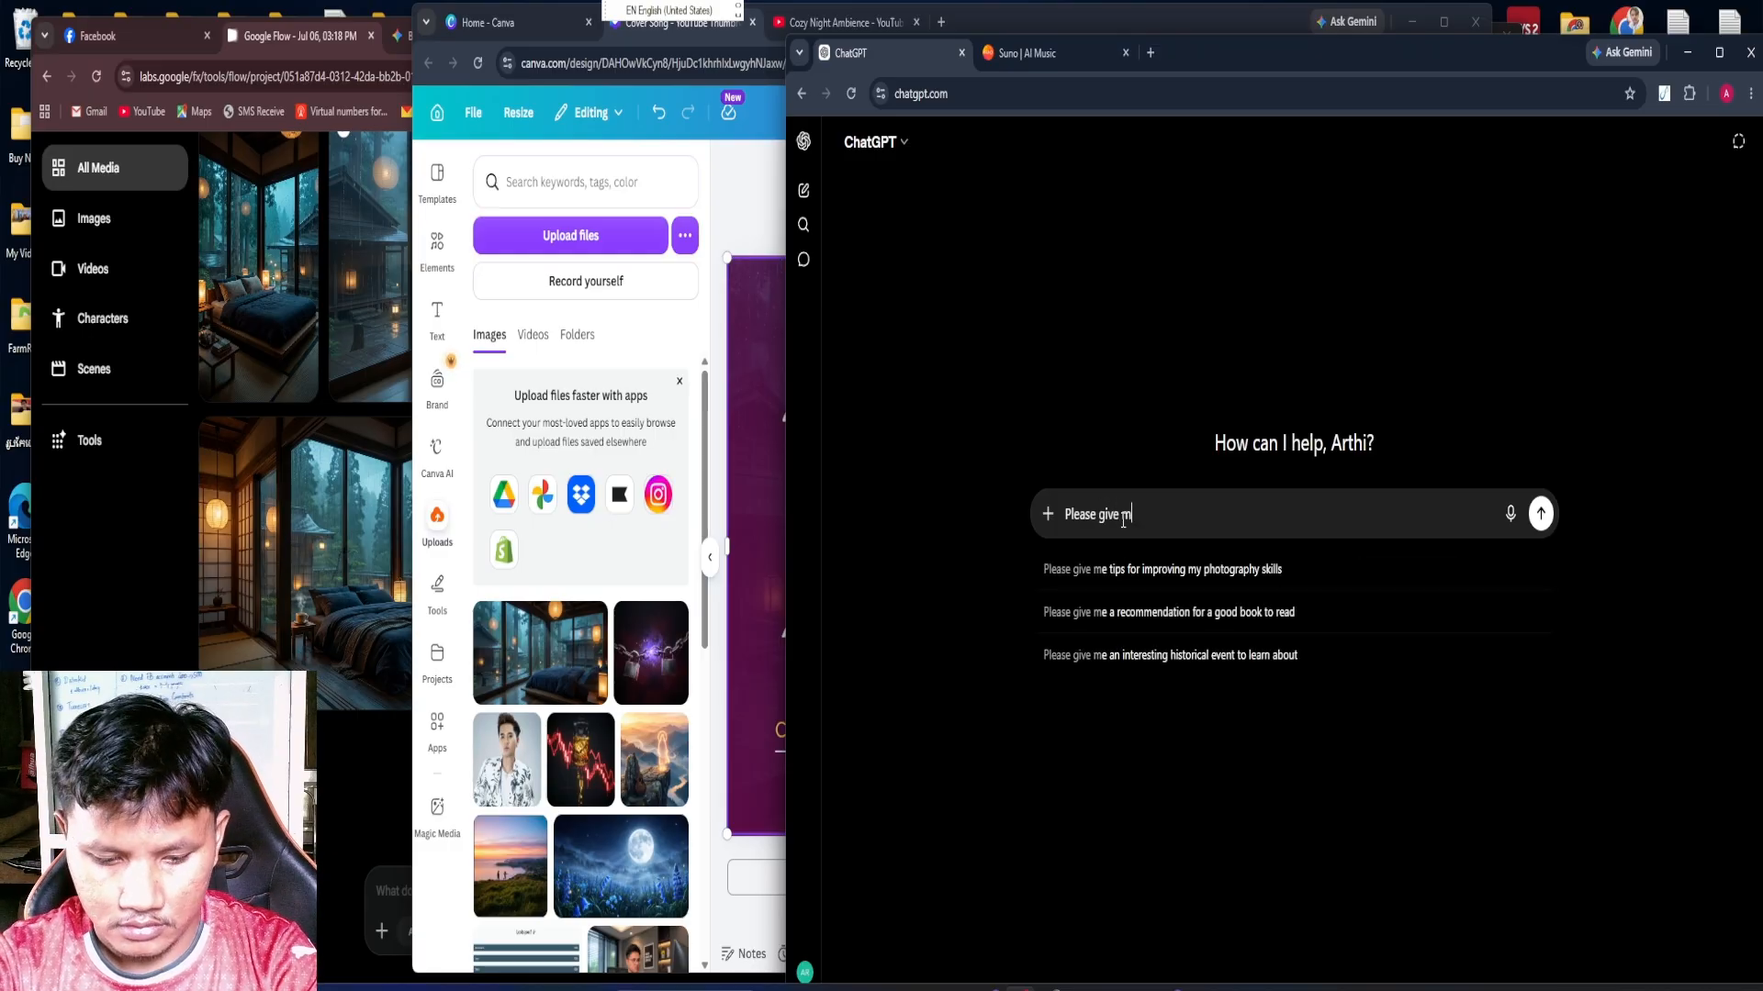
pyautogui.write('e des')
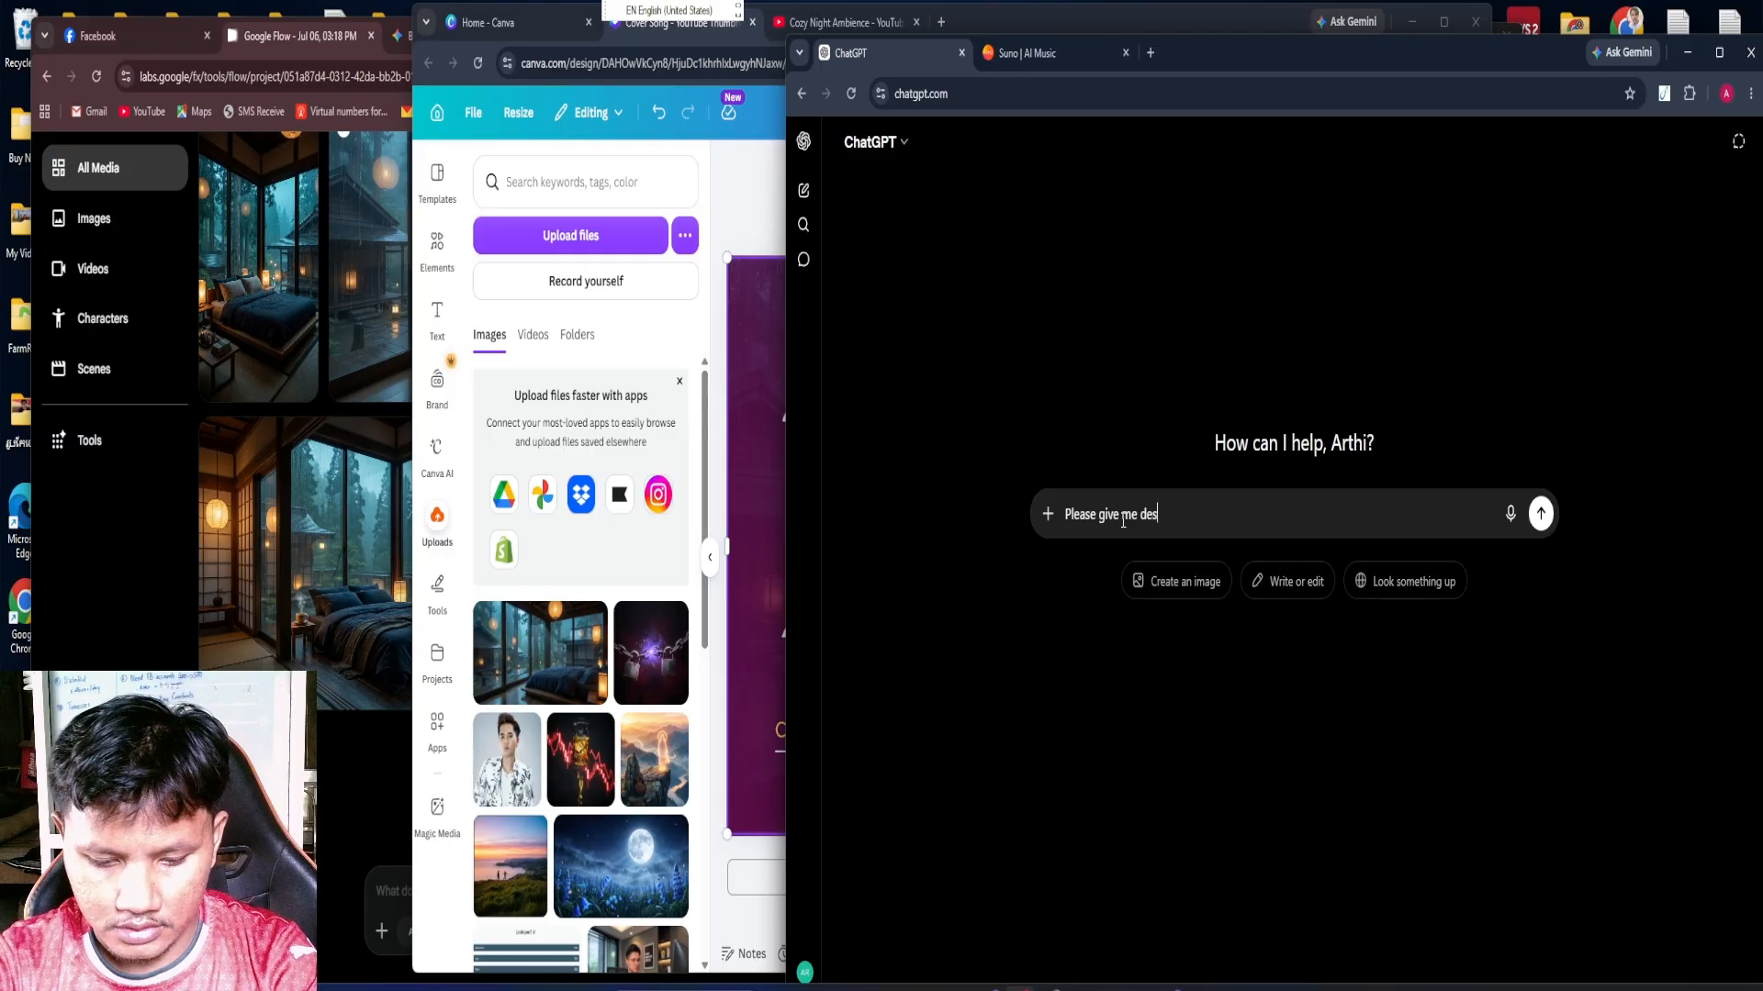
pyautogui.write('cripti')
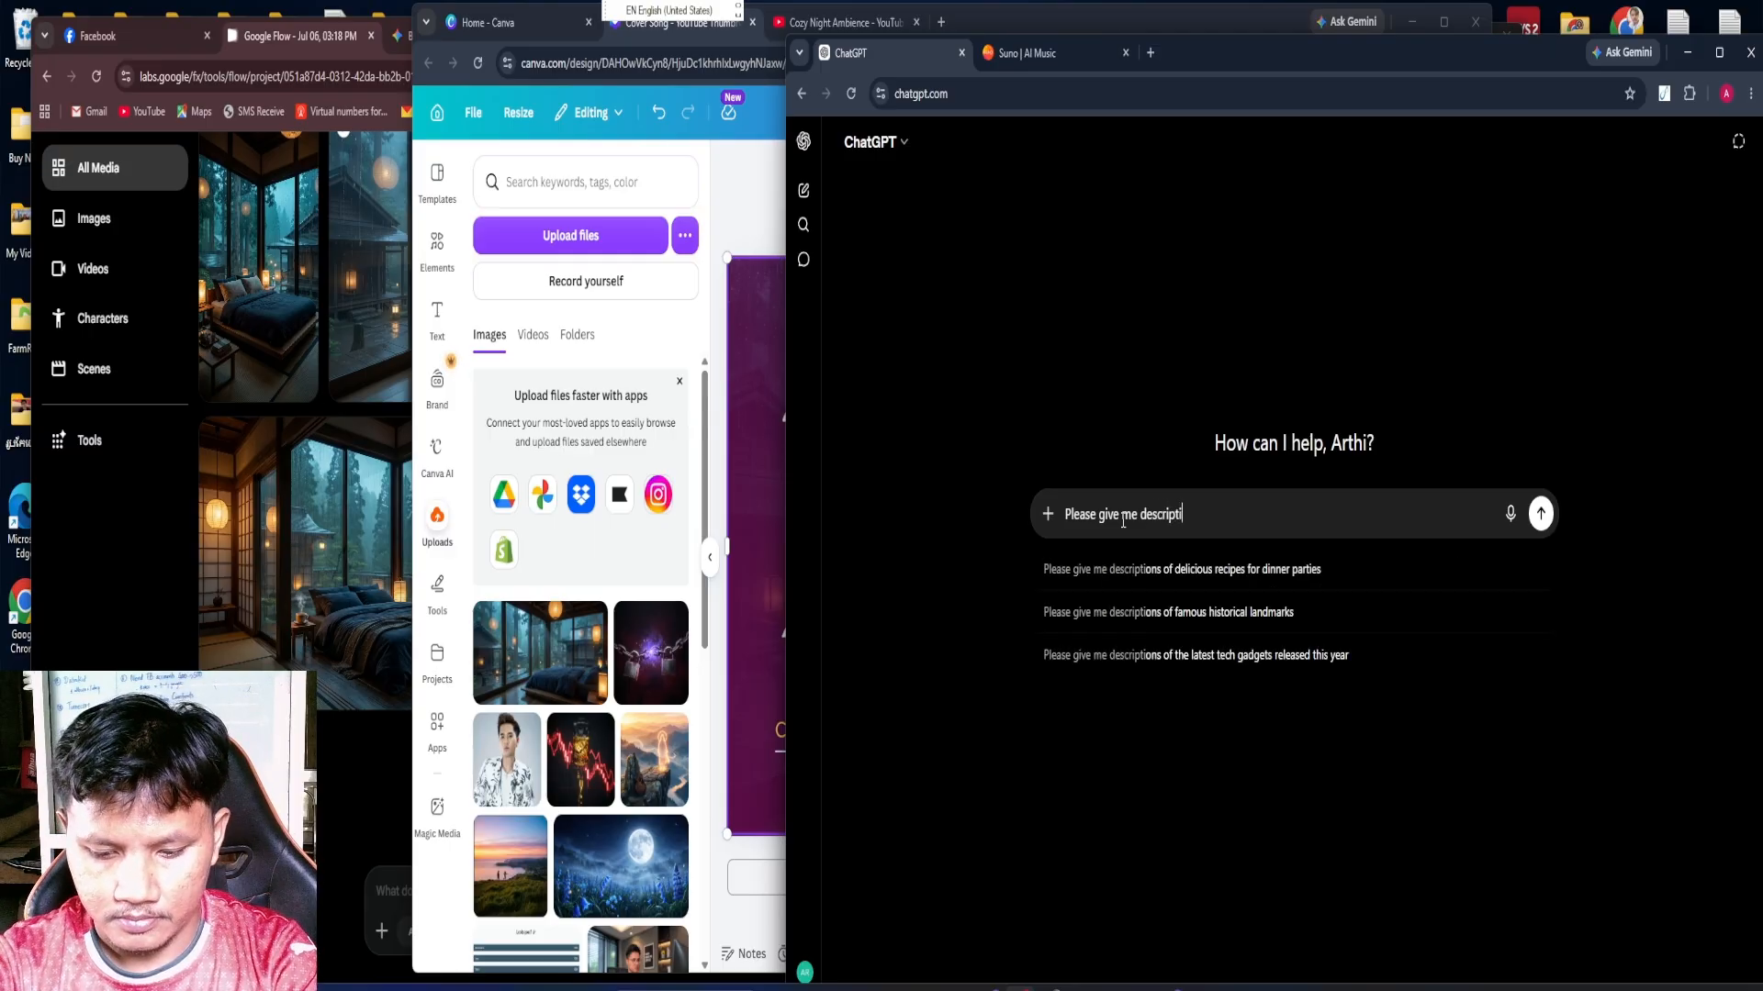
pyautogui.write('on ')
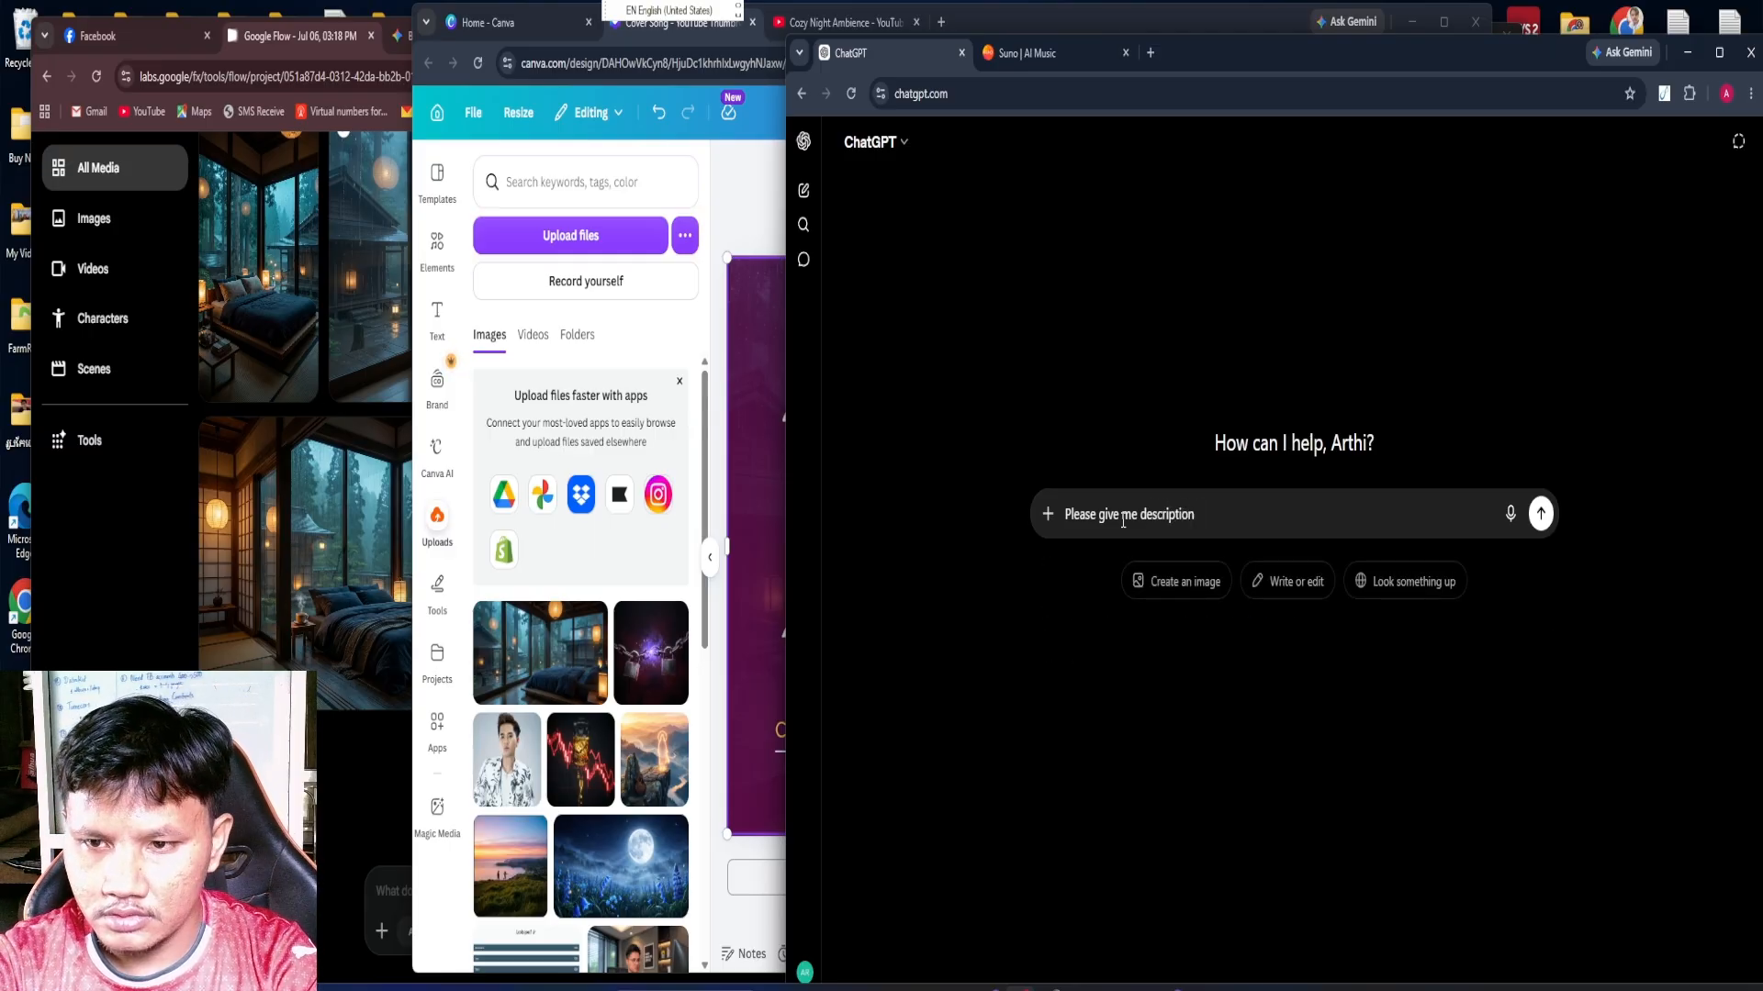
pyautogui.write('for')
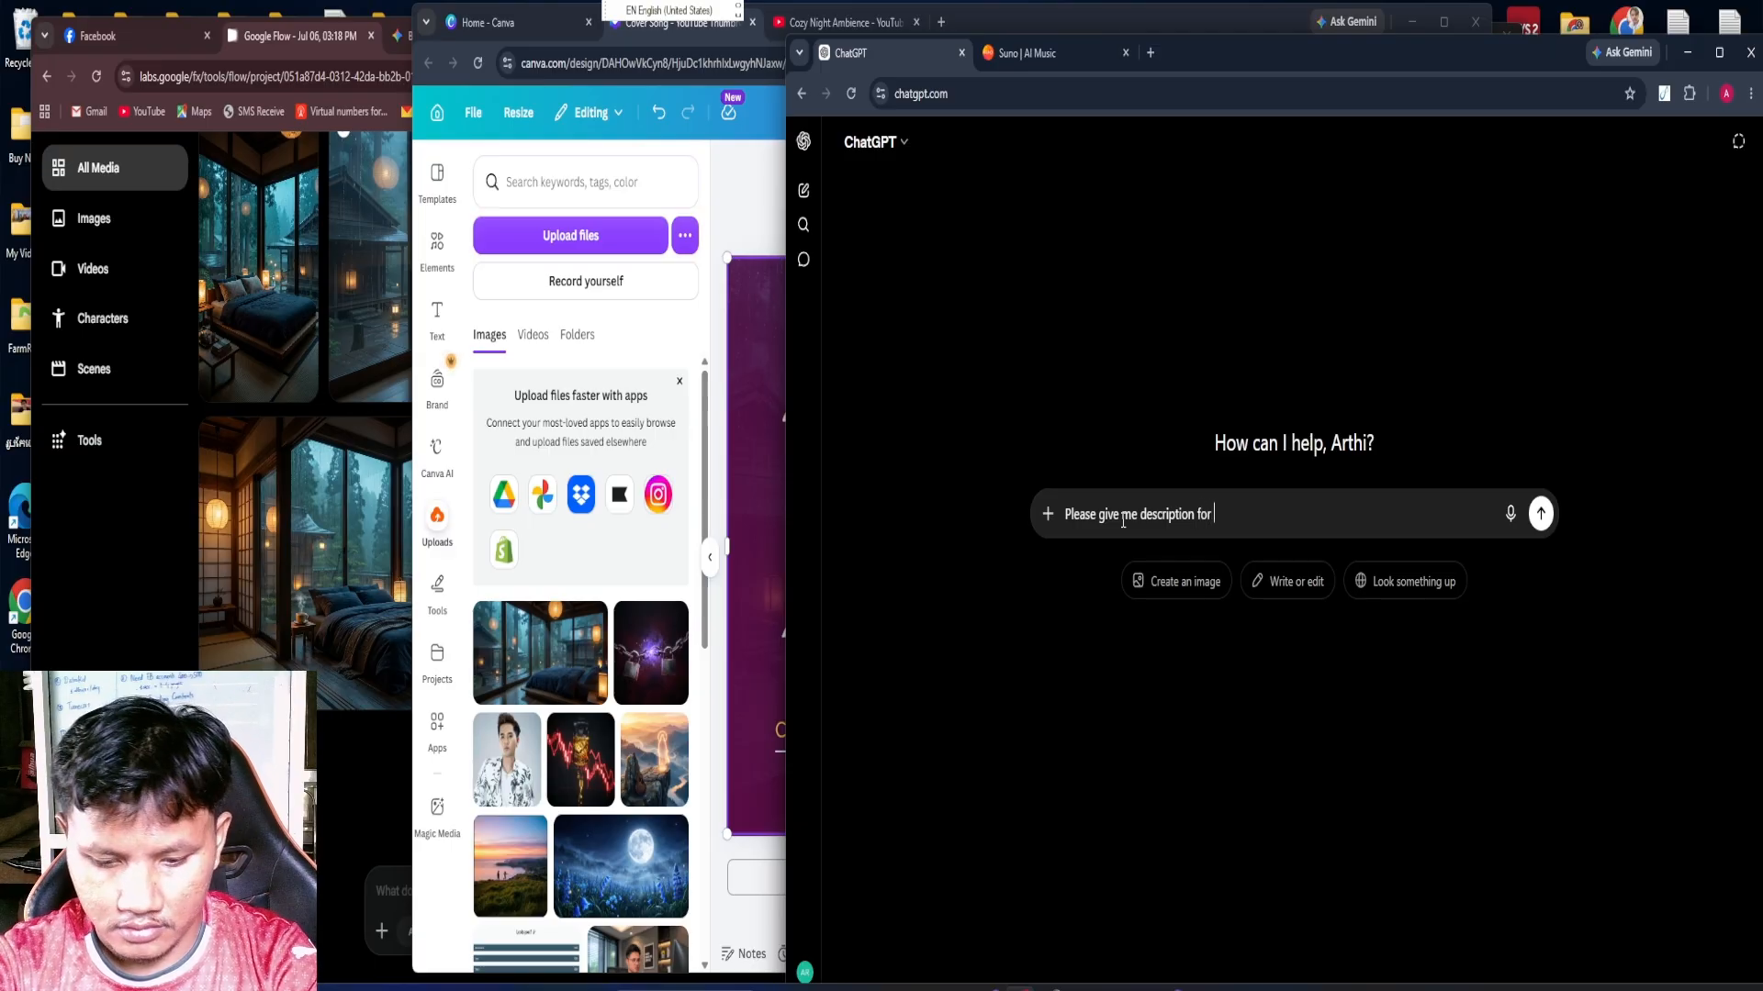
pyautogui.write(' Yout')
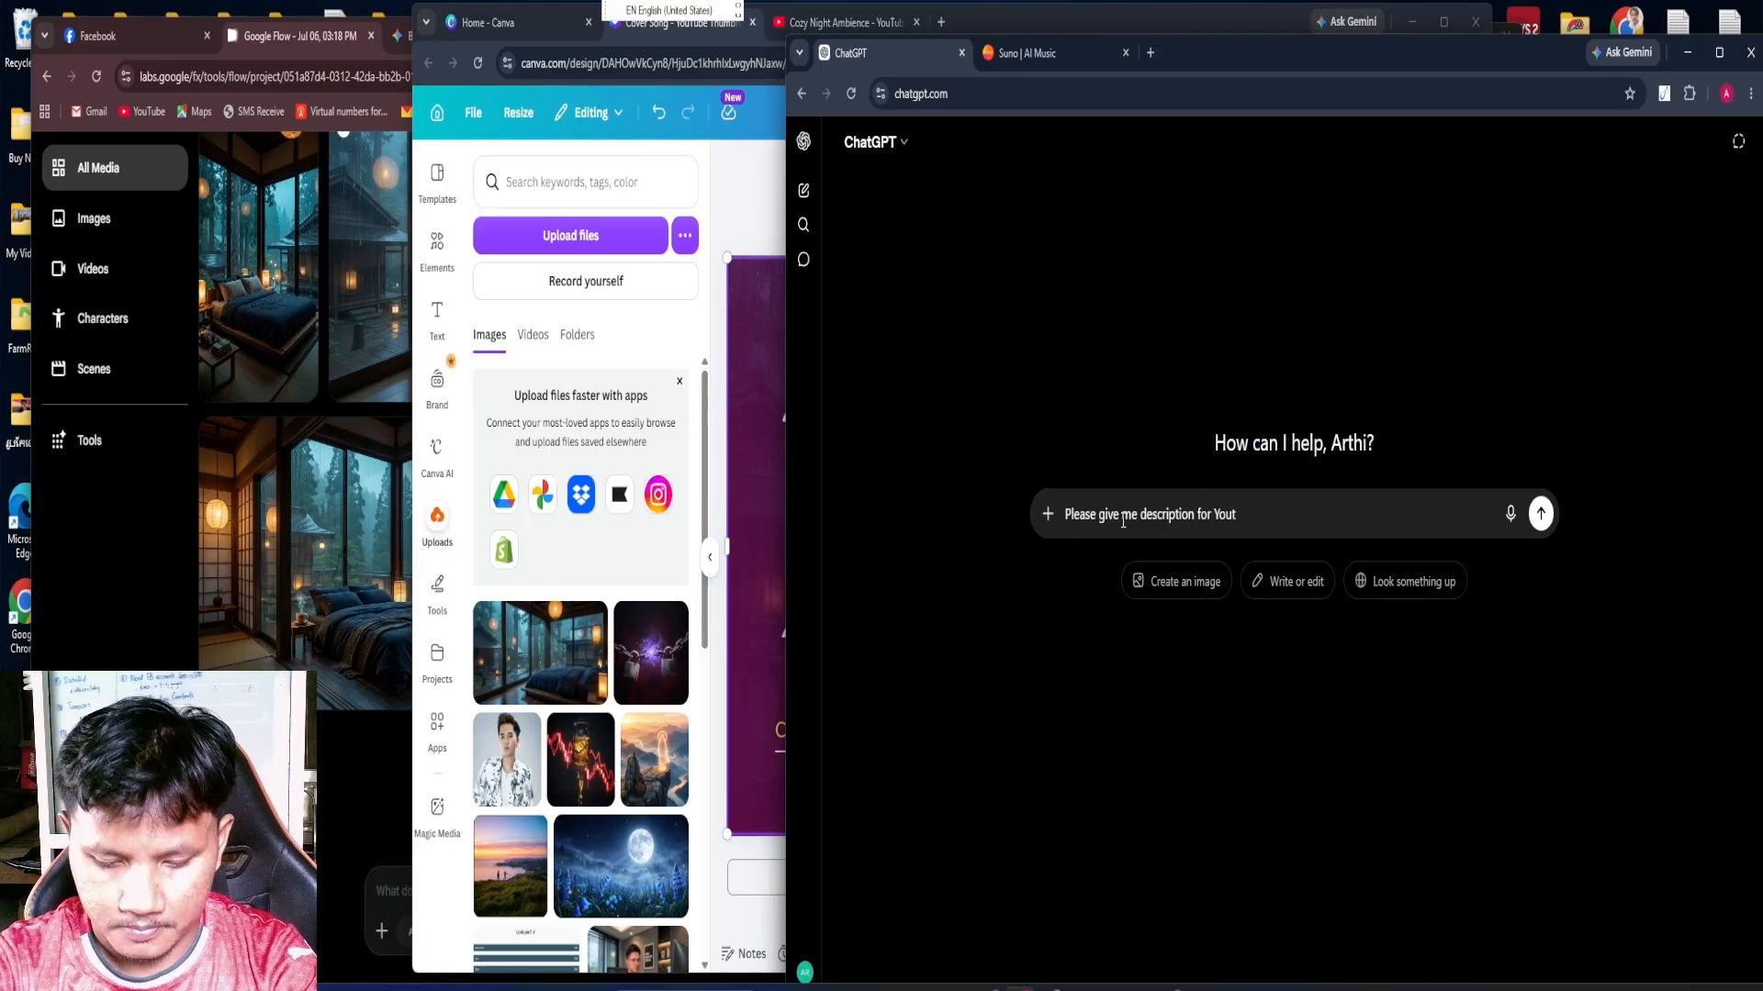
pyautogui.press('BackSpace')
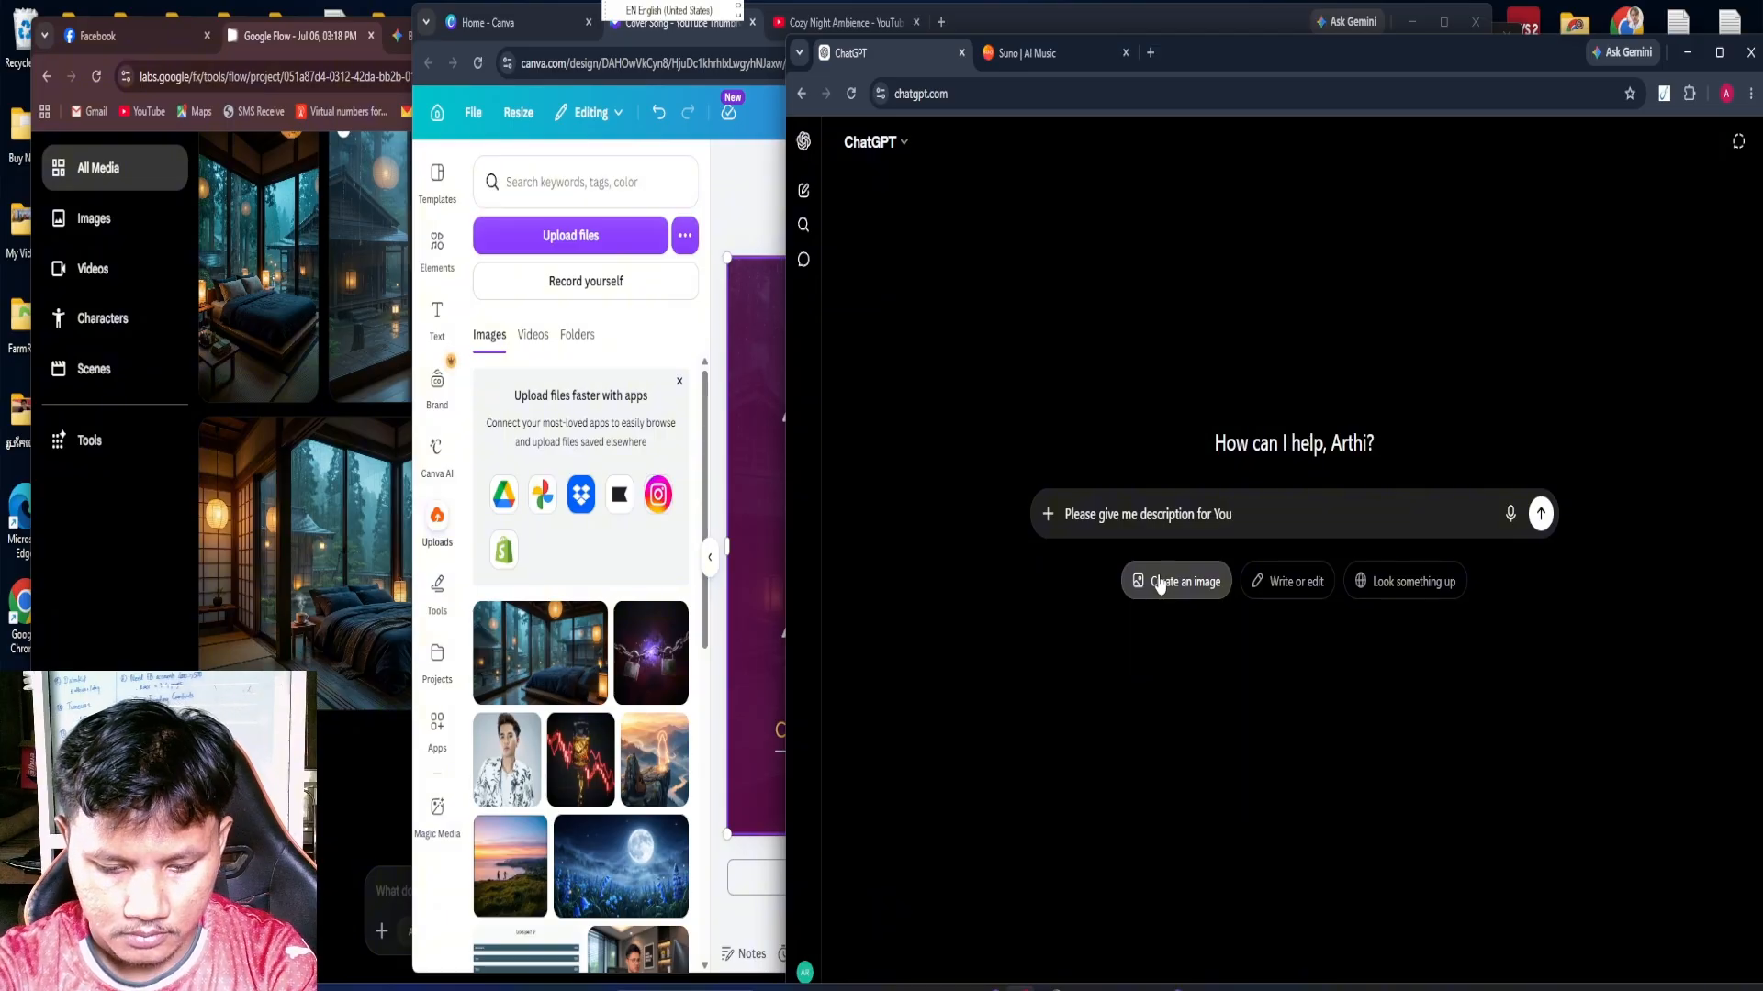
pyautogui.write('Tu')
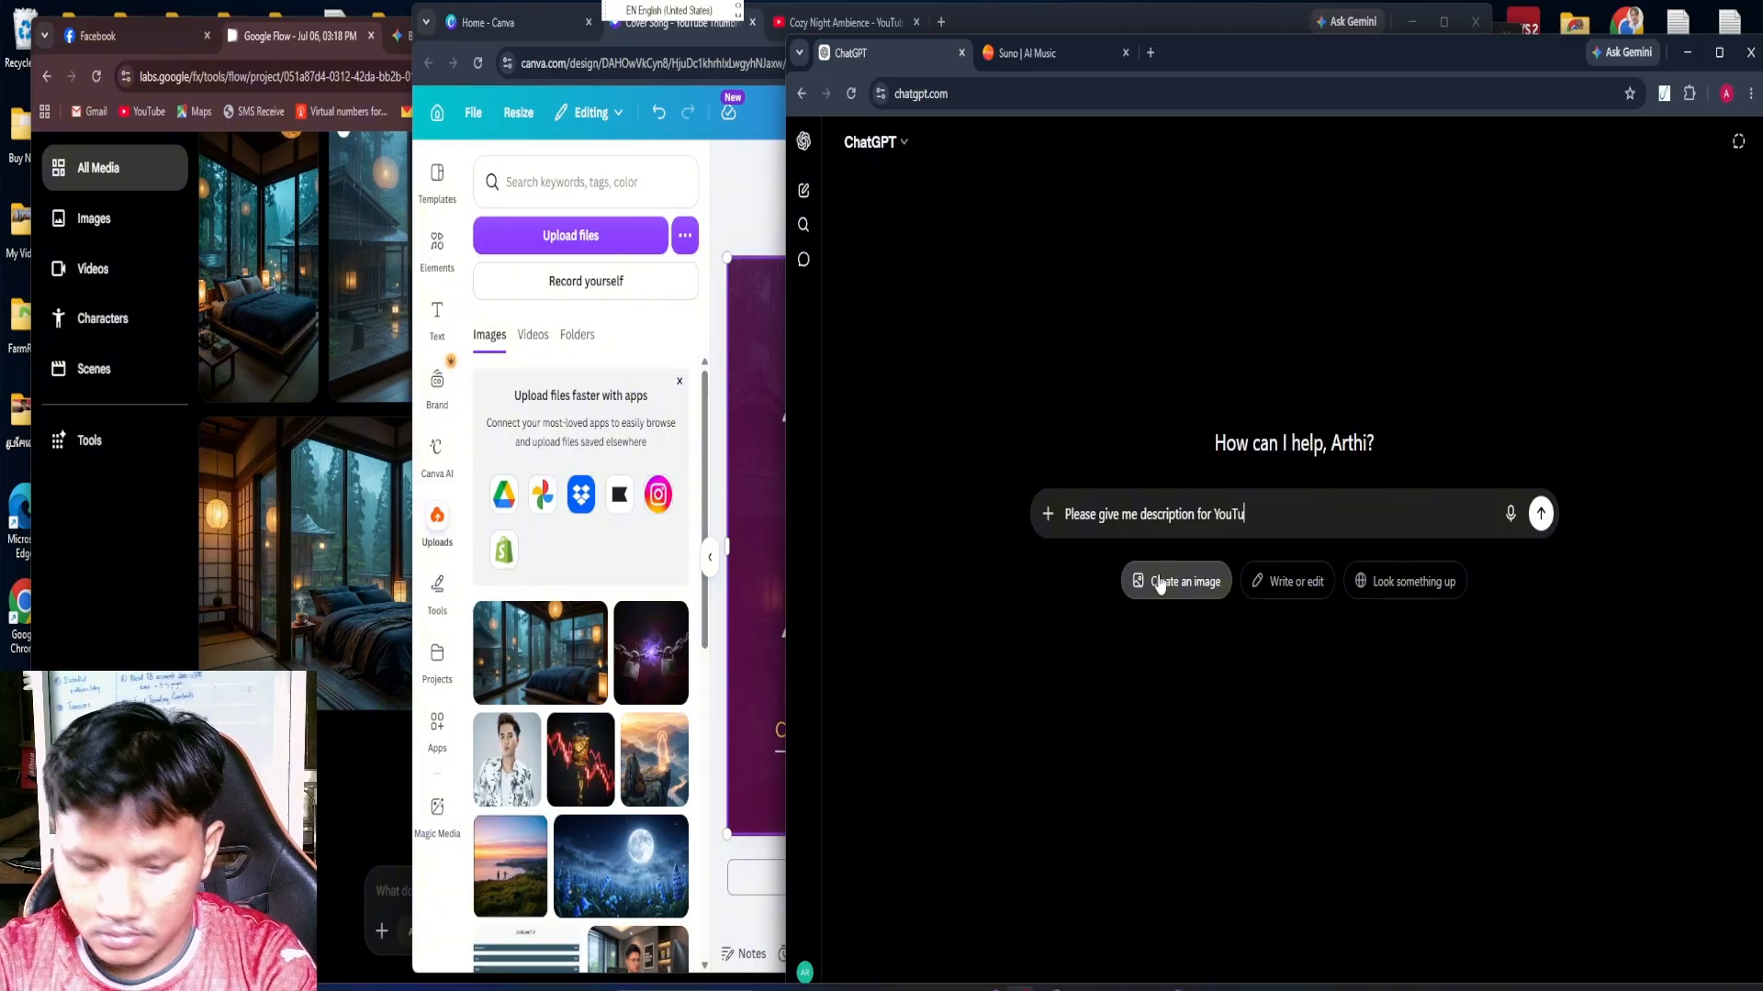
pyautogui.write('be ')
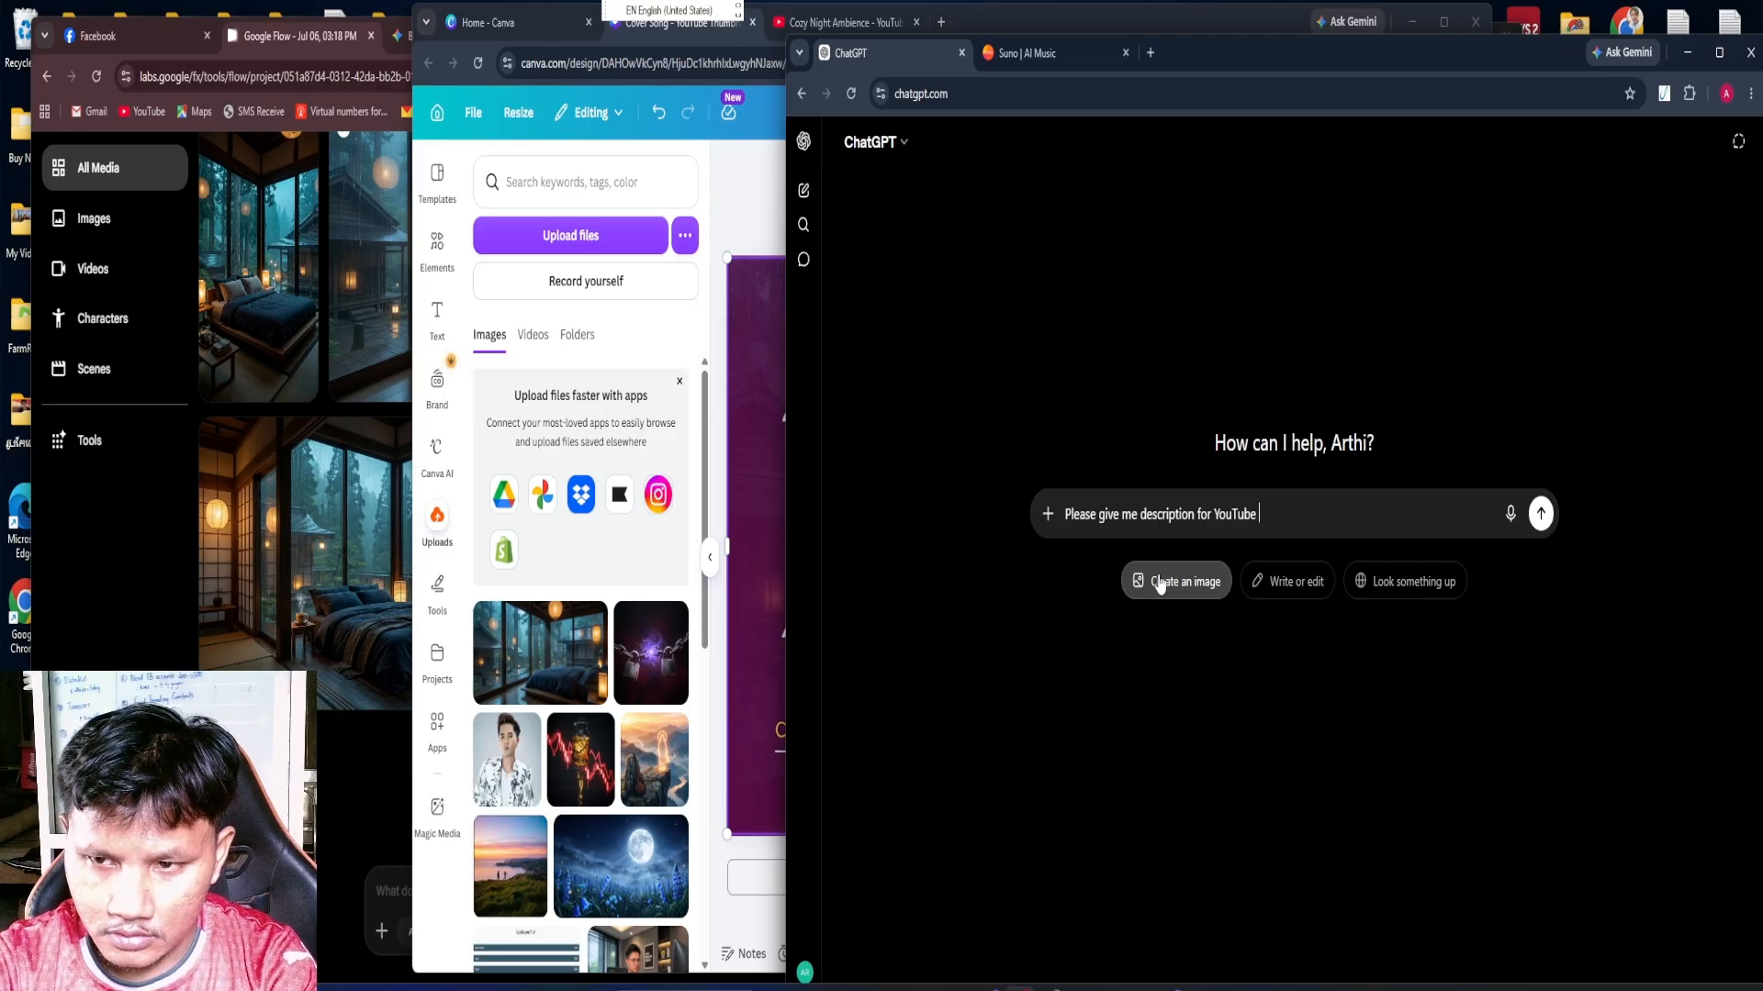
pyautogui.write('of rela')
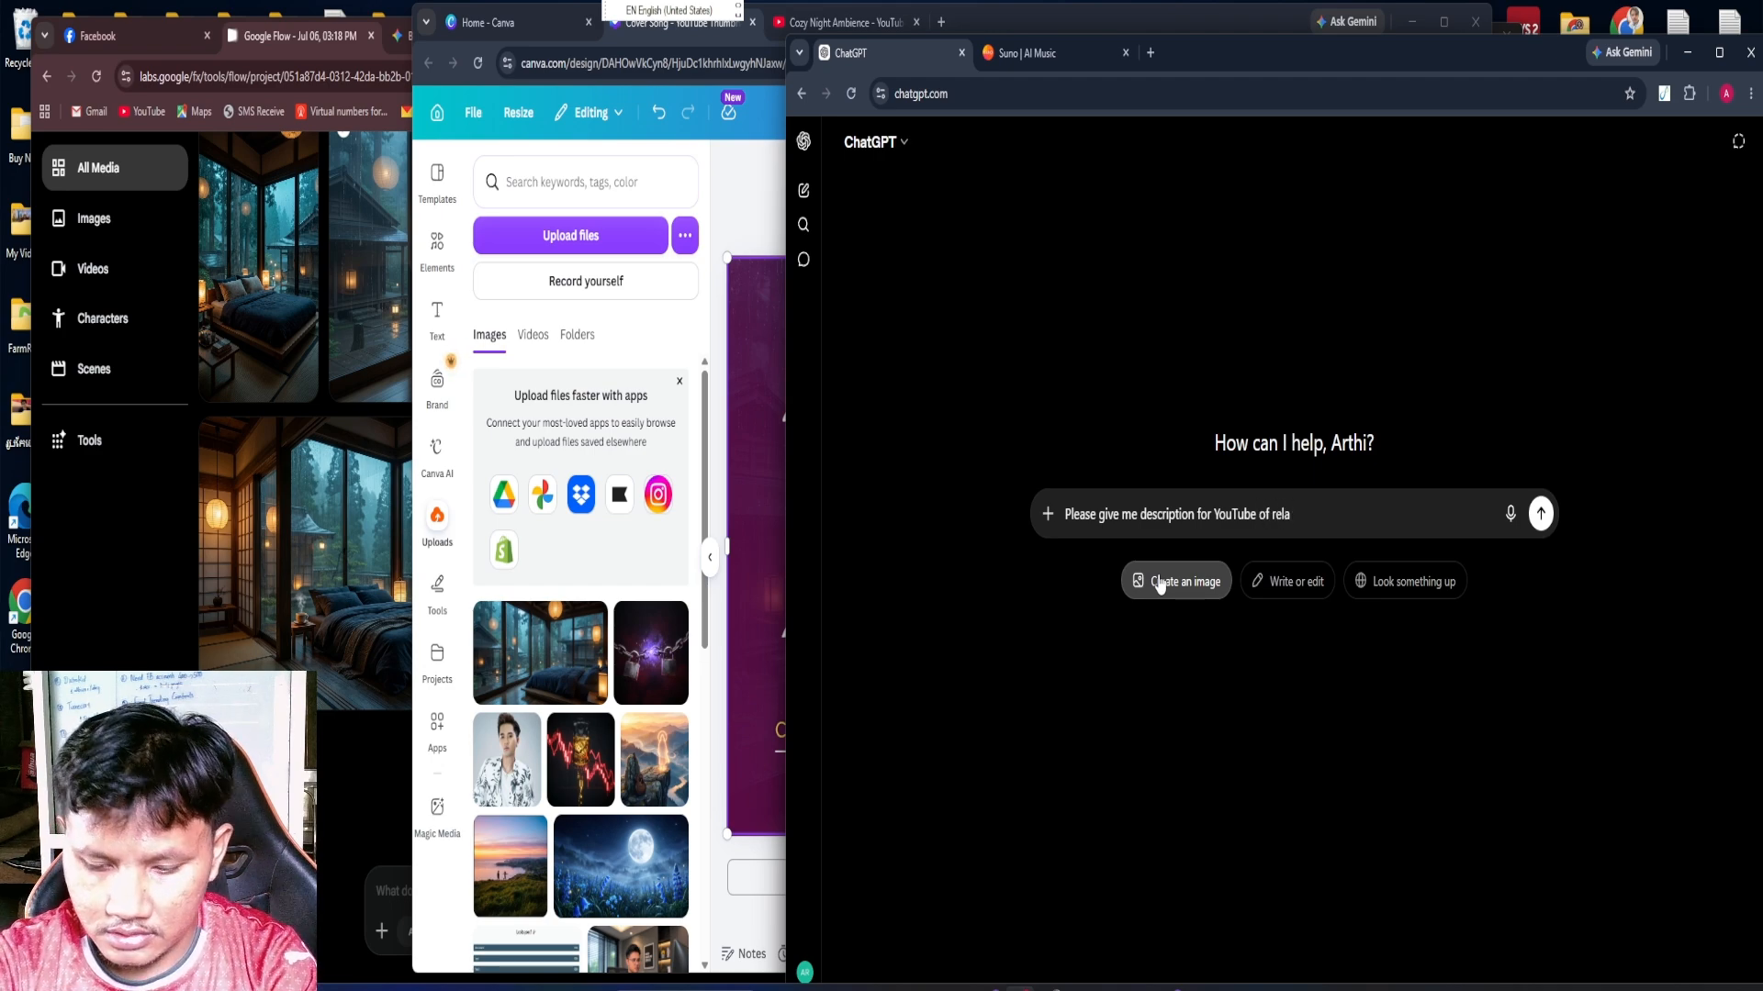
pyautogui.press('BackSpace')
pyautogui.press('BackSpace')
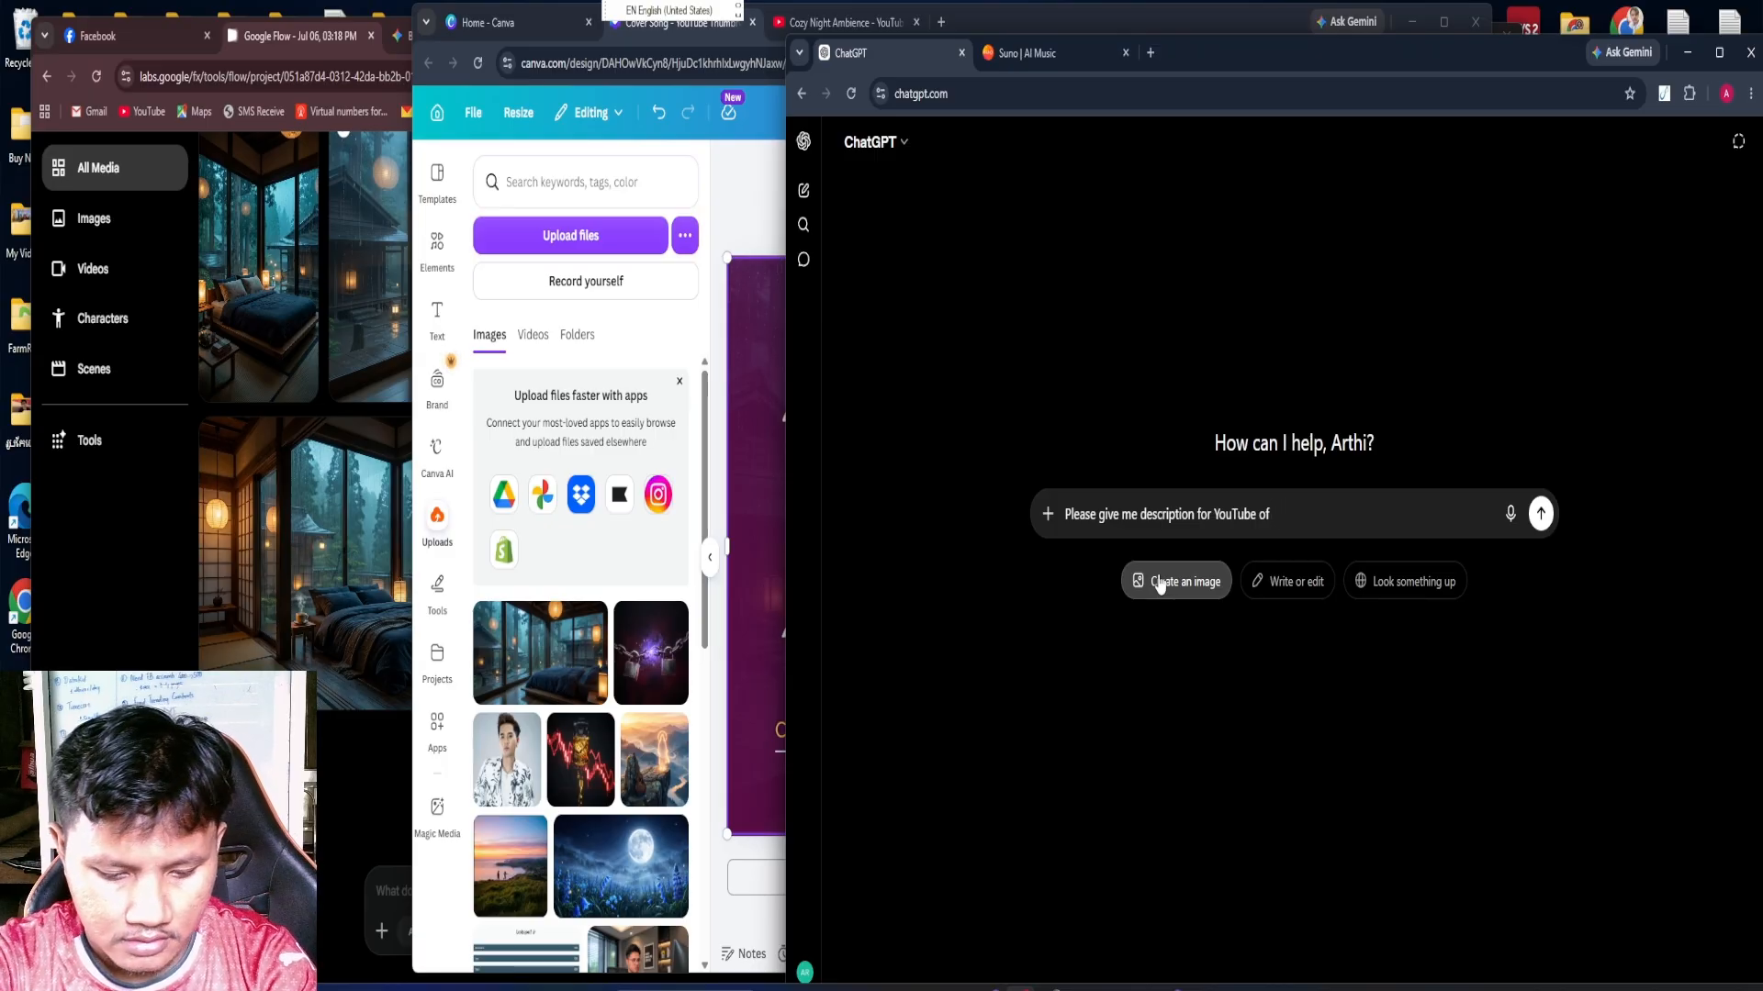
pyautogui.write('Cozy Night Ambience')
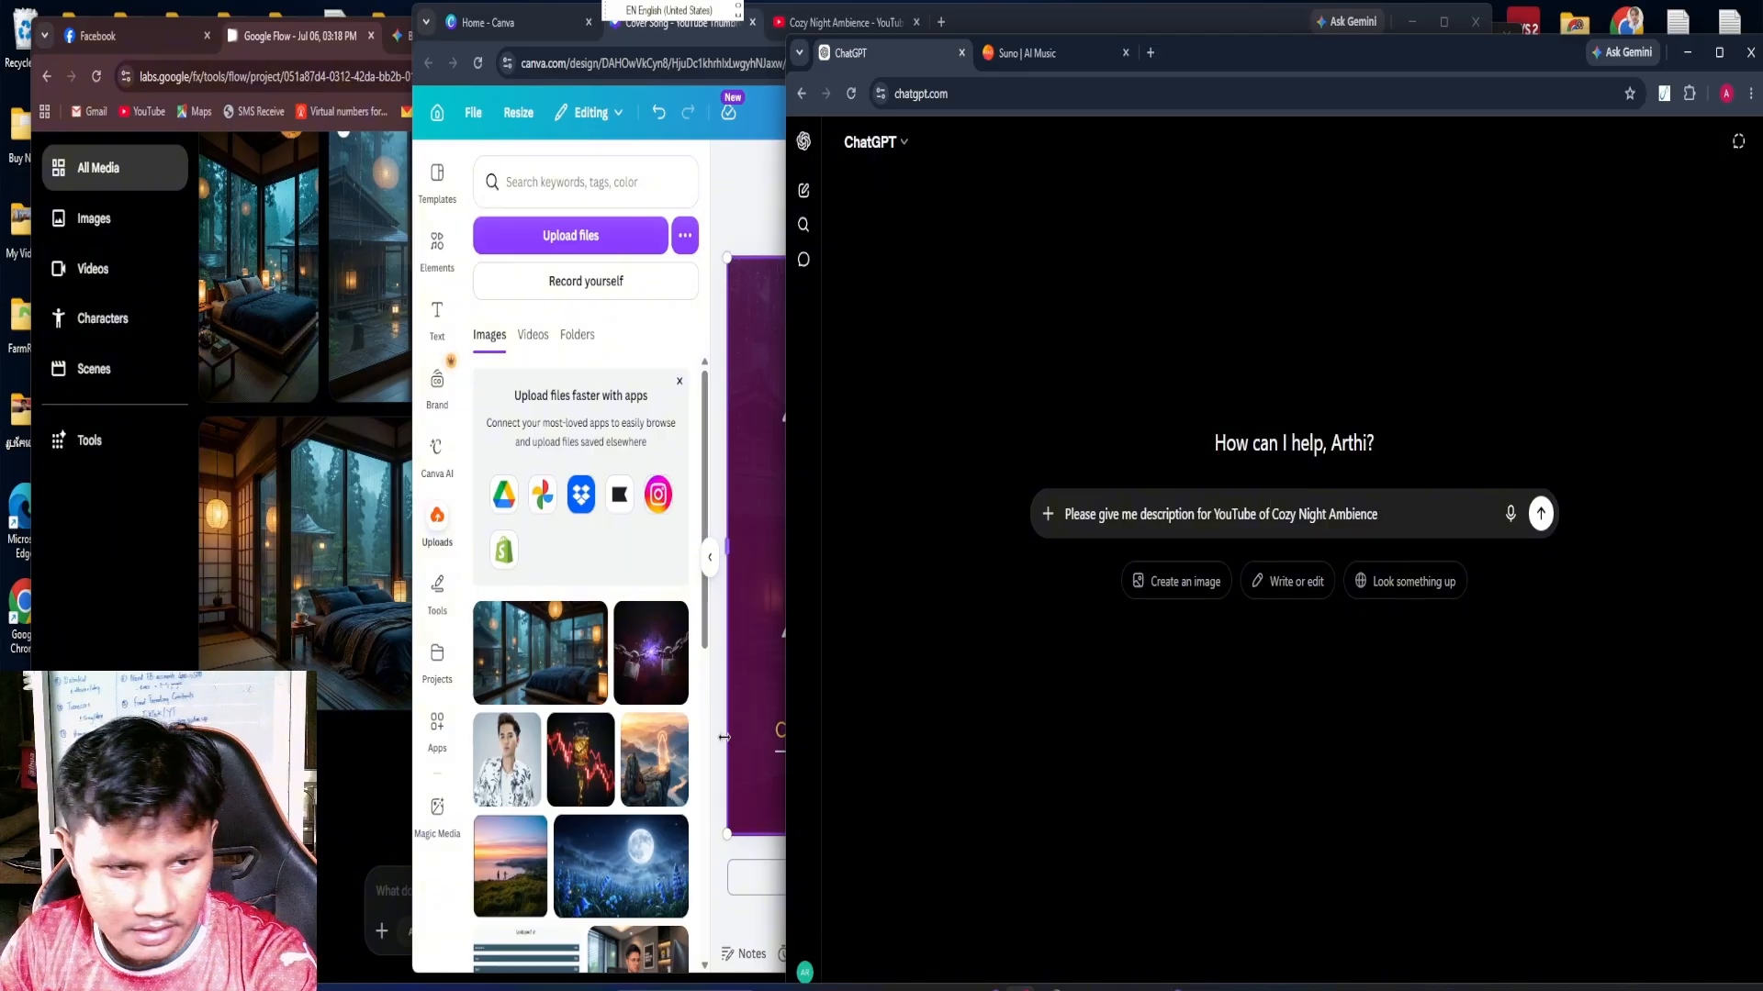
# Copy the file name of the "Rainining Window Piano" video from the Desktop folder in File Explorer
pyautogui.click(838, 988)
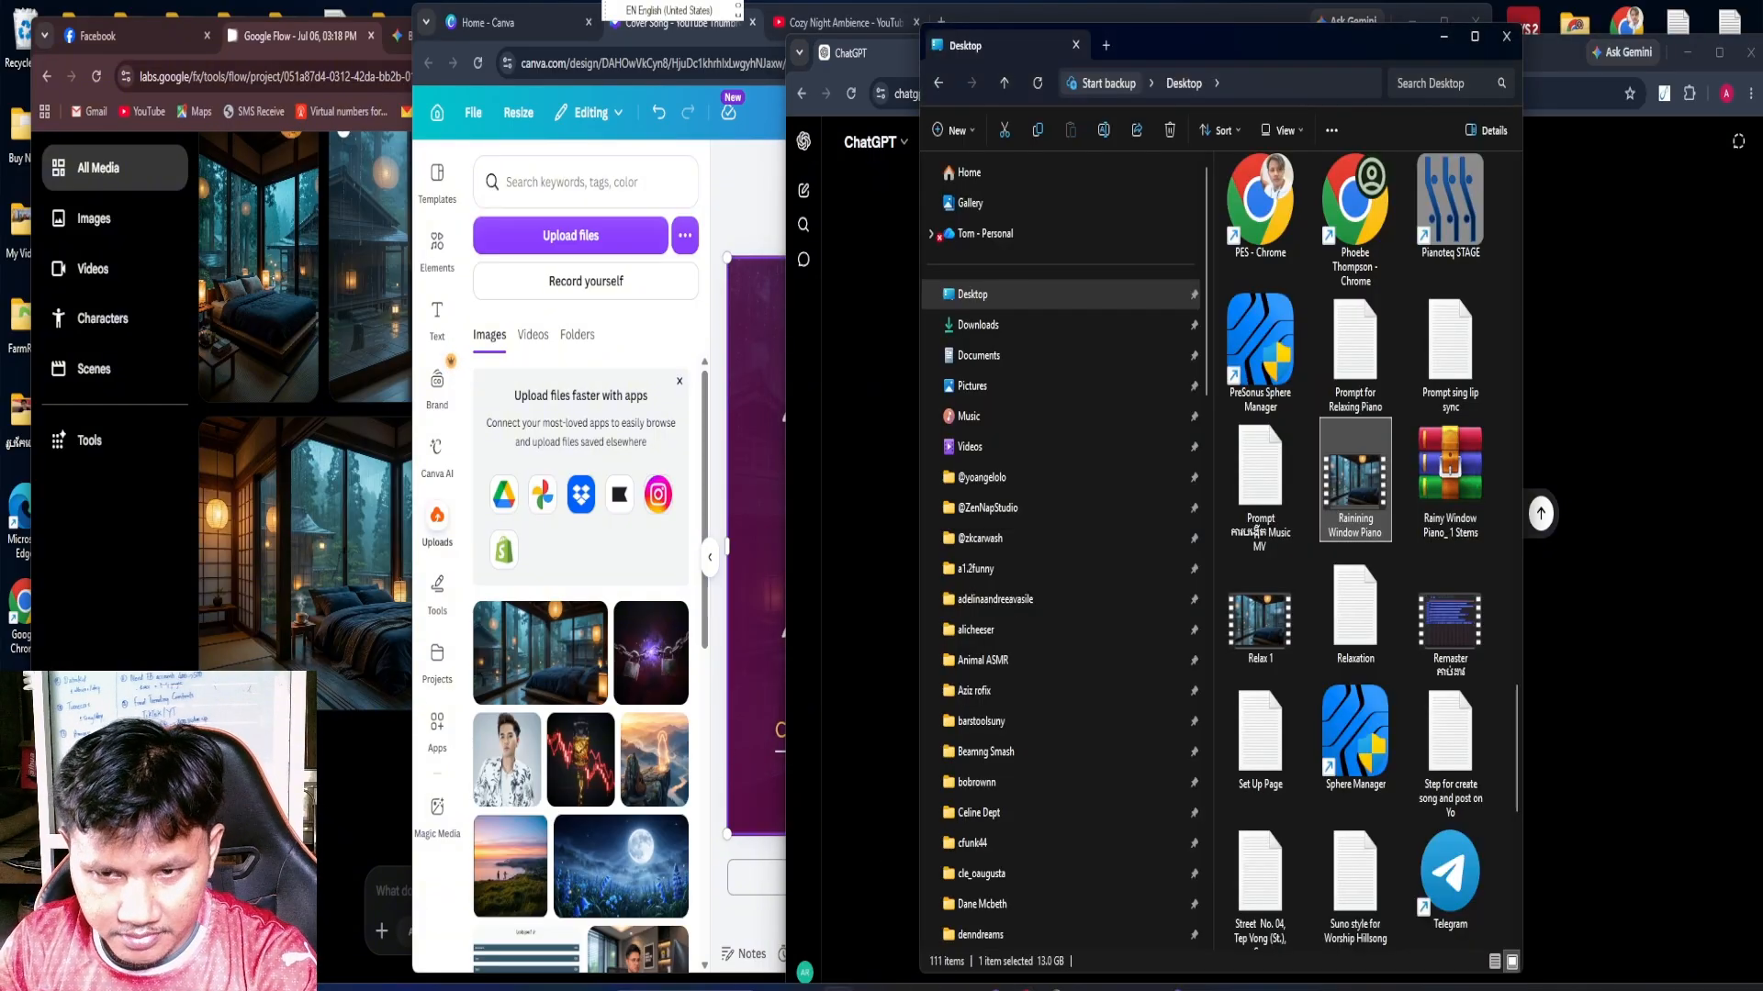
pyautogui.click(1369, 532)
pyautogui.rightClick(1369, 532)
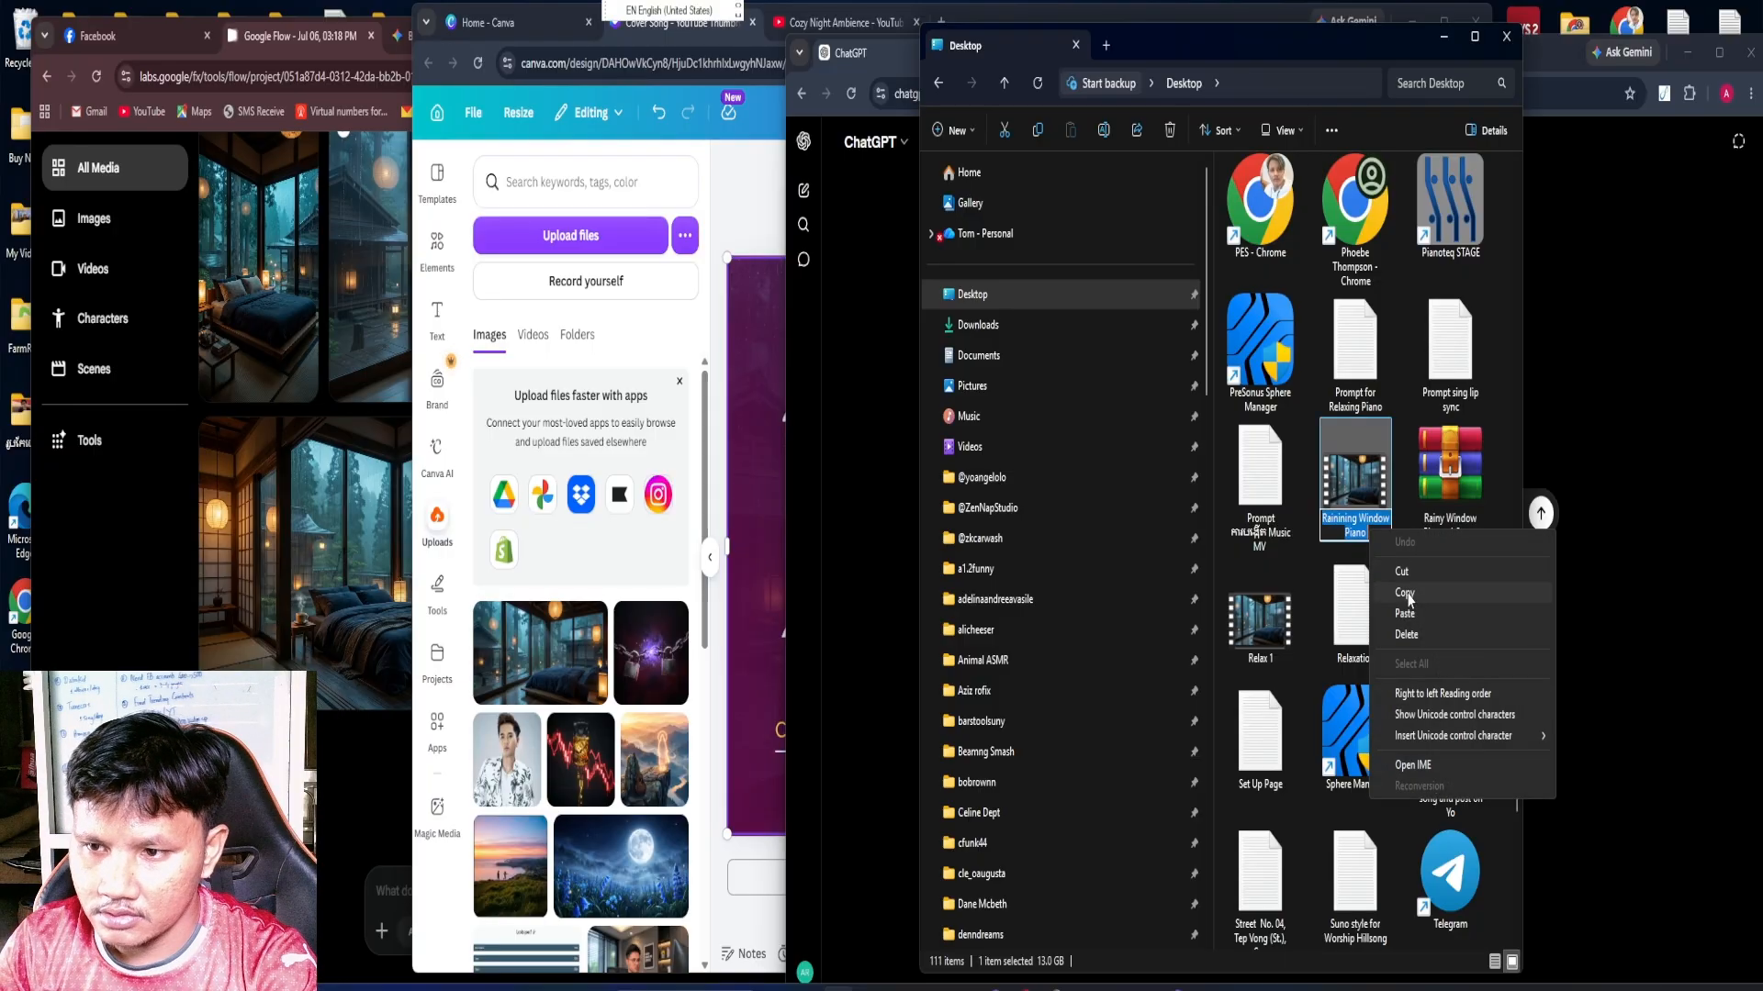
pyautogui.click(1406, 593)
pyautogui.click(1442, 40)
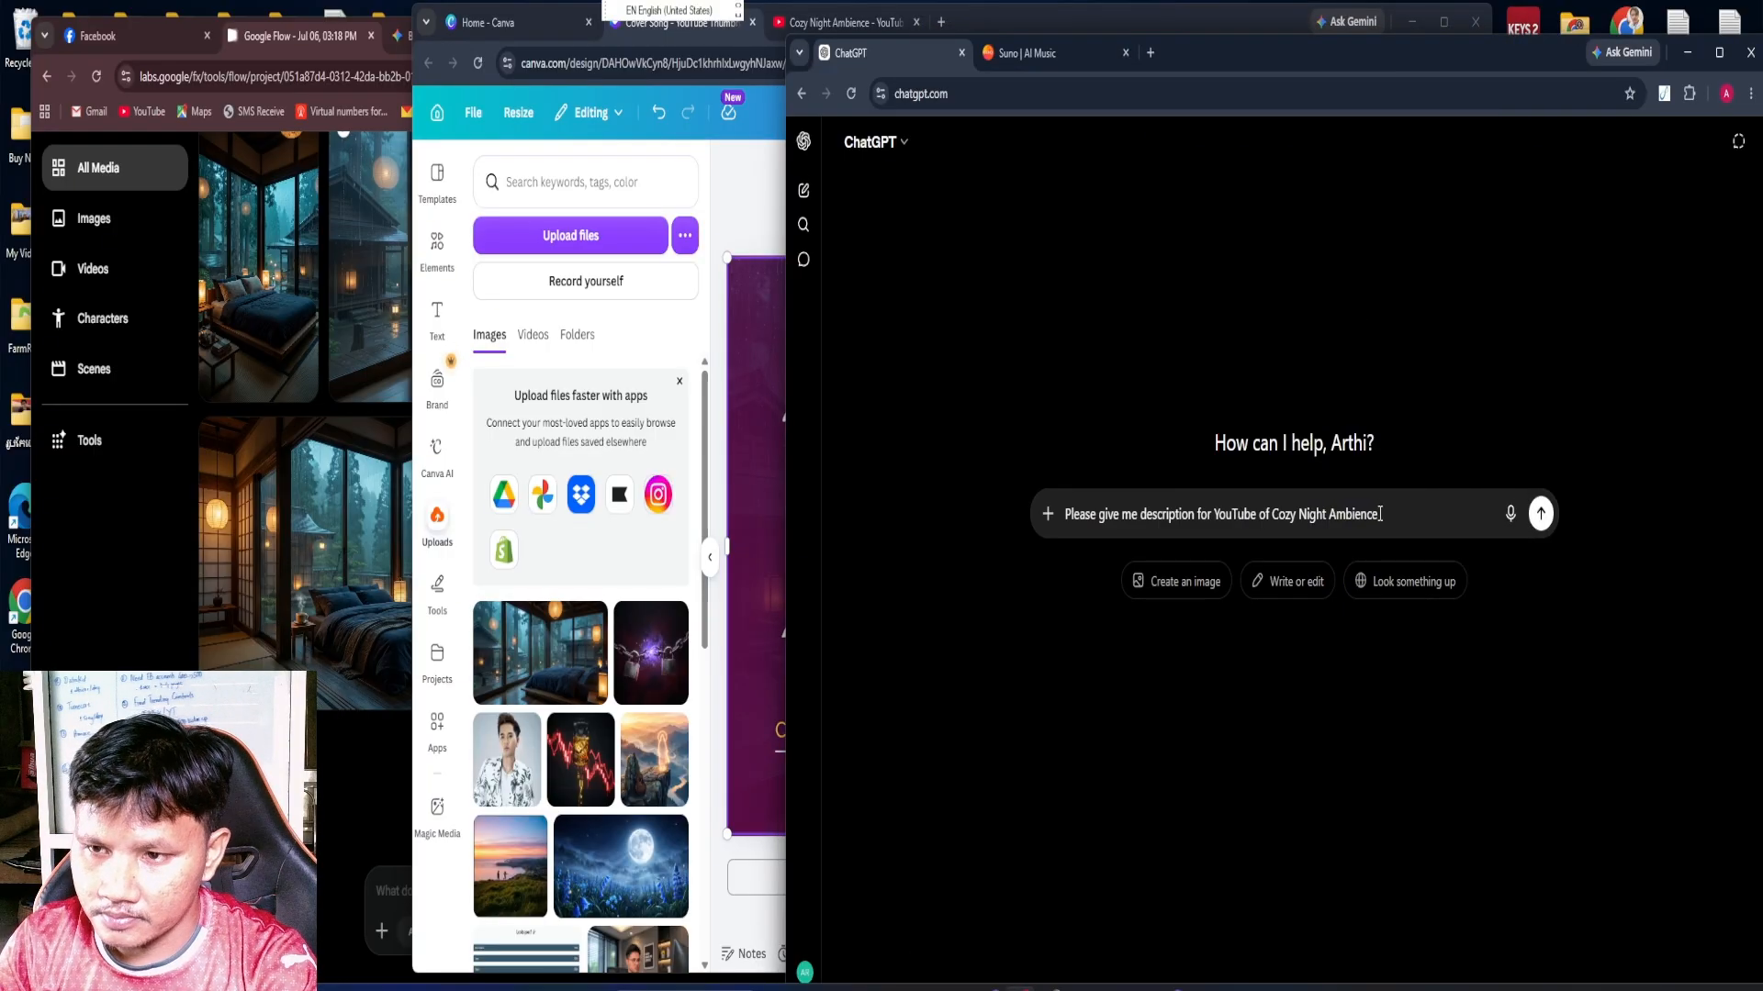
# Replace "Cozy Night Ambience" in the prompt with "Rainining Window Piano", send it, and review the generated description
pyautogui.moveTo(1379, 514); pyautogui.dragTo(1271, 518)
pyautogui.rightClick(1303, 512)
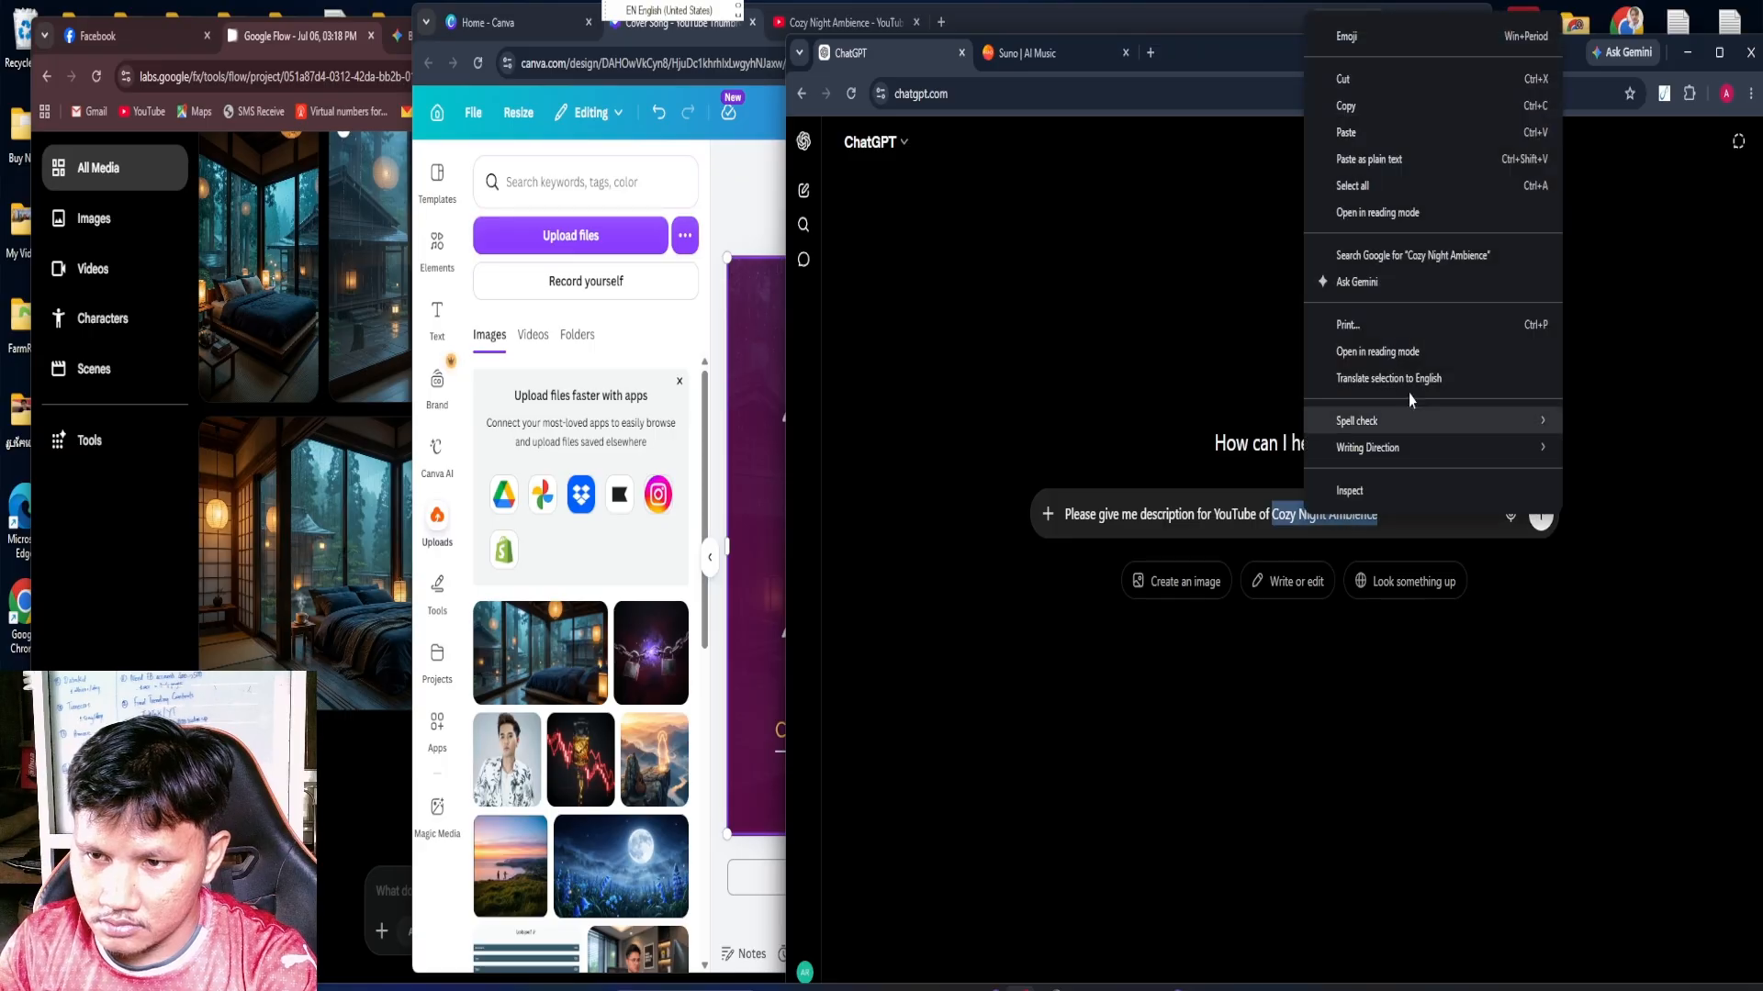
pyautogui.click(1375, 135)
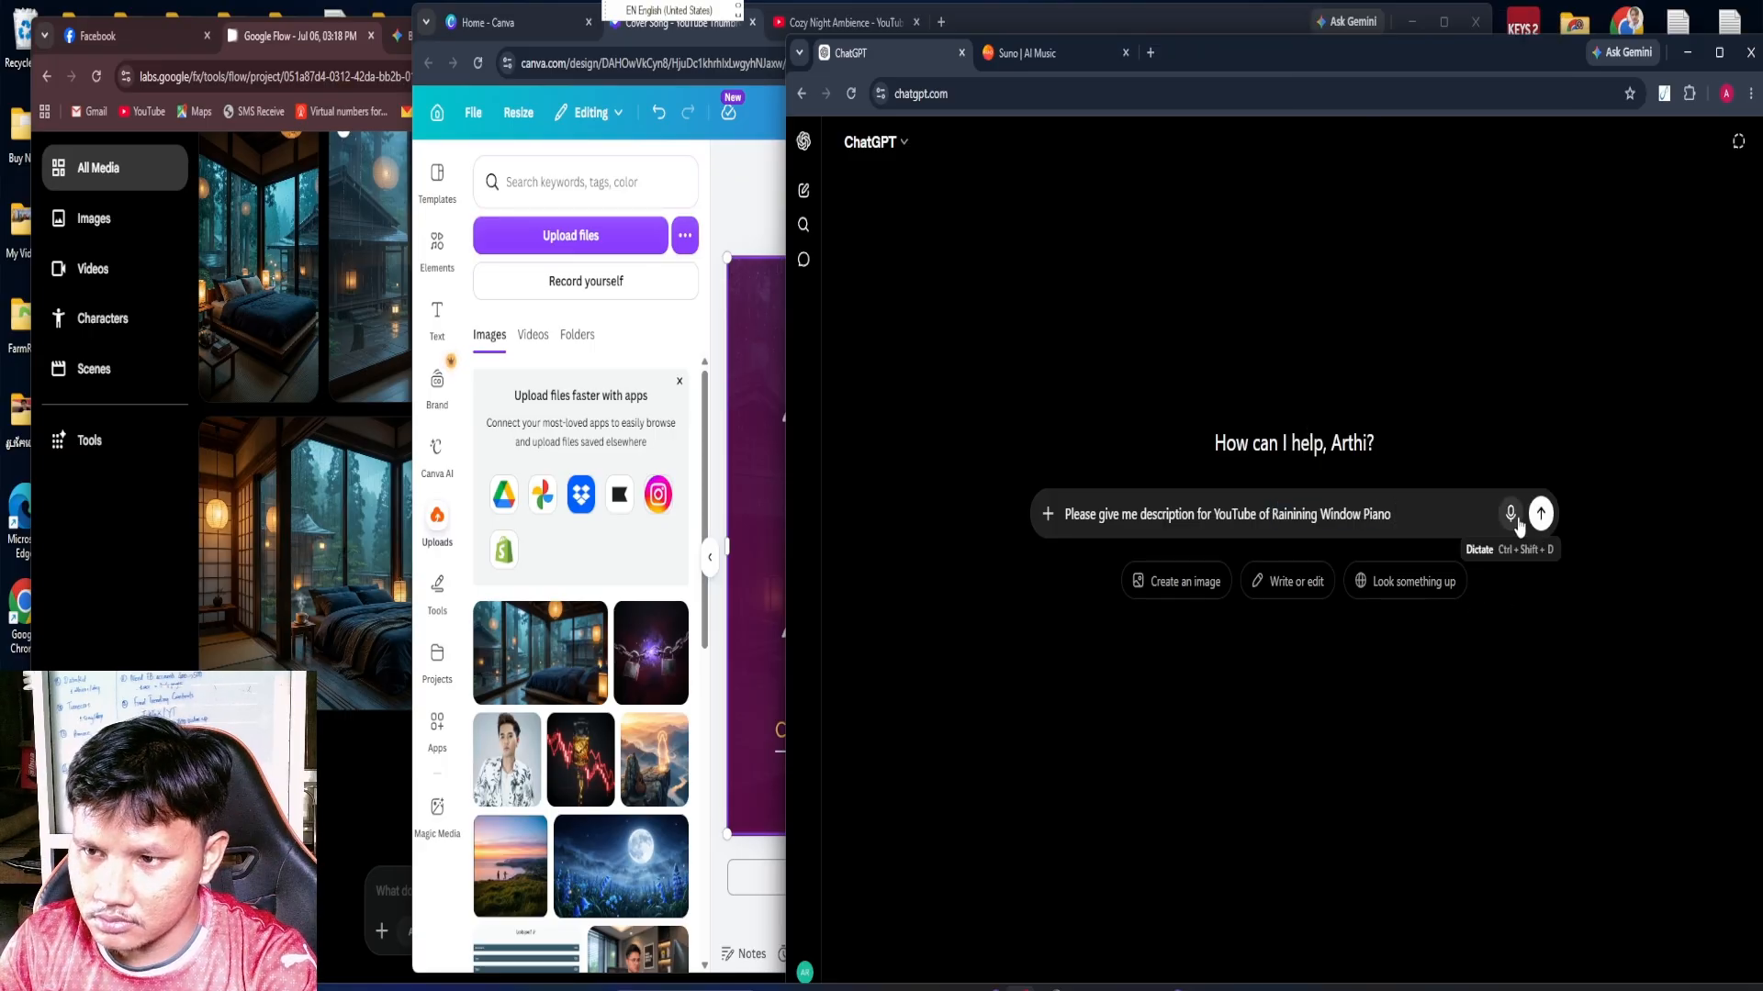
pyautogui.click(1539, 518)
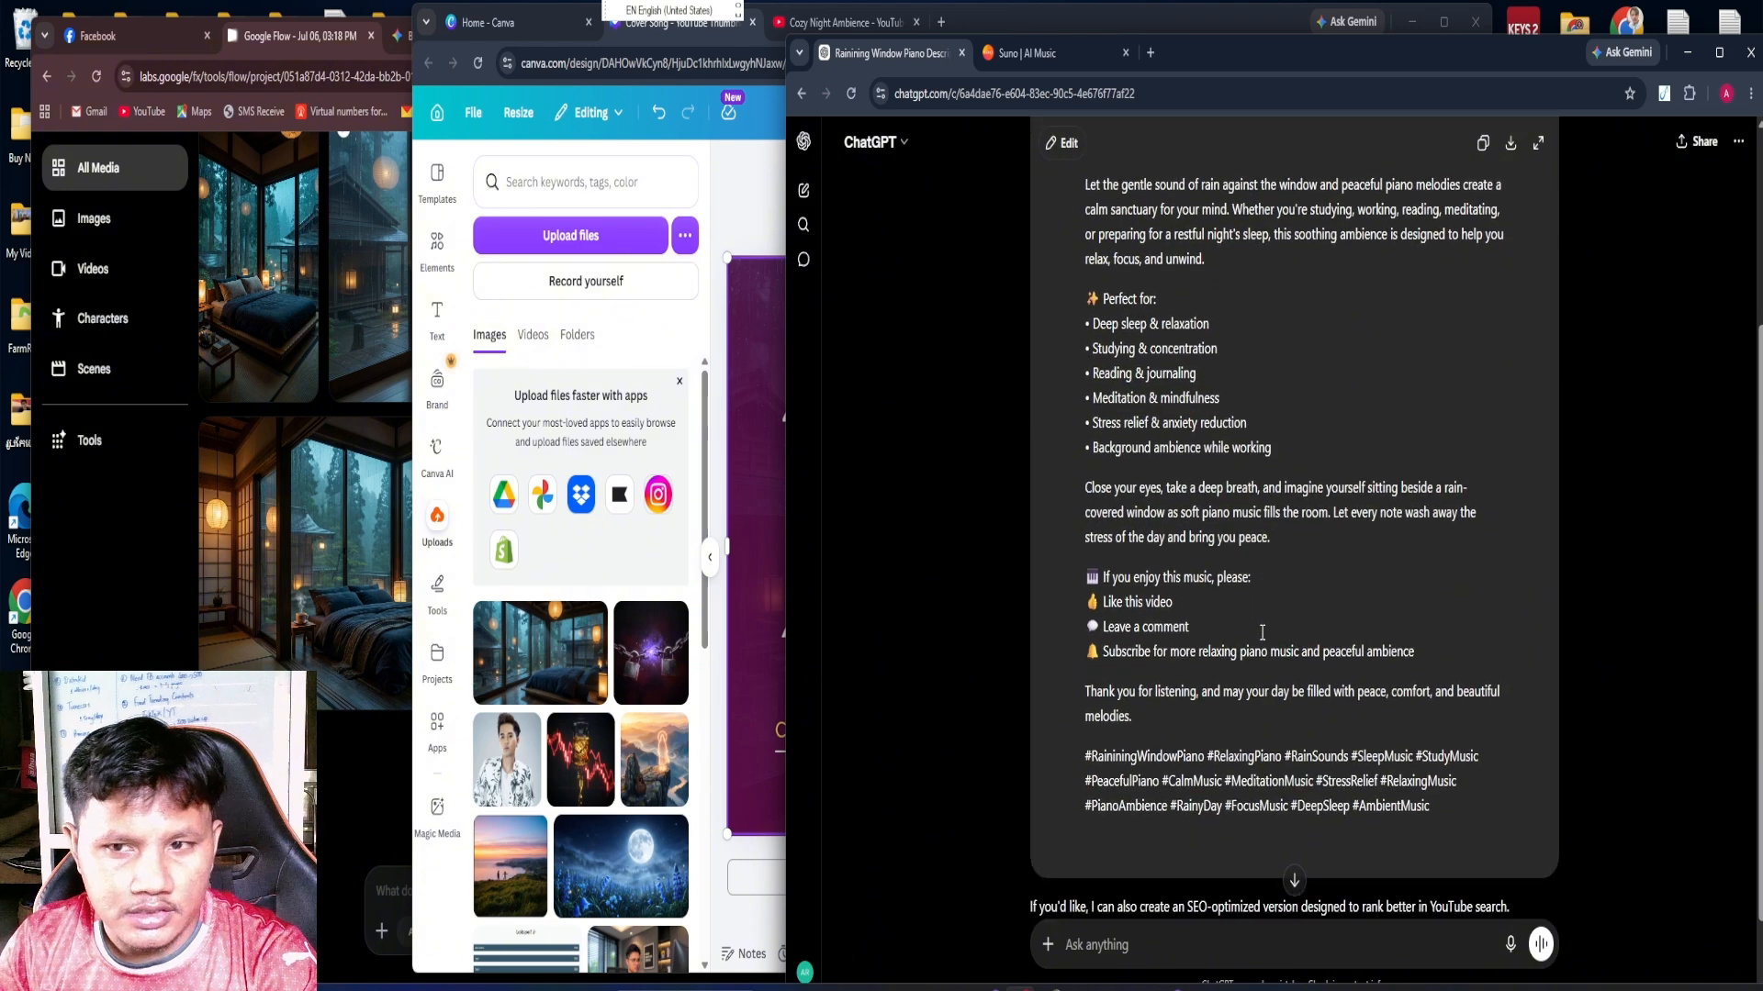
pyautogui.scroll(2, 867, 509)
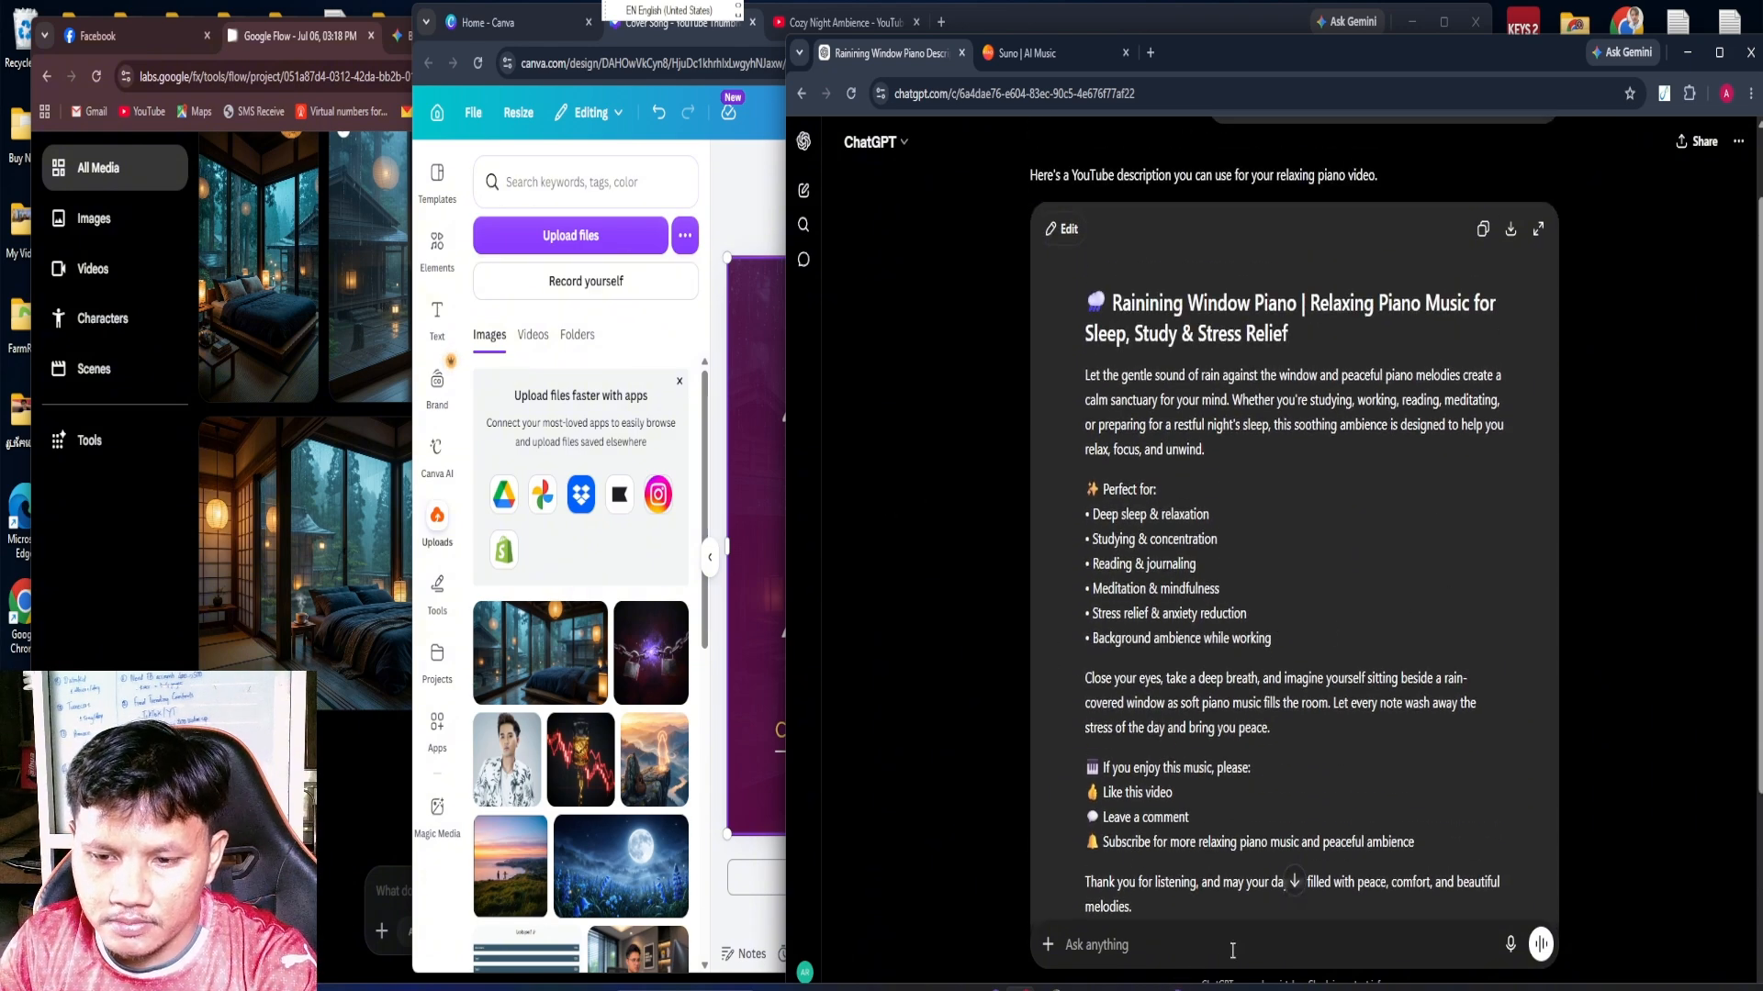
# Switch to the Cozy Night Ambience YouTube channel page and start a new video upload
pyautogui.click(1171, 989)
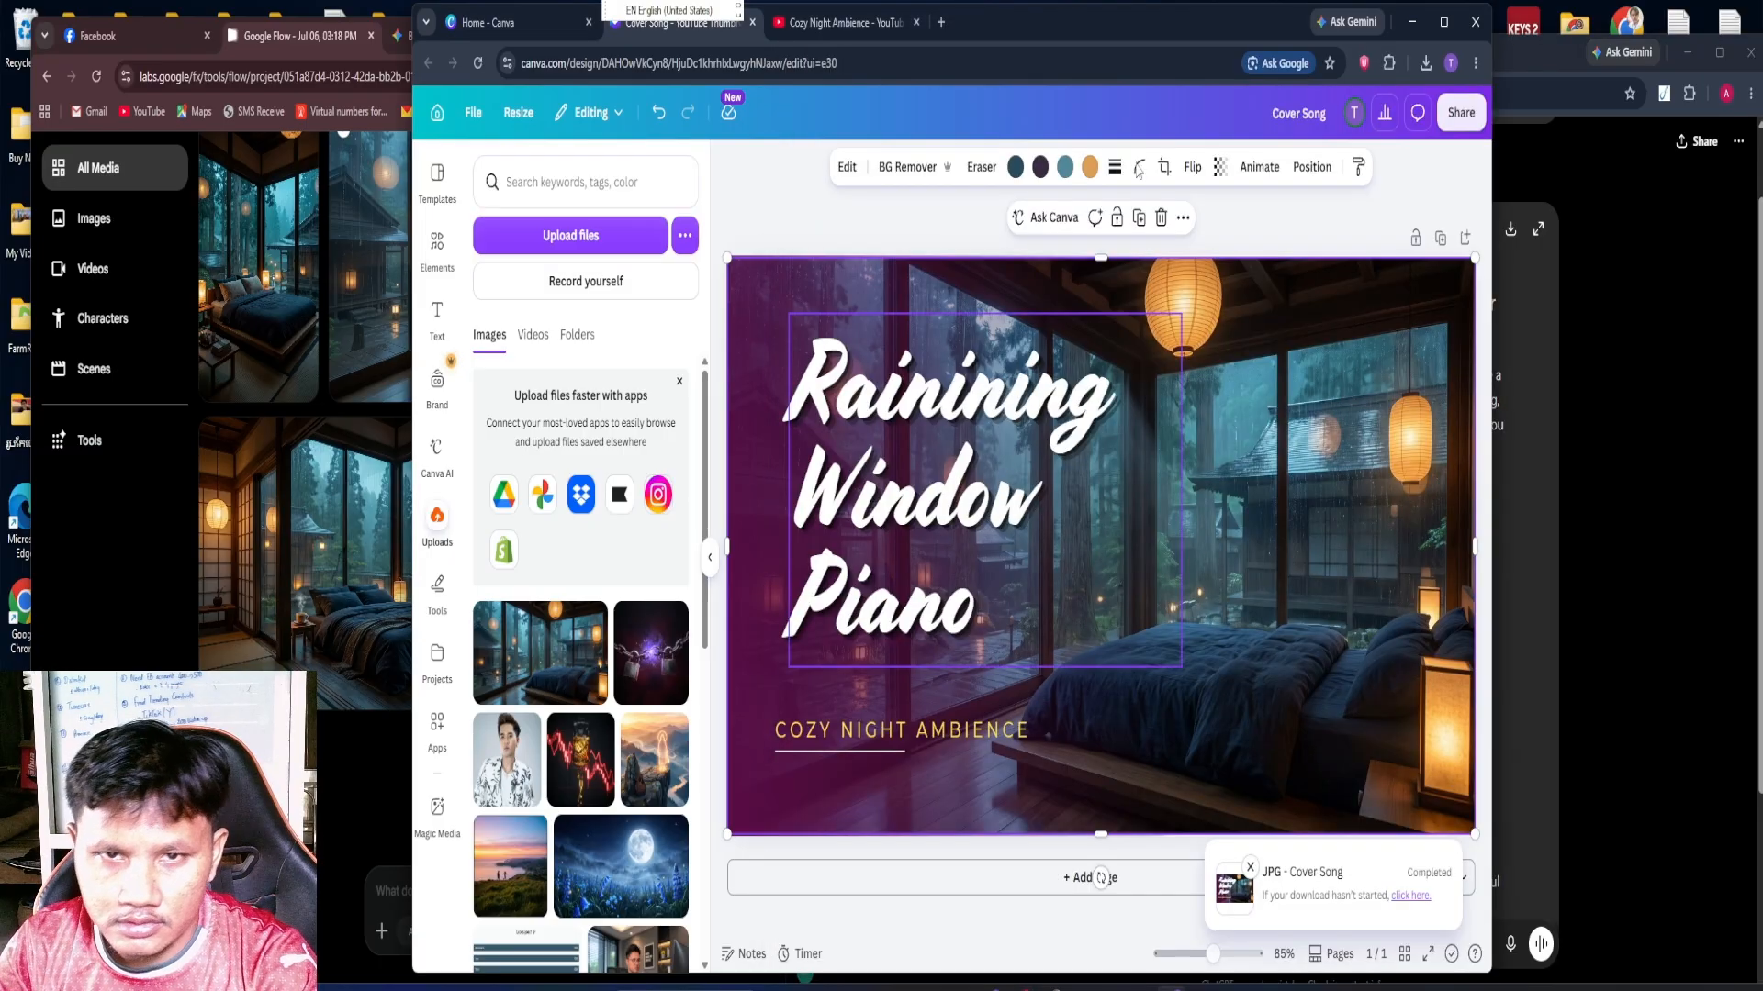
pyautogui.click(841, 24)
pyautogui.scroll(1, 1489, 183)
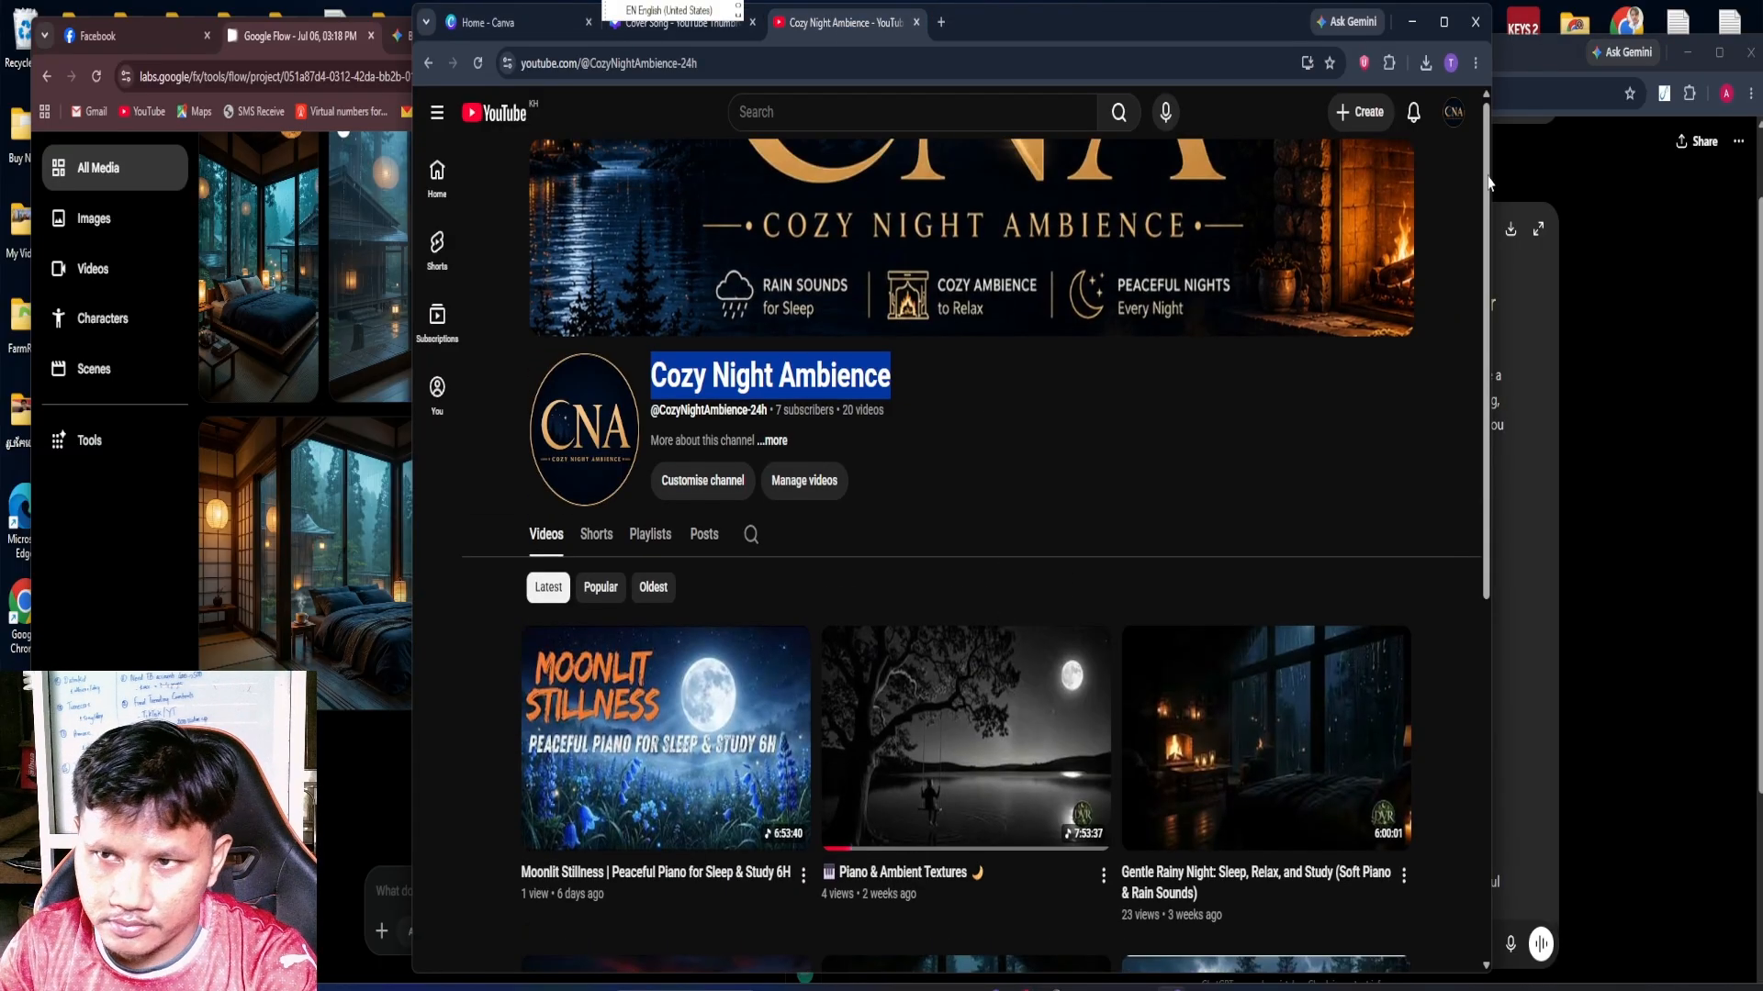
pyautogui.click(1361, 112)
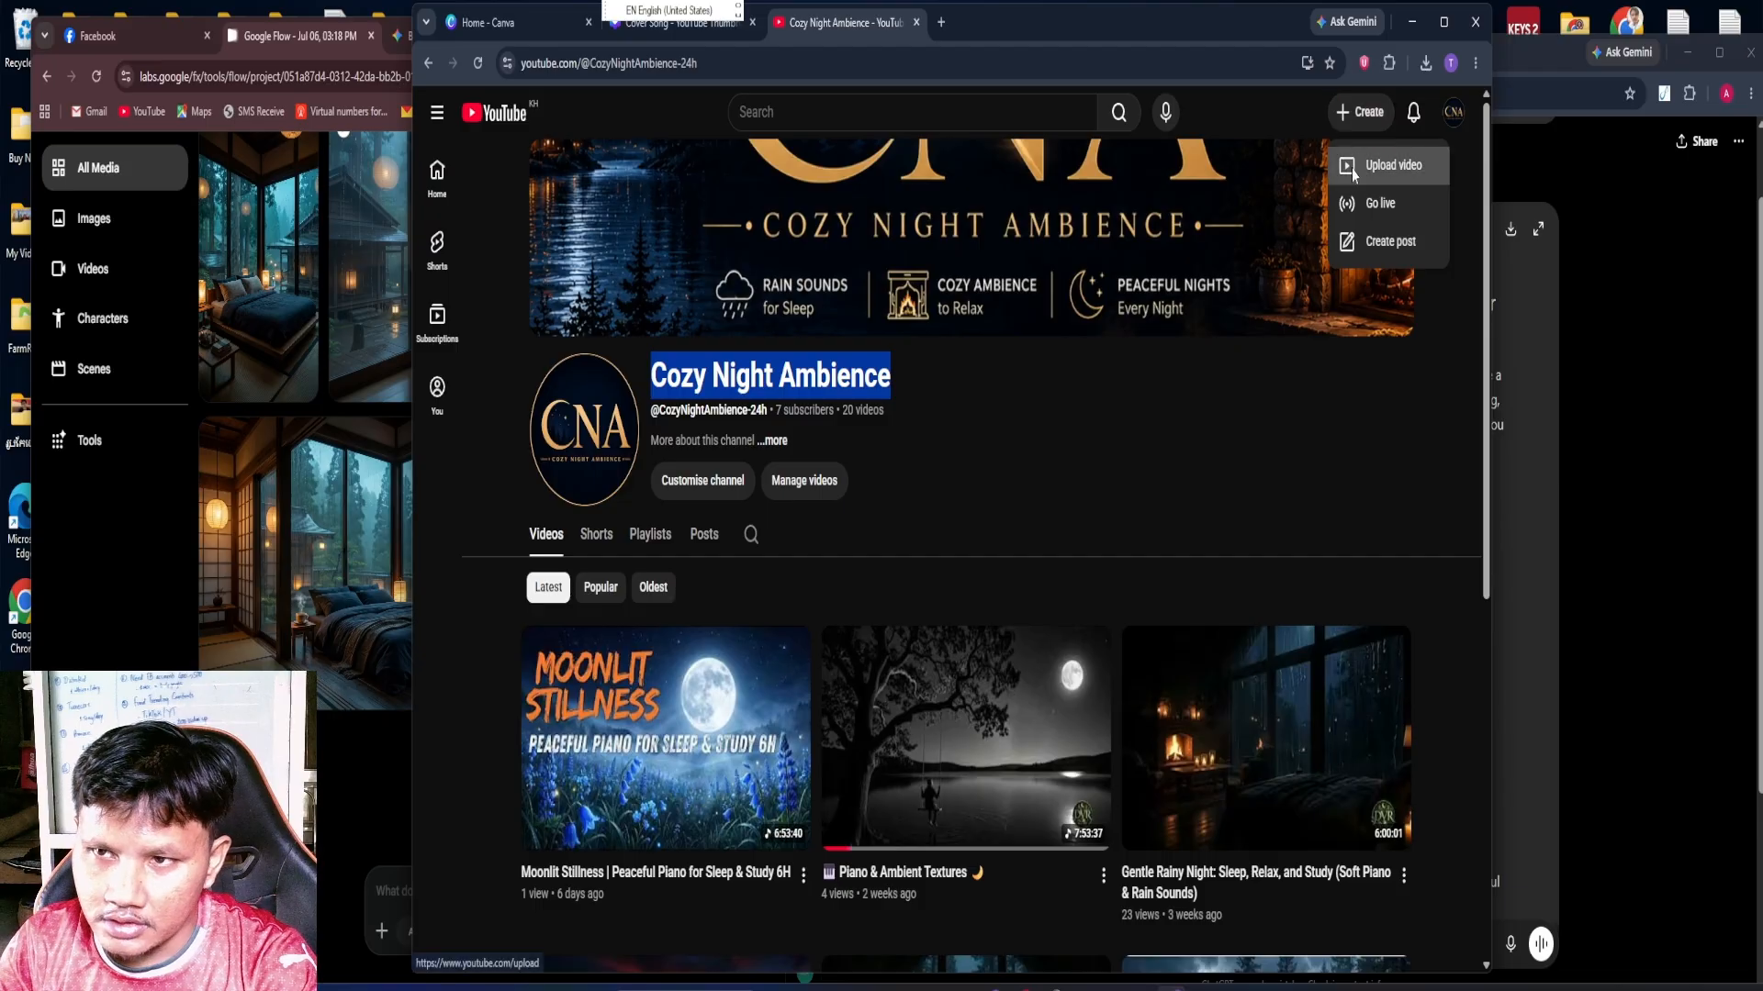
pyautogui.click(1353, 167)
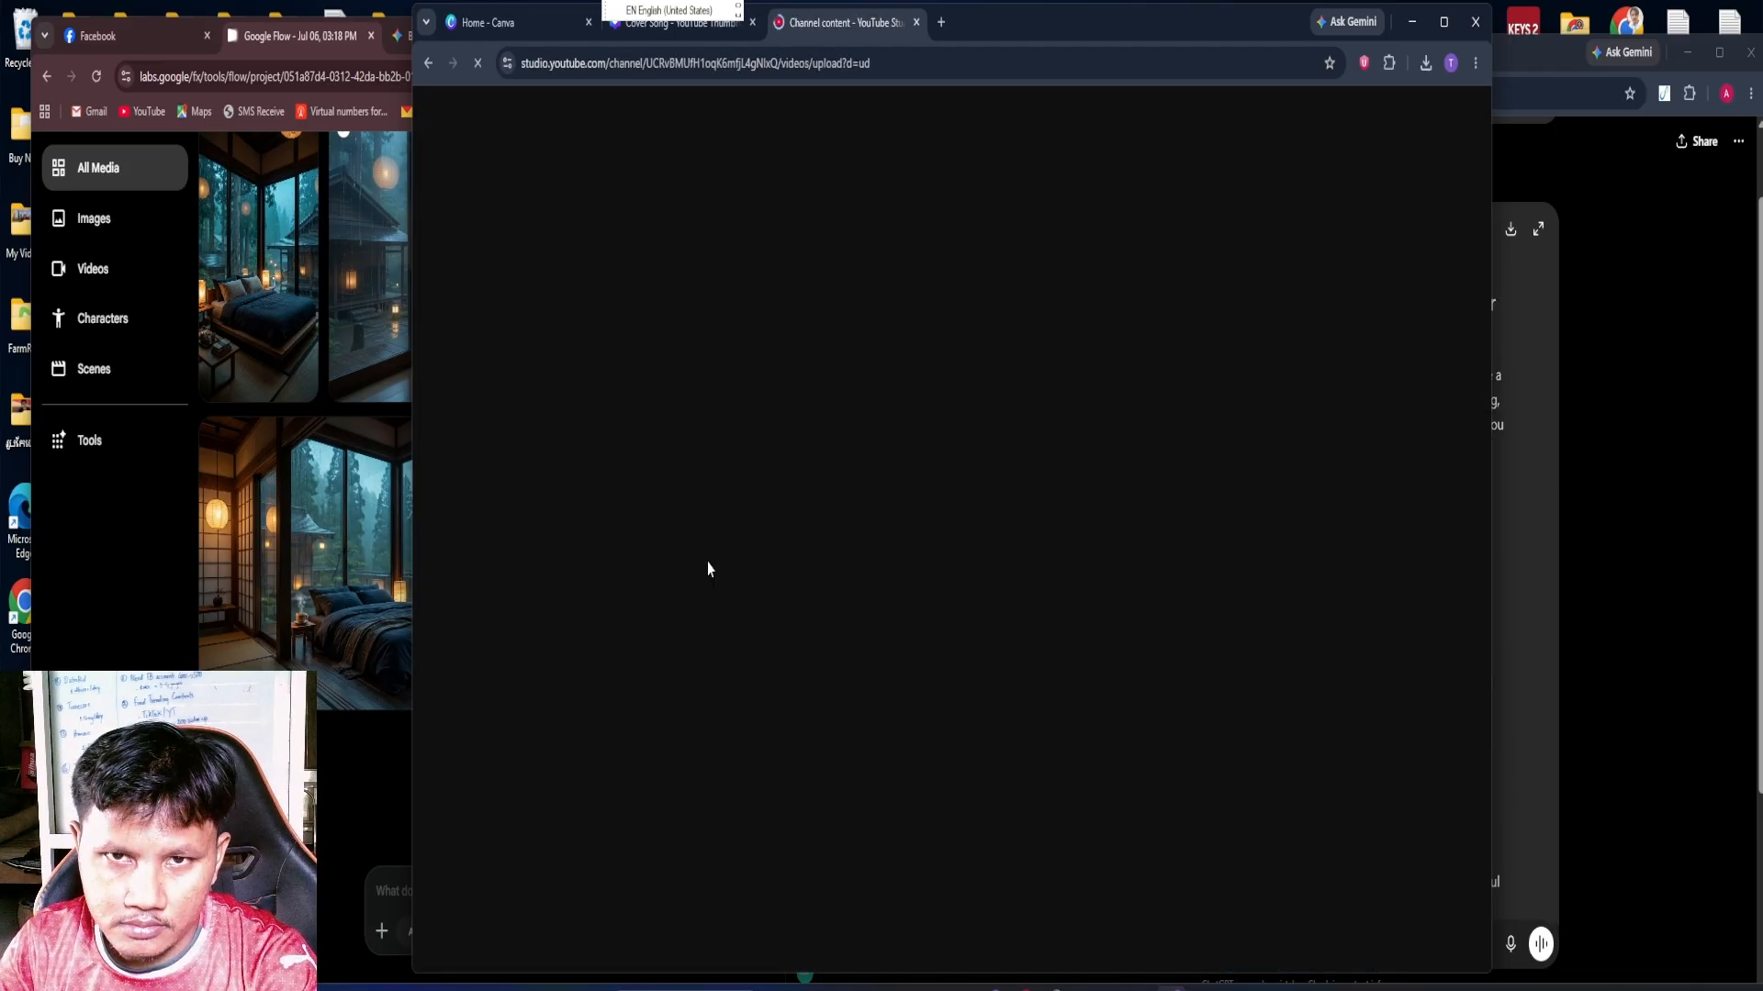
# Choose the "Rainining Window Piano" video from the Desktop folder and upload it to YouTube Studio
pyautogui.click(954, 632)
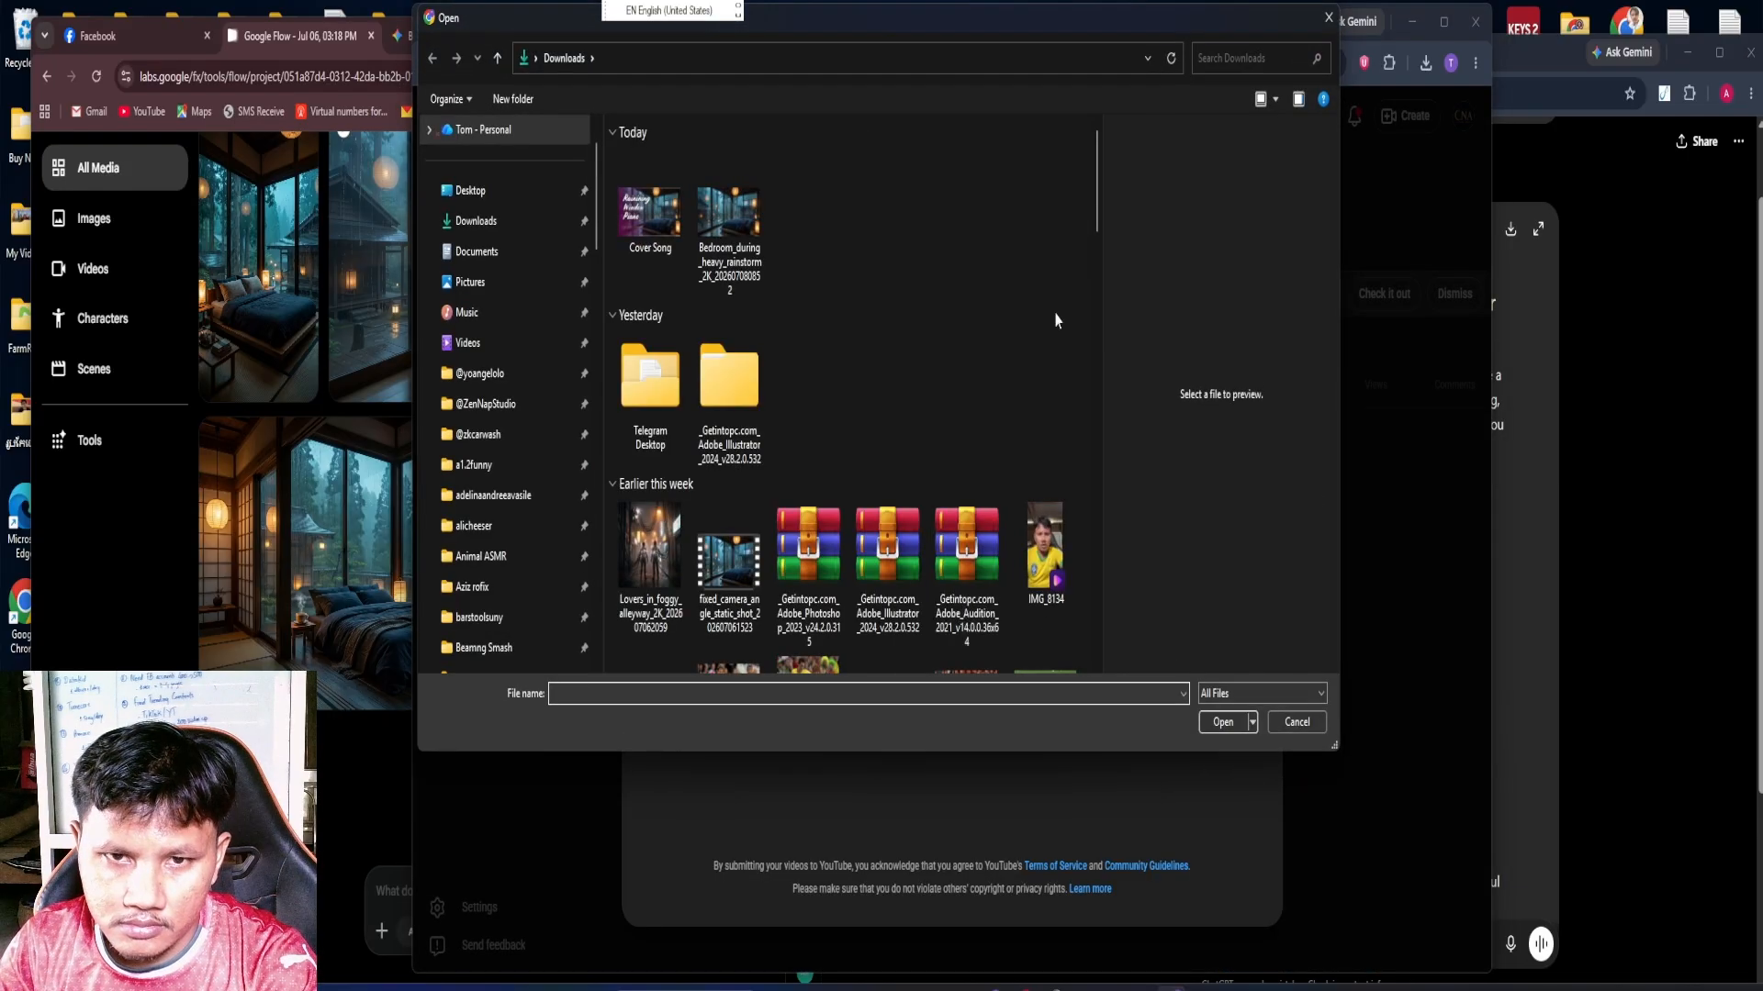
pyautogui.click(476, 193)
pyautogui.scroll(-10, 914, 487)
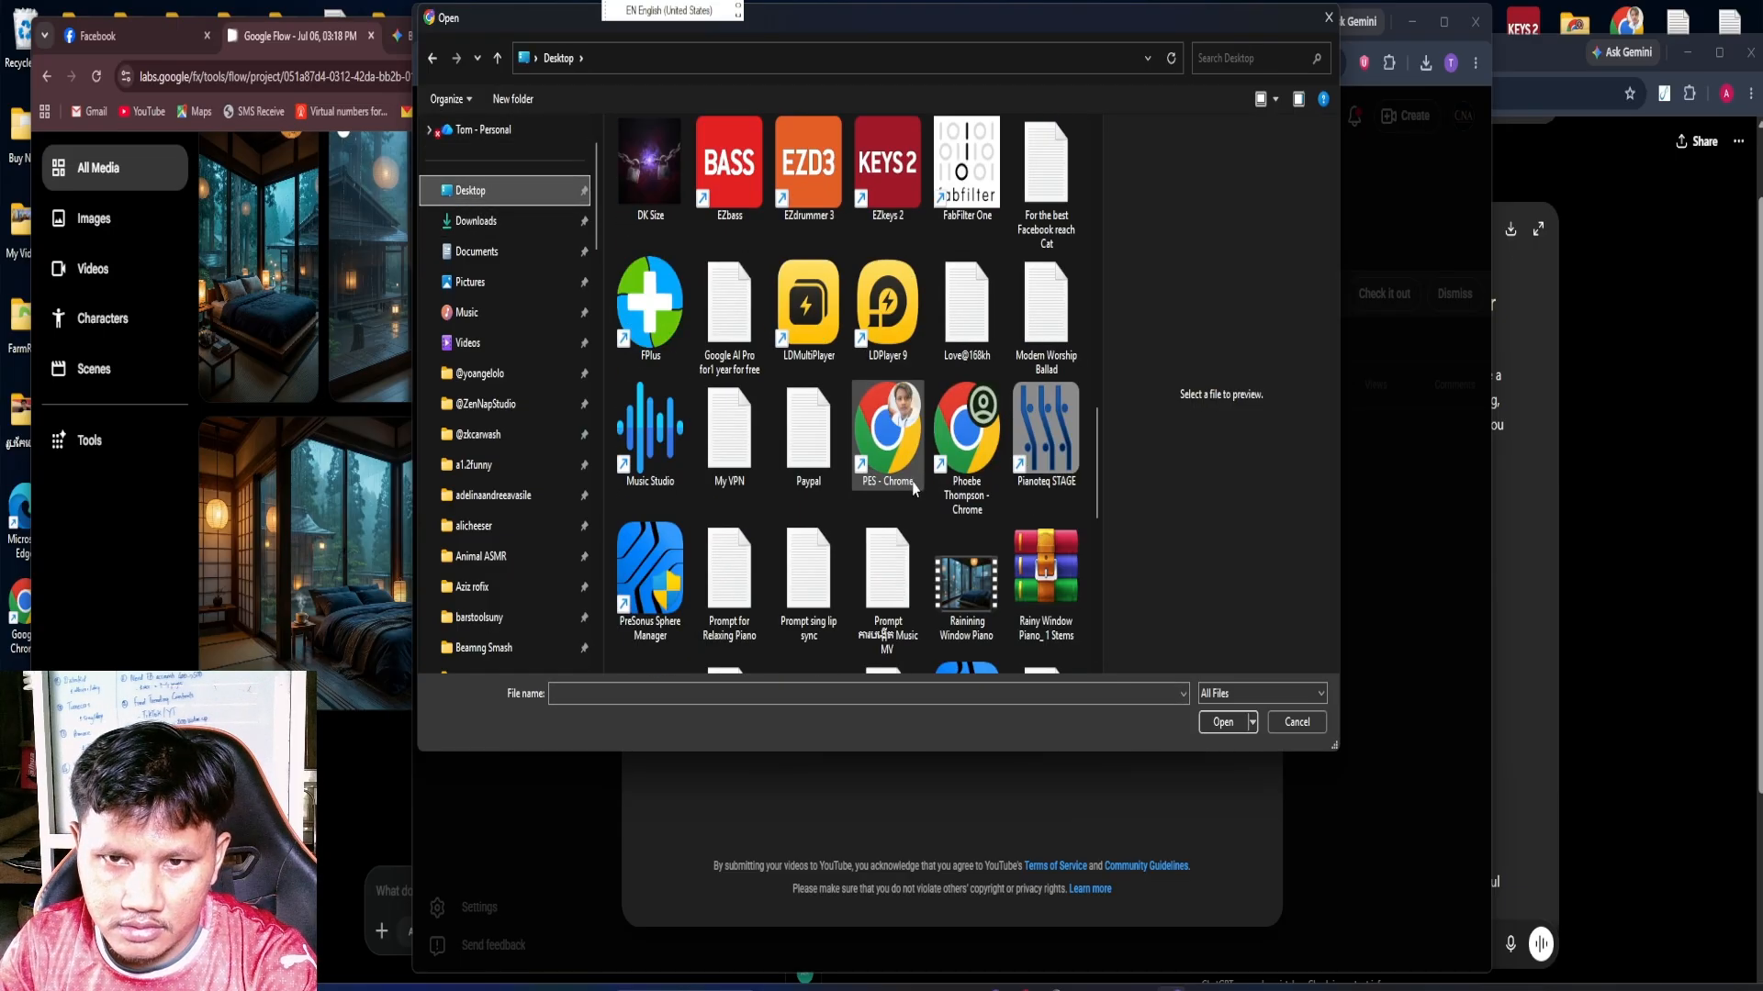
pyautogui.scroll(3, 914, 487)
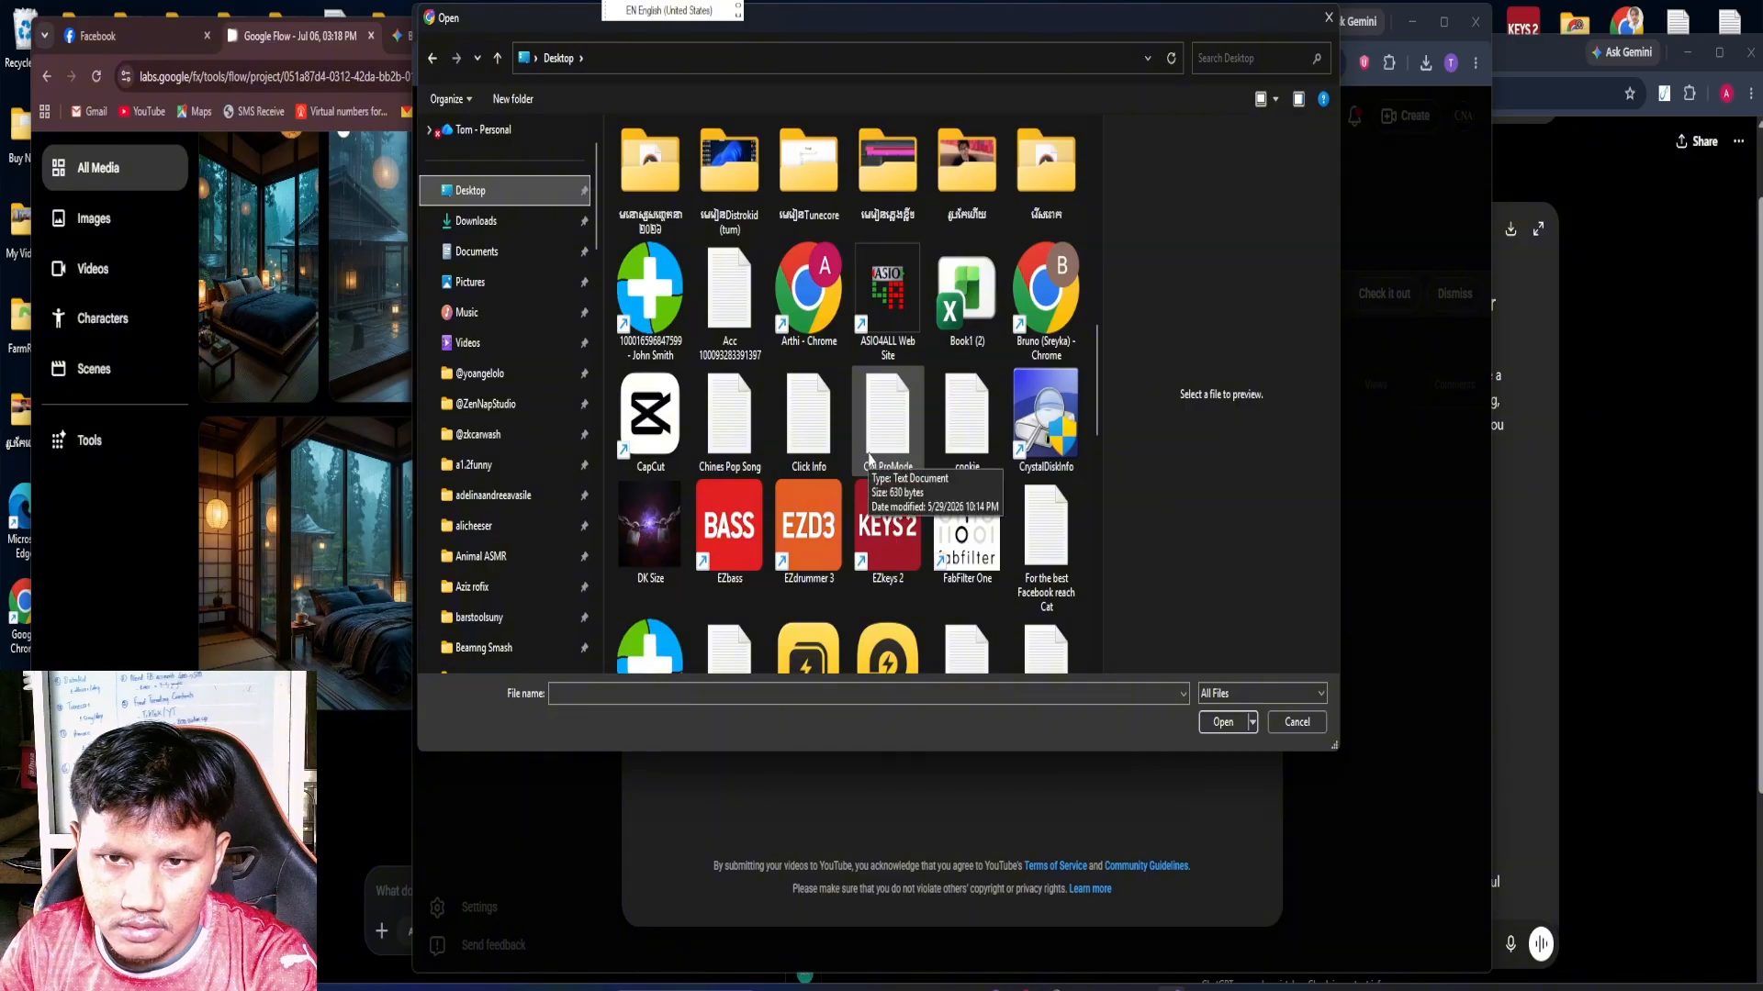
pyautogui.scroll(-3, 877, 455)
pyautogui.click(980, 610)
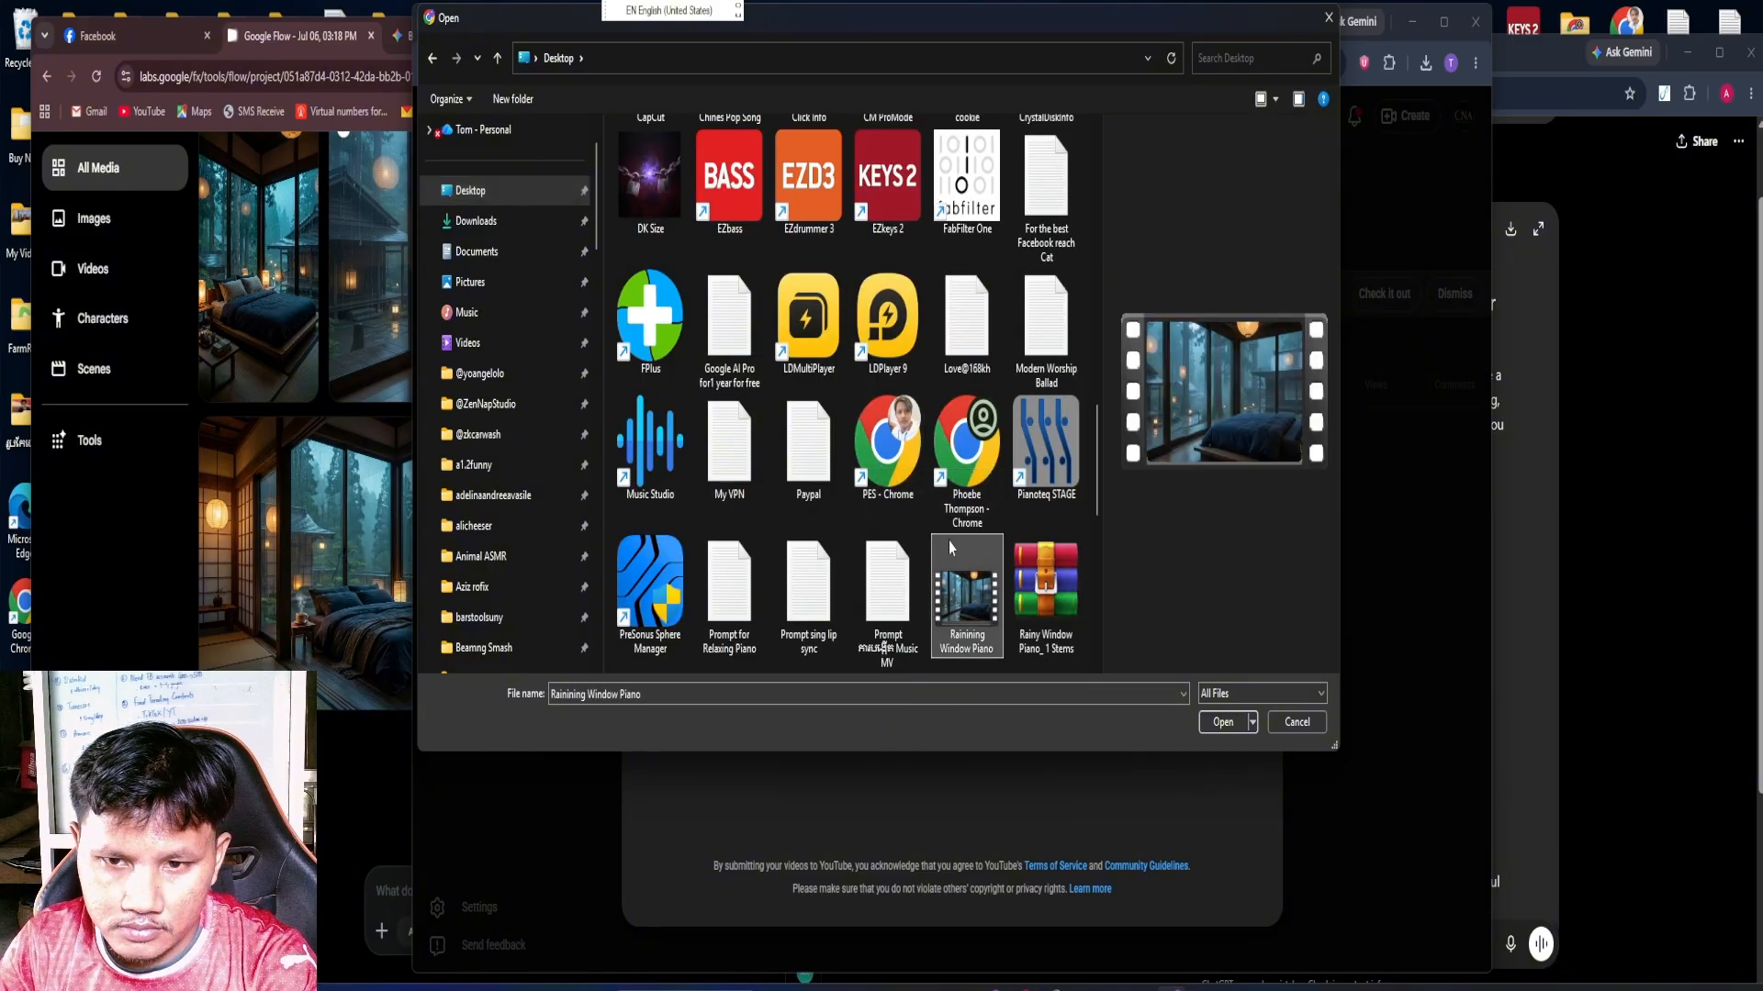
pyautogui.scroll(-3, 1006, 499)
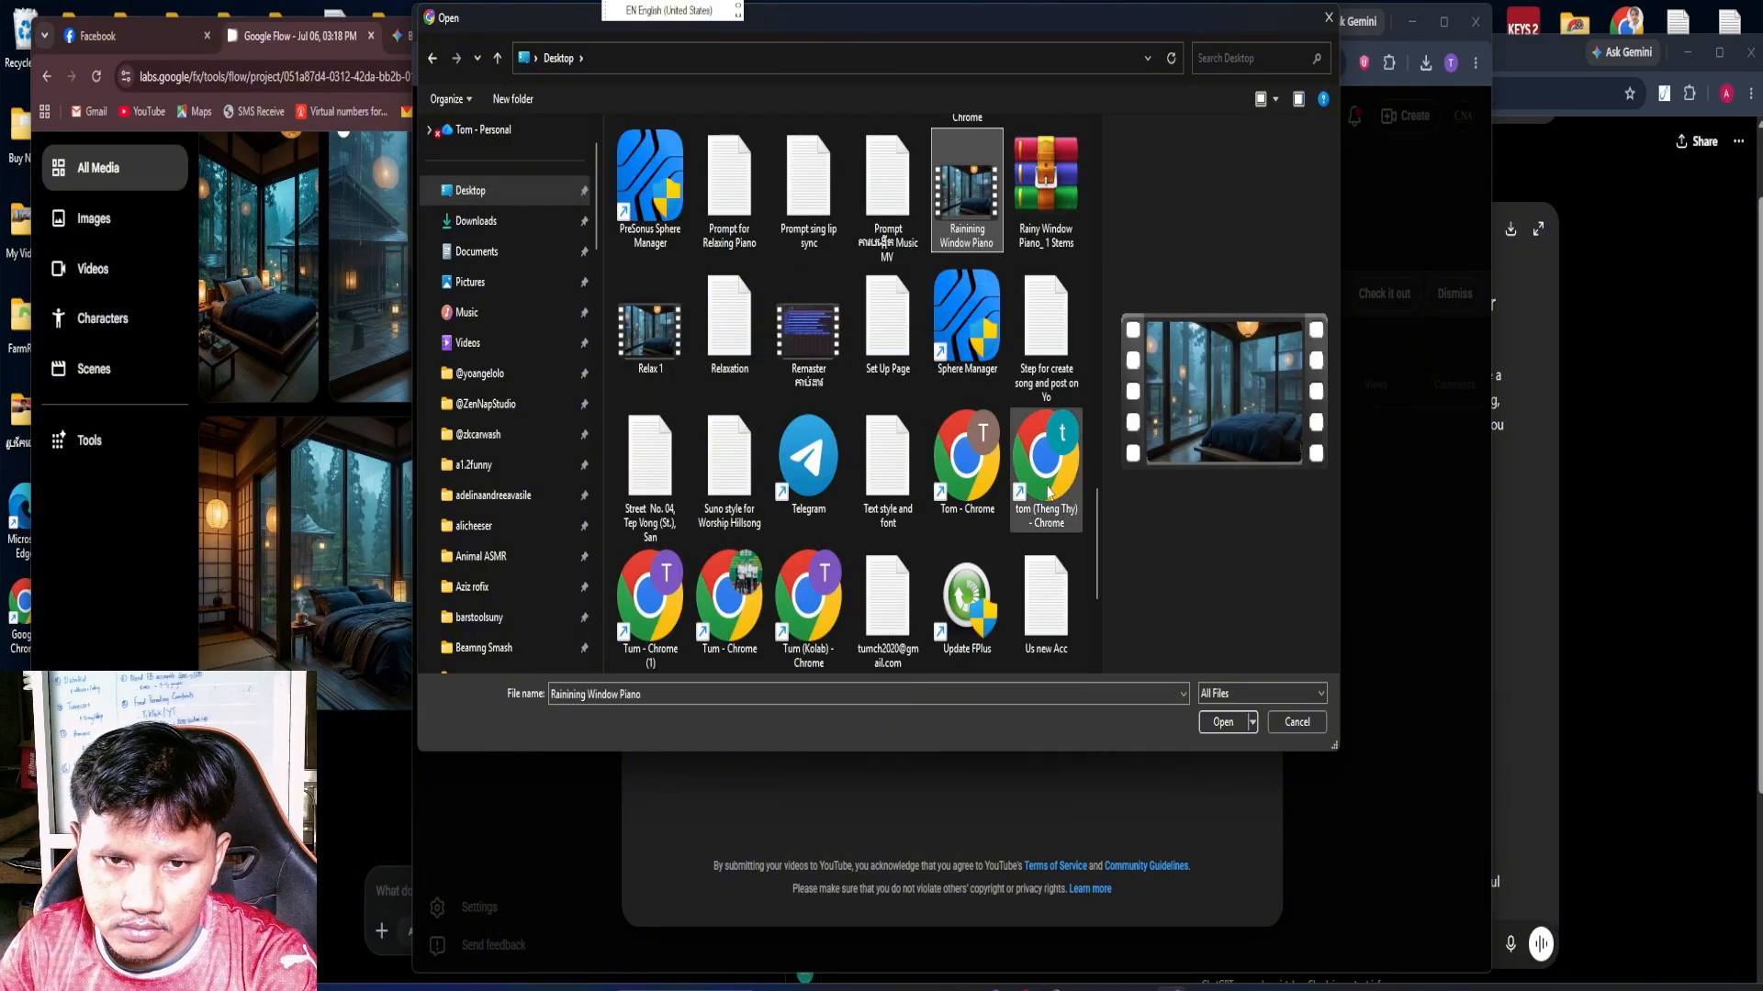
pyautogui.click(1220, 721)
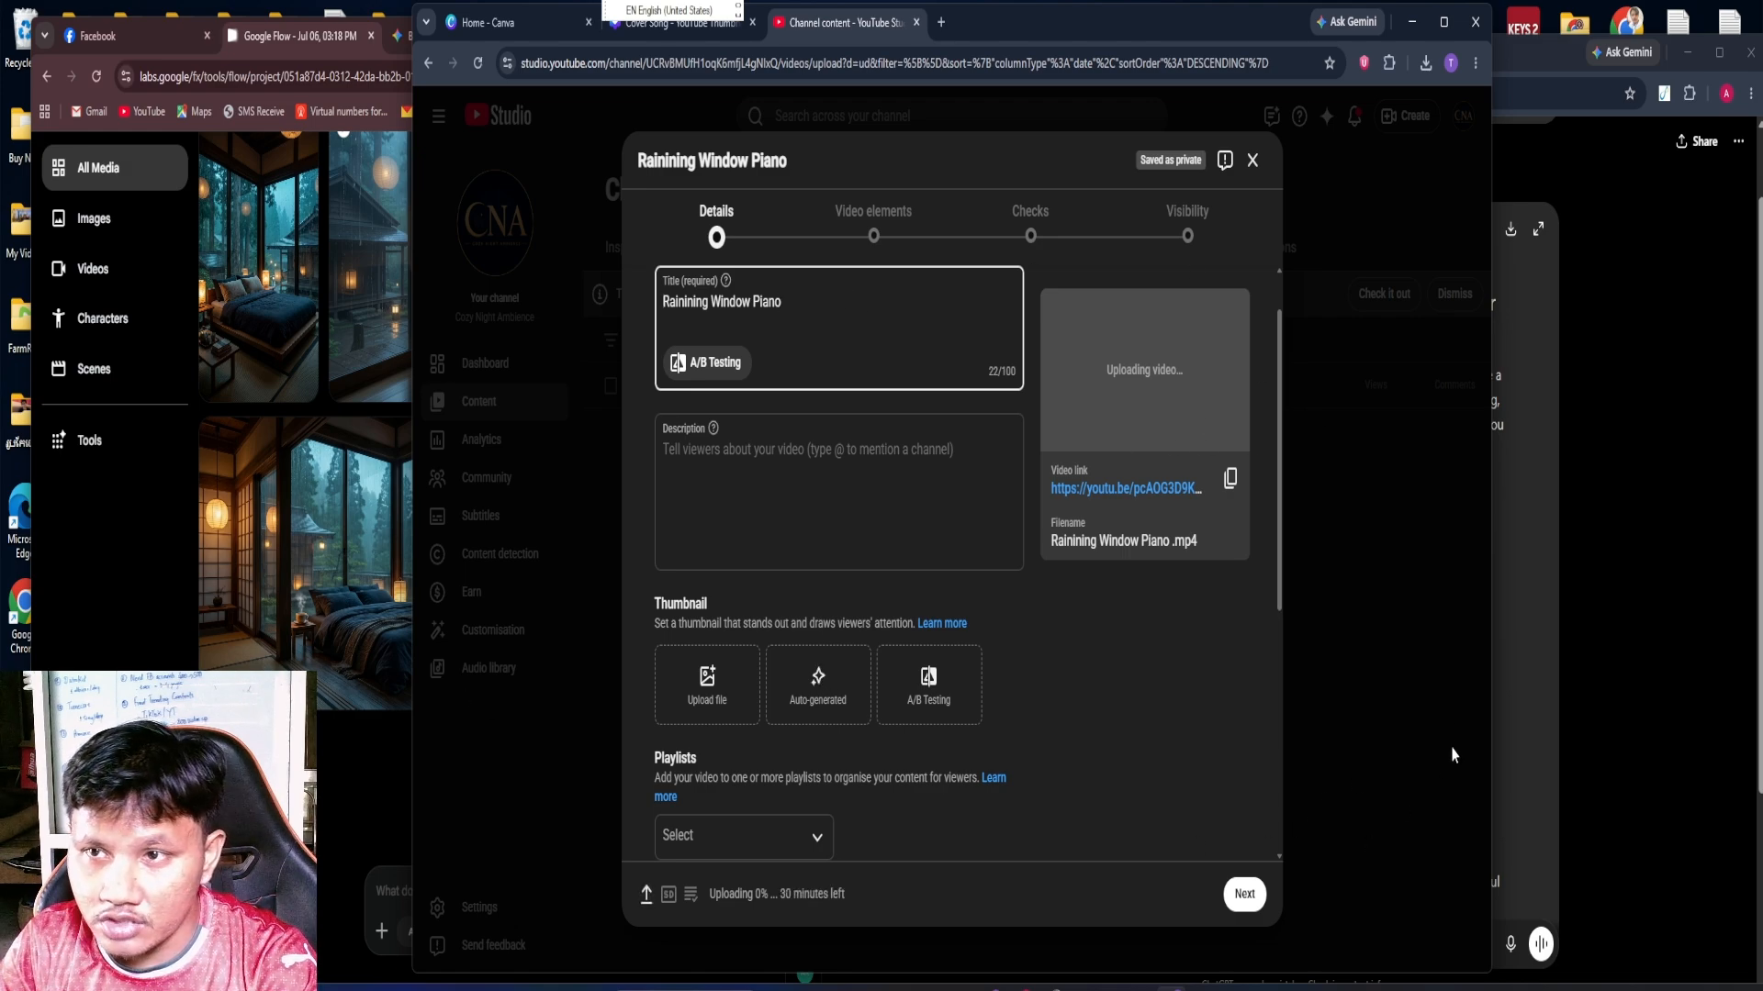
# Copy the headline from ChatGPT and replace the YouTube video title with "Rainining Window Piano | Relaxing Piano Music for Sleep, Study & Stress Relief", including its leading emoji
pyautogui.click(1626, 577)
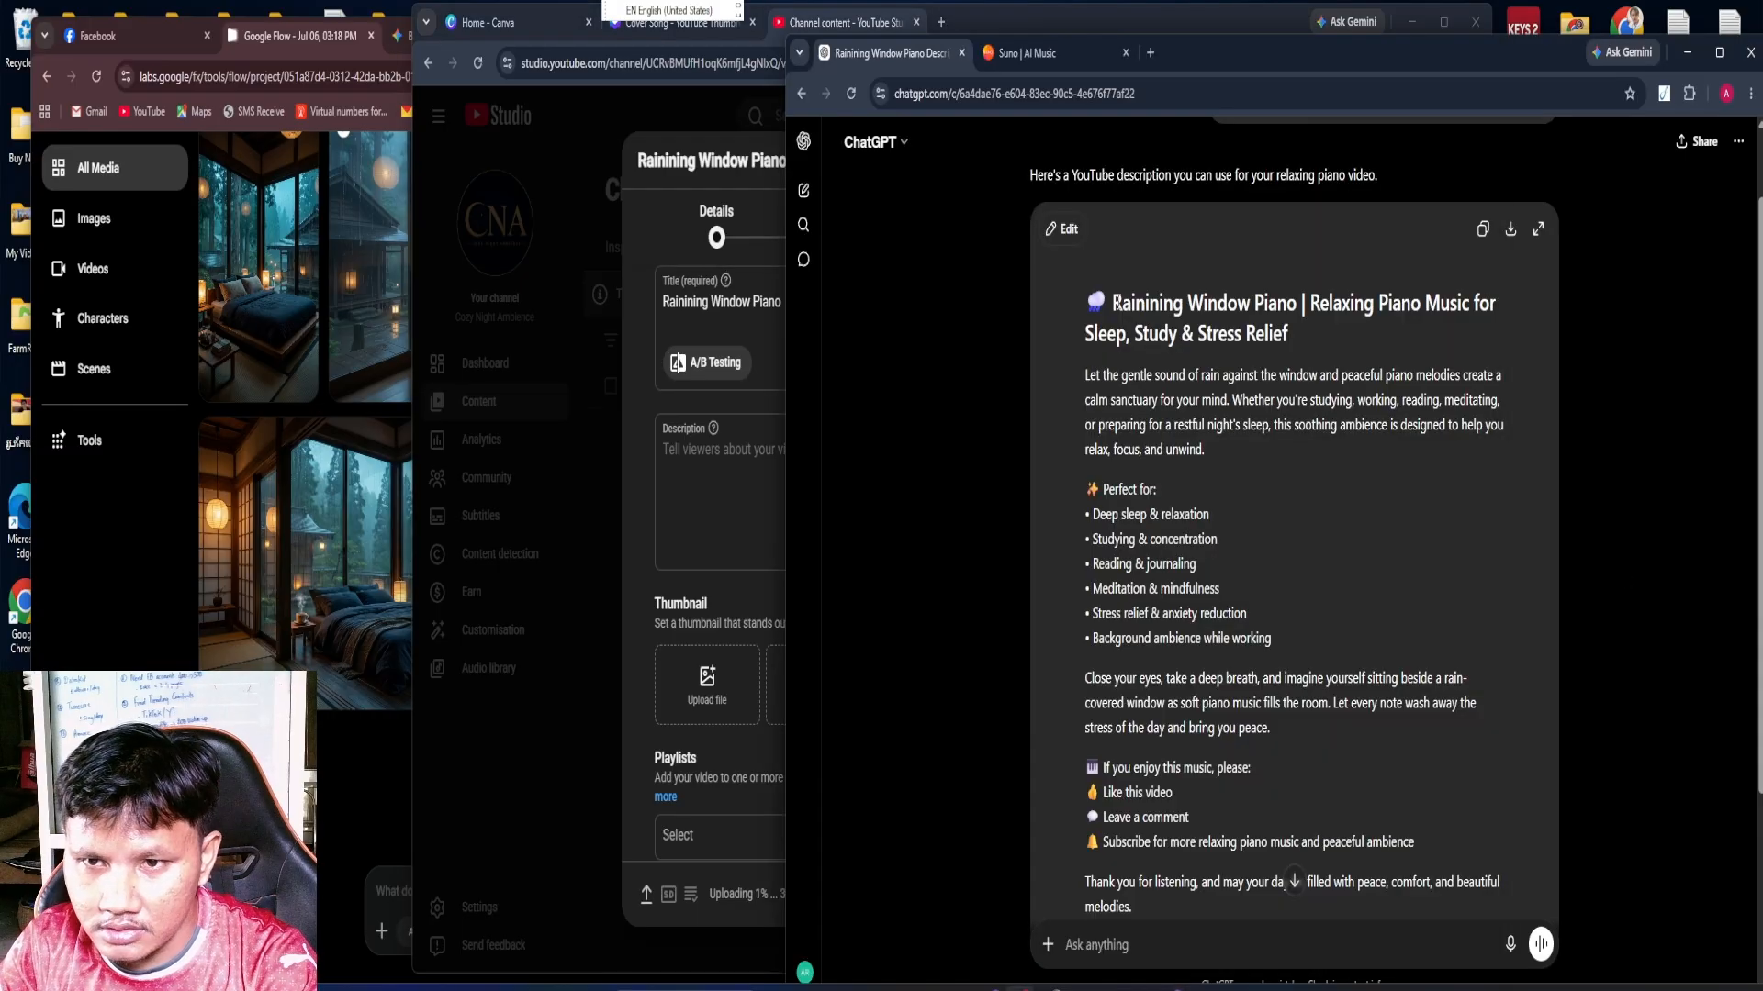
pyautogui.moveTo(1084, 307)
pyautogui.mouseDown()
pyautogui.moveTo(1518, 314)
pyautogui.moveTo(1353, 327)
pyautogui.moveTo(1074, 297)
pyautogui.mouseUp()
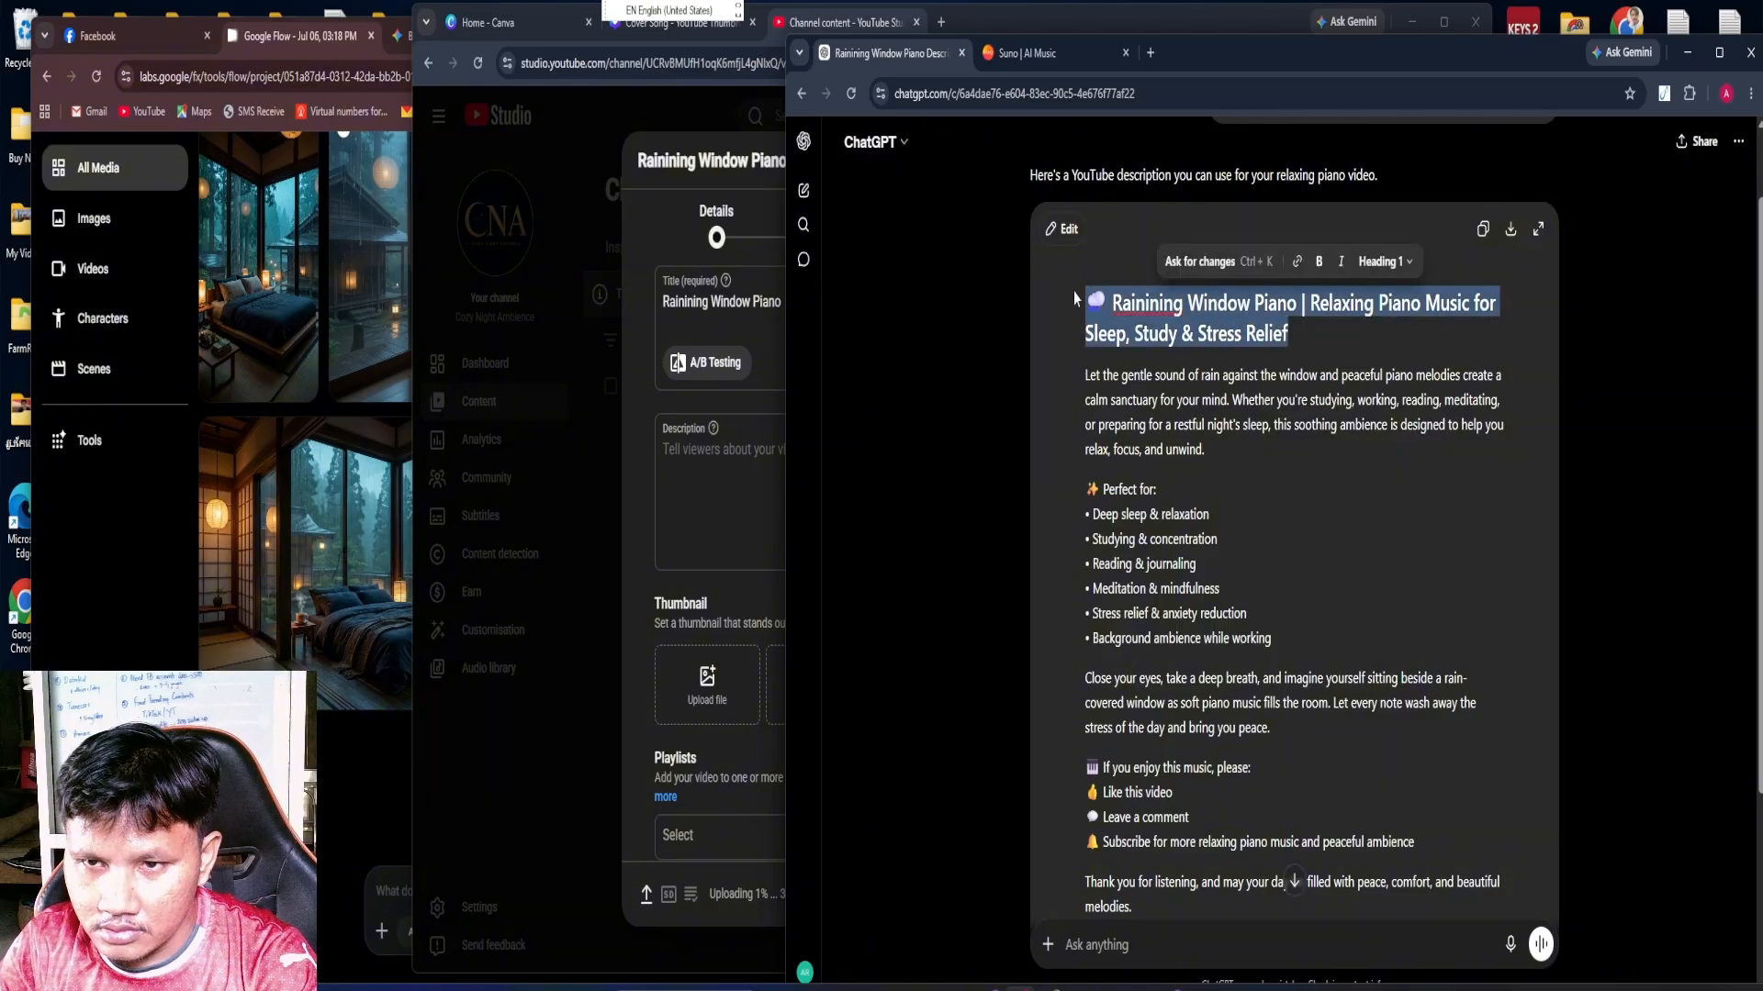
pyautogui.rightClick(1108, 298)
pyautogui.click(1160, 395)
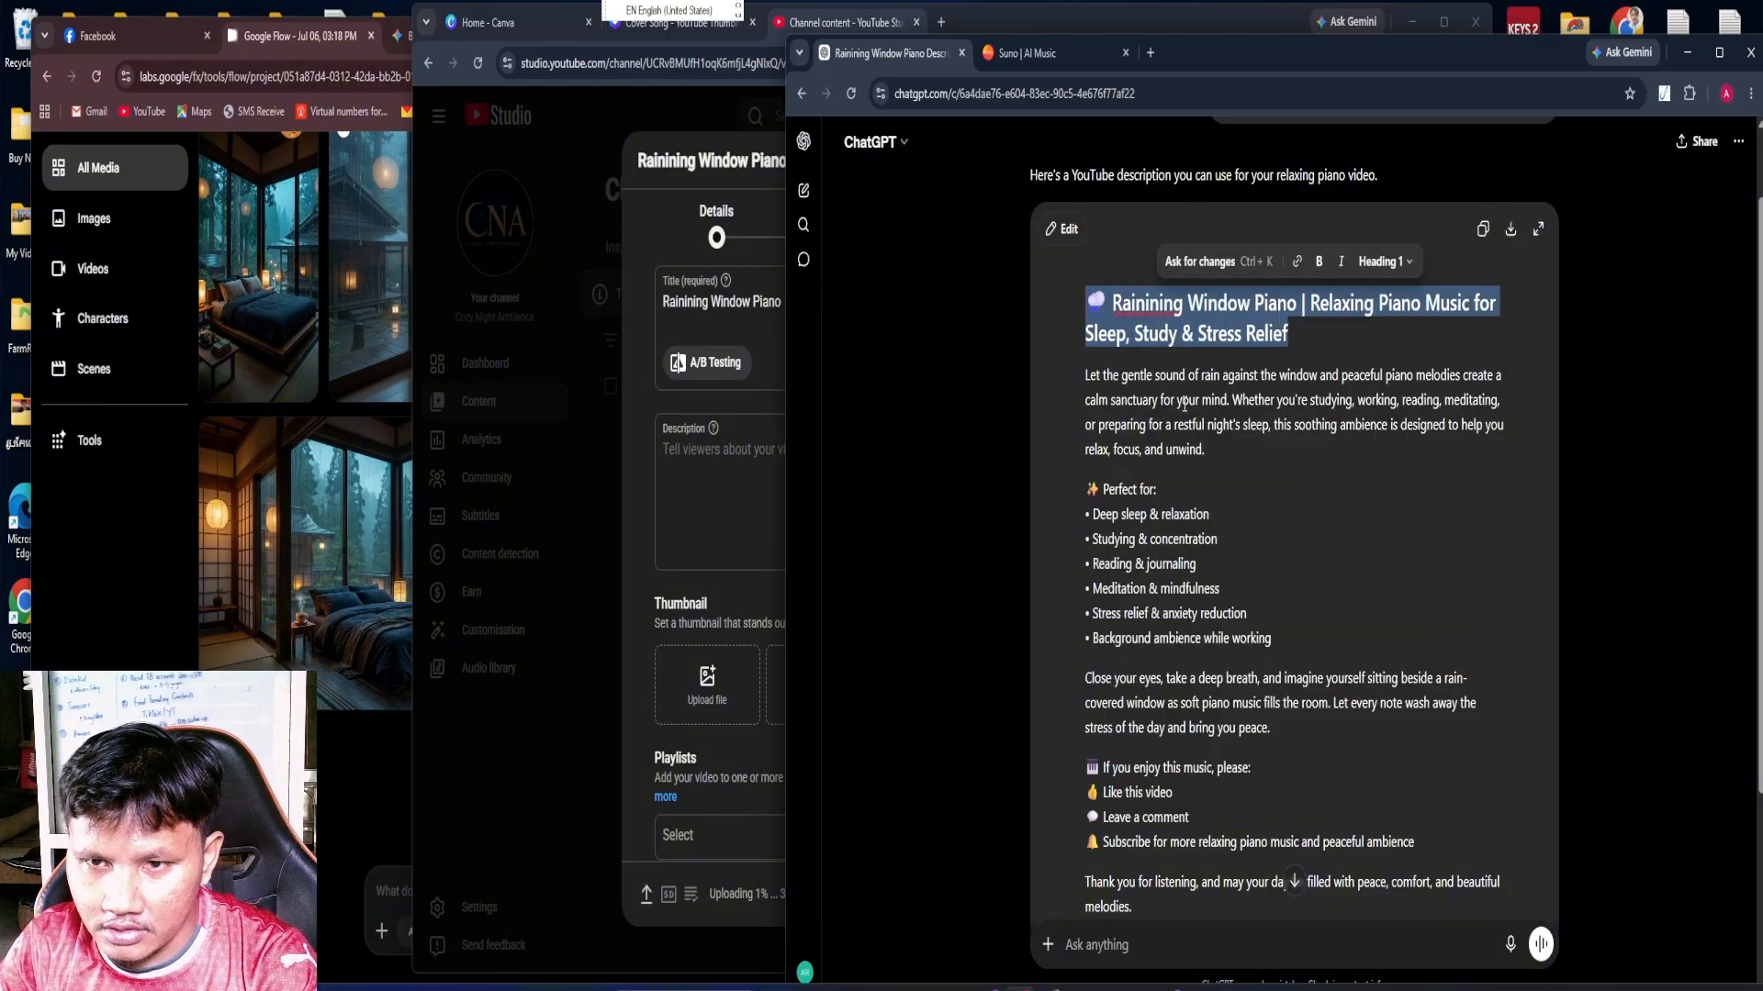
pyautogui.click(752, 482)
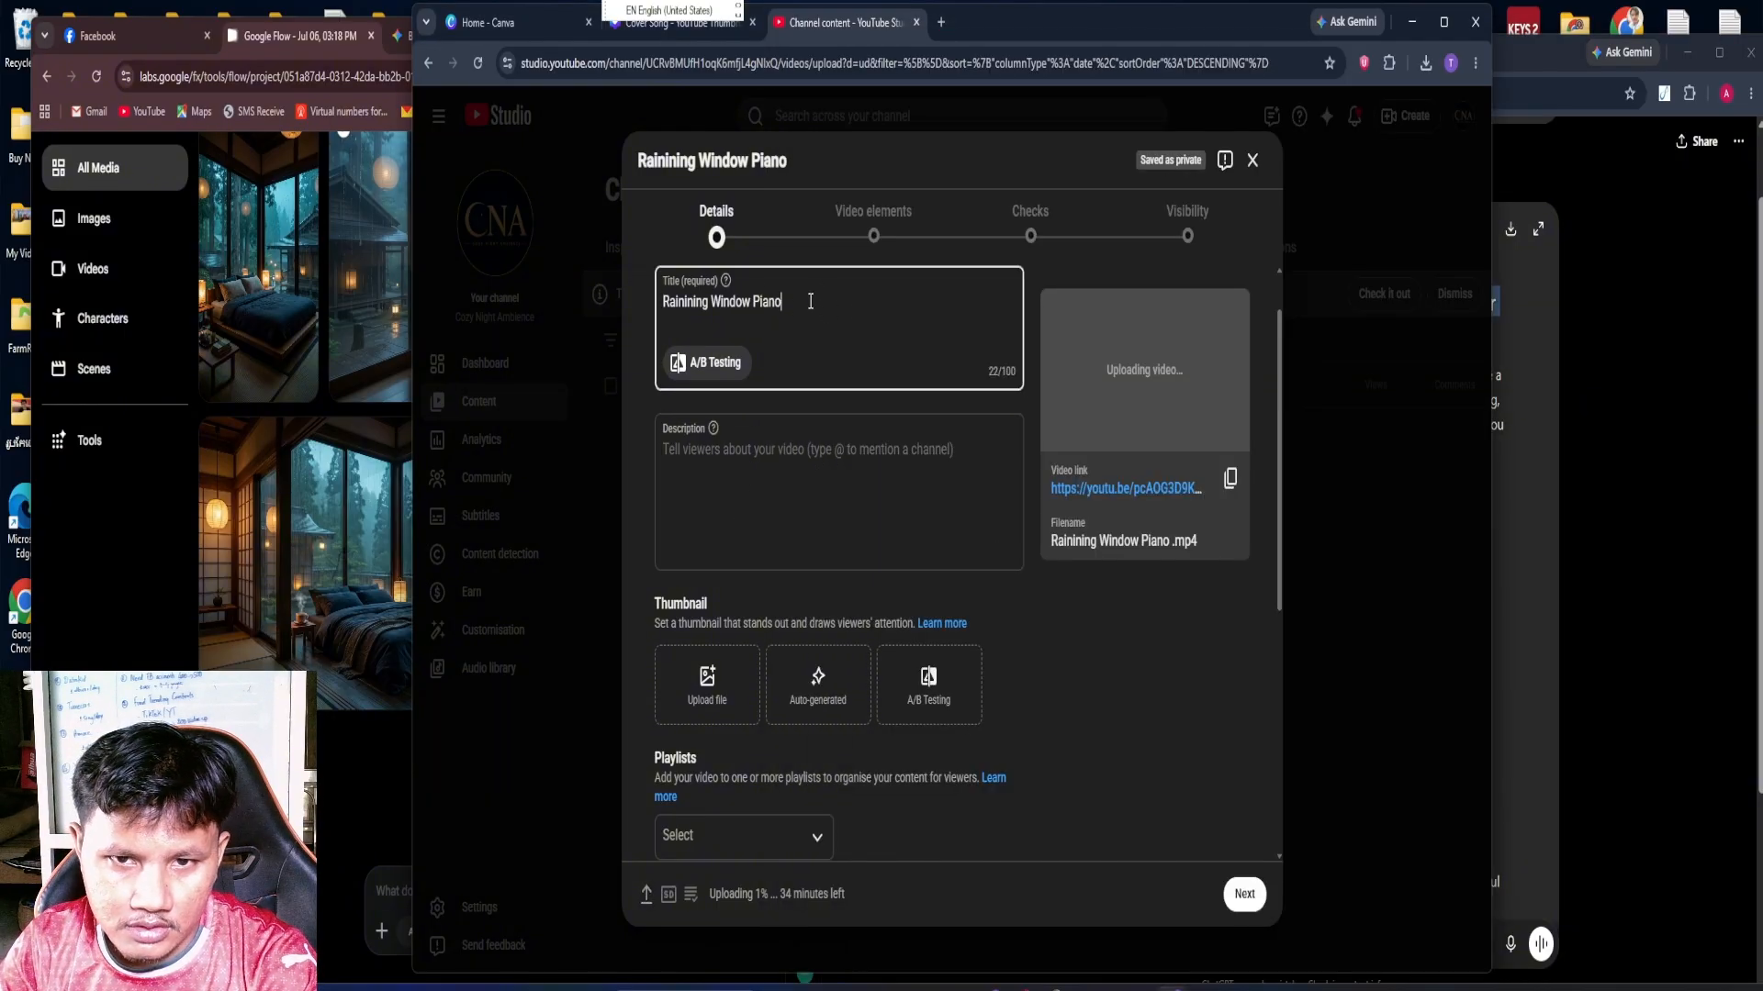
pyautogui.moveTo(782, 303); pyautogui.dragTo(668, 303)
pyautogui.rightClick(735, 303)
pyautogui.click(773, 422)
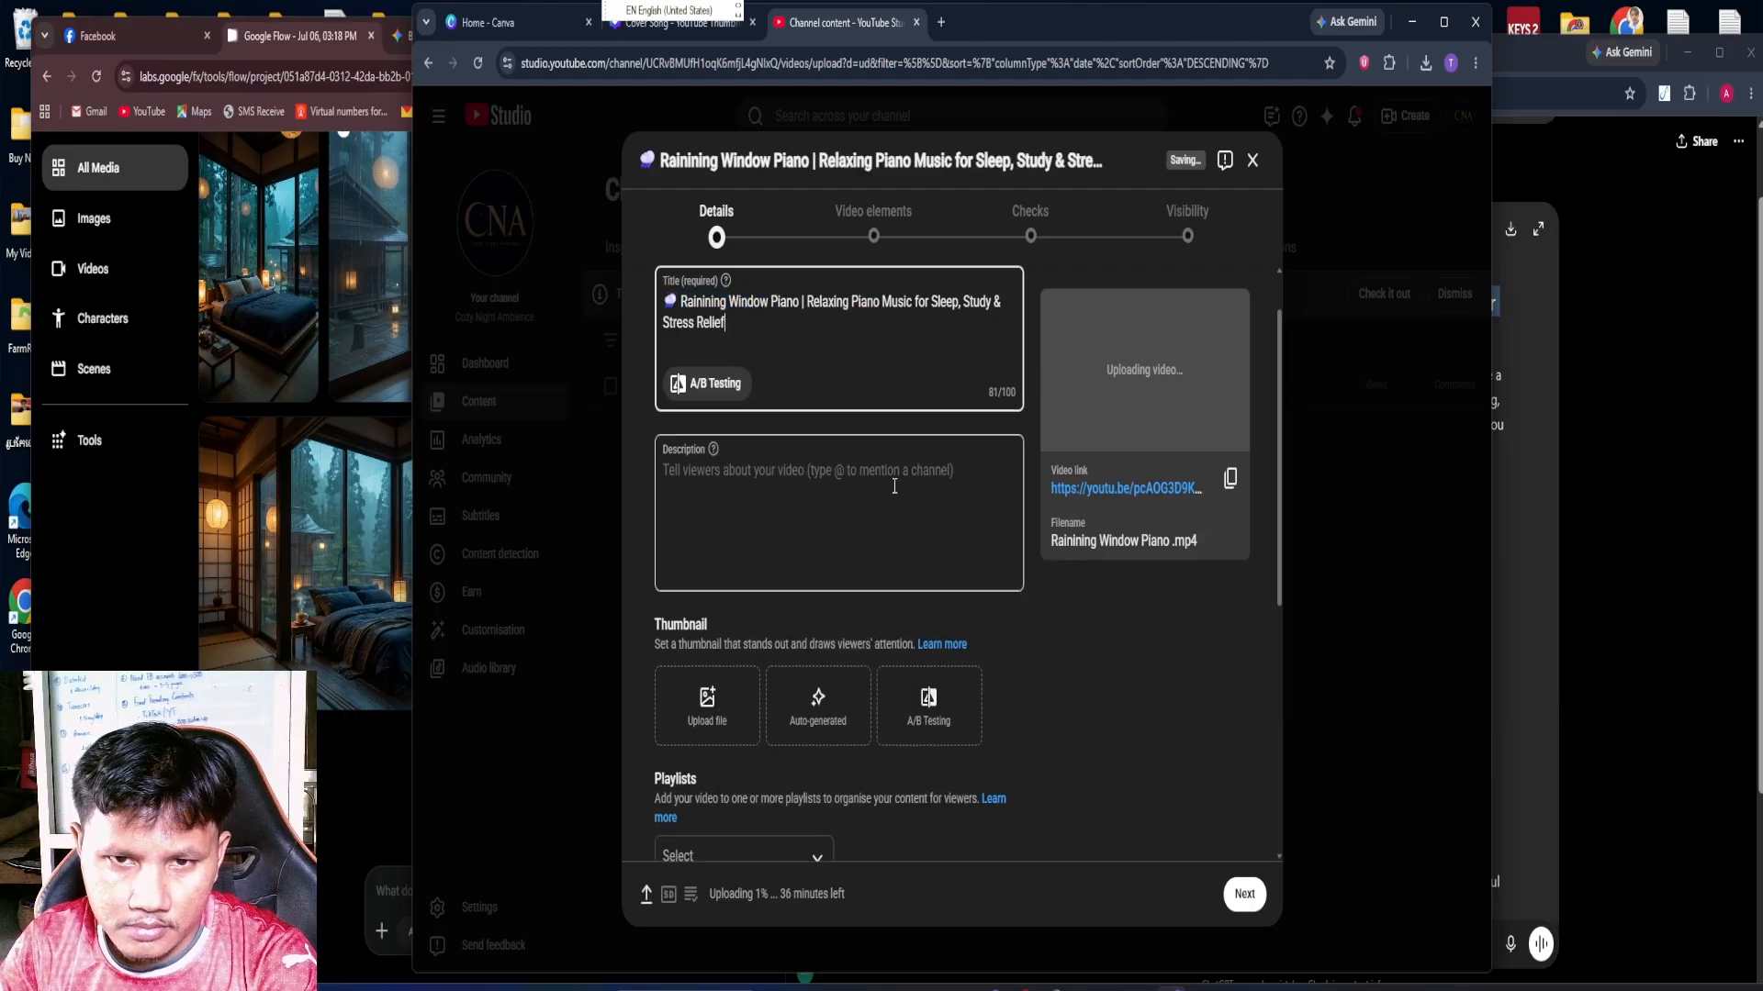
# Copy the description body with its hashtags from ChatGPT and paste it into the YouTube video description, dismissing the hashtag suggestions
pyautogui.click(1535, 529)
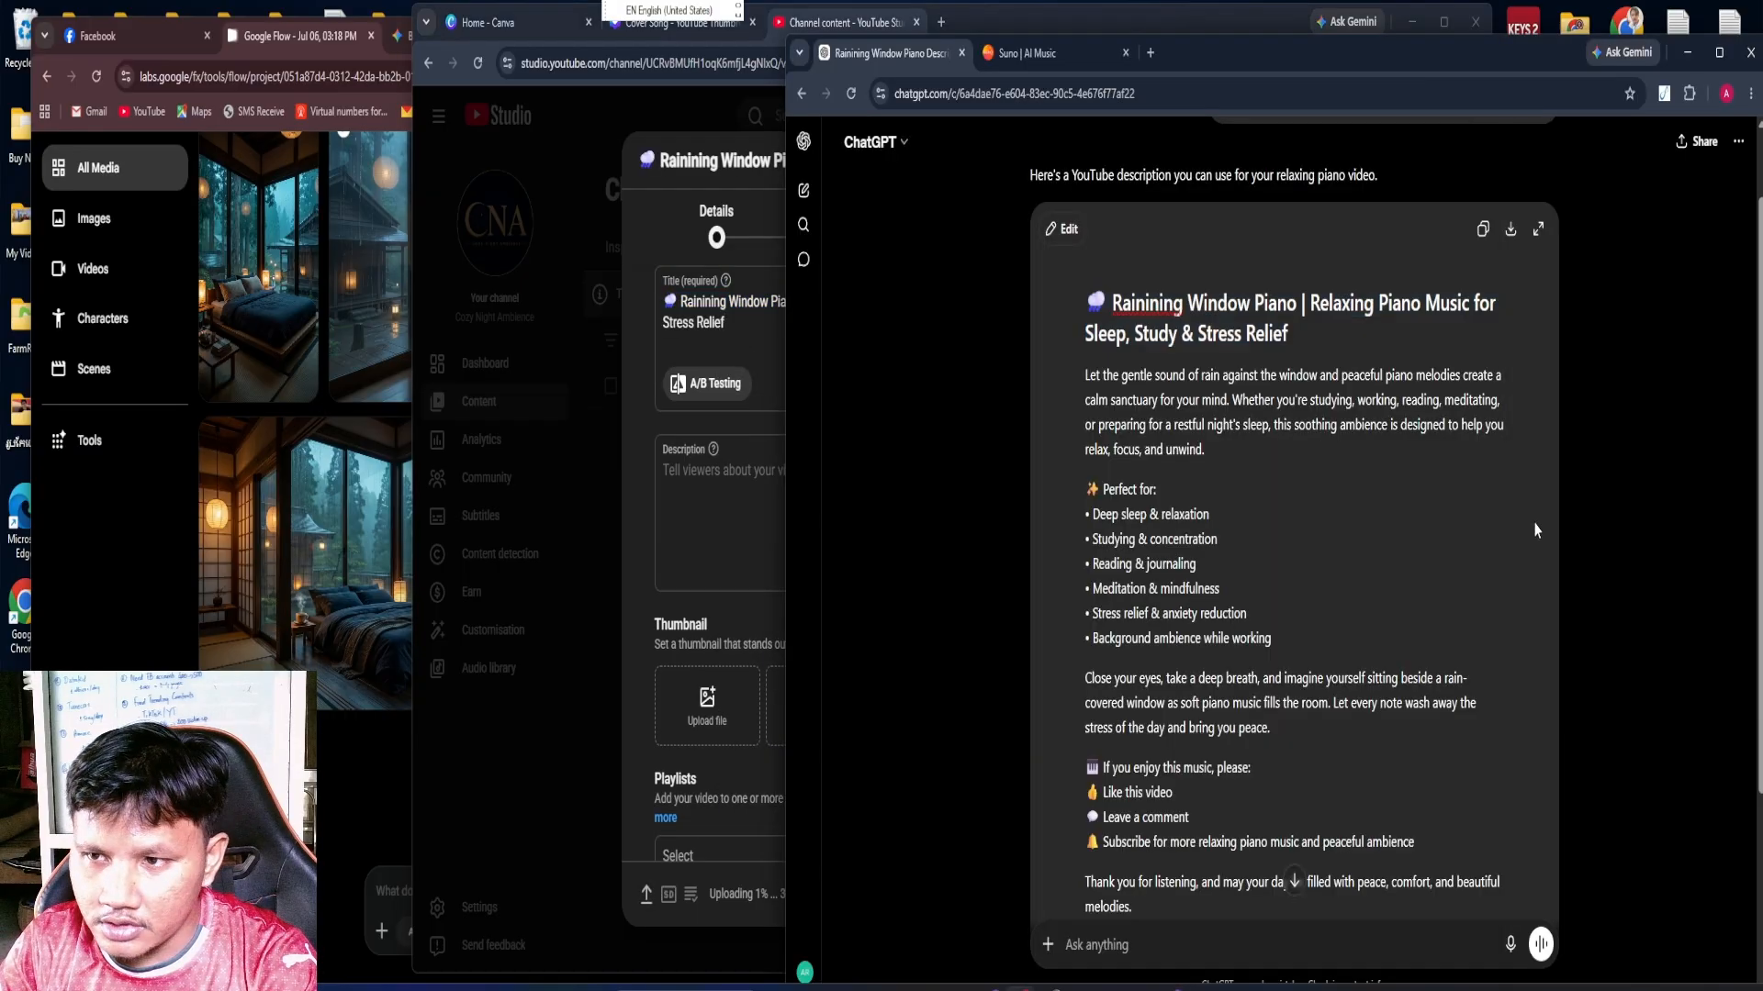
pyautogui.moveTo(1086, 376); pyautogui.dragTo(1413, 709)
pyautogui.rightClick(1227, 443)
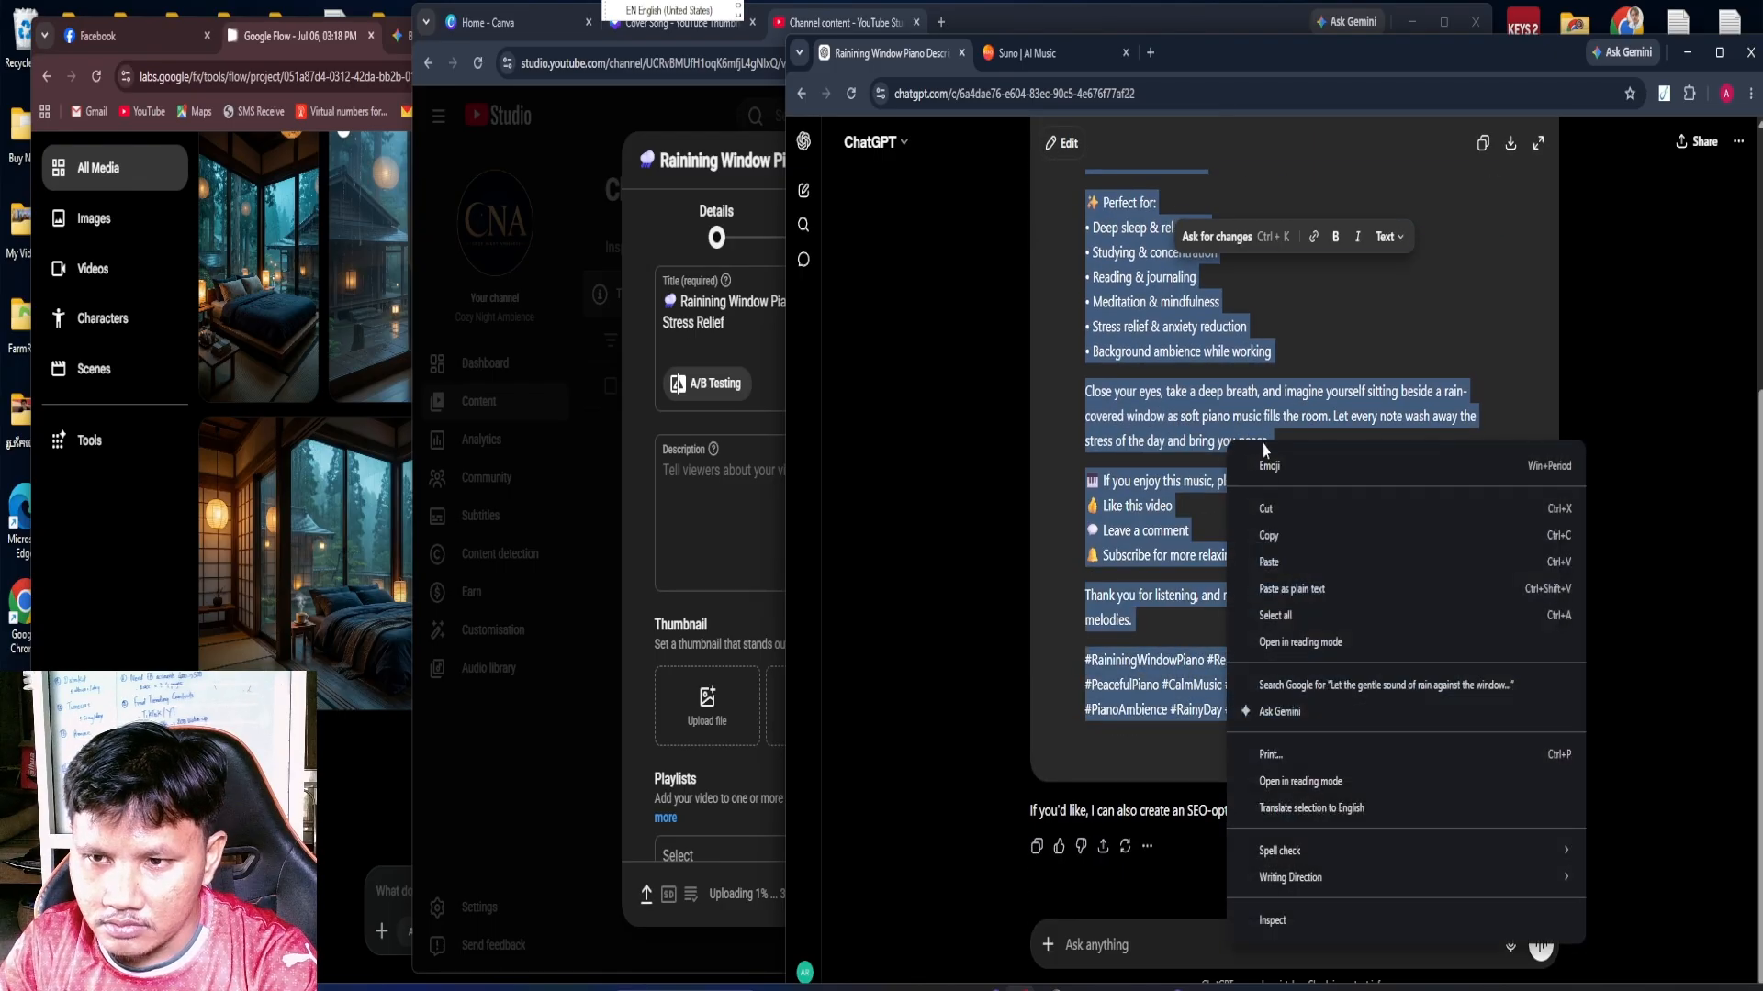
pyautogui.click(1267, 537)
pyautogui.click(769, 531)
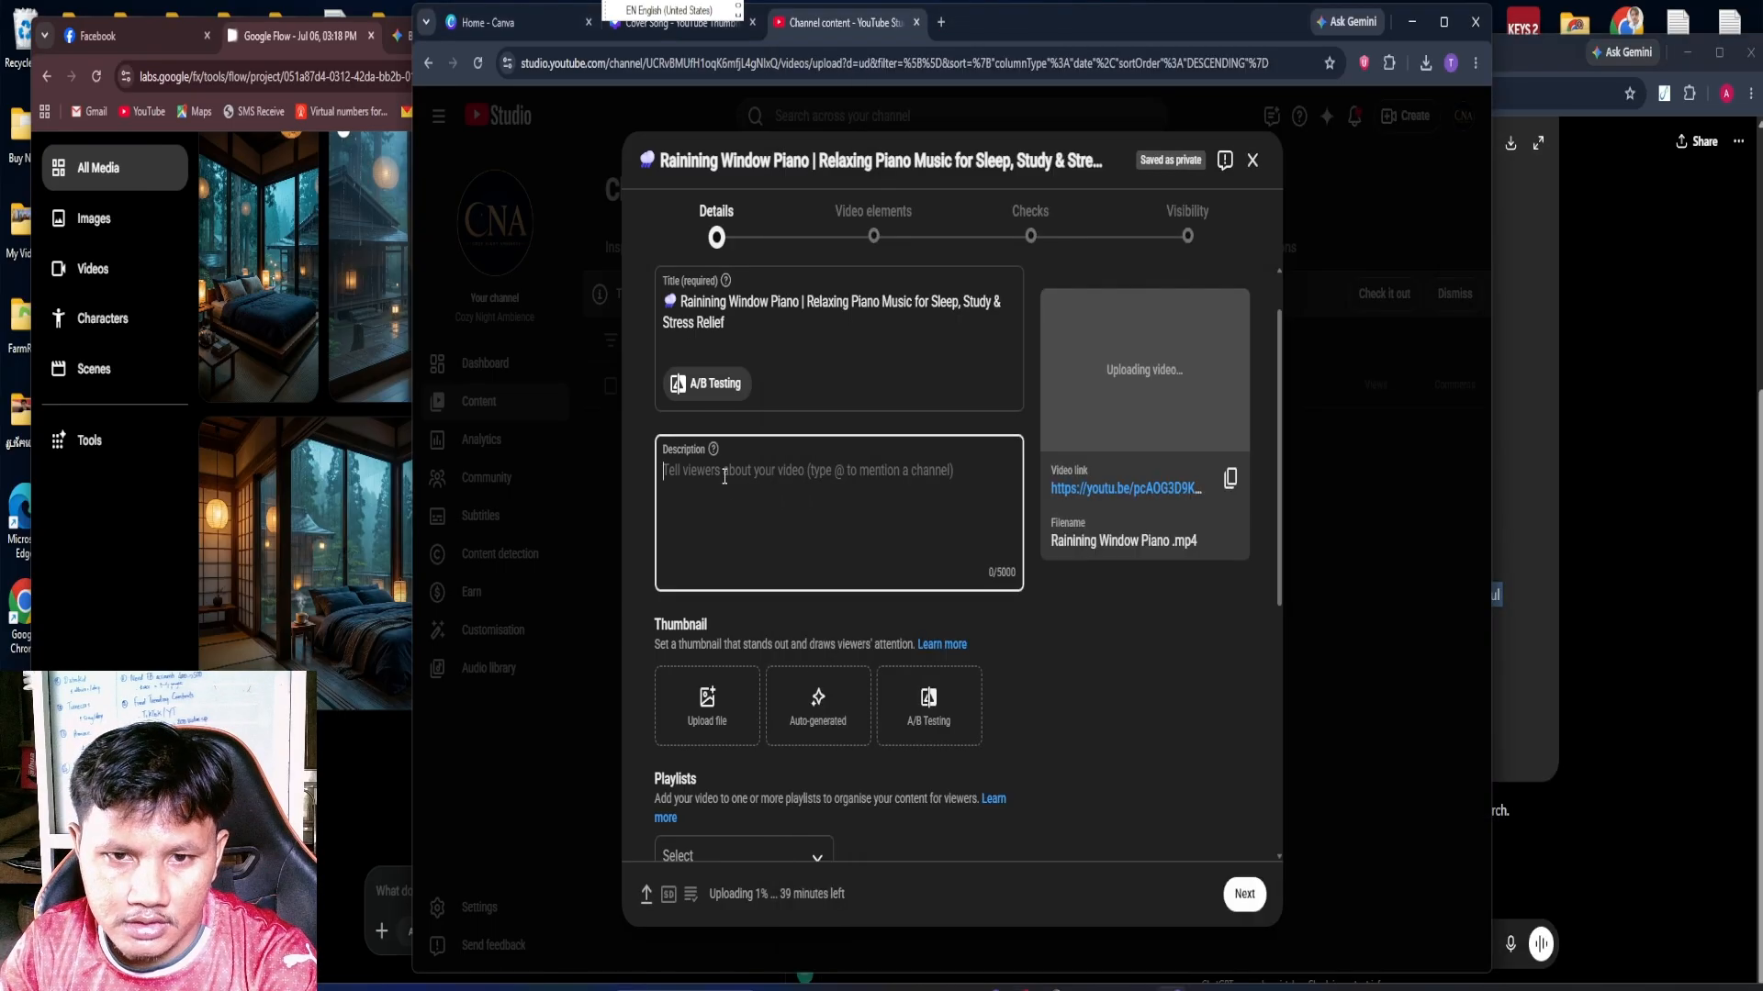
pyautogui.rightClick(725, 488)
pyautogui.click(758, 673)
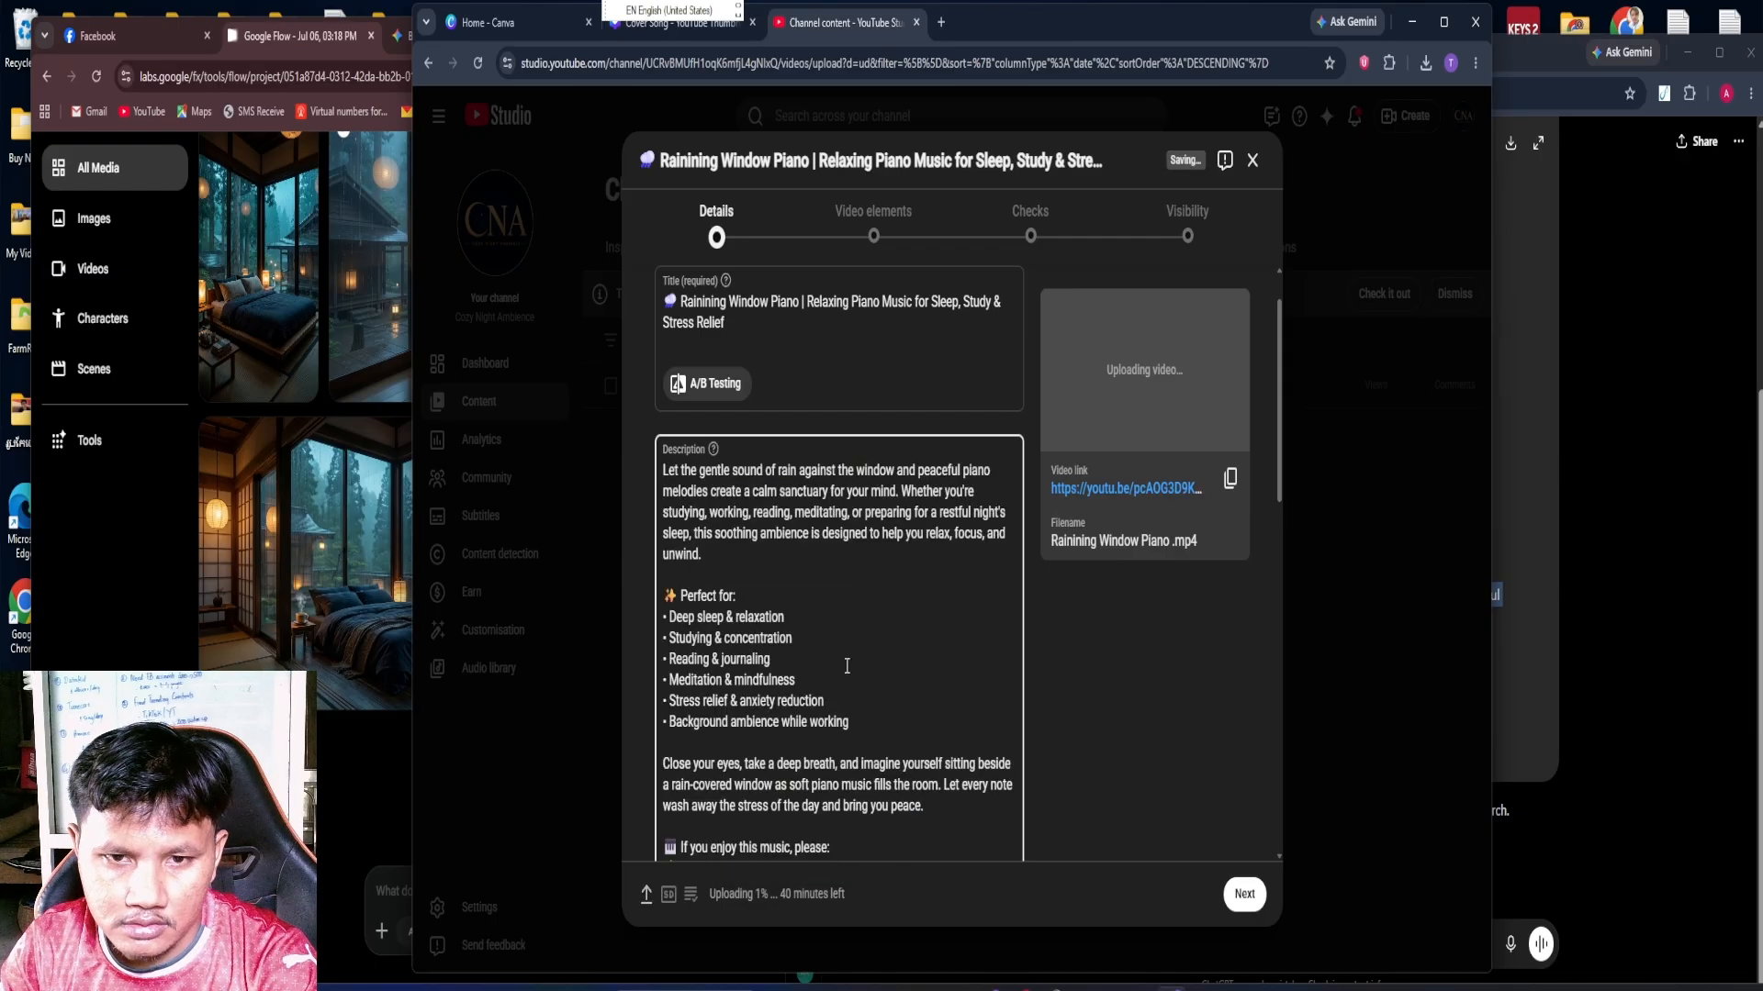
pyautogui.click(1145, 692)
# Upload the "Cover Song" image from the Downloads folder as the video's thumbnail
pyautogui.scroll(-6, 1135, 693)
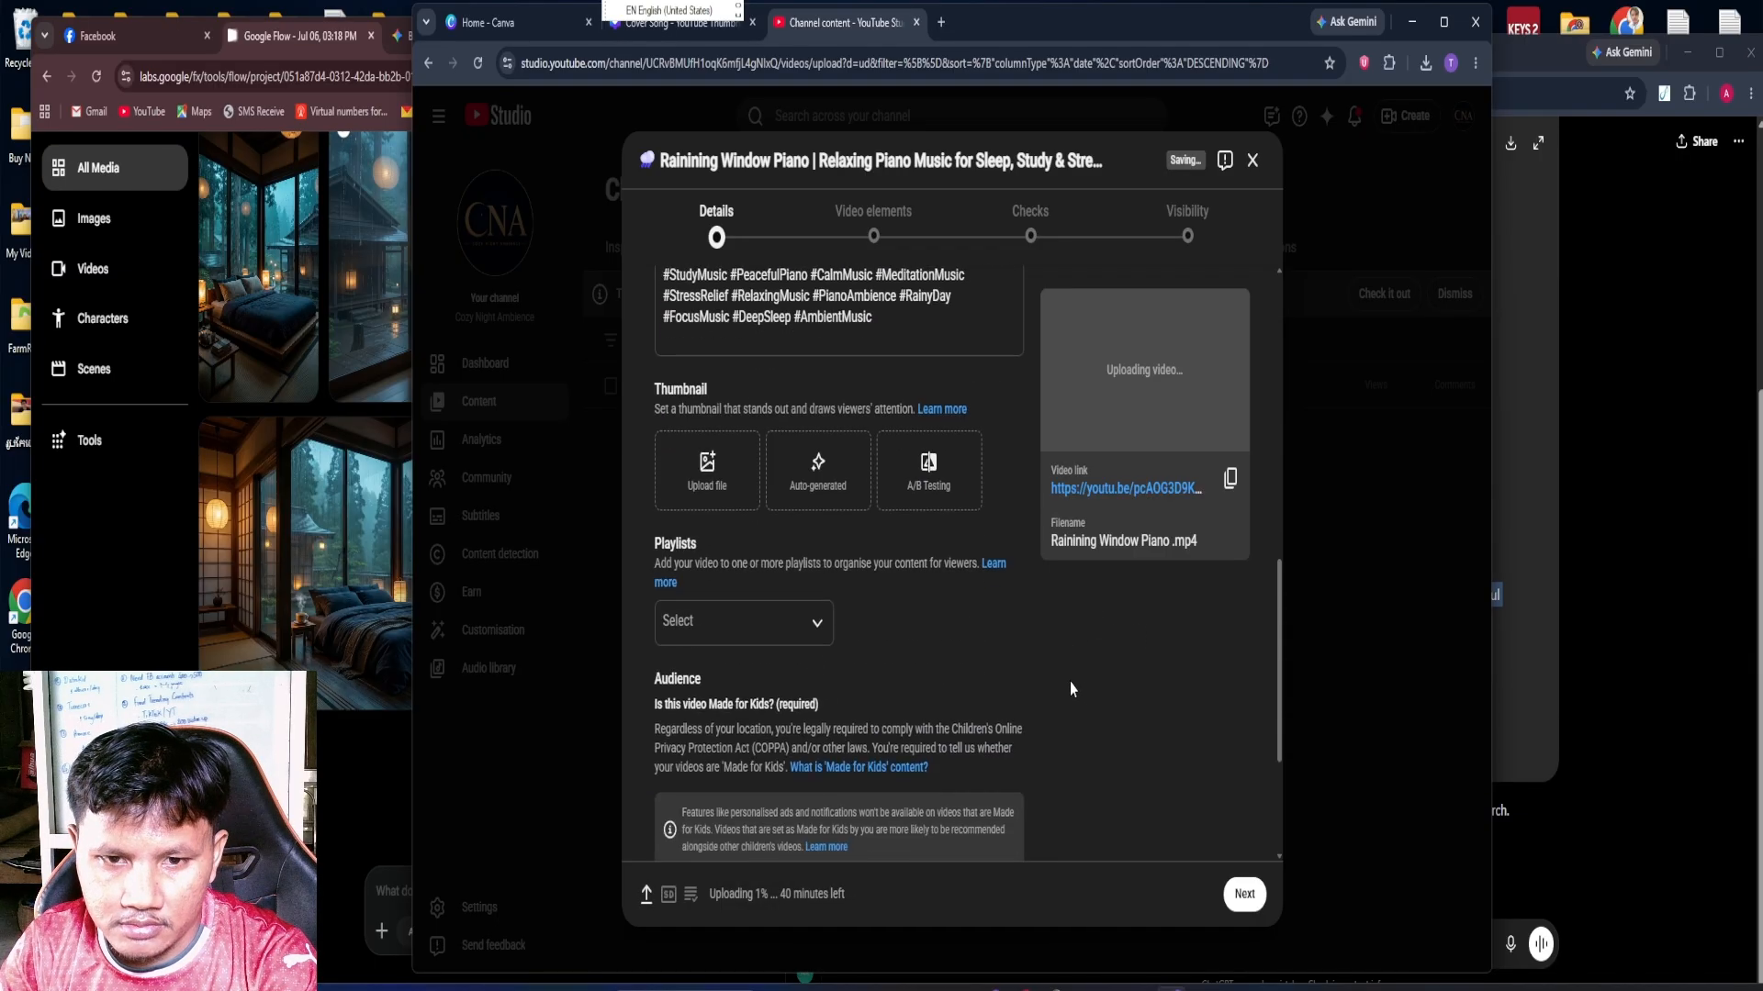
pyautogui.click(720, 482)
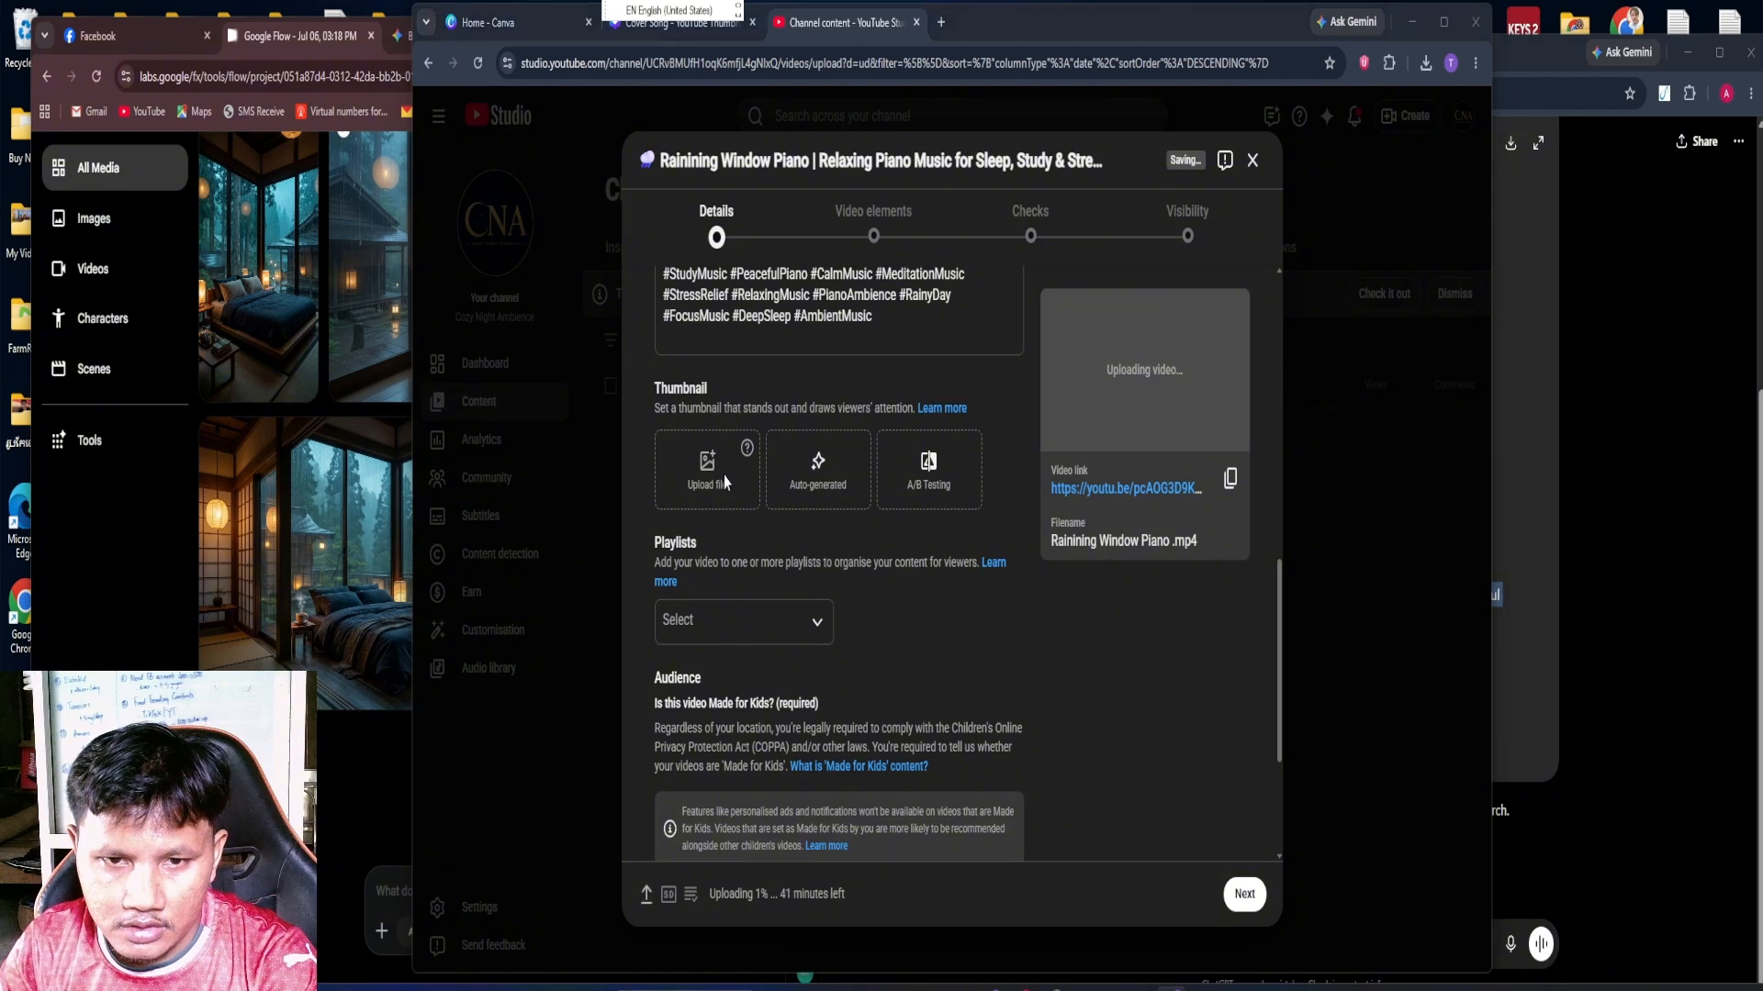
pyautogui.click(476, 220)
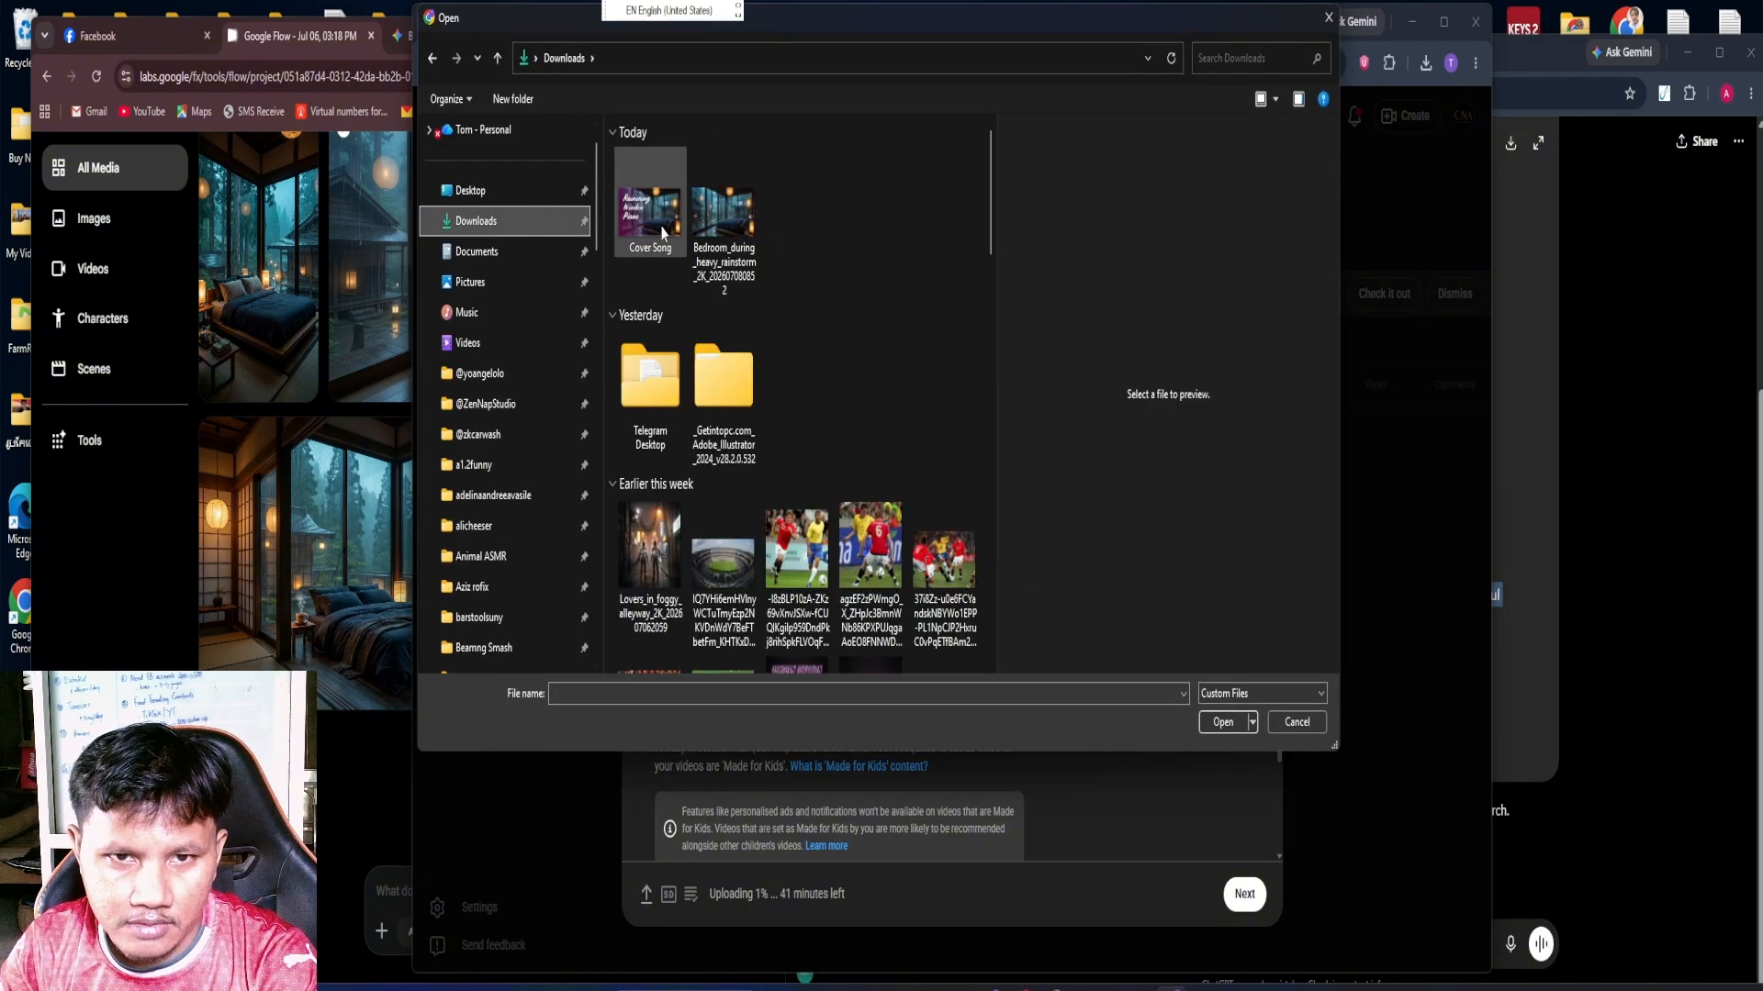
pyautogui.click(650, 211)
pyautogui.click(1230, 722)
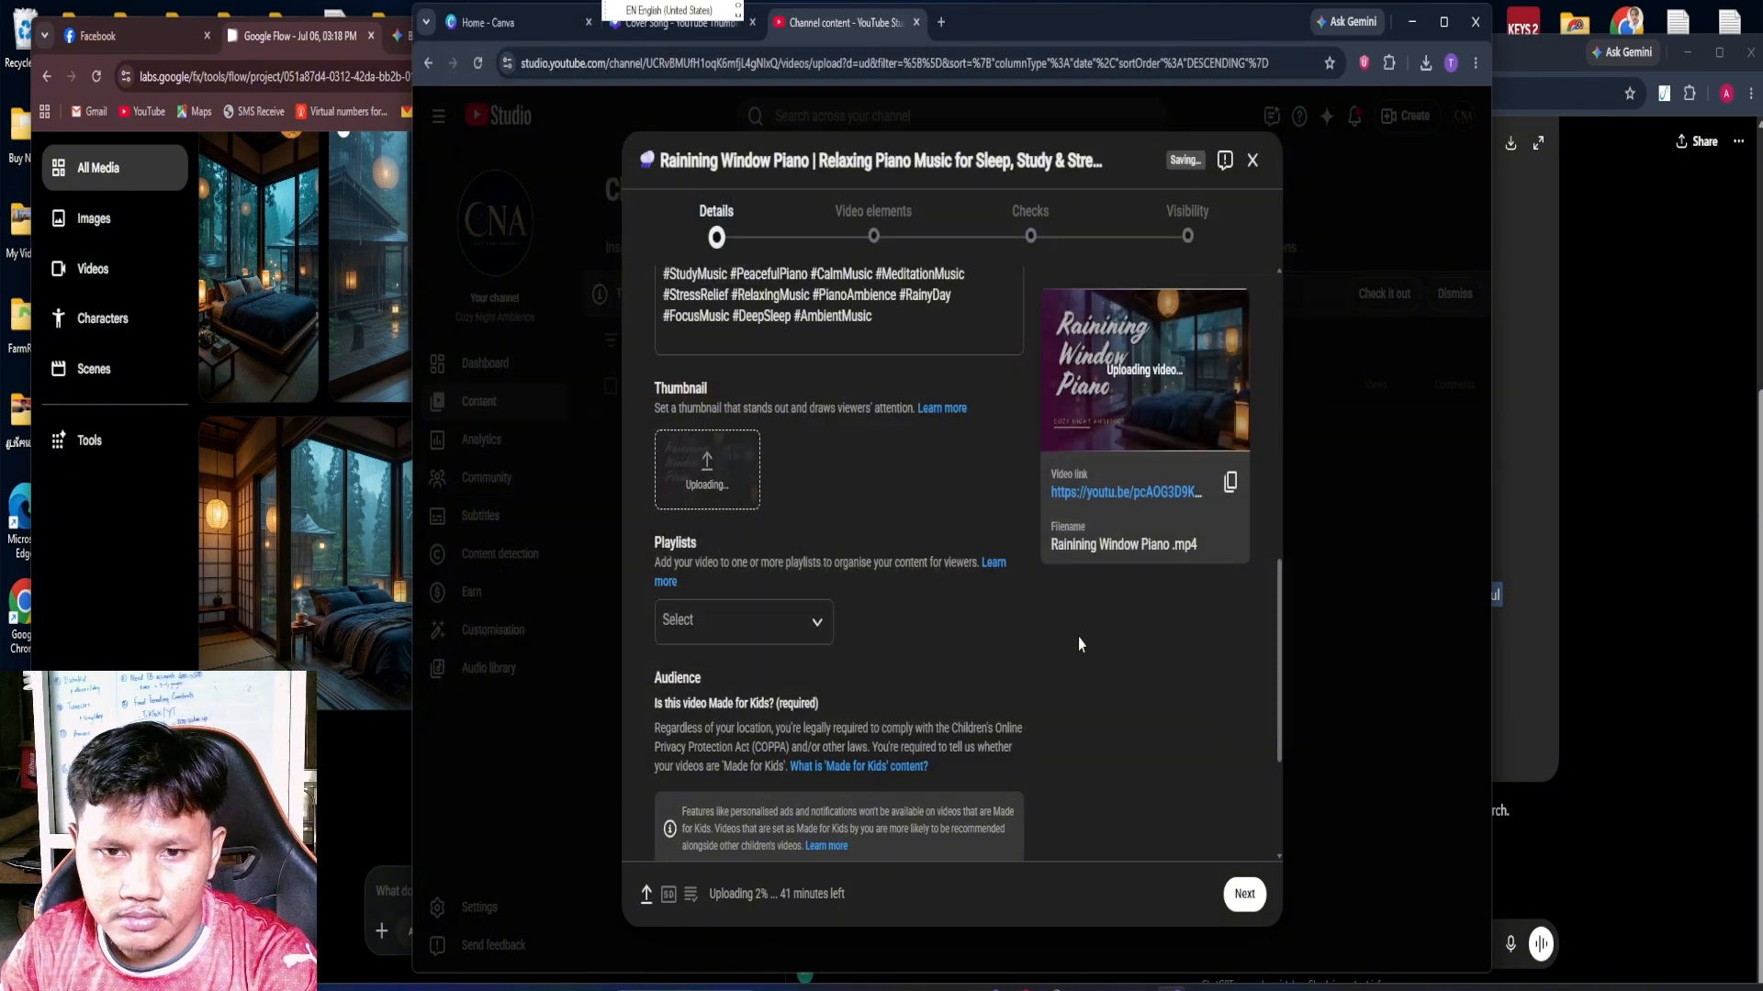
# Add the video to the "Midnight Rain Retreat" playlist and mark it as not 'Made for Kids'
pyautogui.scroll(-1, 931, 682)
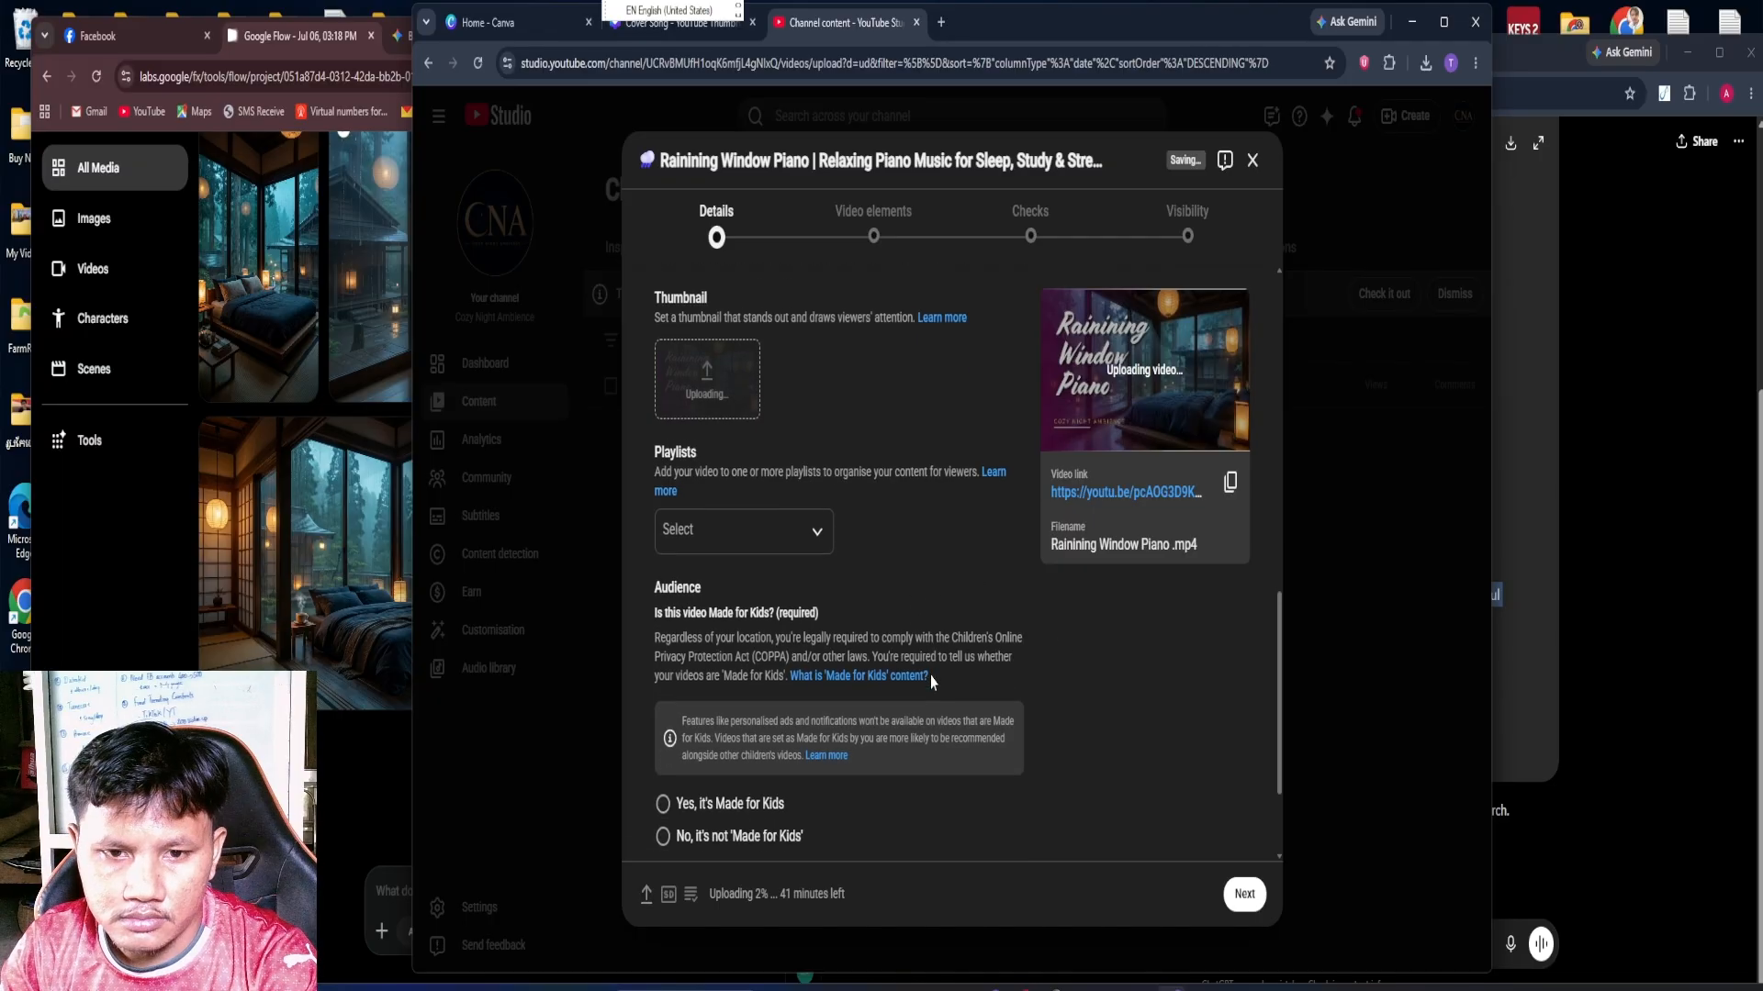
pyautogui.click(776, 533)
pyautogui.click(676, 528)
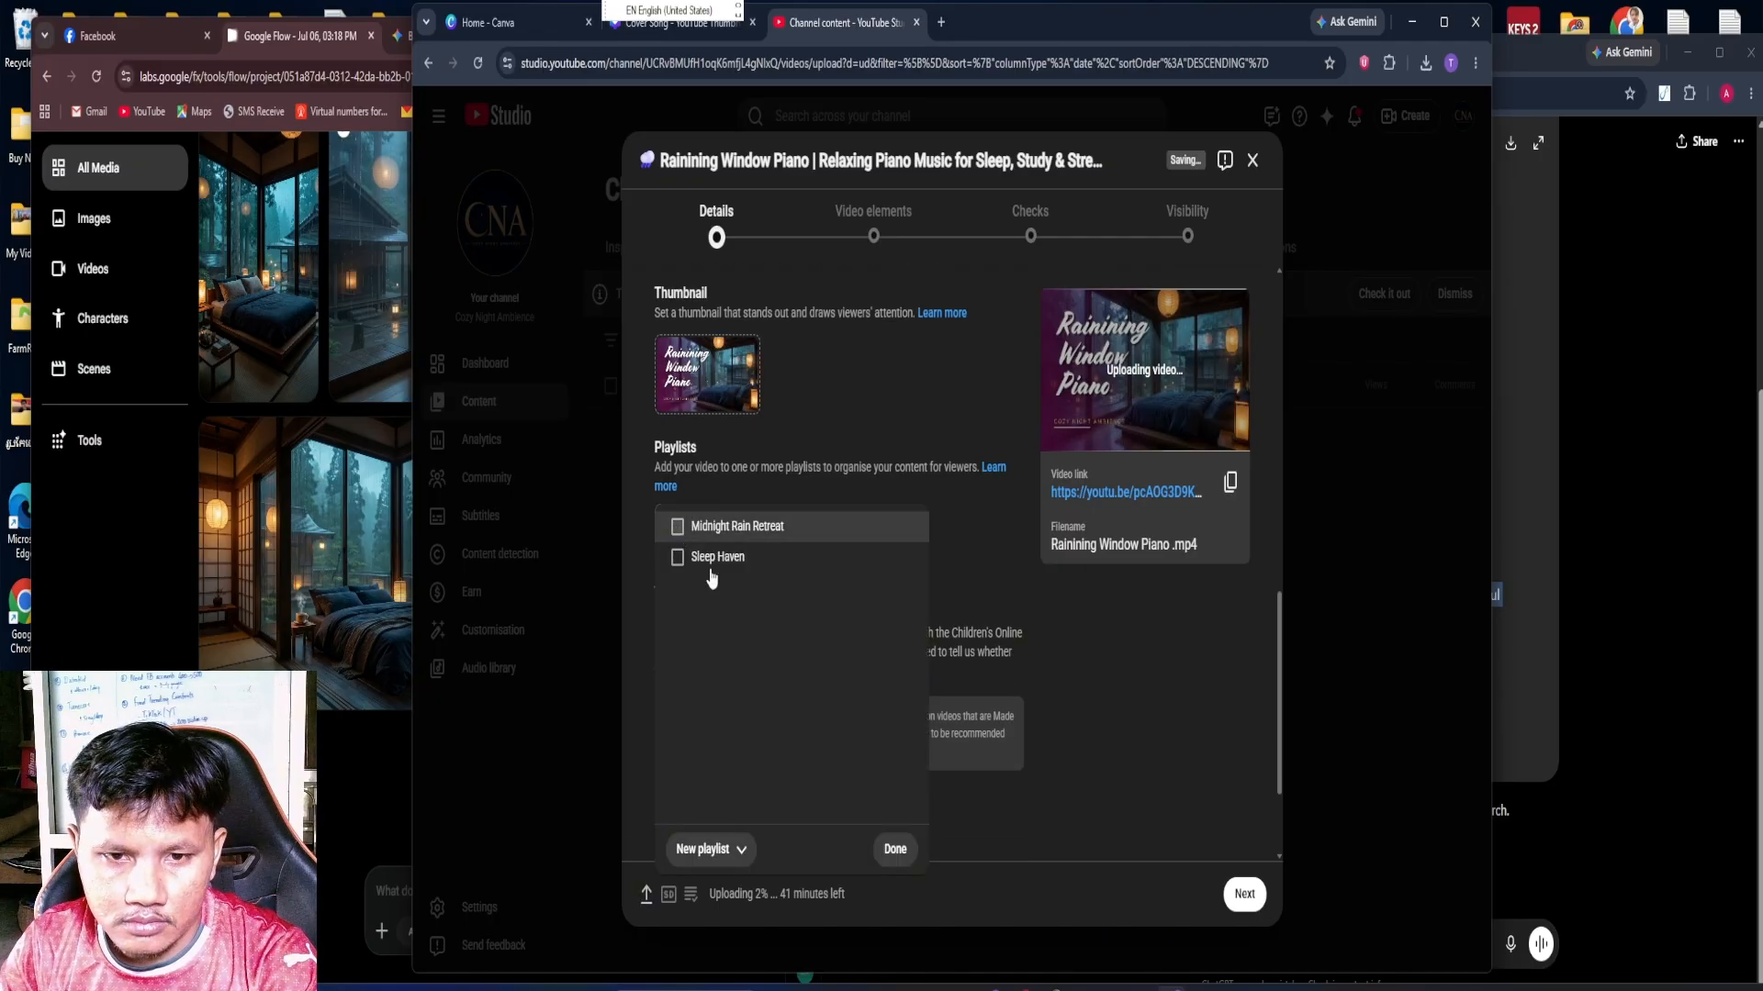
pyautogui.click(895, 849)
pyautogui.scroll(-2, 1010, 707)
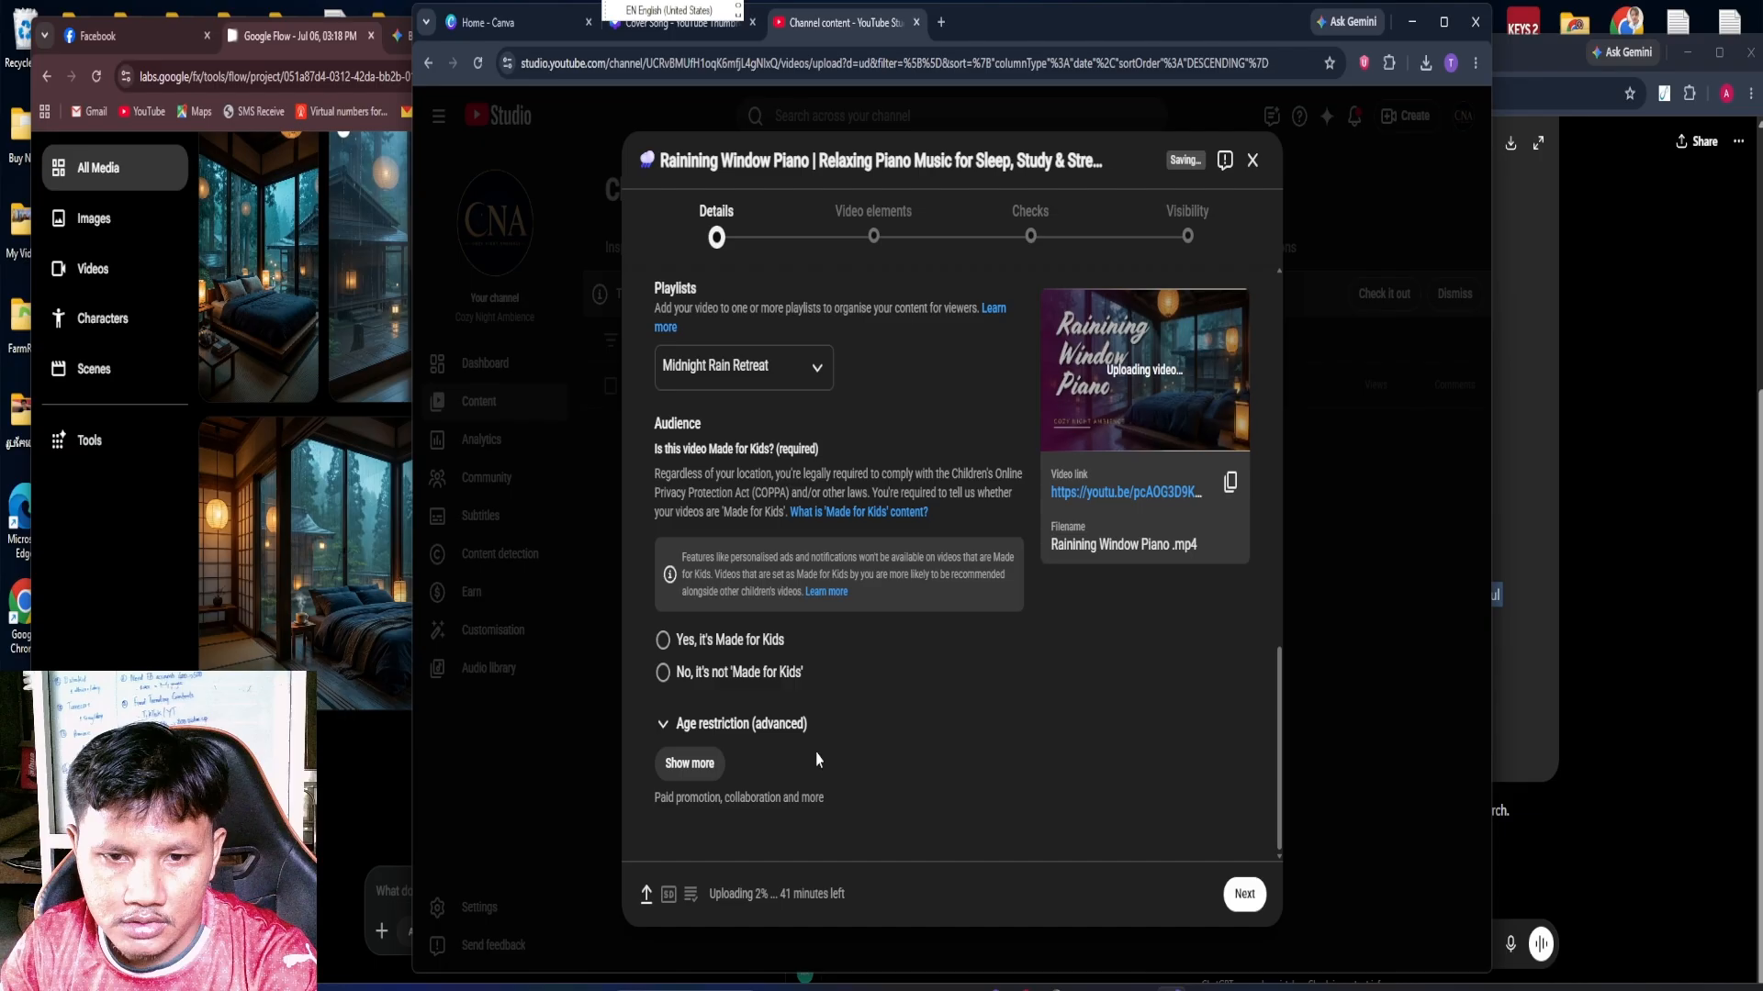
pyautogui.click(662, 672)
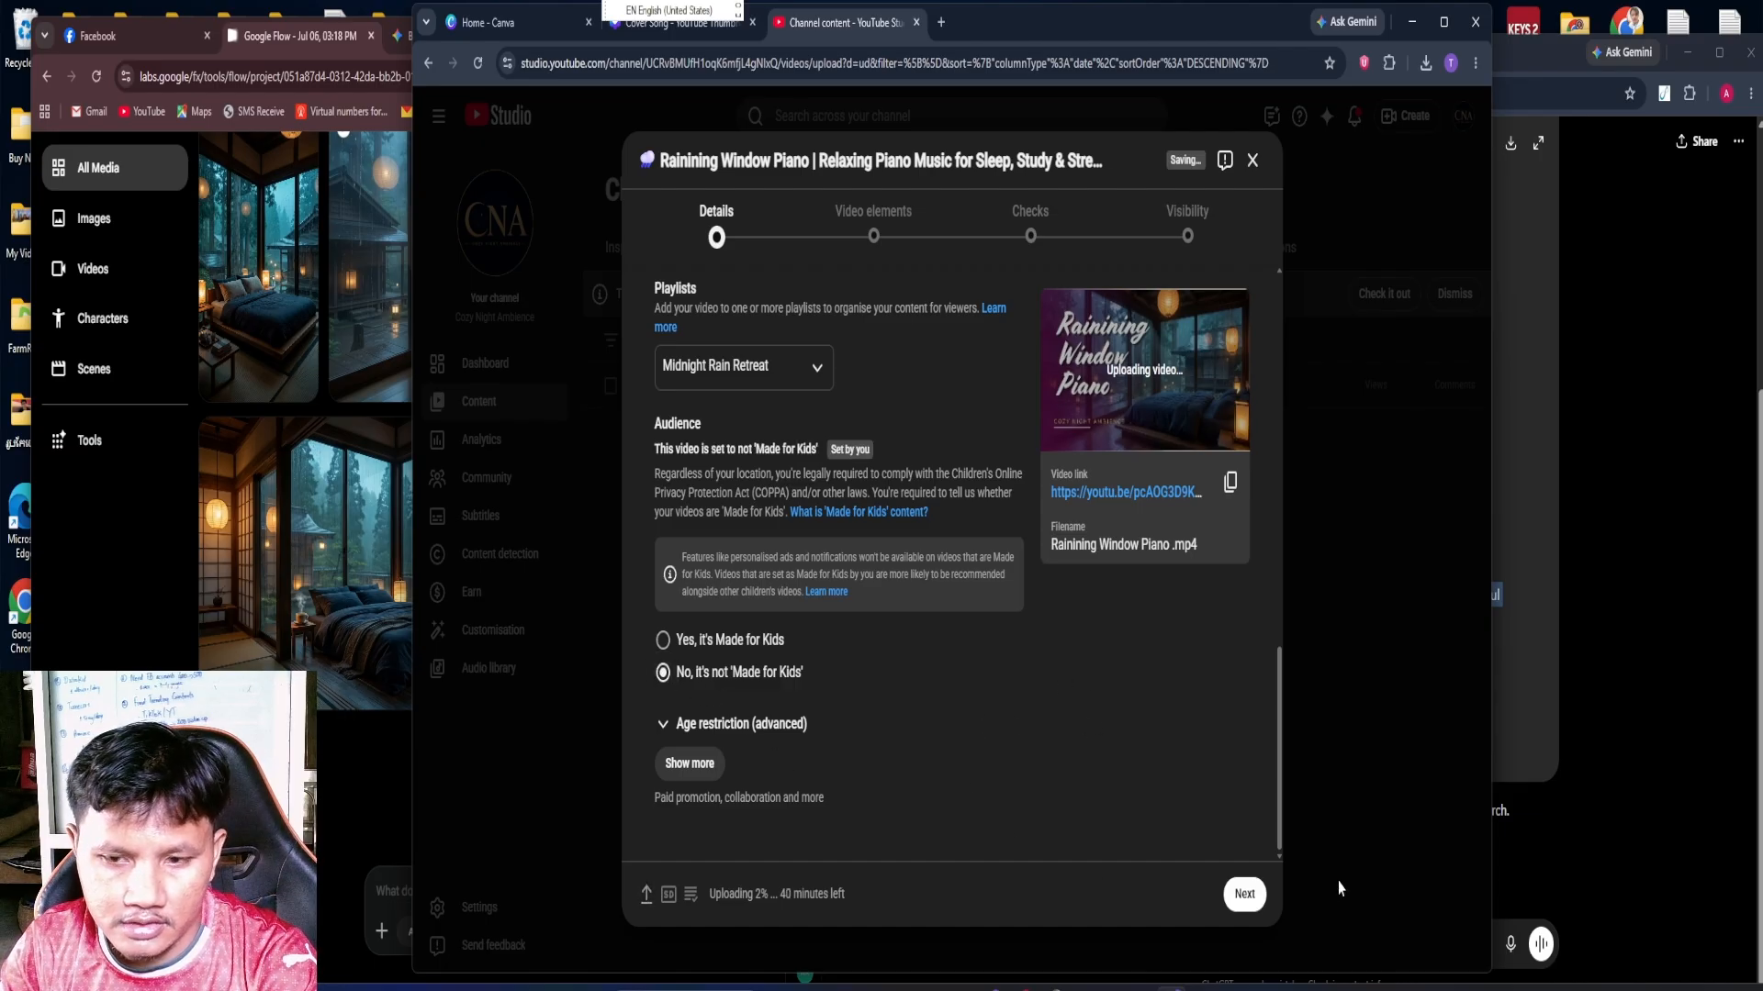
# Proceed past the video elements and checks stages, set the visibility to Public, and publish the video
pyautogui.click(1245, 894)
pyautogui.click(1245, 894)
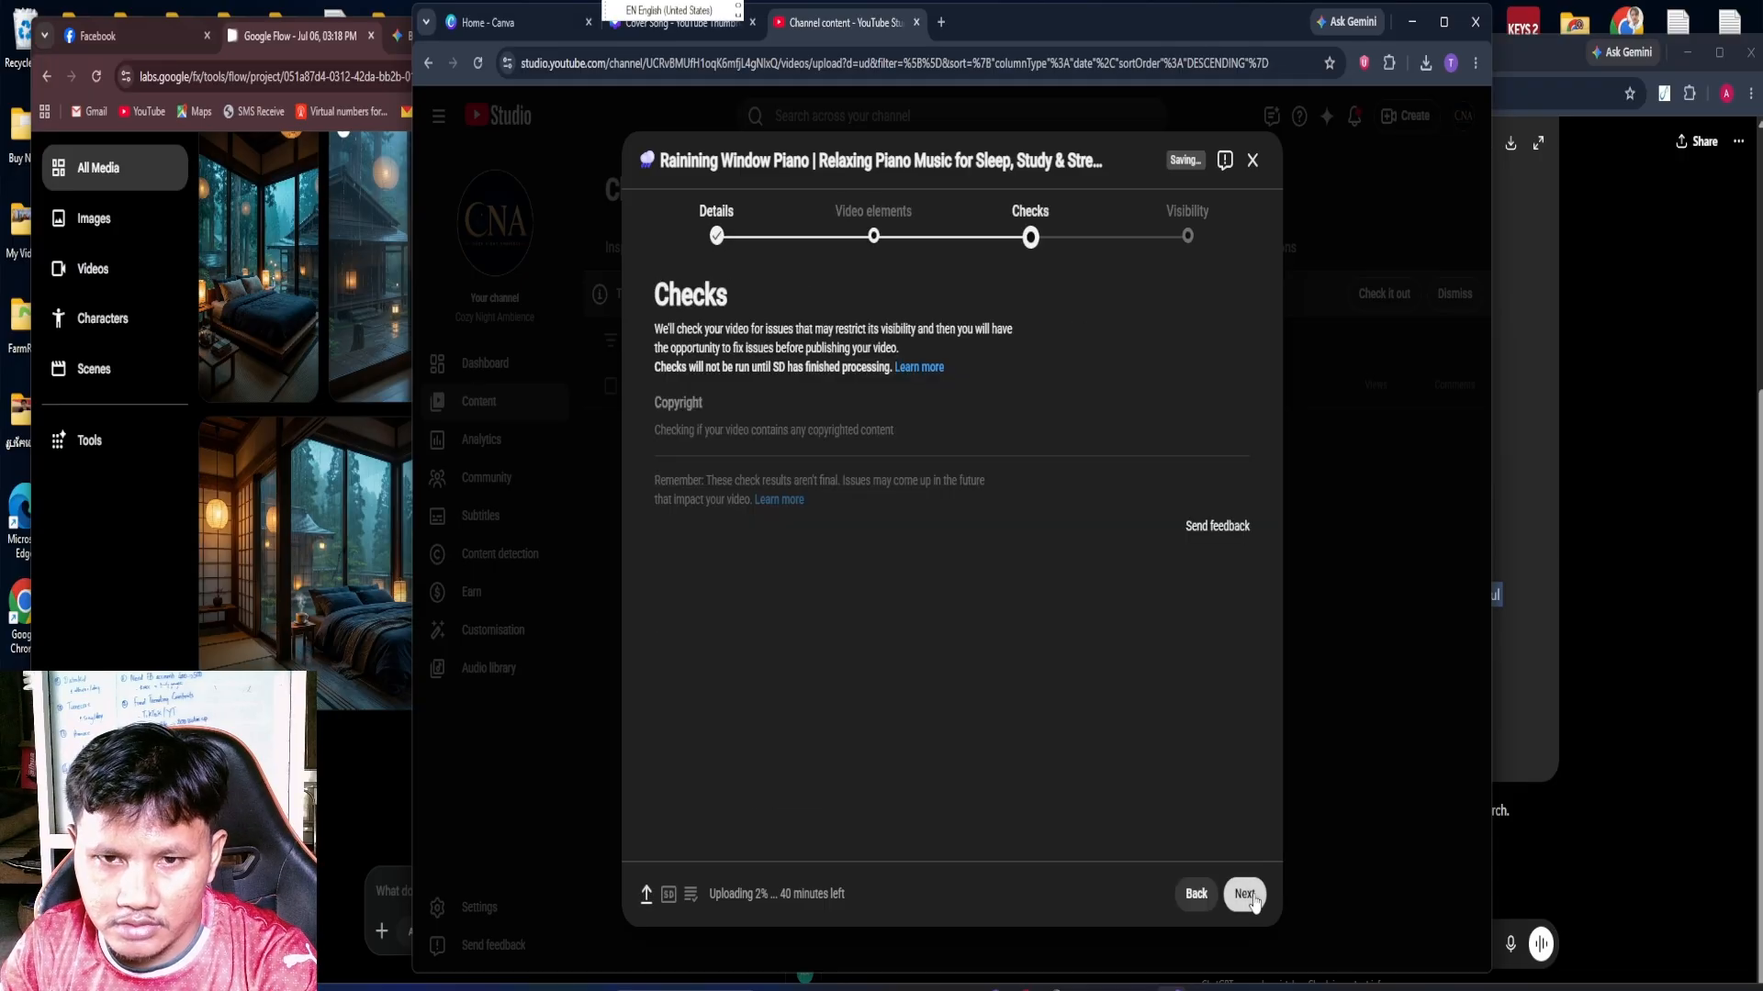
pyautogui.click(1245, 894)
pyautogui.click(697, 541)
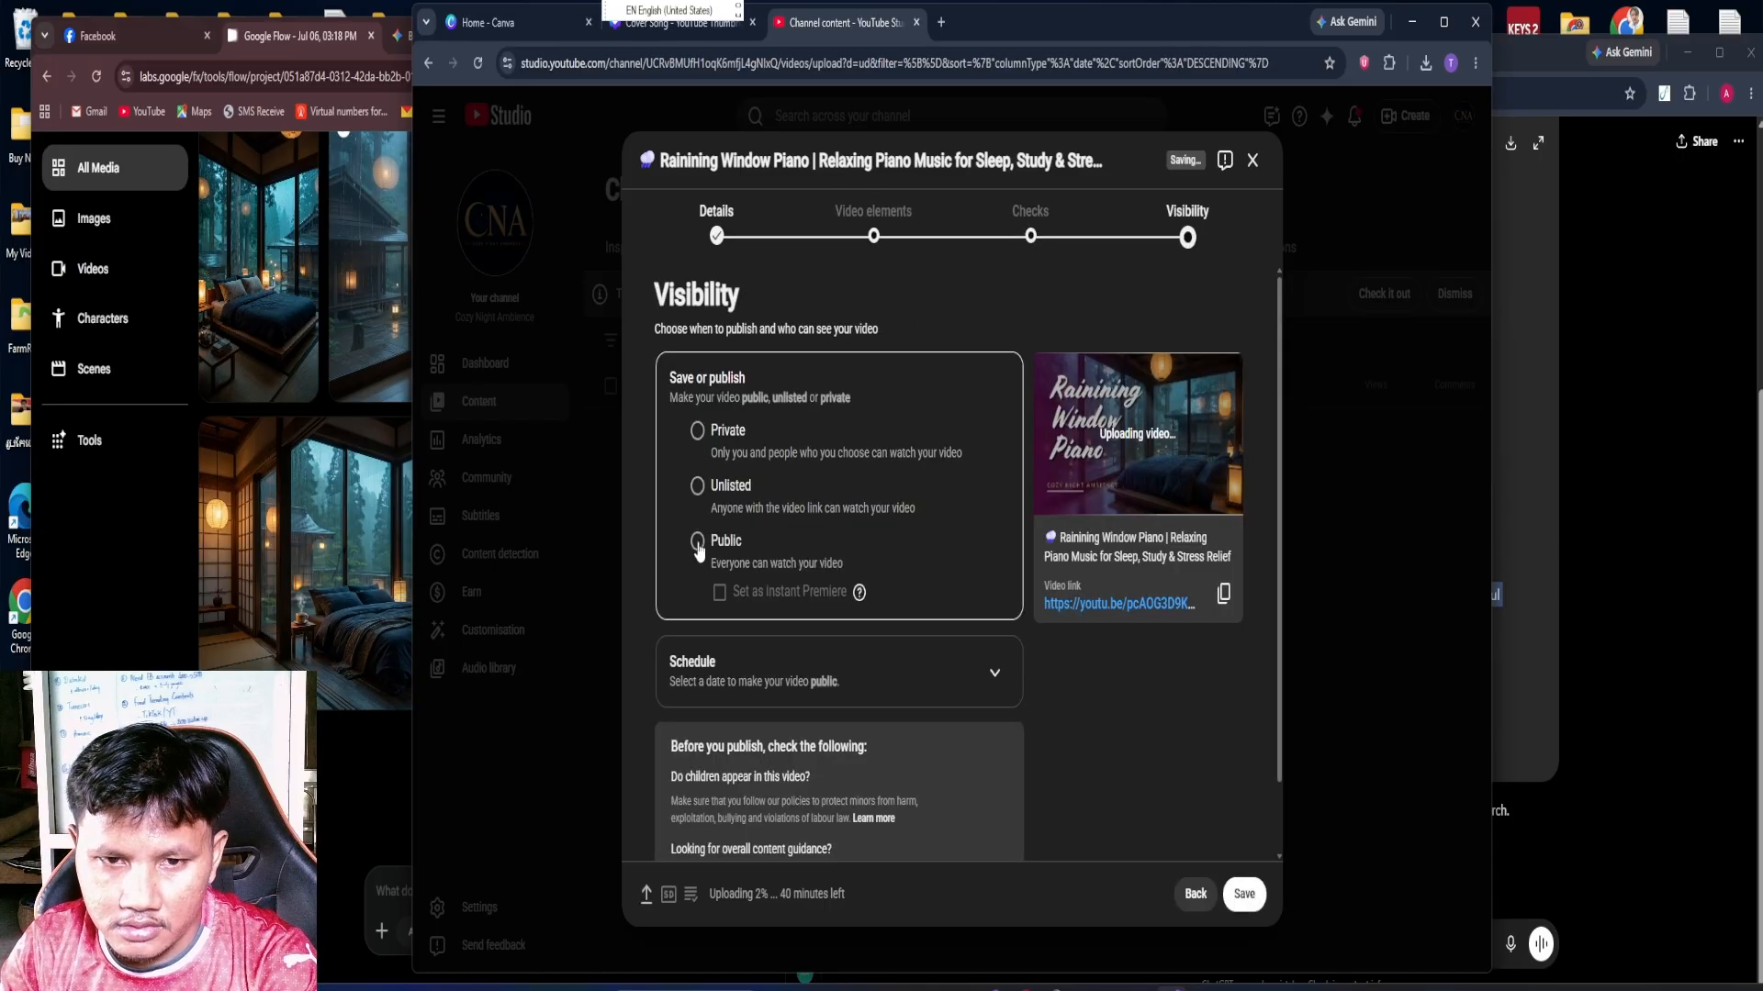
pyautogui.click(1238, 894)
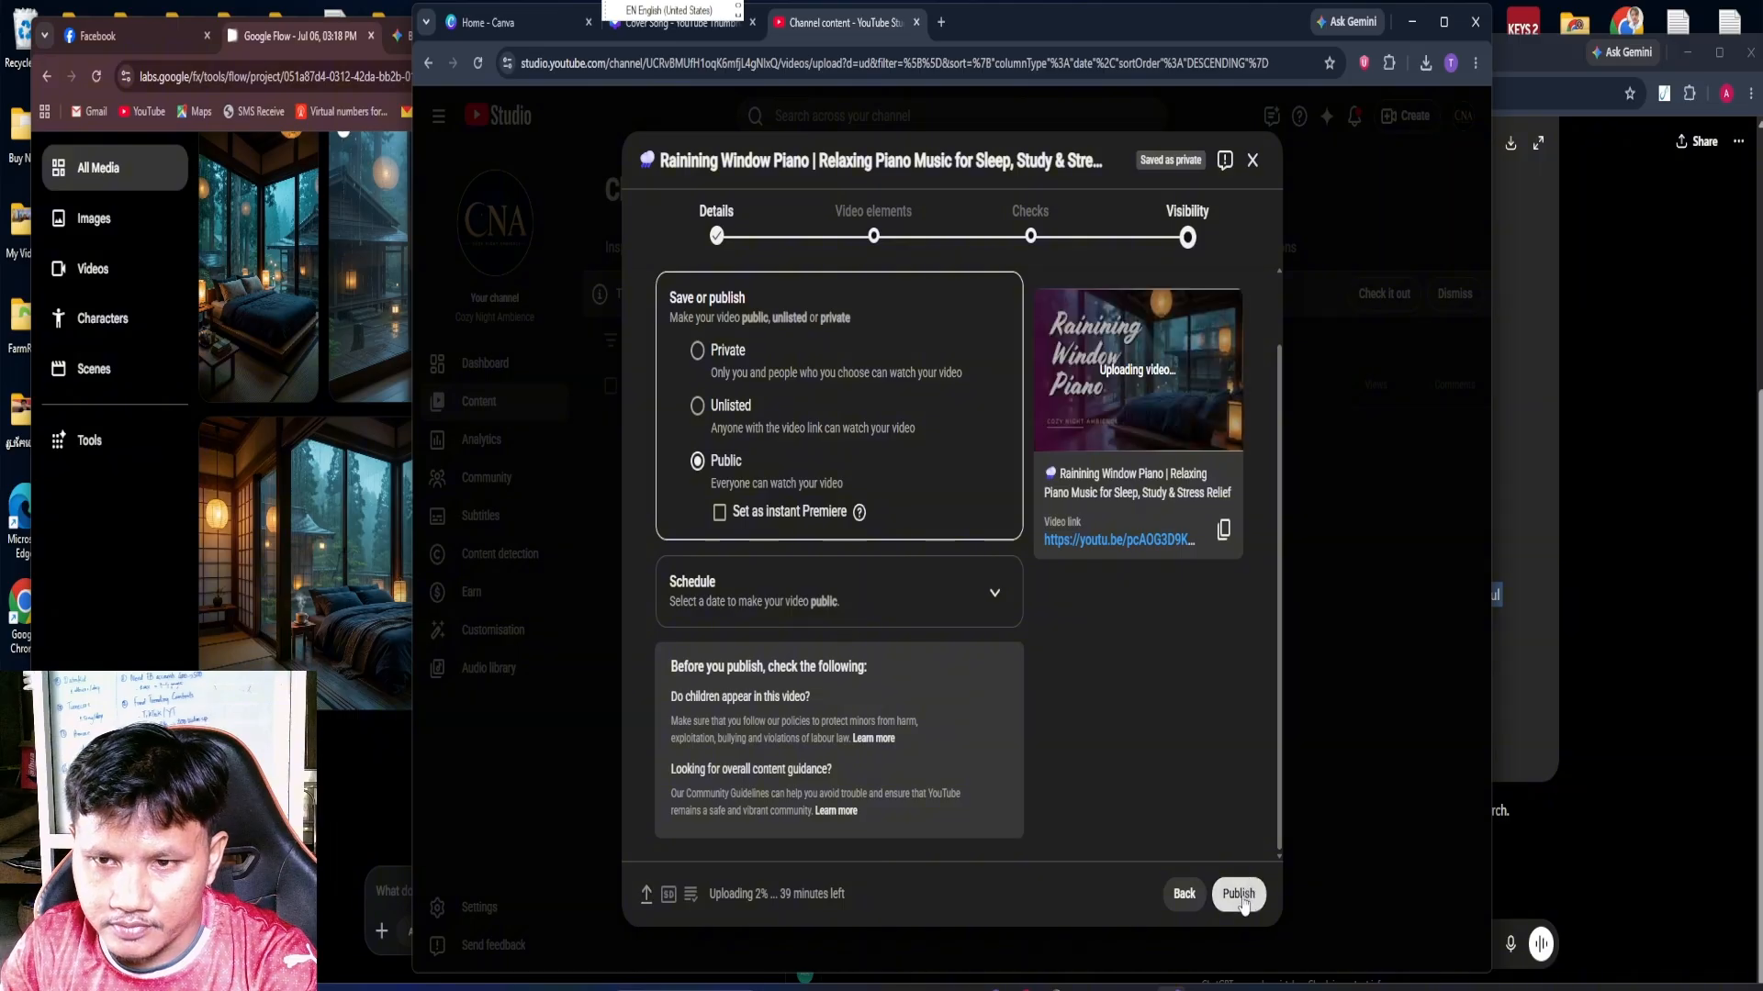